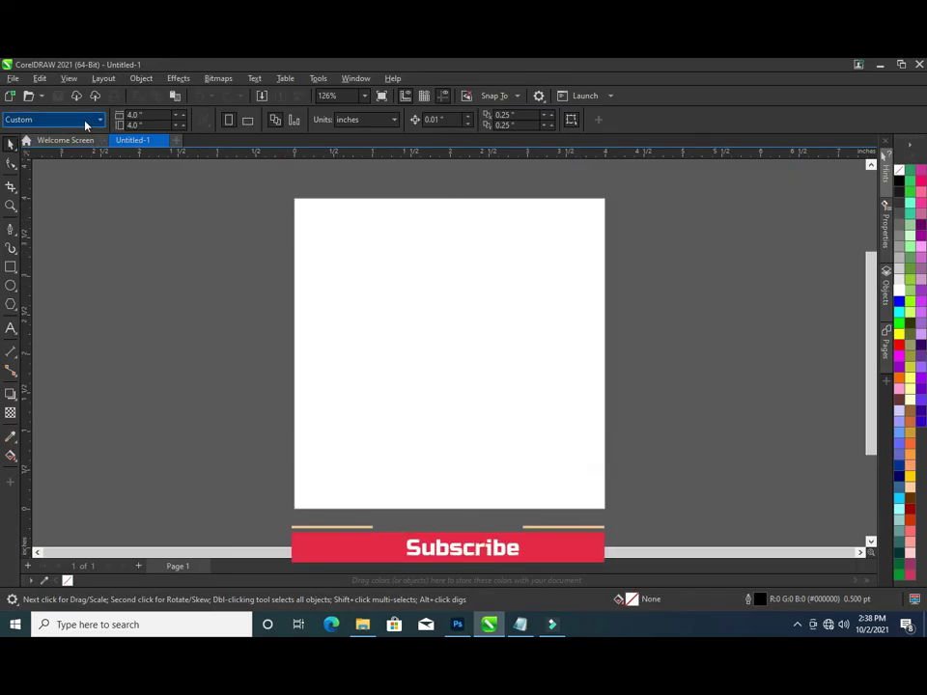
- Keep the 4 x 4 inch page size and draw a rectangle from corner to corner
{"action": "left_click", "coordinate": [149, 125]}
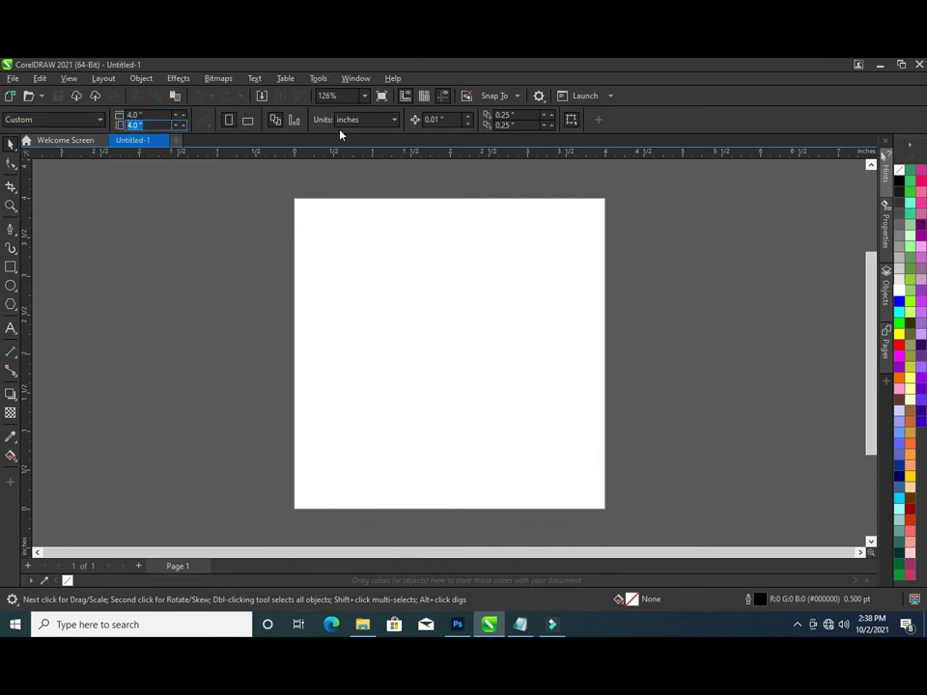
{"action": "left_click", "coordinate": [541, 441]}
{"action": "left_click", "coordinate": [8, 269]}
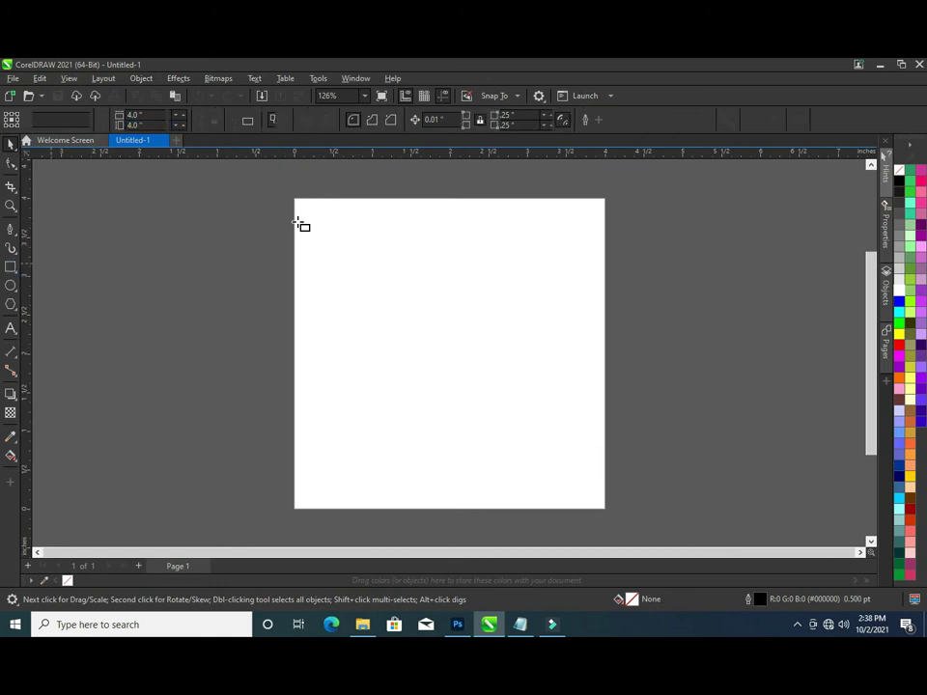
{"action": "left_click_drag", "start_coordinate": [294, 198], "coordinate": [607, 511]}
{"action": "left_click", "coordinate": [9, 143]}
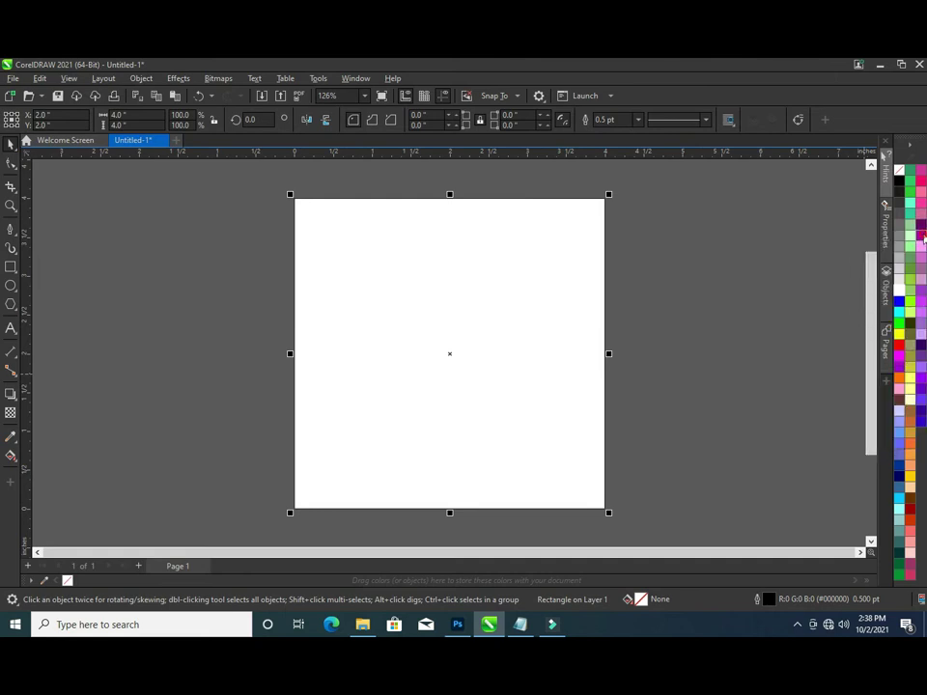
- Fill the rectangle with Deep Violet, remove its outline, then darken the fill to #450045
{"action": "left_click", "coordinate": [921, 235]}
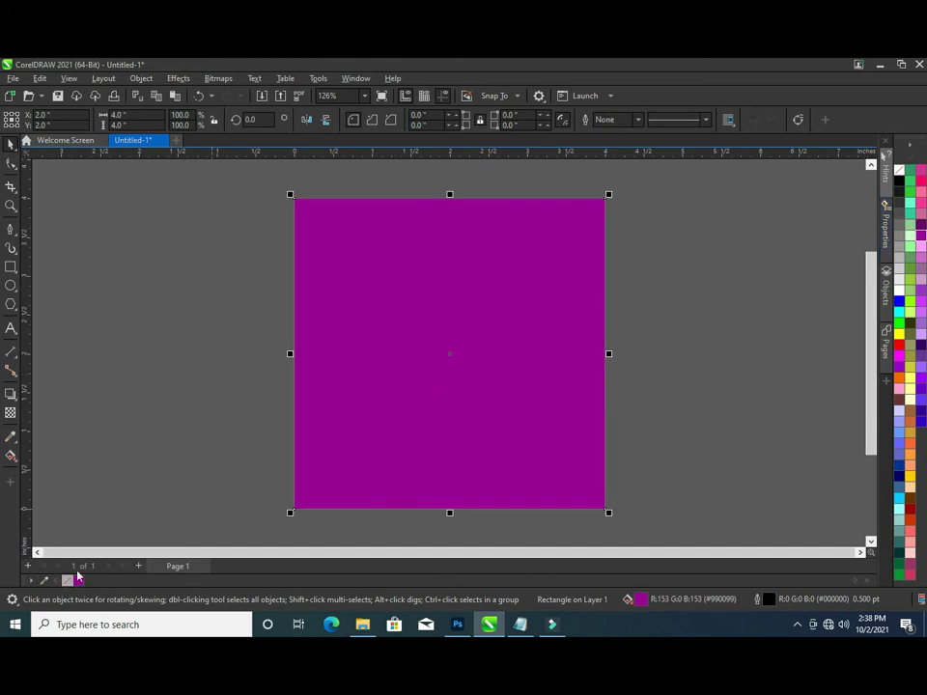
{"action": "right_click", "coordinate": [68, 580]}
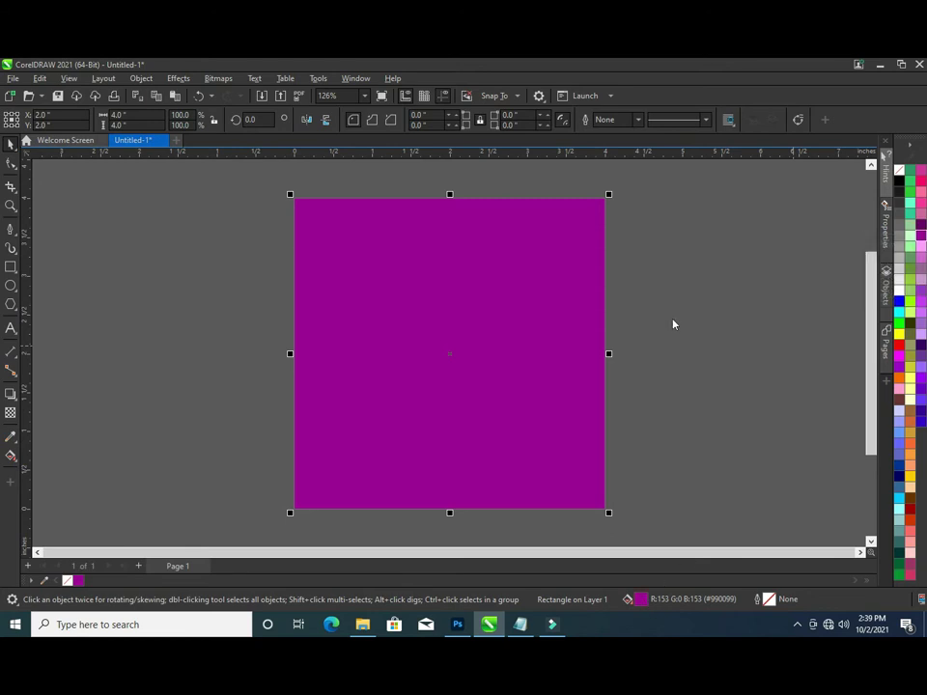
{"action": "key", "text": "shift+F11"}
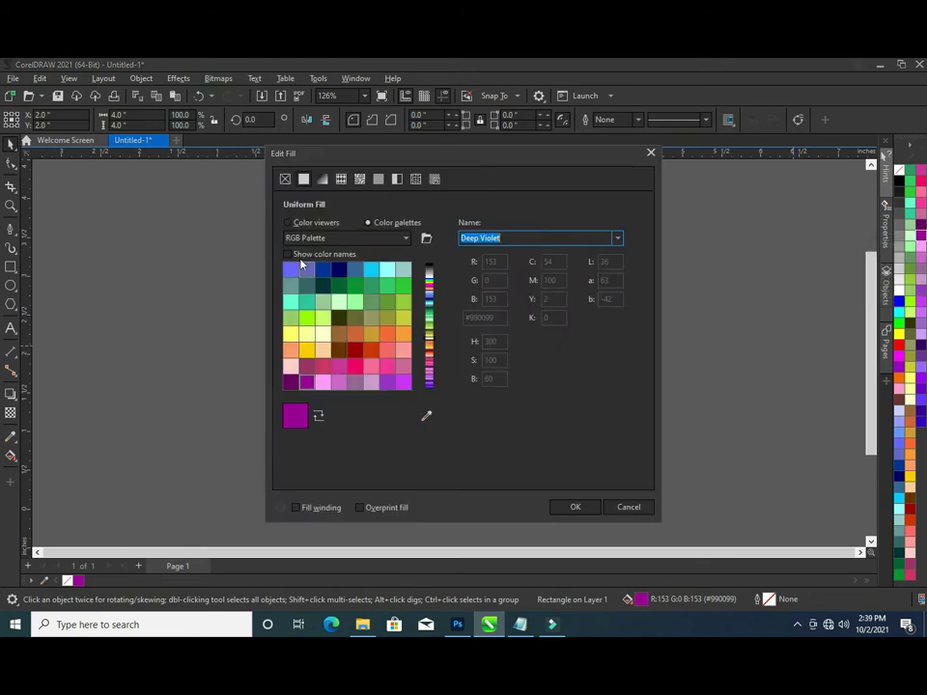
{"action": "left_click", "coordinate": [289, 223]}
{"action": "left_click_drag", "start_coordinate": [518, 156], "coordinate": [769, 157]}
{"action": "left_click_drag", "start_coordinate": [682, 339], "coordinate": [678, 363]}
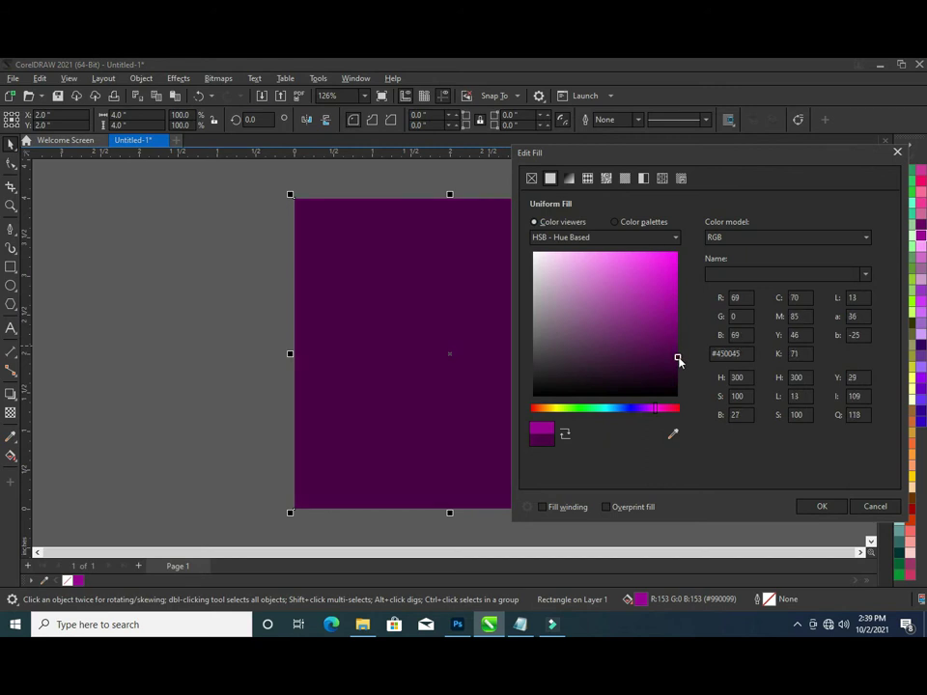
{"action": "left_click", "coordinate": [816, 506]}
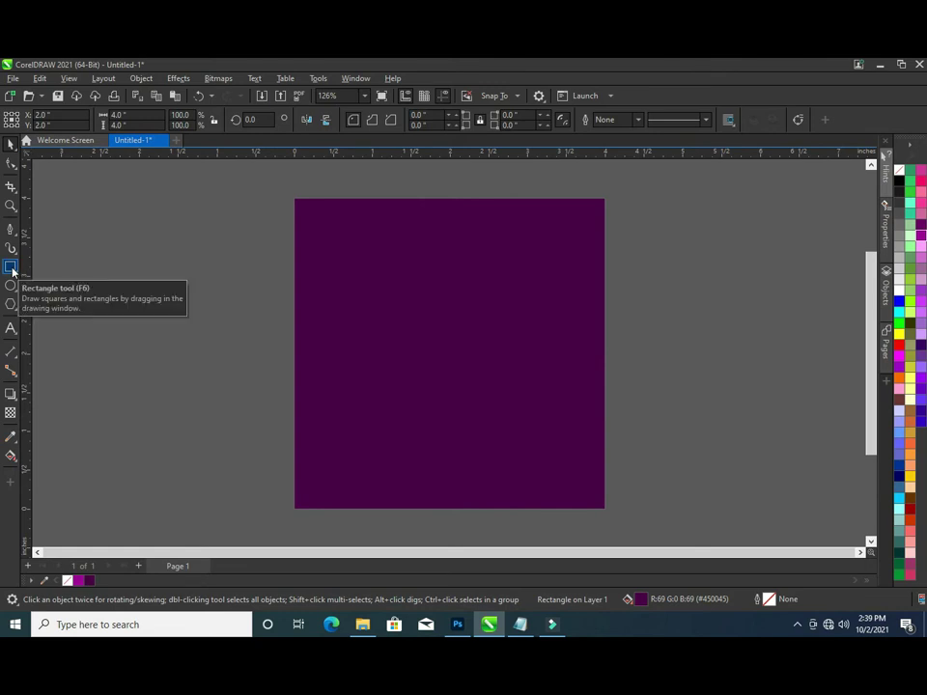
- Give the background a centred, non-repeating elliptical fountain fill
{"action": "left_click", "coordinate": [414, 290]}
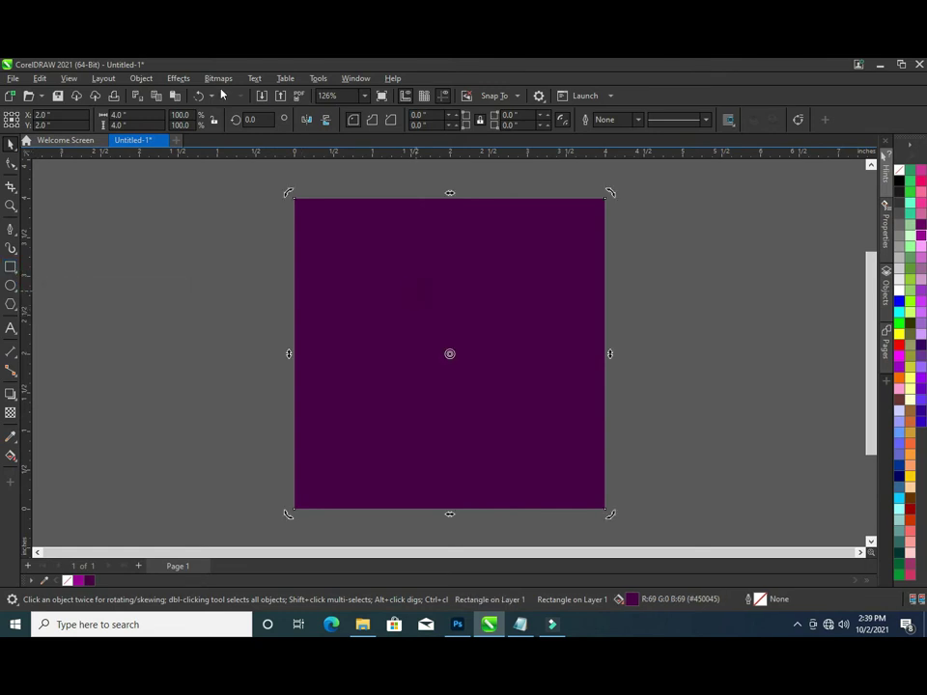
{"action": "left_click", "coordinate": [9, 456]}
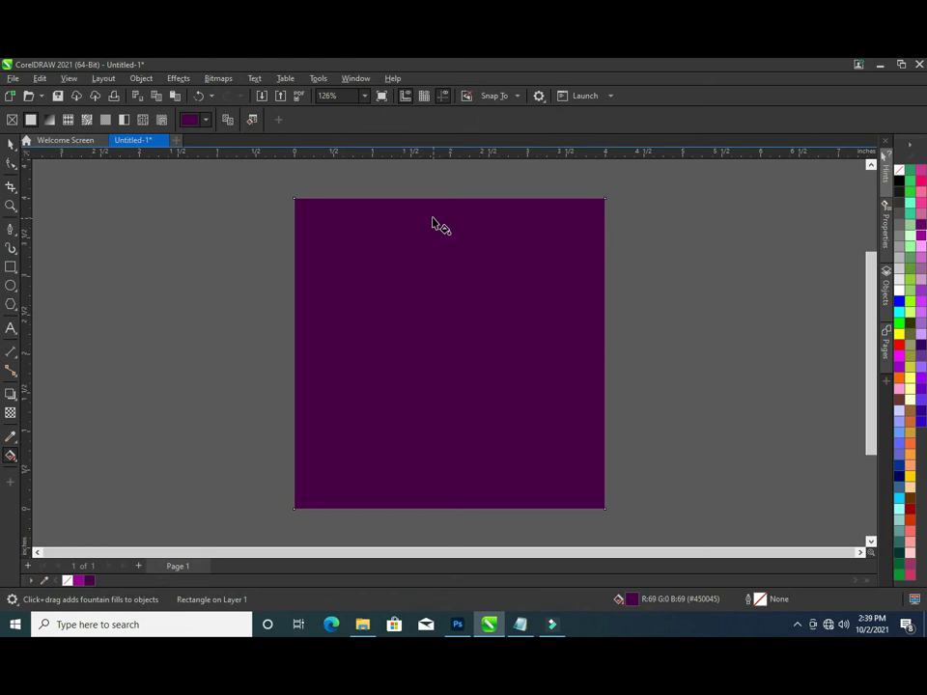
{"action": "left_click_drag", "start_coordinate": [434, 234], "coordinate": [437, 494]}
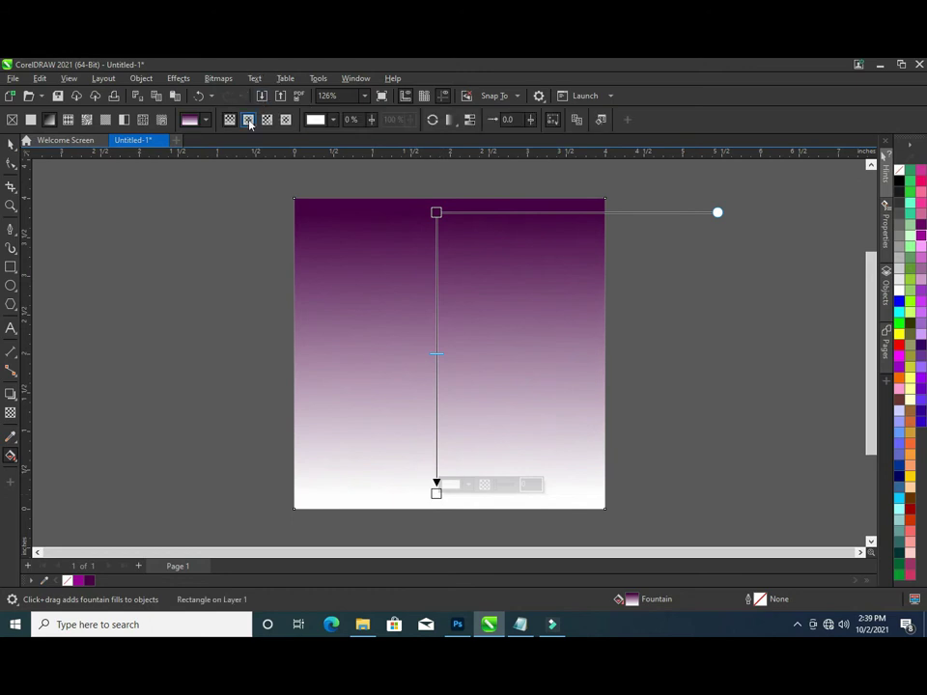
{"action": "left_click", "coordinate": [248, 119]}
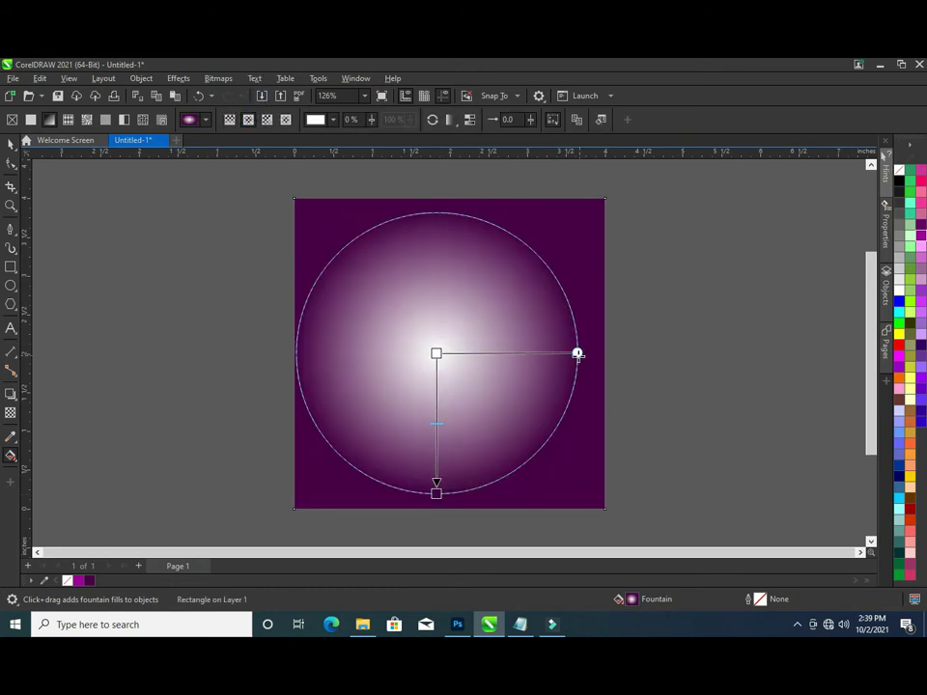
{"action": "left_click_drag", "start_coordinate": [577, 372], "coordinate": [590, 371]}
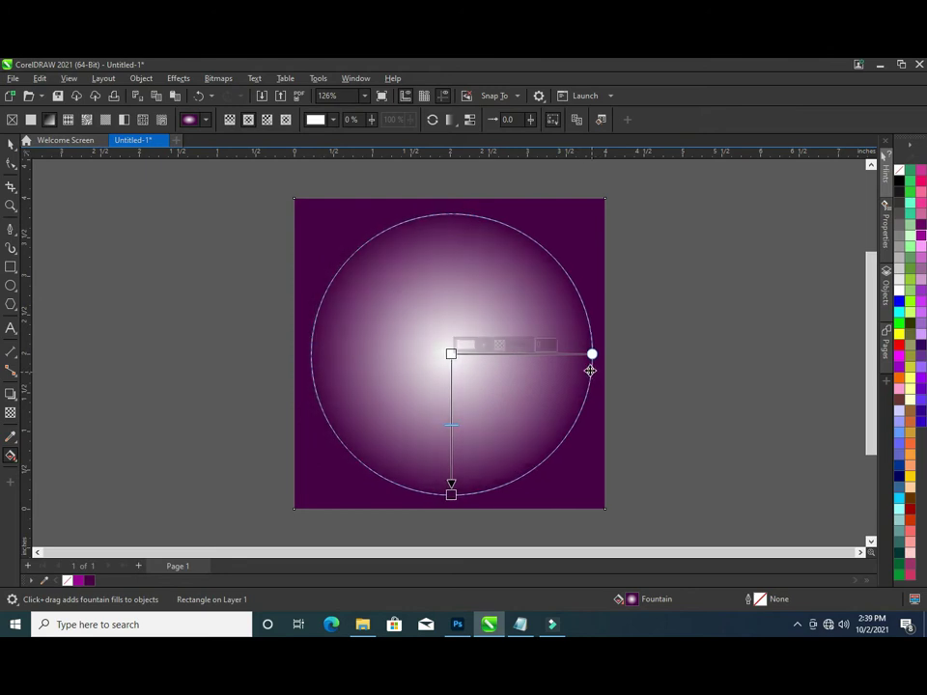
{"action": "left_click", "coordinate": [470, 119]}
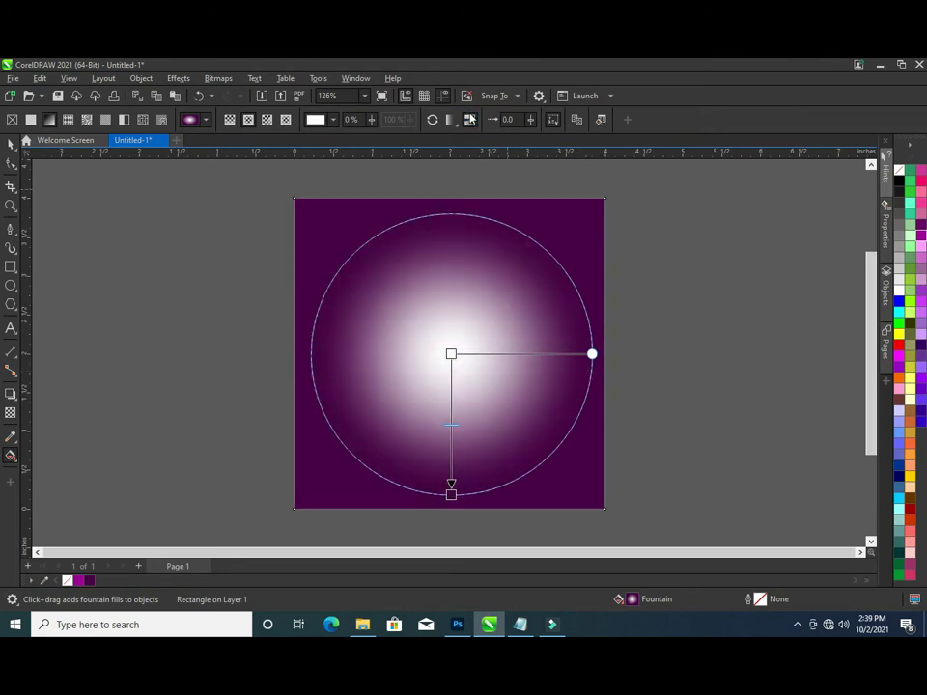
{"action": "left_click", "coordinate": [470, 119]}
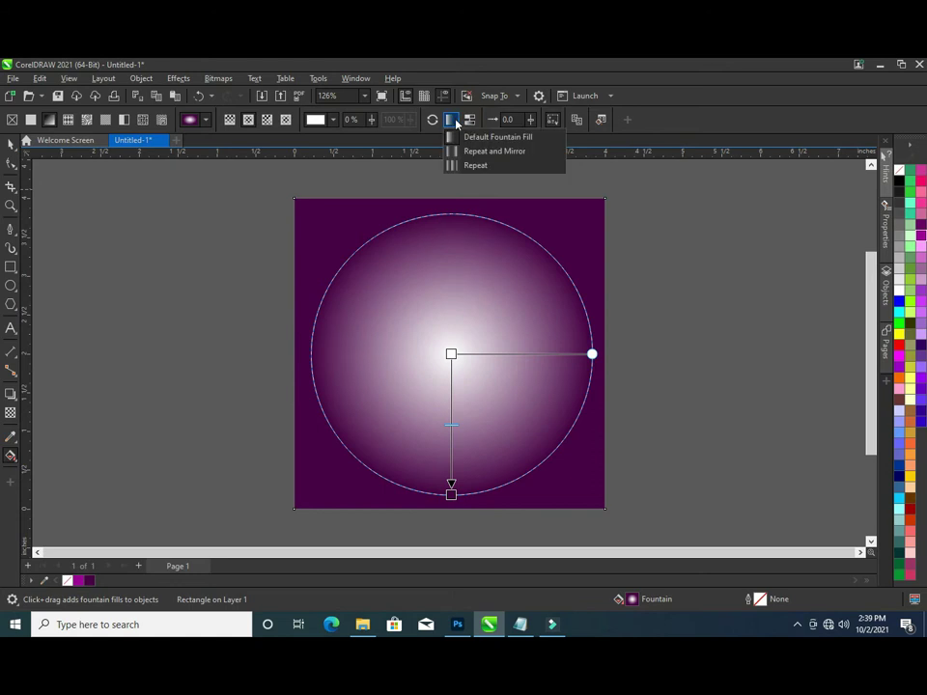
{"action": "left_click", "coordinate": [468, 140]}
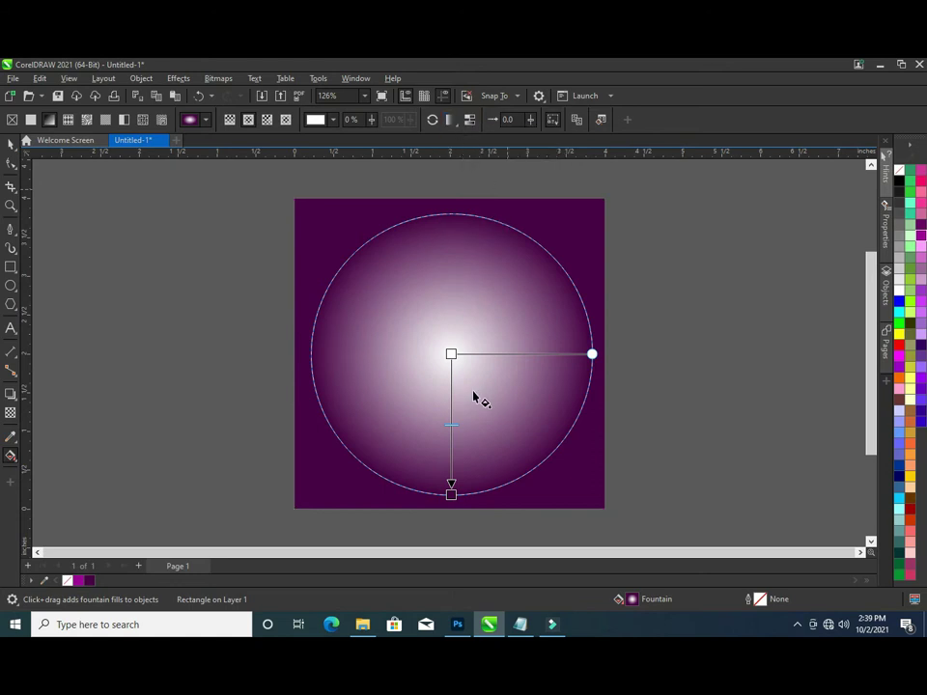
- Set the gradient's centre colour stop to a lighter purple, #700070
{"action": "left_click", "coordinate": [451, 353]}
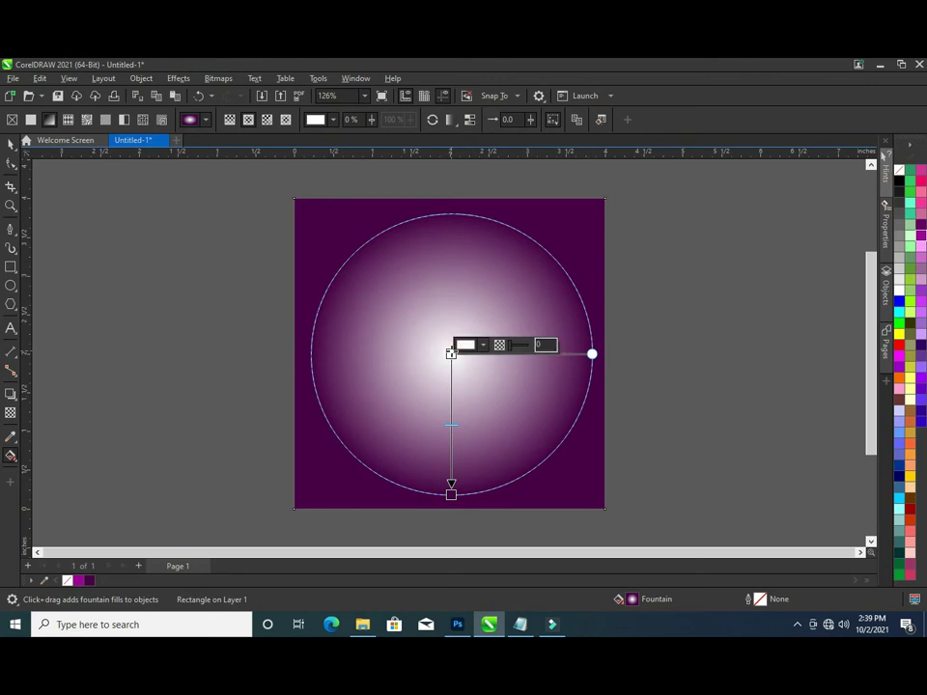
{"action": "left_click", "coordinate": [324, 264]}
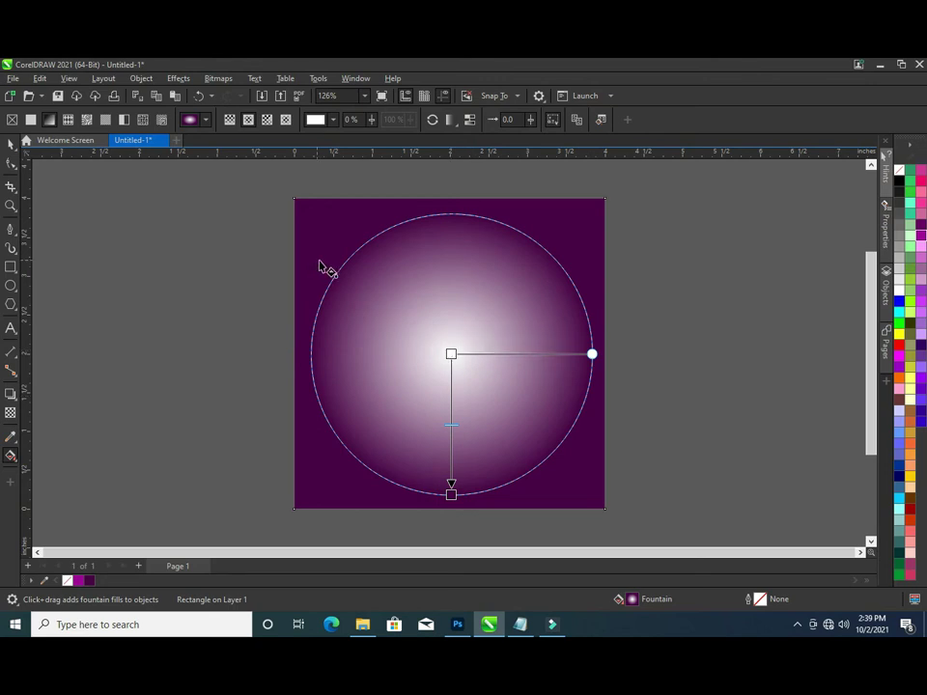
{"action": "left_click", "coordinate": [452, 353]}
{"action": "left_click", "coordinate": [482, 345]}
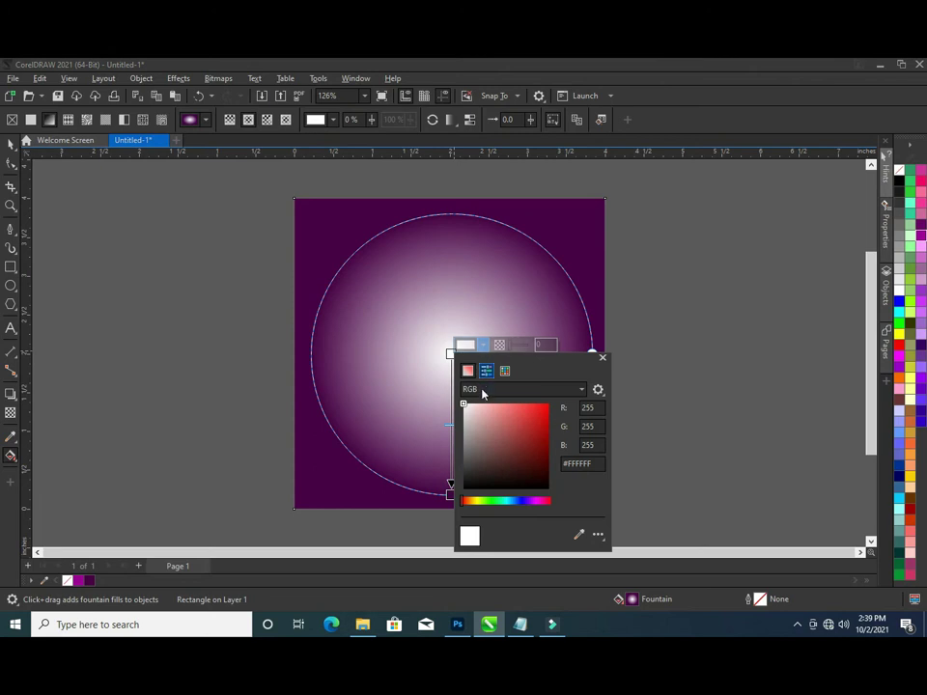
{"action": "left_click", "coordinate": [577, 537]}
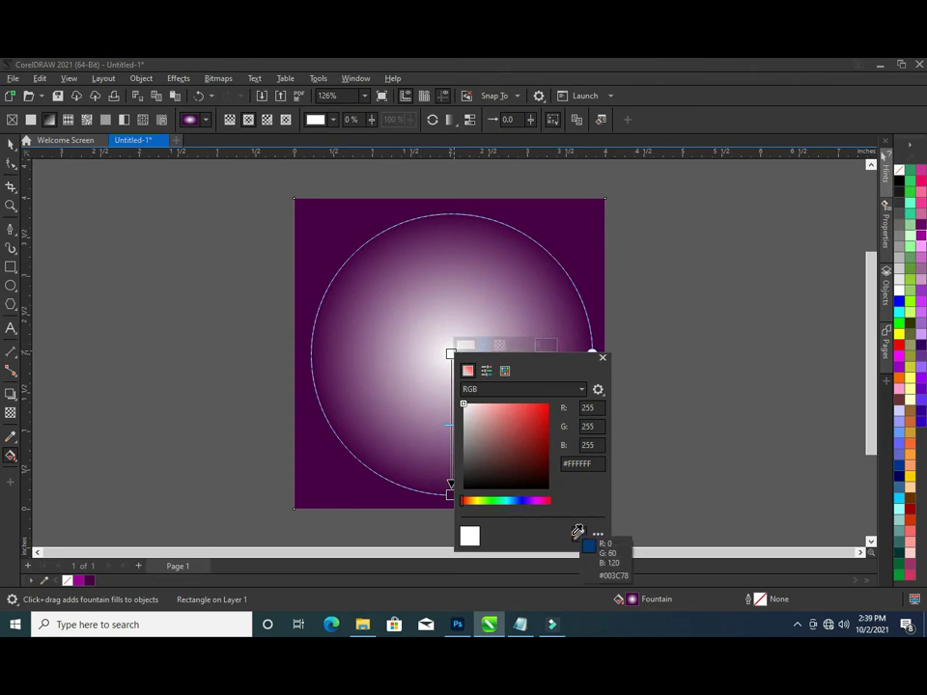
{"action": "left_click", "coordinate": [91, 580]}
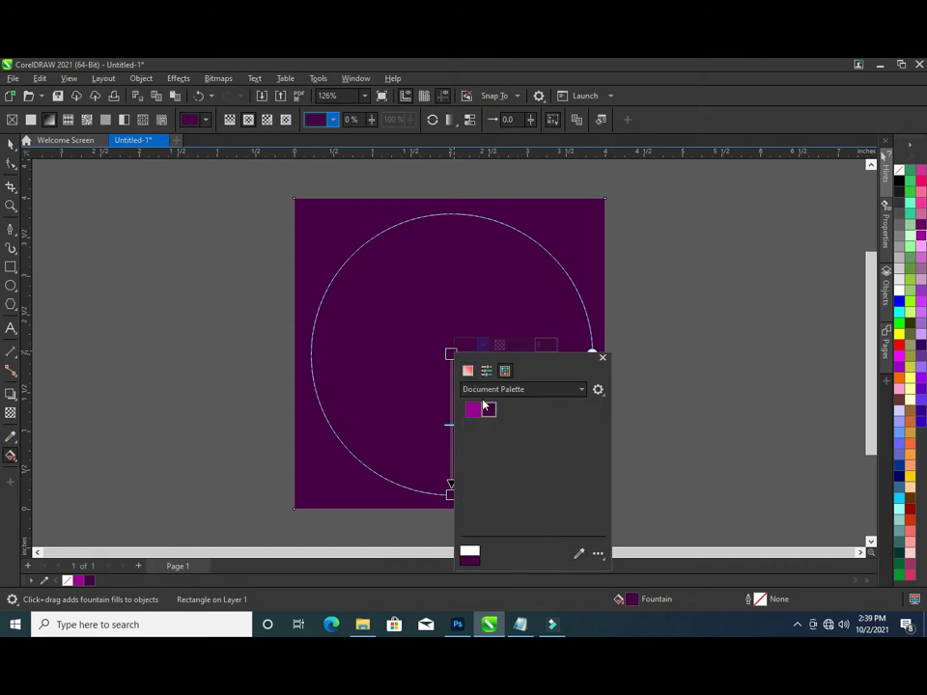
{"action": "left_click", "coordinate": [468, 370]}
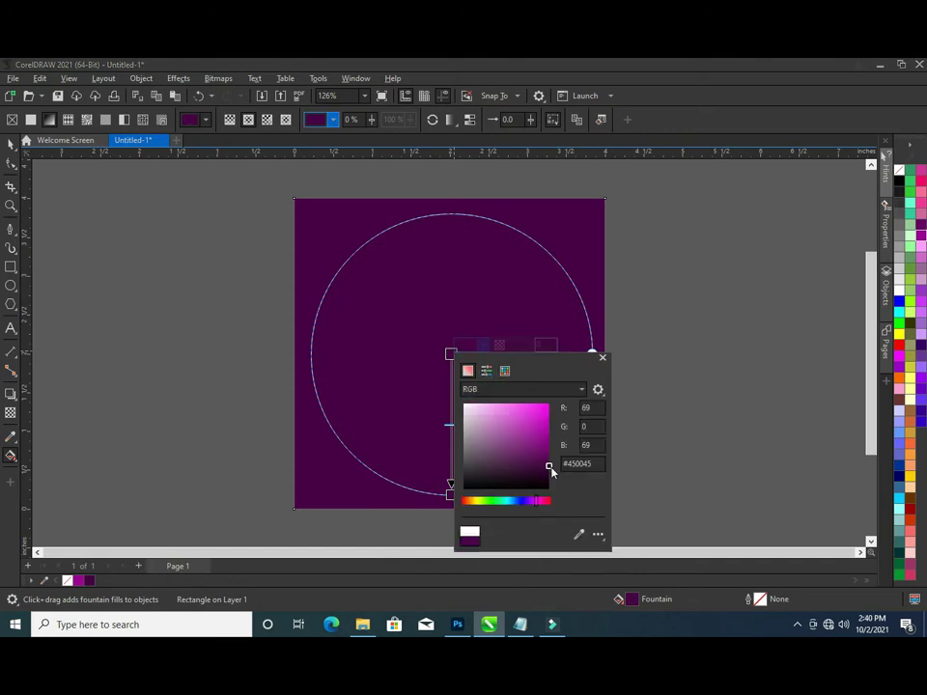
{"action": "left_click_drag", "start_coordinate": [549, 469], "coordinate": [549, 450]}
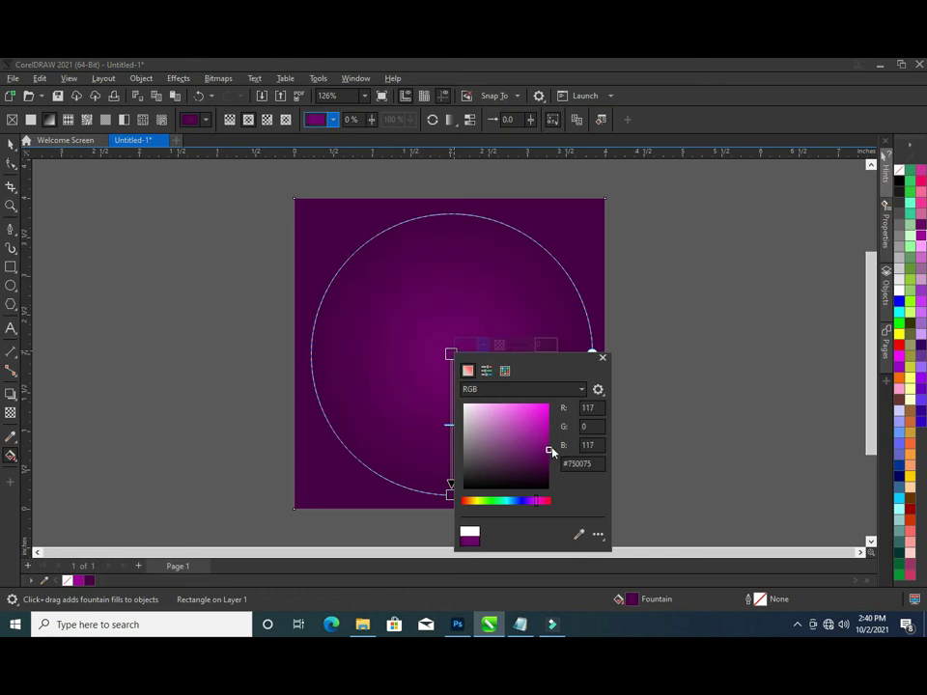
{"action": "left_click_drag", "start_coordinate": [551, 451], "coordinate": [555, 452]}
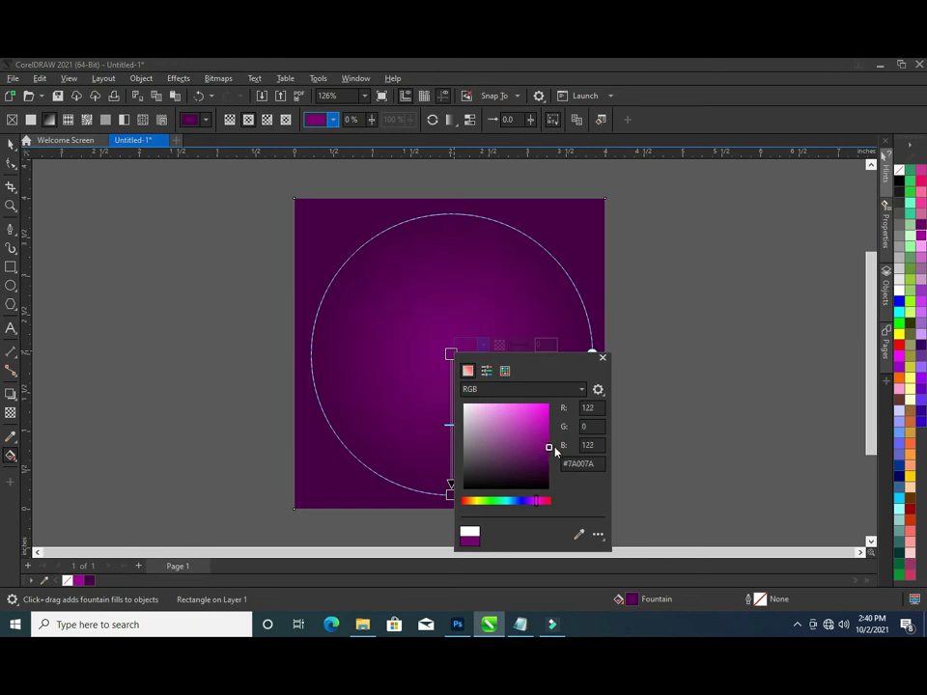
{"action": "left_click", "coordinate": [11, 150]}
- Draw a thin white vertical strip to the left of the page
{"action": "left_click", "coordinate": [11, 145]}
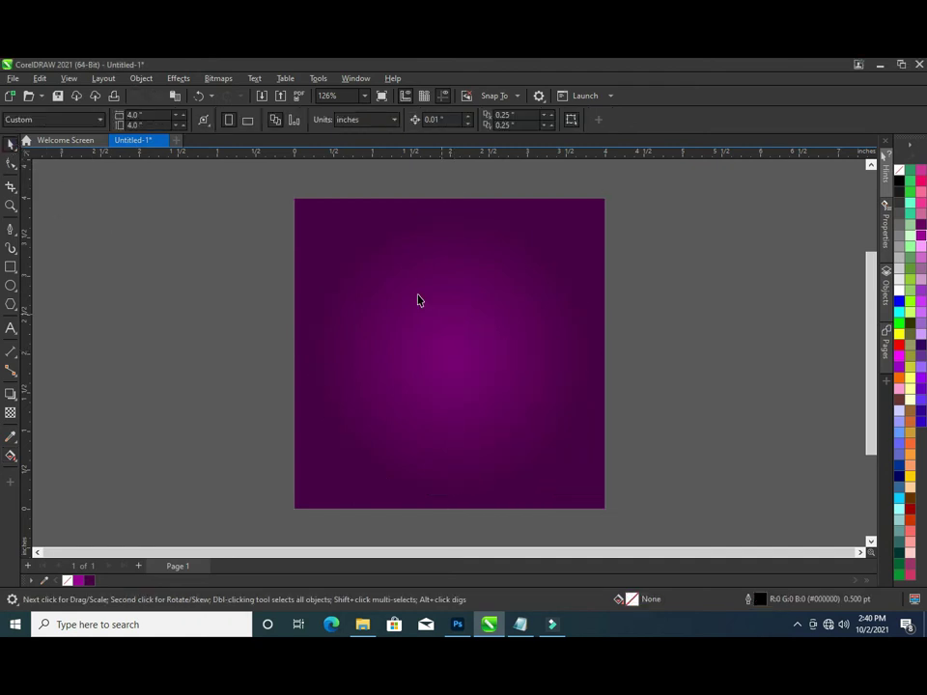
{"action": "left_click", "coordinate": [11, 268]}
{"action": "left_click_drag", "start_coordinate": [132, 212], "coordinate": [135, 462]}
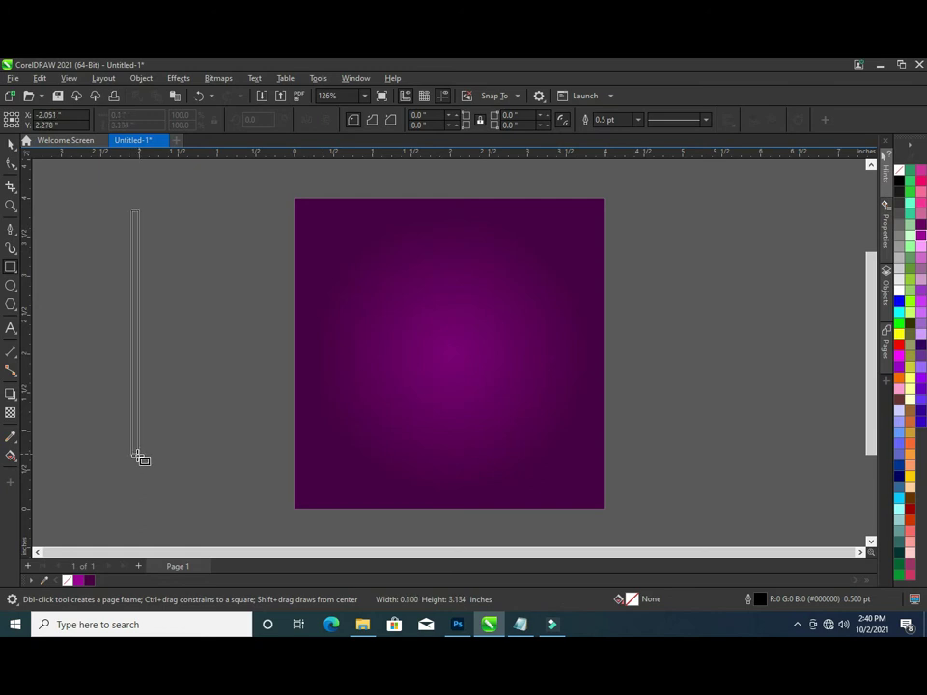
{"action": "left_click", "coordinate": [6, 144]}
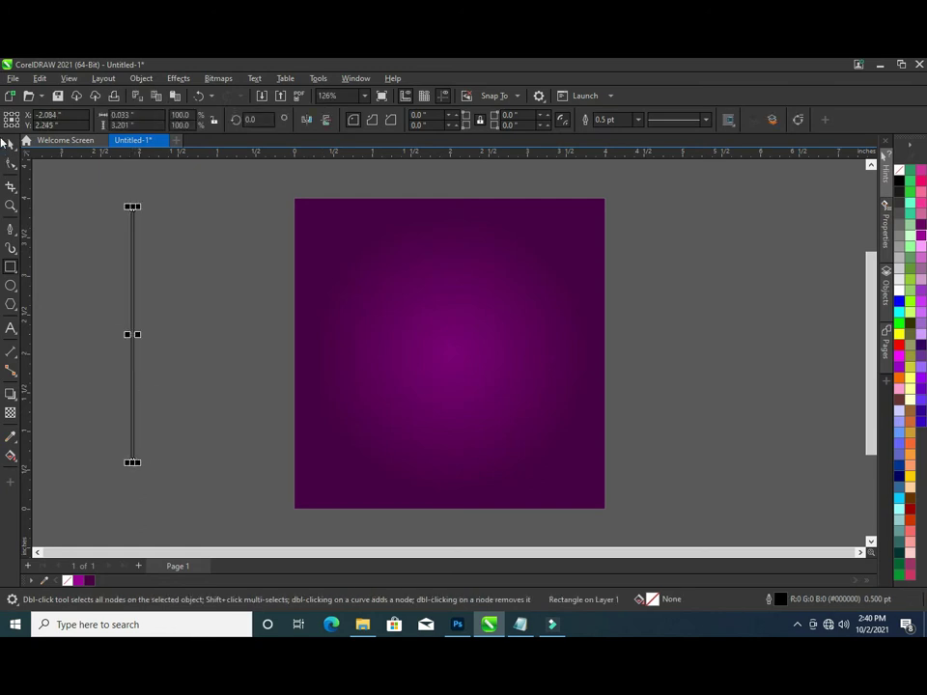
{"action": "left_click", "coordinate": [8, 145]}
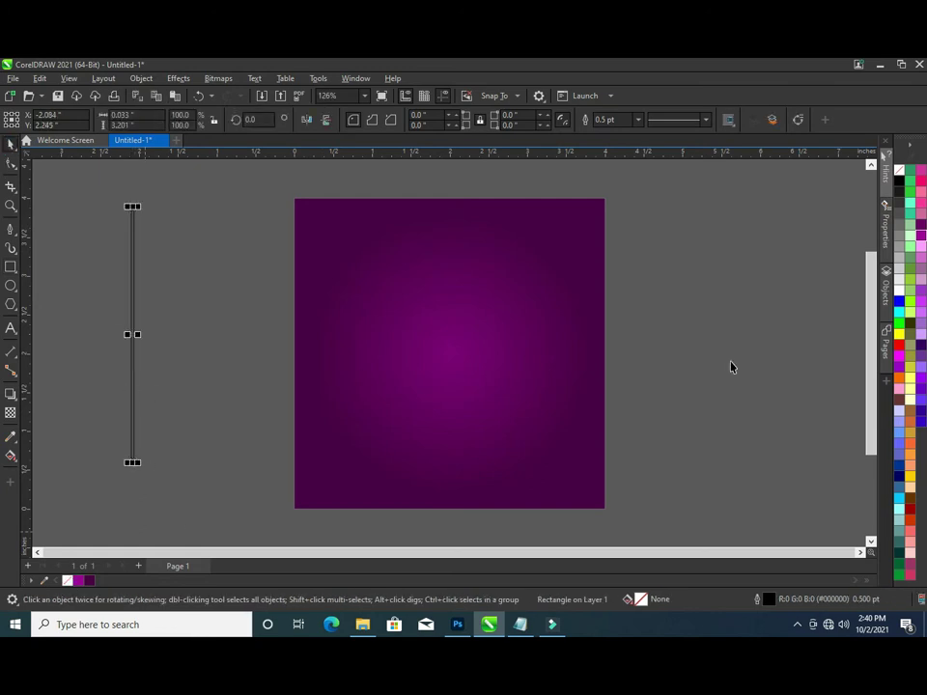
{"action": "left_click", "coordinate": [899, 289]}
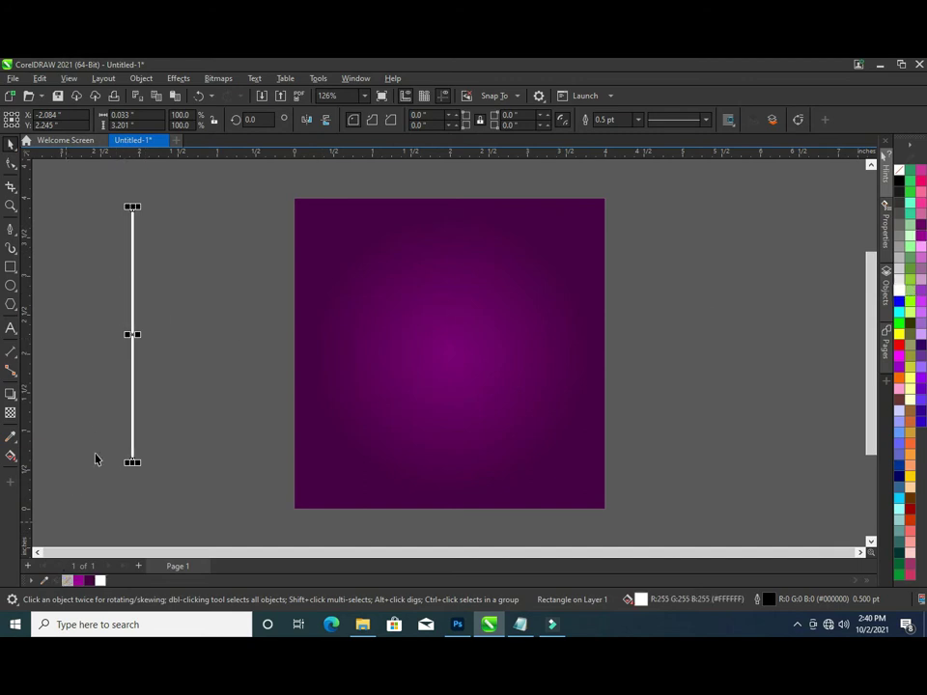
{"action": "mouse_move", "coordinate": [129, 343]}
{"action": "left_mouse_down"}
{"action": "mouse_move", "coordinate": [67, 335]}
{"action": "mouse_move", "coordinate": [82, 338]}
{"action": "left_mouse_up"}
- Repeat the strip into a block of evenly spaced stripes and select them all
{"action": "scroll", "coordinate": [67, 333], "scroll_direction": "up", "scroll_amount": 2}
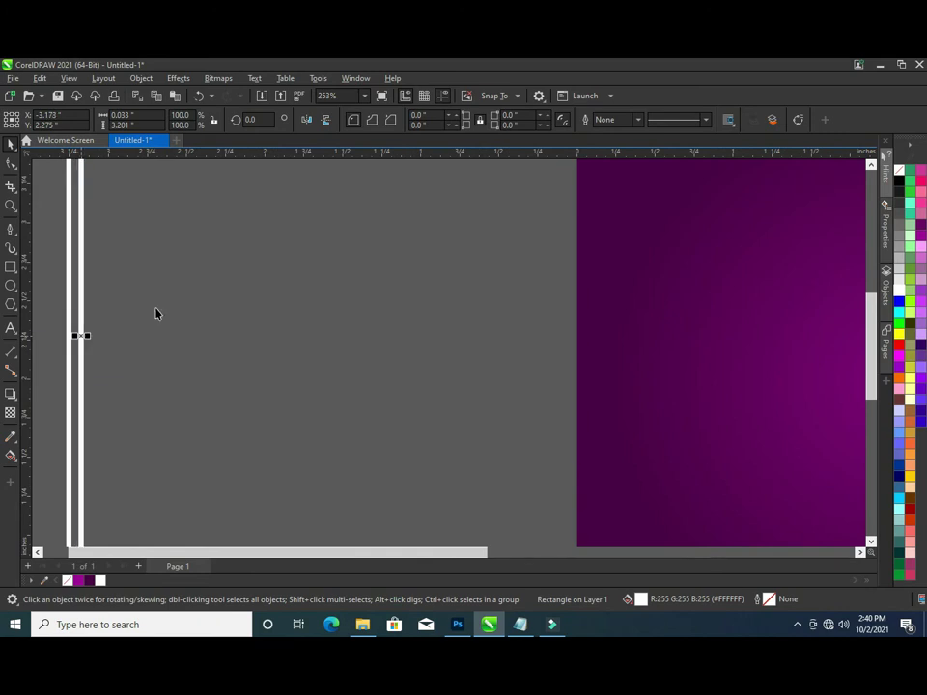
{"action": "scroll", "coordinate": [223, 290], "scroll_direction": "down", "scroll_amount": 2}
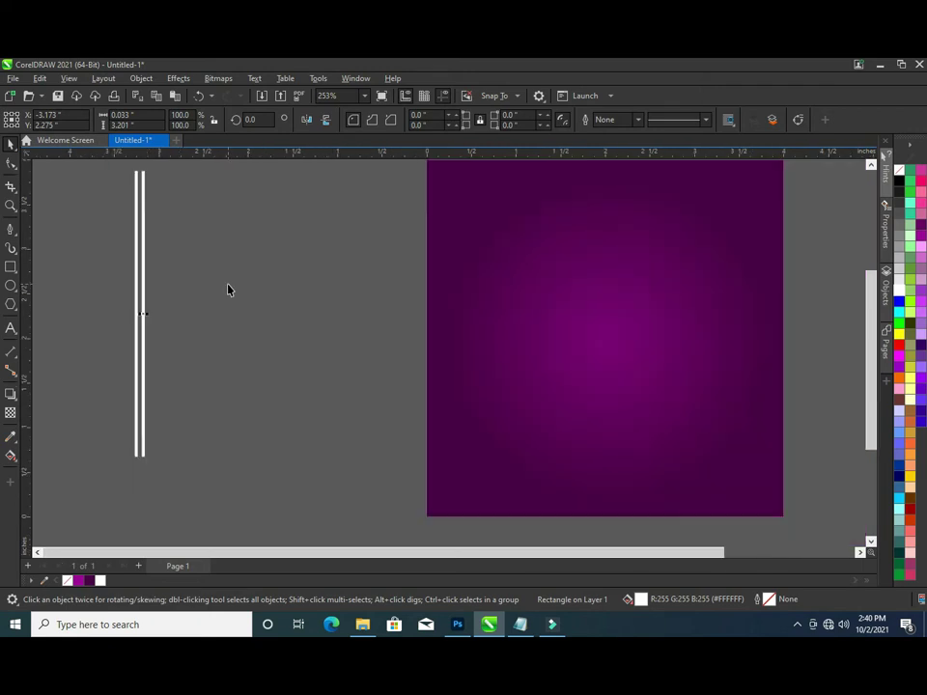
{"action": "key", "text": "ctrl+r"}
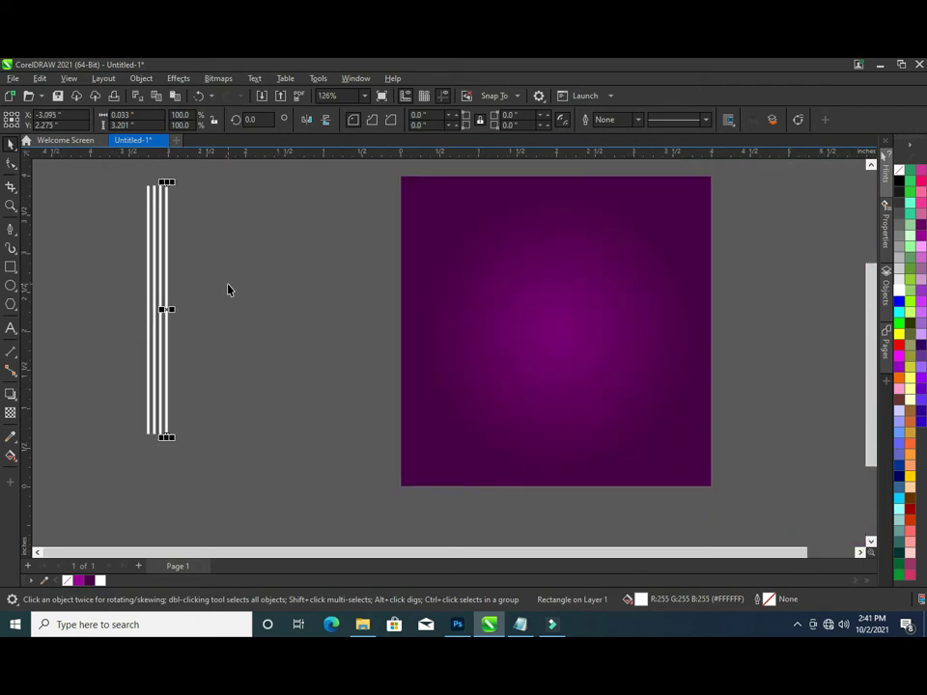
{"action": "key", "text": "ctrl+r"}
{"action": "key", "text": "ctrl+r"}
{"action": "key", "text": "ctrl+r"}
{"action": "key", "text": "ctrl+r"}
{"action": "key", "text": "ctrl+r"}
{"action": "key", "text": "ctrl+r"}
{"action": "key", "text": "ctrl+r"}
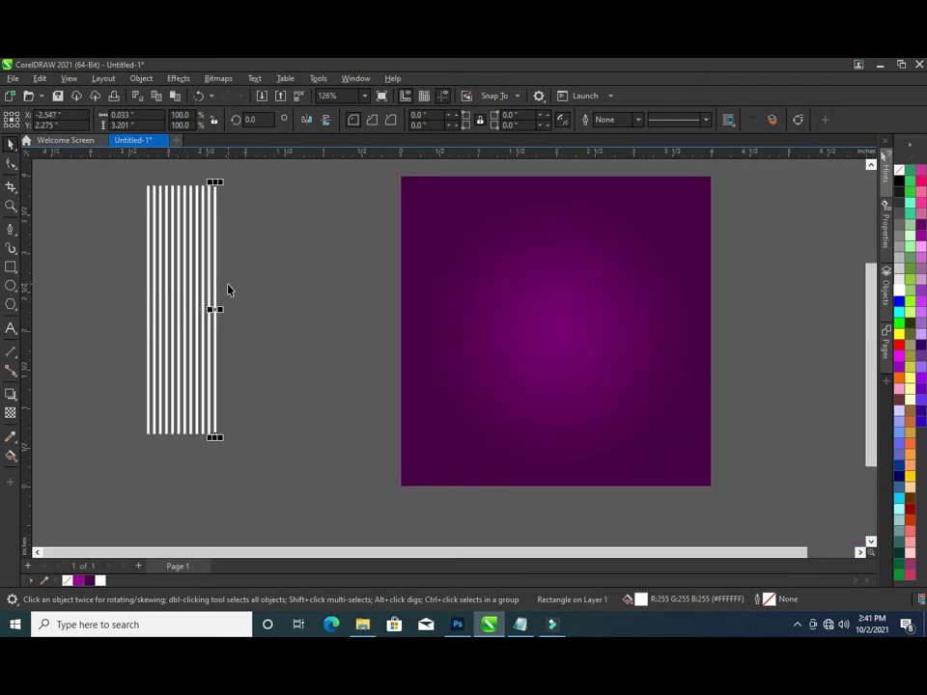
{"action": "key", "text": "ctrl+r"}
{"action": "key", "text": "ctrl+r"}
{"action": "key", "text": "ctrl+r"}
{"action": "key", "text": "ctrl+r"}
{"action": "key", "text": "ctrl+r"}
{"action": "key", "text": "ctrl+r"}
{"action": "key", "text": "ctrl+r"}
{"action": "key", "text": "ctrl+r"}
{"action": "key", "text": "ctrl+r"}
{"action": "key", "text": "ctrl+r"}
{"action": "key", "text": "ctrl+r"}
{"action": "key", "text": "ctrl+r"}
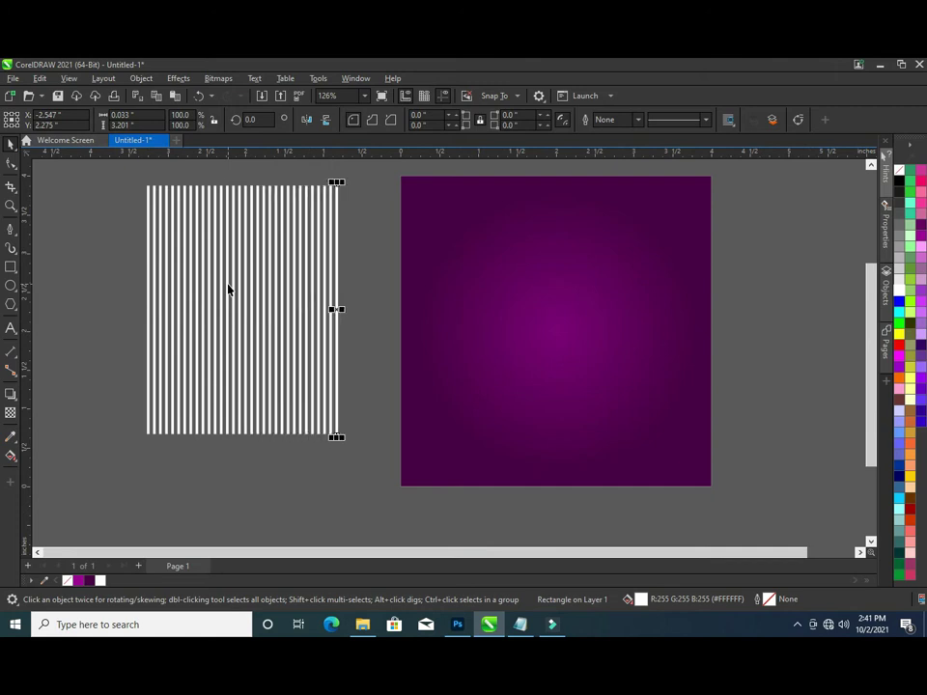
{"action": "key", "text": "ctrl+r"}
{"action": "key", "text": "ctrl+r"}
{"action": "key", "text": "ctrl+r"}
{"action": "key", "text": "ctrl+r"}
{"action": "key", "text": "ctrl+r"}
{"action": "key", "text": "ctrl+r"}
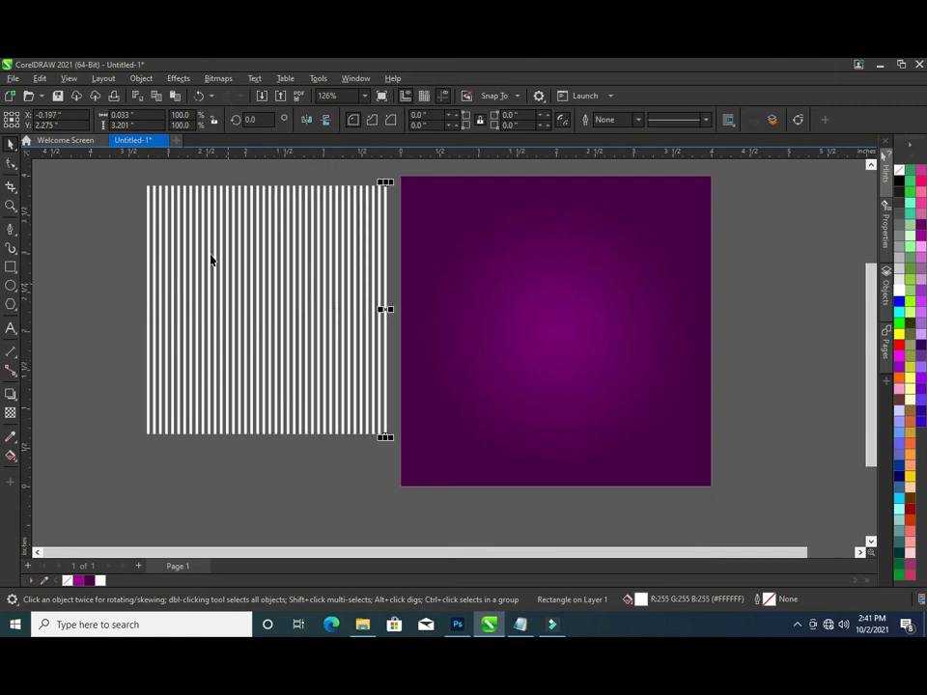
{"action": "left_click_drag", "start_coordinate": [130, 174], "coordinate": [422, 438]}
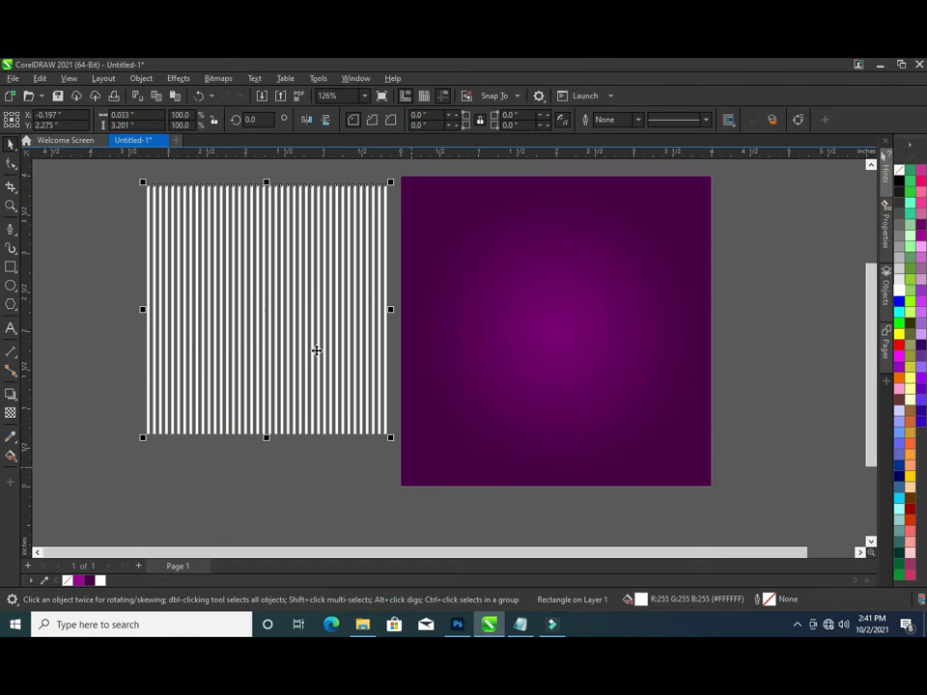
- Combine the stripes into one curve and rotate it diagonally into a diamond
{"action": "left_click_drag", "start_coordinate": [277, 309], "coordinate": [209, 334]}
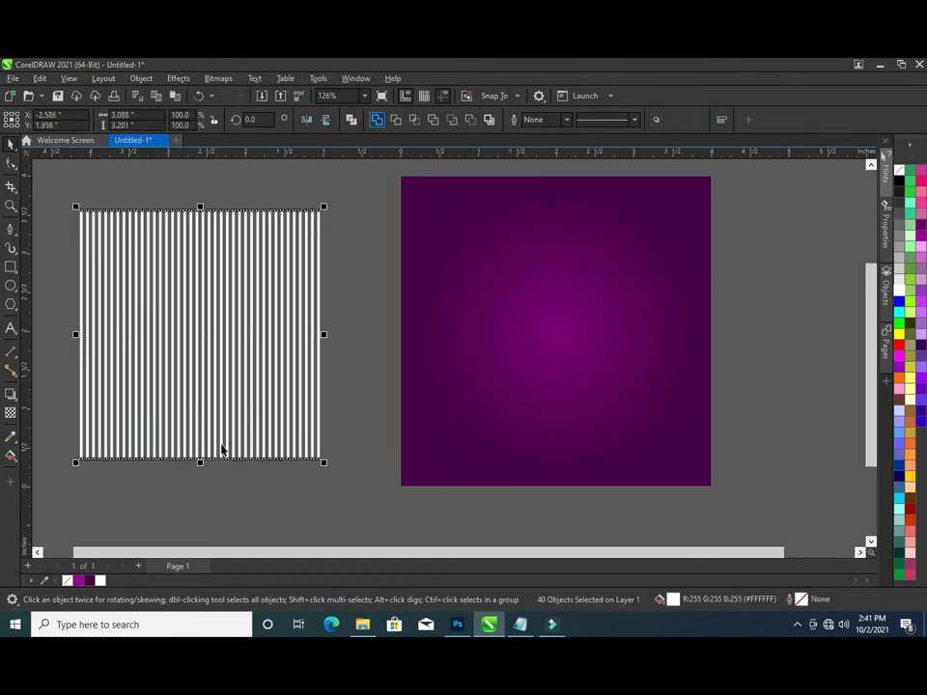
{"action": "key", "text": "ctrl+l"}
{"action": "left_click", "coordinate": [311, 231]}
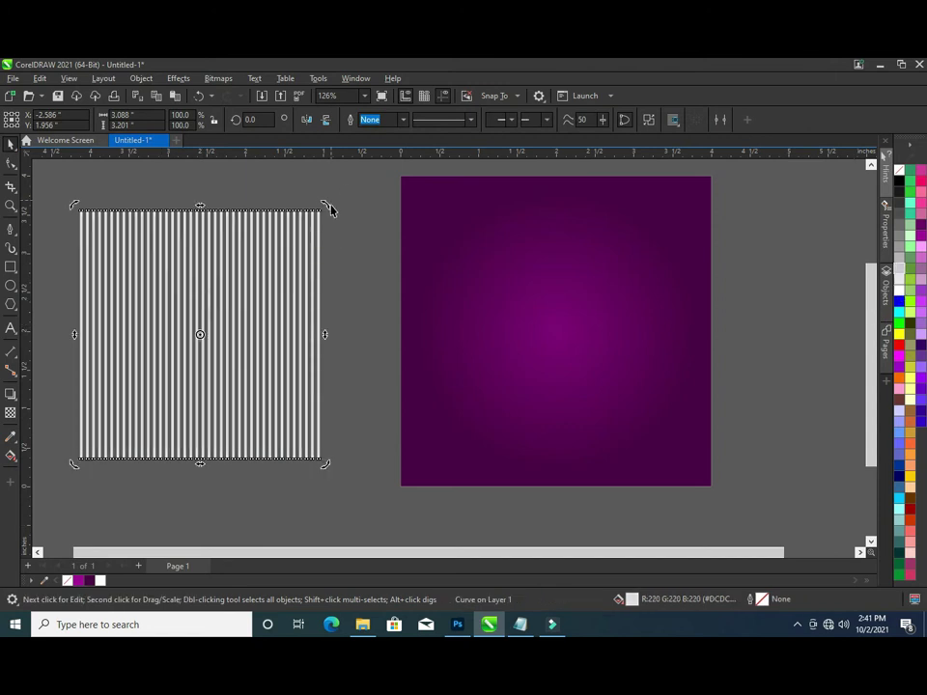
{"action": "left_click_drag", "start_coordinate": [326, 206], "coordinate": [377, 316]}
{"action": "left_click_drag", "start_coordinate": [300, 304], "coordinate": [309, 277]}
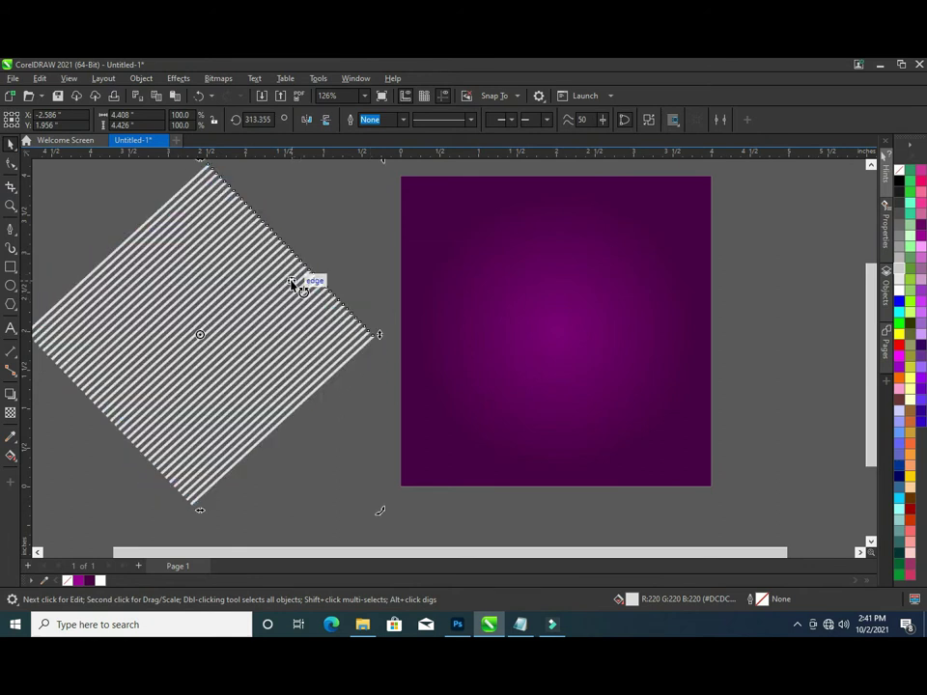
- Centre the stripe diamond over the purple square and enlarge it to 132.4%
{"action": "left_click", "coordinate": [211, 302]}
{"action": "mouse_move", "coordinate": [210, 302]}
{"action": "left_mouse_down"}
{"action": "mouse_move", "coordinate": [301, 318]}
{"action": "mouse_move", "coordinate": [549, 321]}
{"action": "mouse_move", "coordinate": [553, 313]}
{"action": "left_mouse_up"}
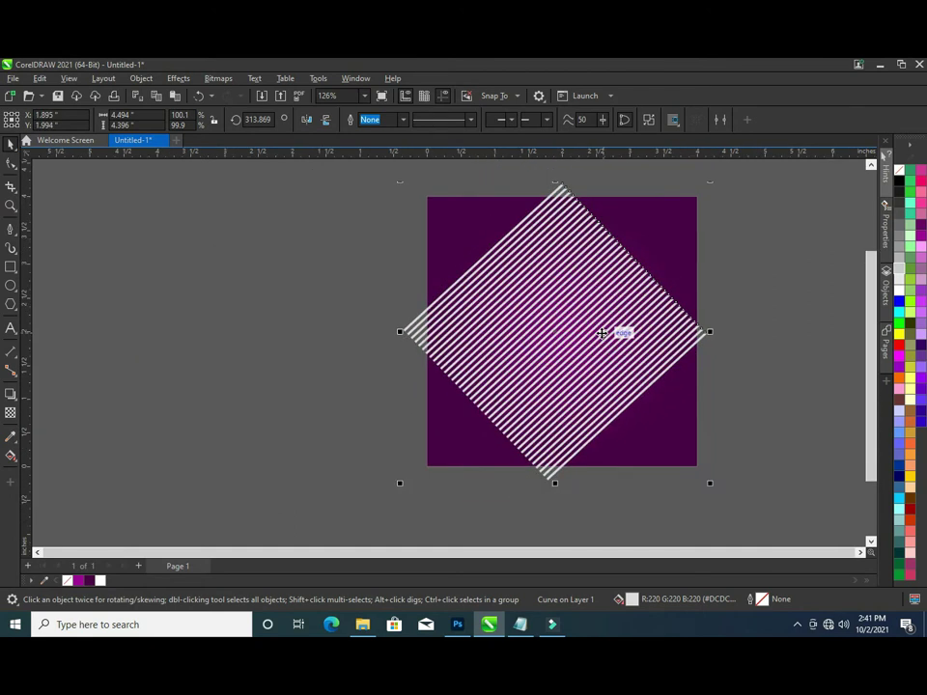
{"action": "scroll", "coordinate": [612, 330], "scroll_direction": "down", "scroll_amount": 1}
{"action": "left_click", "coordinate": [700, 470]}
{"action": "mouse_move", "coordinate": [701, 469]}
{"action": "left_mouse_down"}
{"action": "mouse_move", "coordinate": [740, 482]}
{"action": "mouse_move", "coordinate": [739, 492]}
{"action": "left_mouse_up"}
{"action": "scroll", "coordinate": [728, 279], "scroll_direction": "up", "scroll_amount": 1}
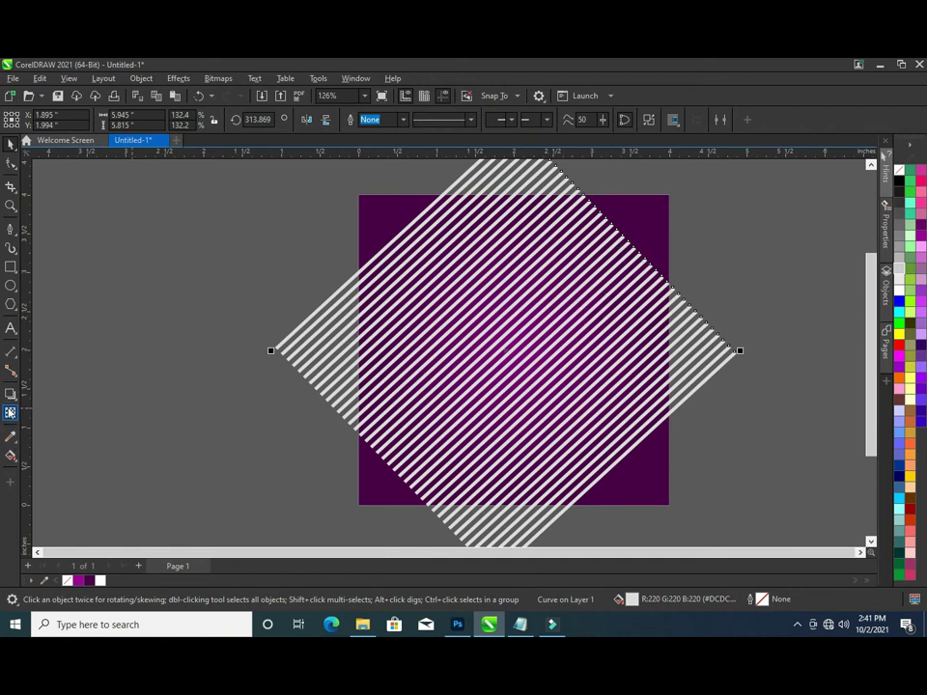
- Apply a vertical linear transparency so the stripes fade toward the square's bottom
{"action": "left_click", "coordinate": [11, 414]}
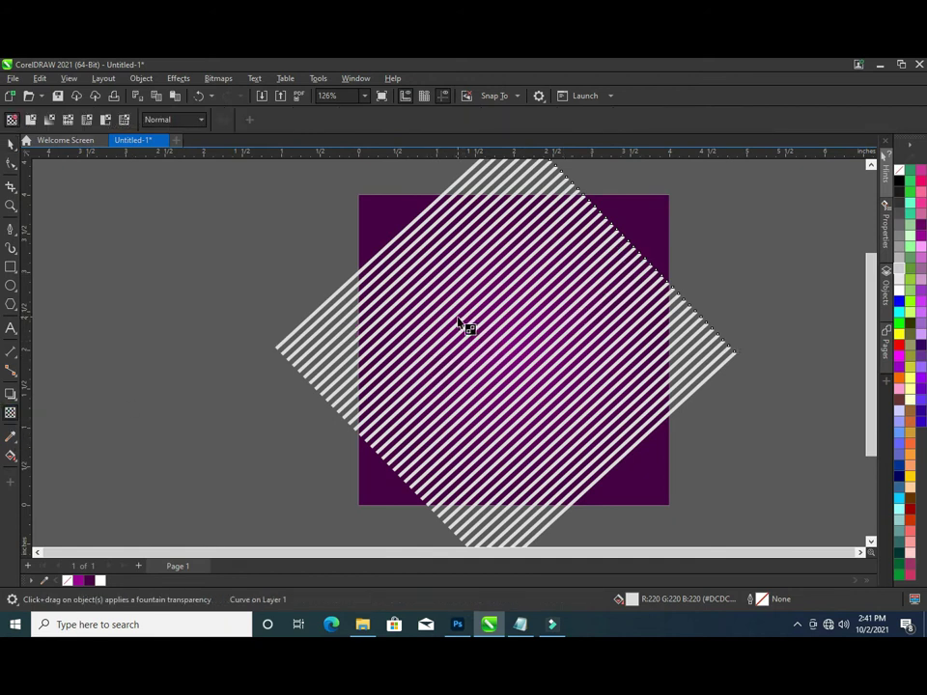
{"action": "scroll", "coordinate": [449, 270], "scroll_direction": "down", "scroll_amount": 1}
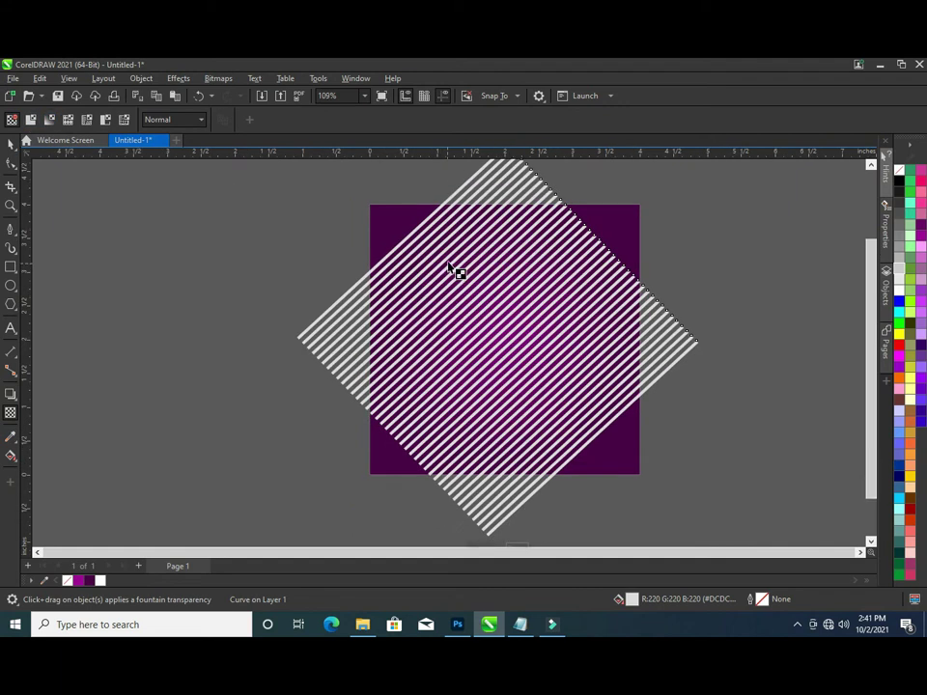
{"action": "scroll", "coordinate": [478, 335], "scroll_direction": "down", "scroll_amount": 1}
{"action": "left_click_drag", "start_coordinate": [489, 346], "coordinate": [485, 477]}
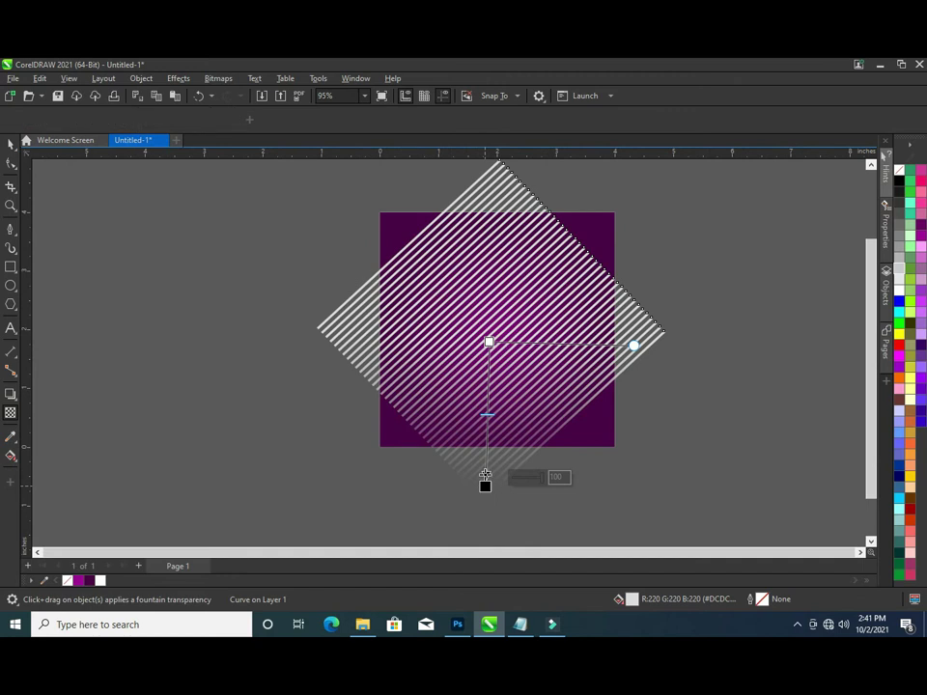
{"action": "mouse_move", "coordinate": [488, 342]}
{"action": "left_mouse_down"}
{"action": "mouse_move", "coordinate": [482, 384]}
{"action": "mouse_move", "coordinate": [486, 349]}
{"action": "left_mouse_up"}
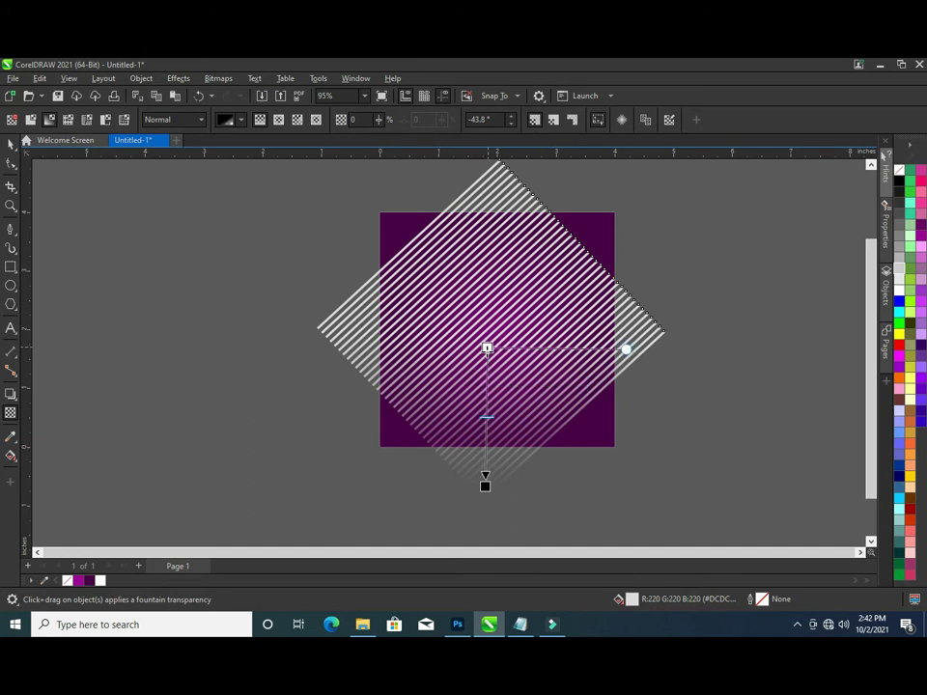
{"action": "left_click_drag", "start_coordinate": [484, 483], "coordinate": [483, 471]}
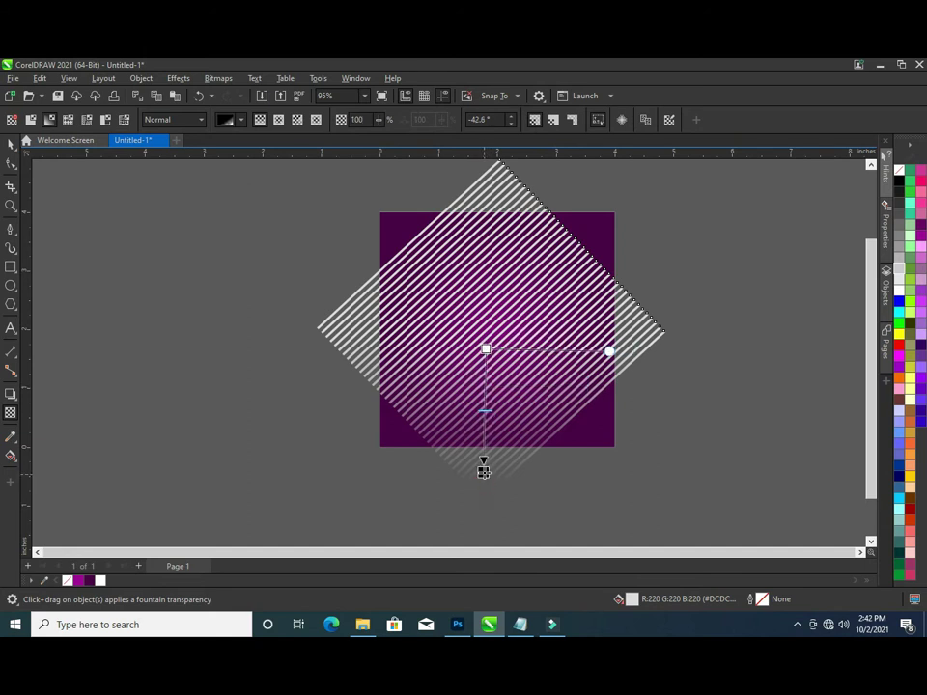
{"action": "left_click_drag", "start_coordinate": [486, 348], "coordinate": [484, 321]}
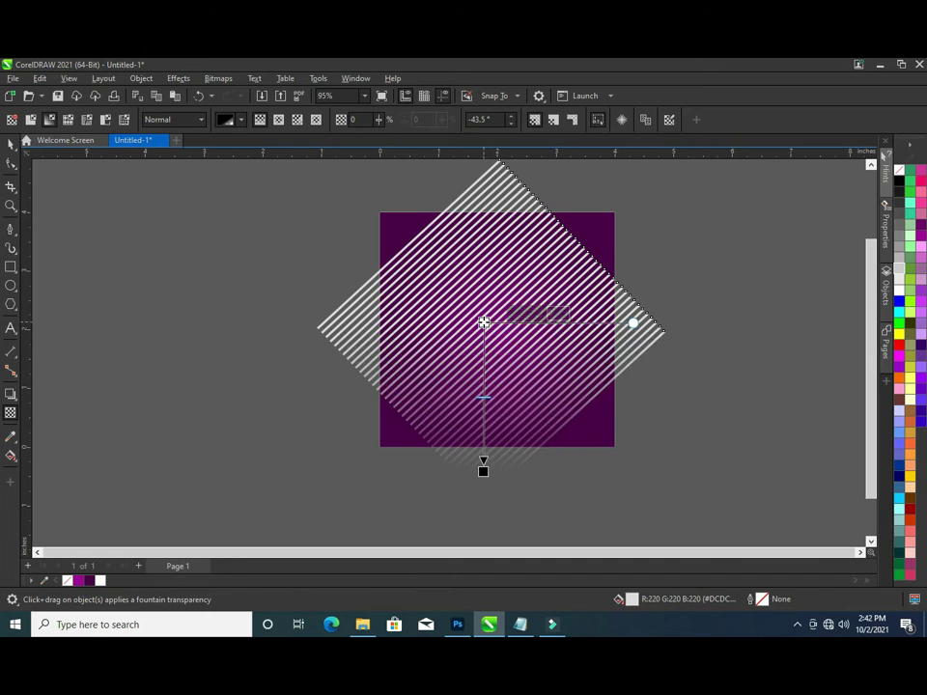
- Convert the stripes to a bitmap and add a fade toward the lower right
{"action": "left_click", "coordinate": [215, 80]}
{"action": "left_click", "coordinate": [270, 96]}
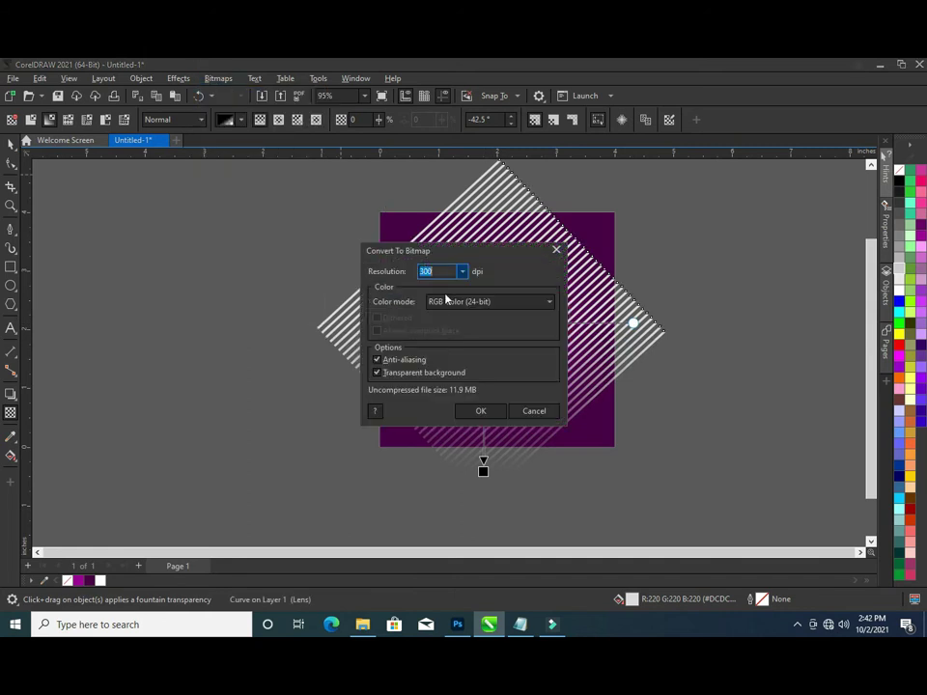
{"action": "left_click", "coordinate": [481, 410]}
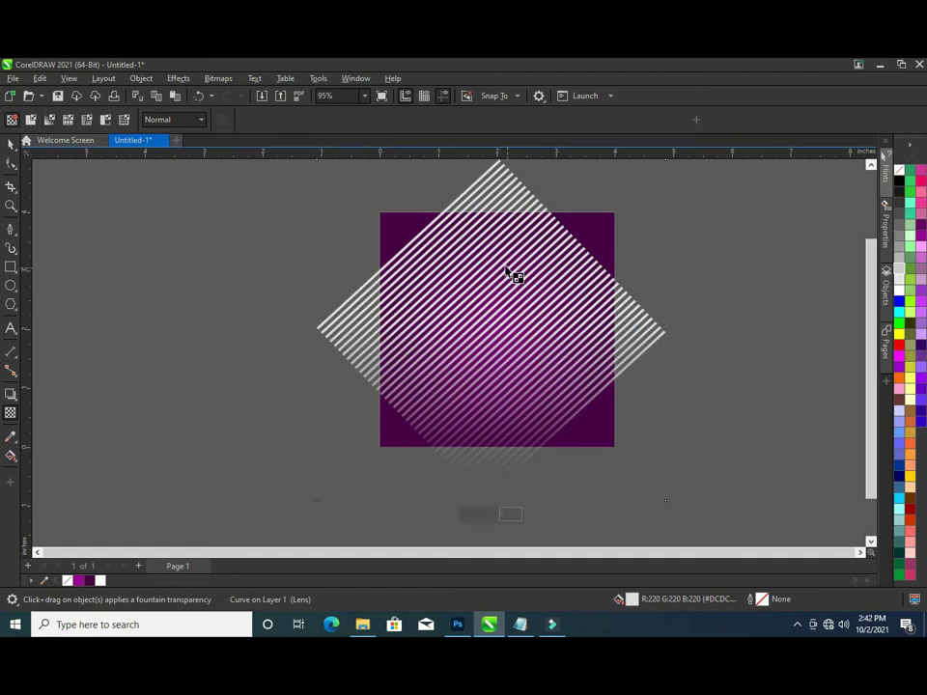
{"action": "left_click_drag", "start_coordinate": [519, 268], "coordinate": [650, 329]}
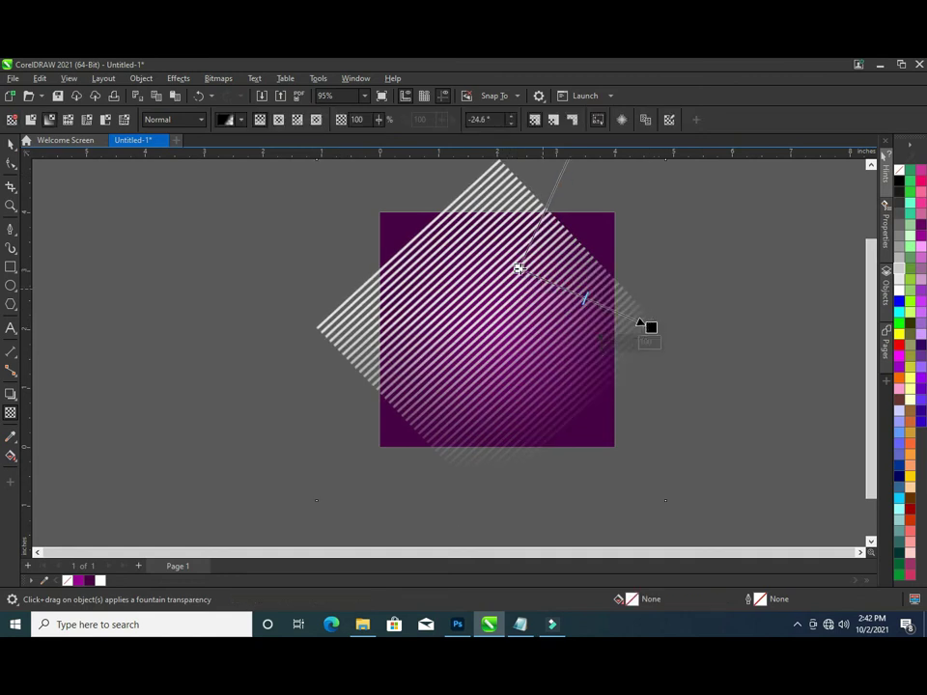
{"action": "left_click_drag", "start_coordinate": [518, 268], "coordinate": [515, 266]}
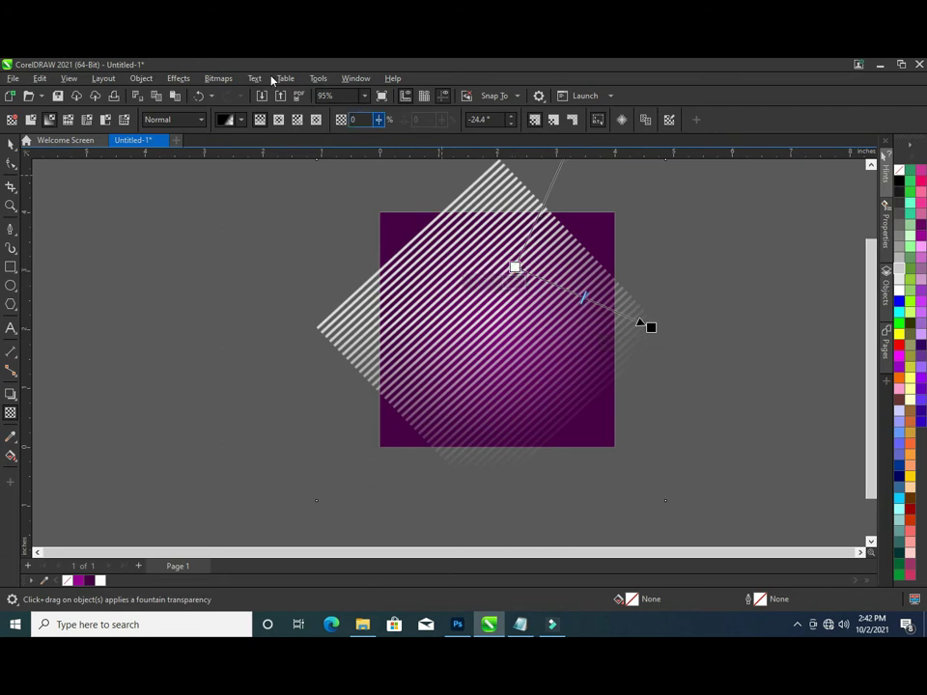
- Add leftward and upward fades from the centre, then convert again to a 300 dpi bitmap
{"action": "left_click", "coordinate": [217, 79]}
{"action": "left_click_drag", "start_coordinate": [463, 313], "coordinate": [332, 322]}
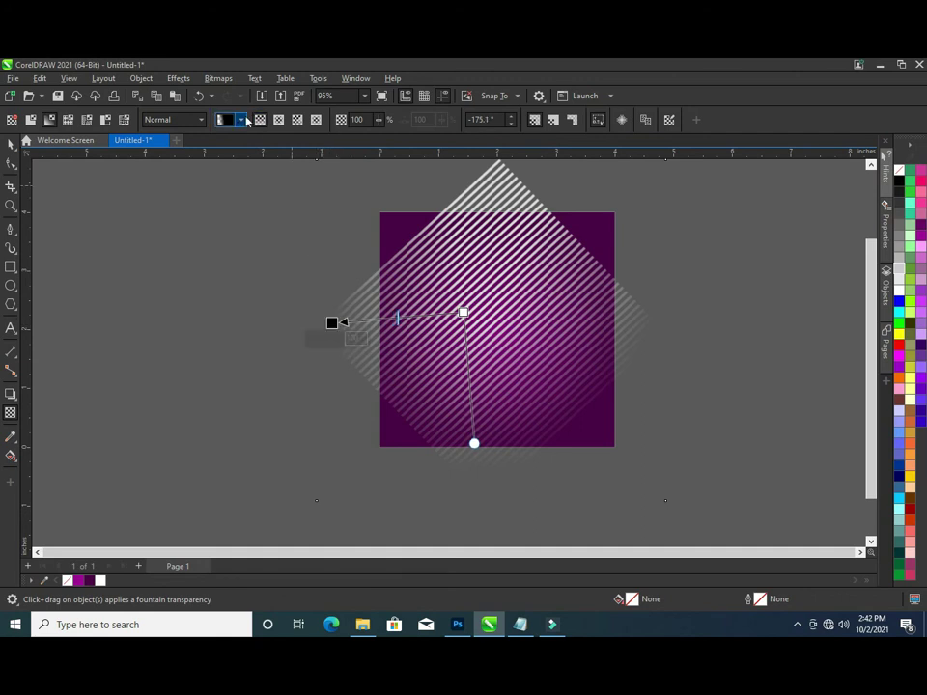
{"action": "left_click", "coordinate": [212, 81]}
{"action": "key", "text": "Escape"}
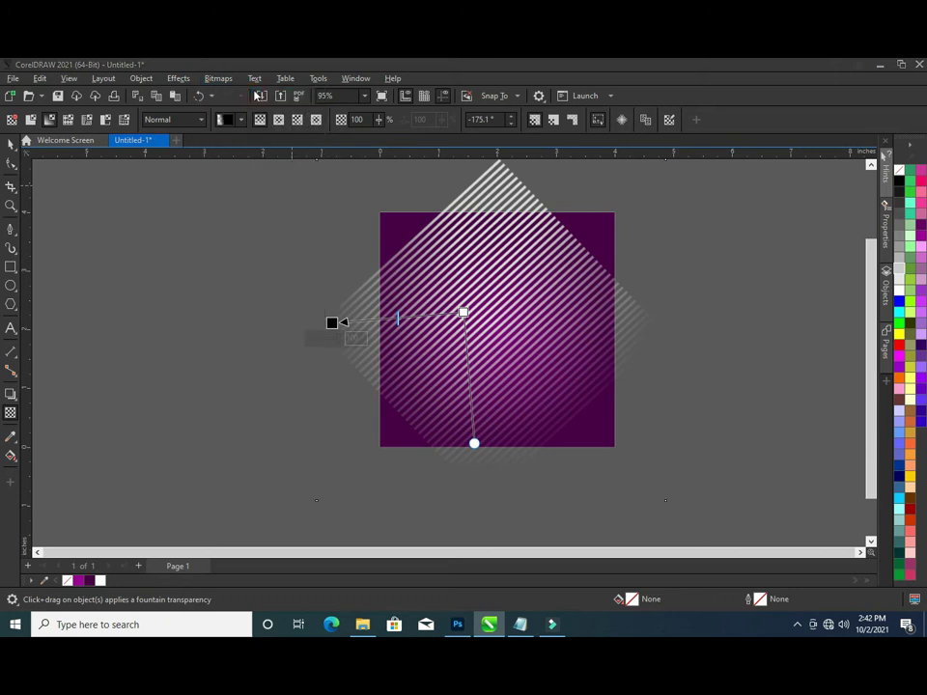
{"action": "mouse_move", "coordinate": [488, 299]}
{"action": "left_mouse_down"}
{"action": "mouse_move", "coordinate": [488, 169]}
{"action": "mouse_move", "coordinate": [496, 174]}
{"action": "left_mouse_up"}
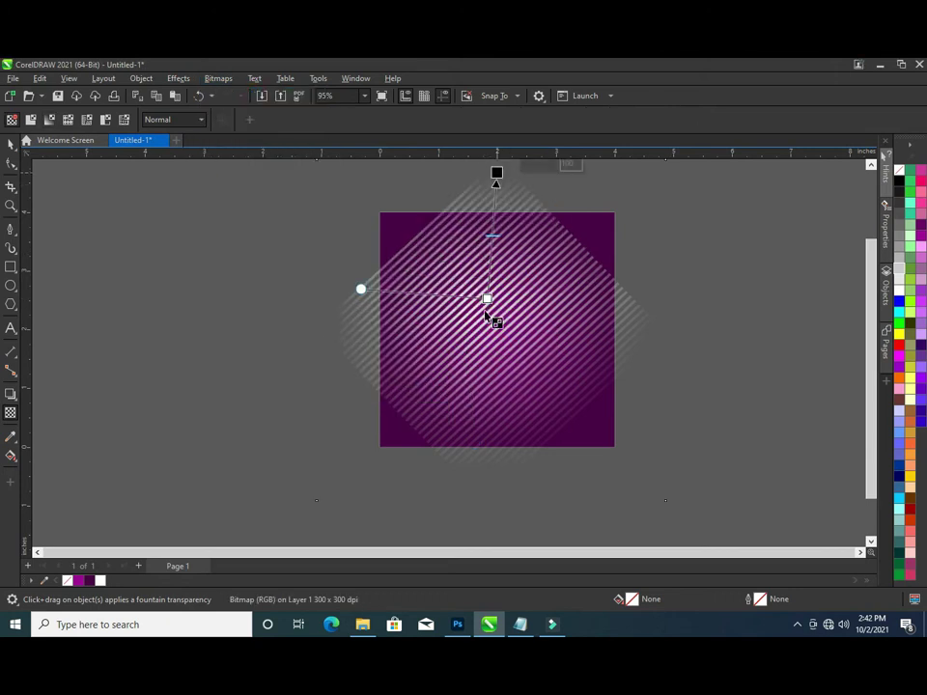
{"action": "left_click_drag", "start_coordinate": [490, 298], "coordinate": [495, 297]}
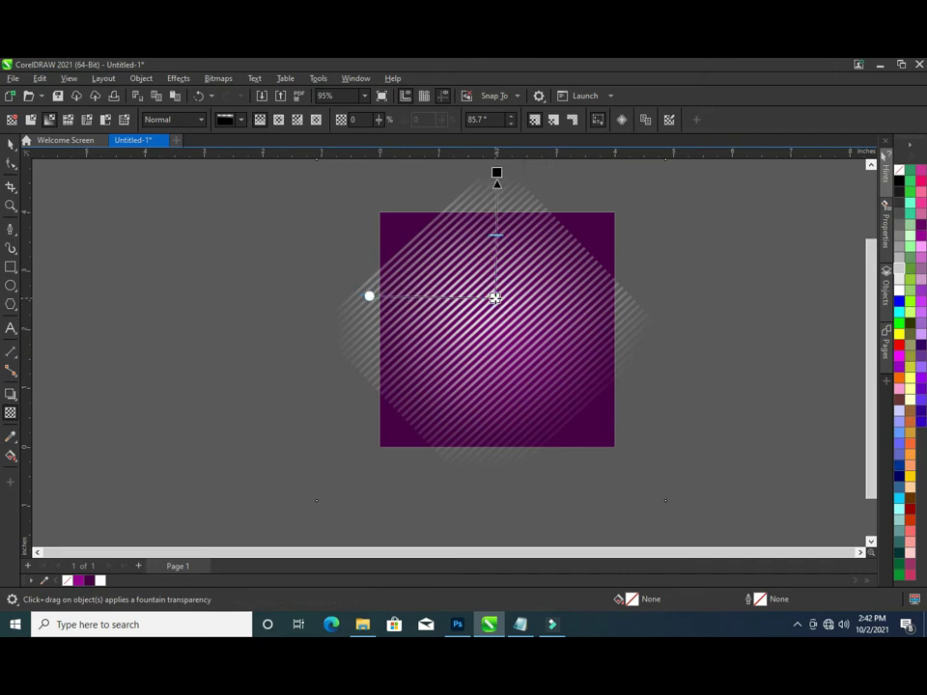
{"action": "left_click", "coordinate": [496, 174]}
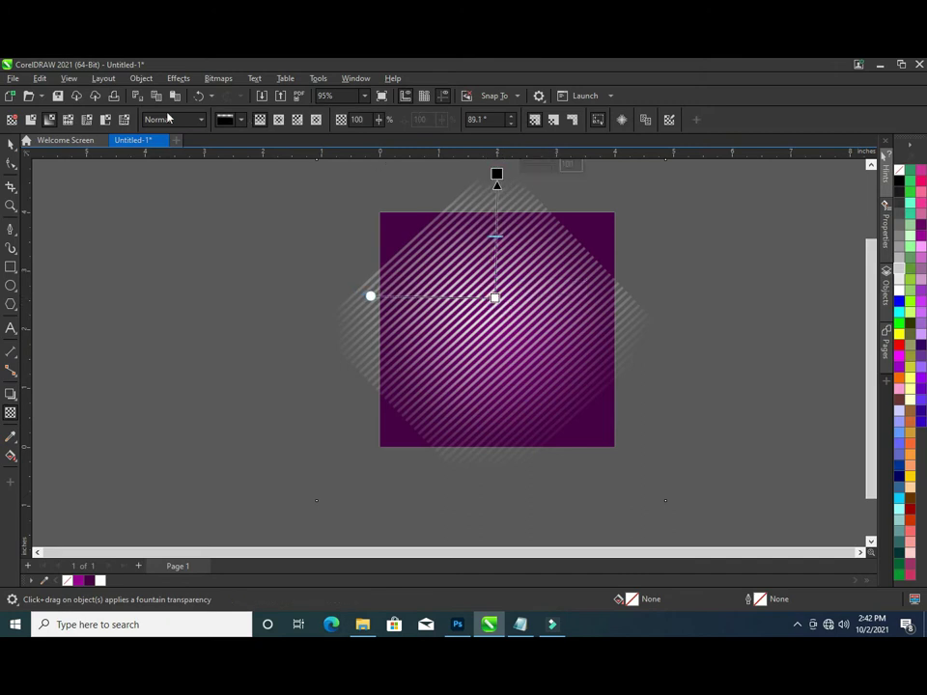
{"action": "left_click", "coordinate": [218, 78]}
{"action": "left_click", "coordinate": [250, 93]}
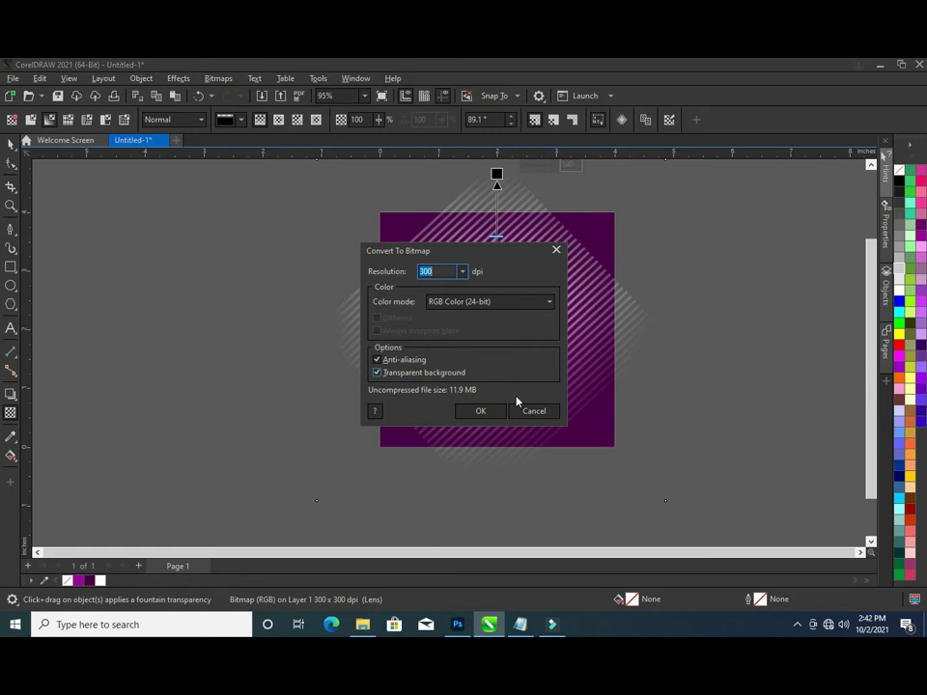
{"action": "left_click", "coordinate": [480, 410]}
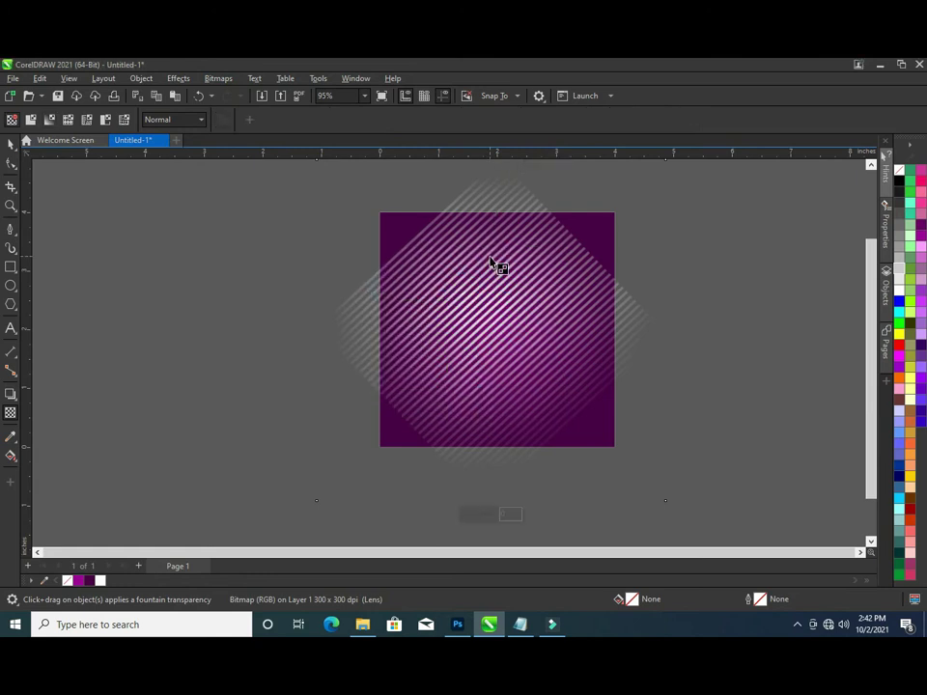
- Give the stripe bitmap a uniform transparency raised to about 91
{"action": "left_click", "coordinate": [30, 118]}
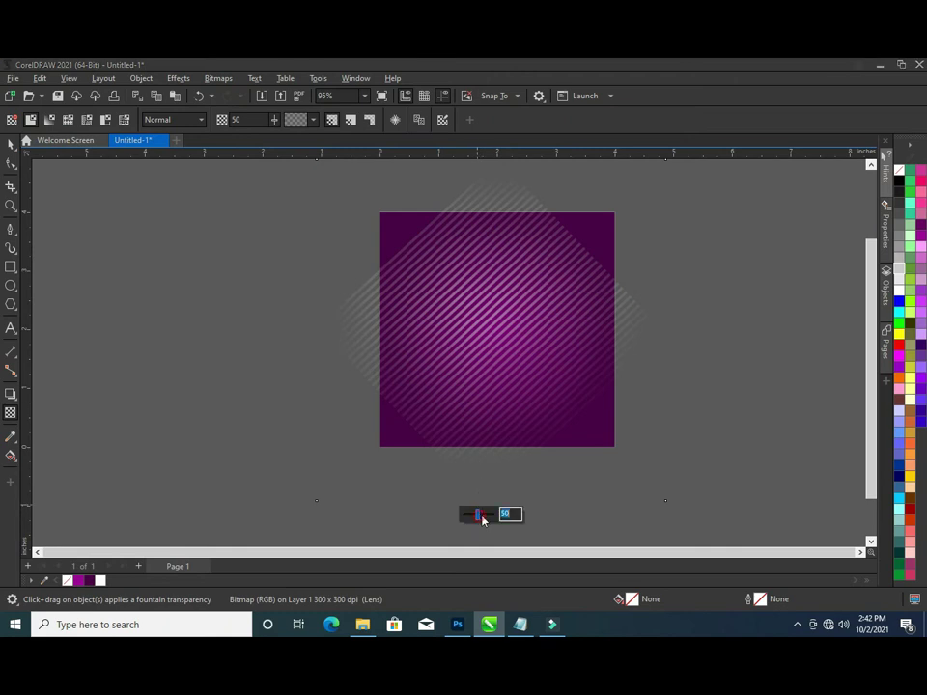
{"action": "left_click_drag", "start_coordinate": [481, 517], "coordinate": [486, 519]}
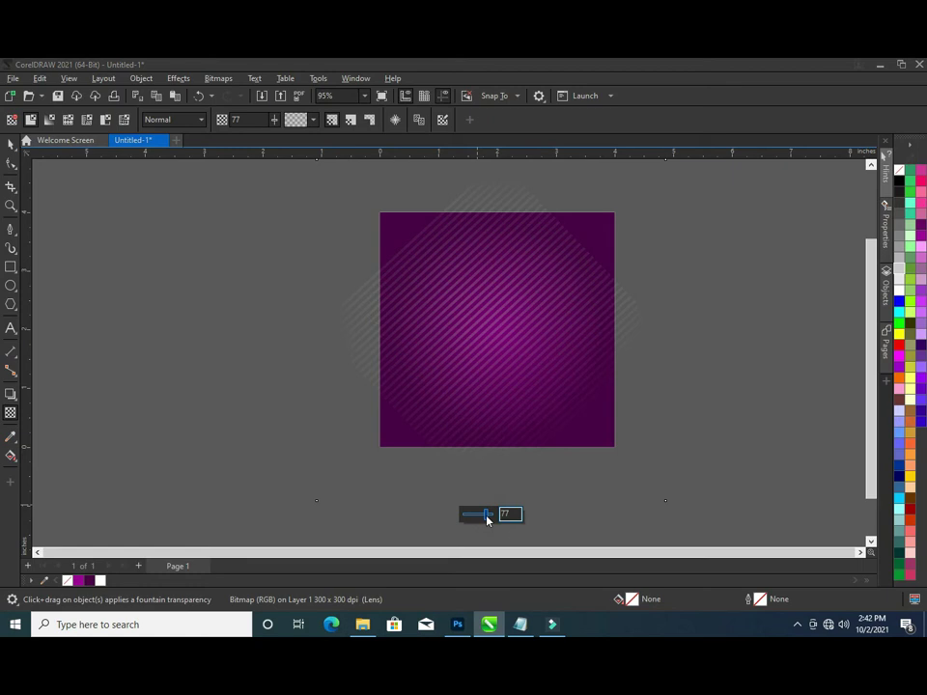
{"action": "left_click_drag", "start_coordinate": [488, 520], "coordinate": [490, 521]}
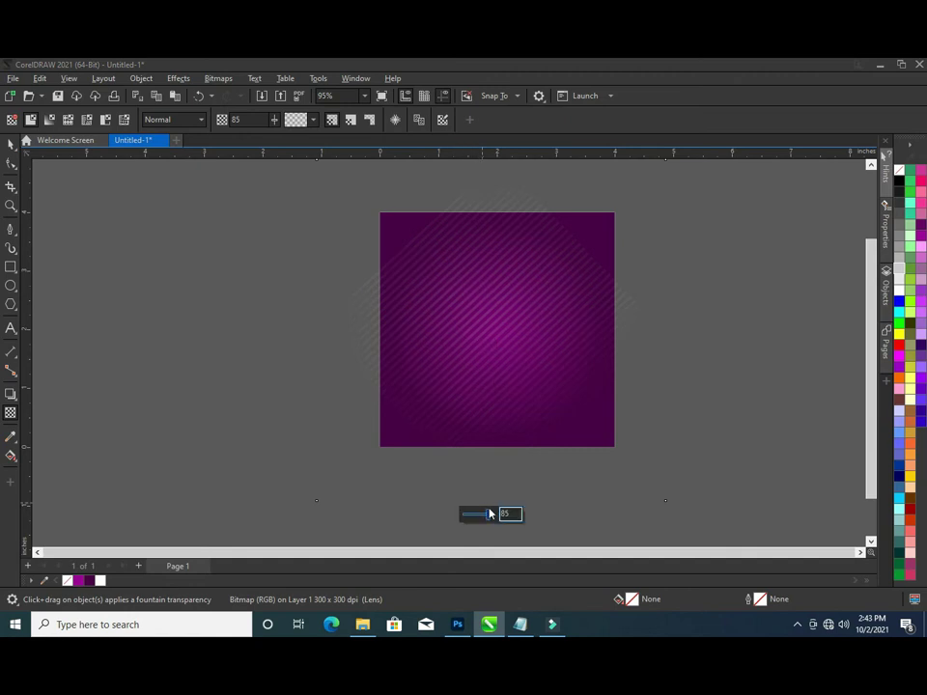
{"action": "left_click_drag", "start_coordinate": [488, 518], "coordinate": [491, 519]}
{"action": "key", "text": "space"}
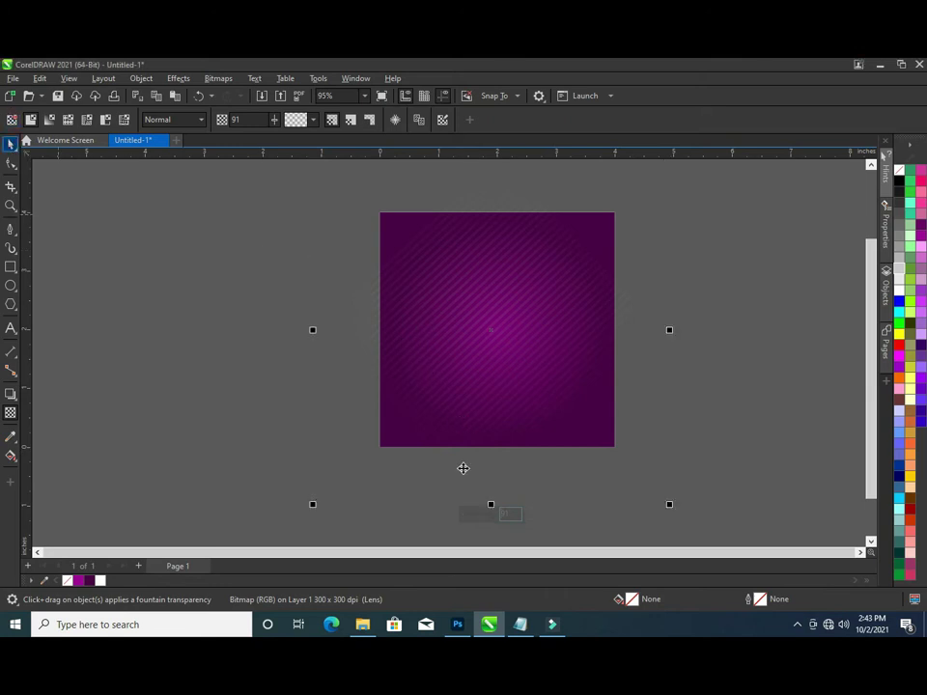
{"action": "left_click", "coordinate": [465, 470]}
- PowerClip the faint stripe bitmap inside the purple square rectangle
{"action": "right_click", "coordinate": [493, 342]}
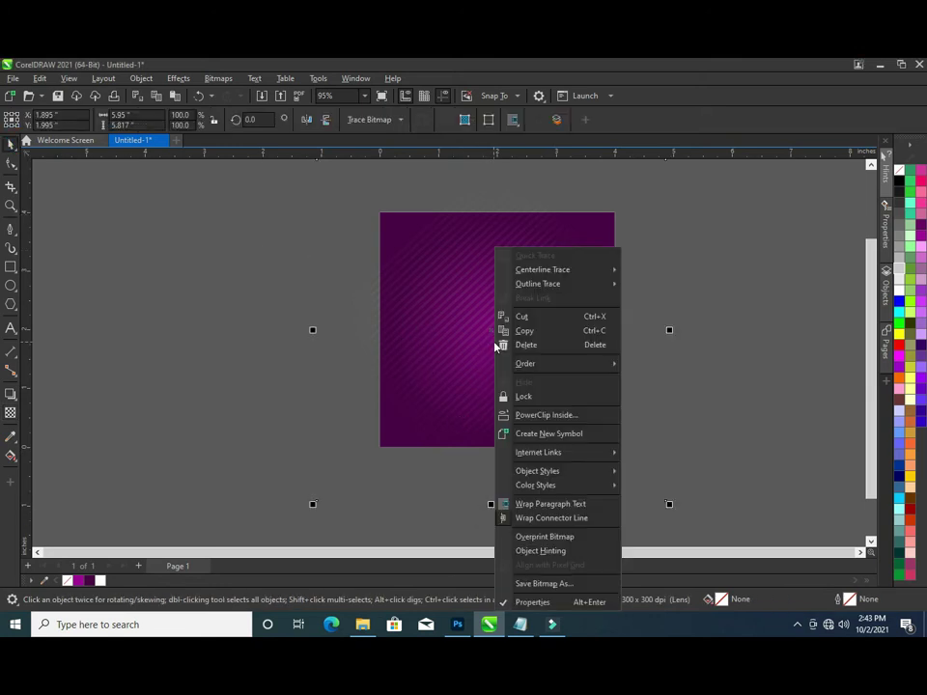
{"action": "left_click", "coordinate": [554, 414]}
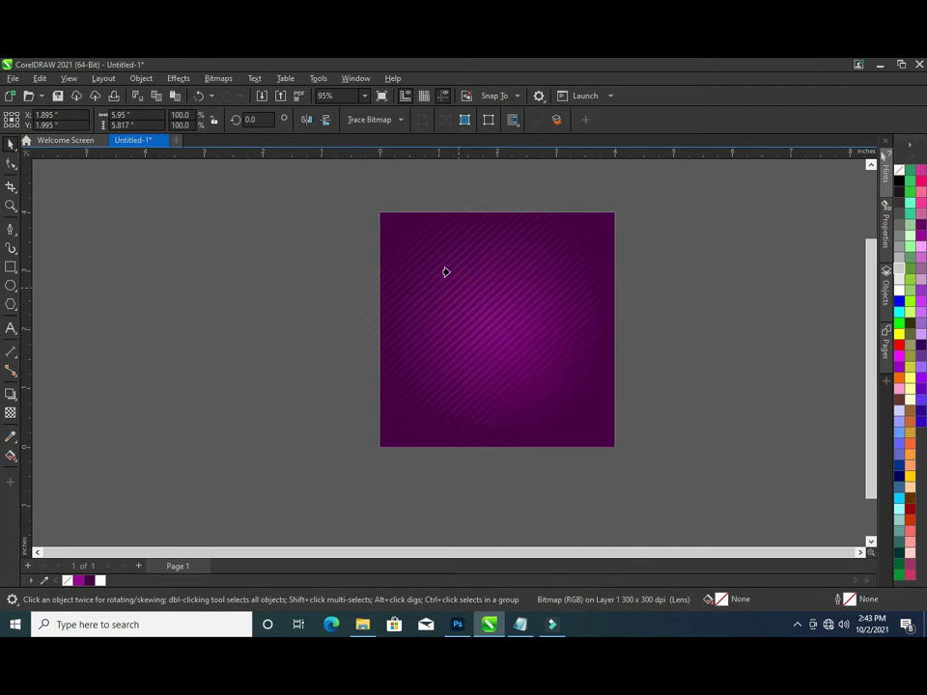
{"action": "left_click", "coordinate": [378, 213]}
{"action": "left_click", "coordinate": [707, 364]}
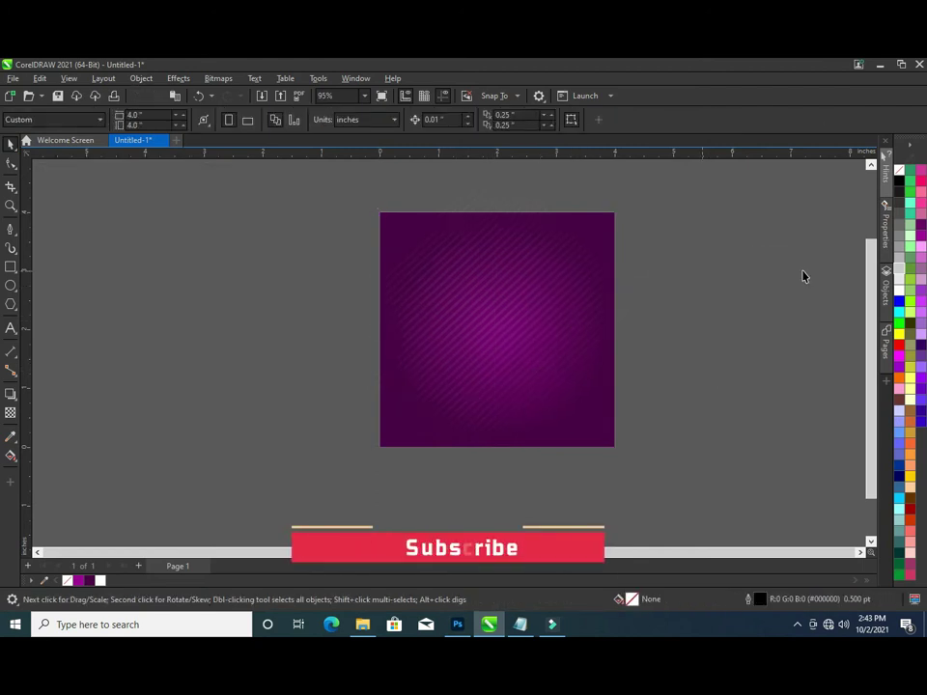
- Inside the PowerClip, scale the stripe bitmap to about 118% and nudge it up-left
{"action": "left_click_drag", "start_coordinate": [874, 336], "coordinate": [865, 310]}
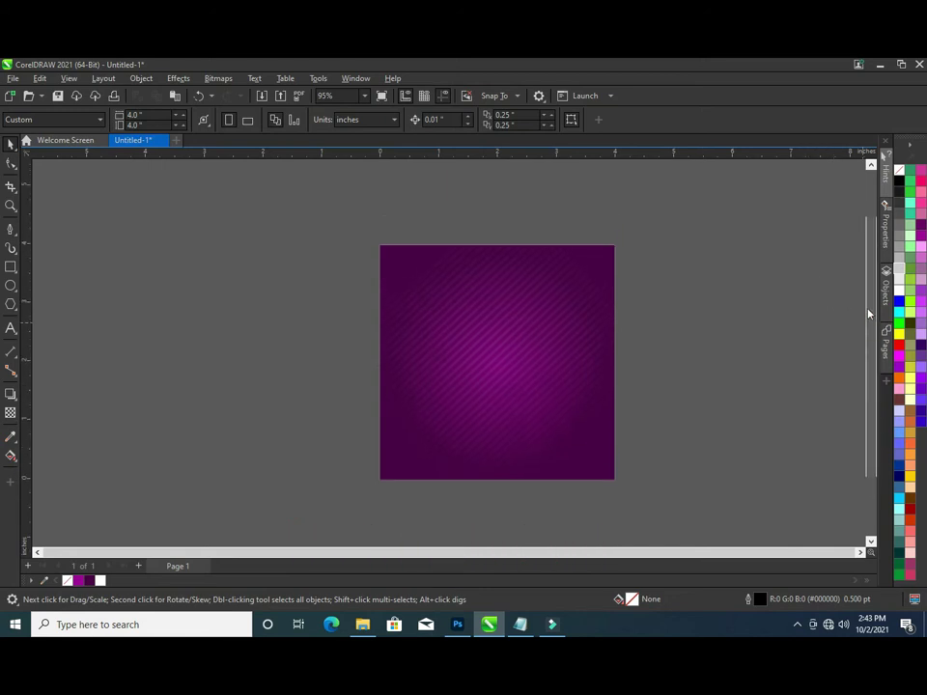
{"action": "scroll", "coordinate": [561, 364], "scroll_direction": "up", "scroll_amount": 1}
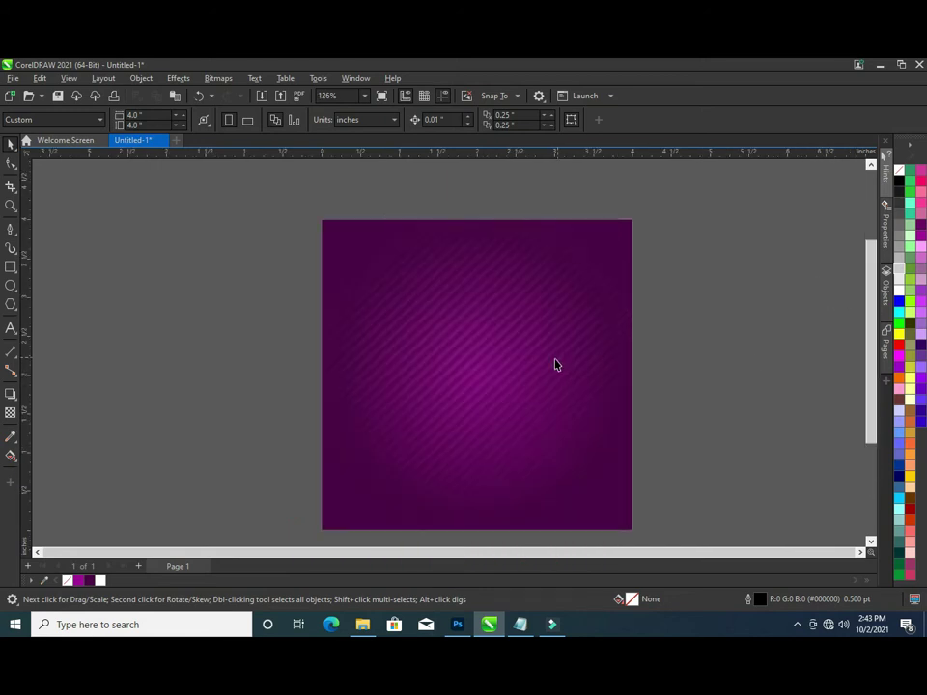
{"action": "left_click", "coordinate": [543, 362]}
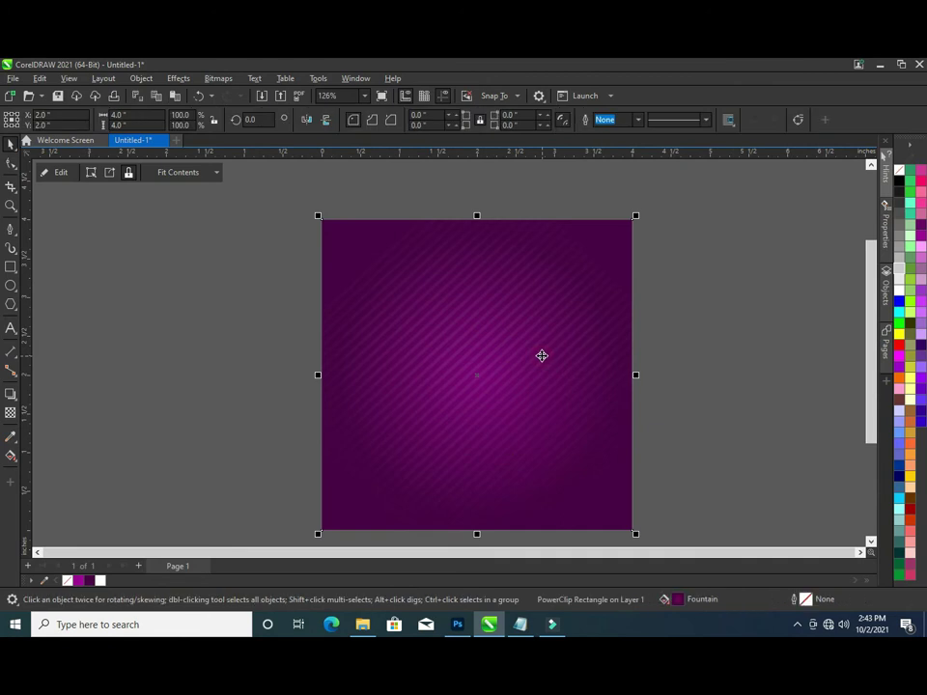
{"action": "left_click", "coordinate": [72, 172]}
{"action": "left_click", "coordinate": [534, 371]}
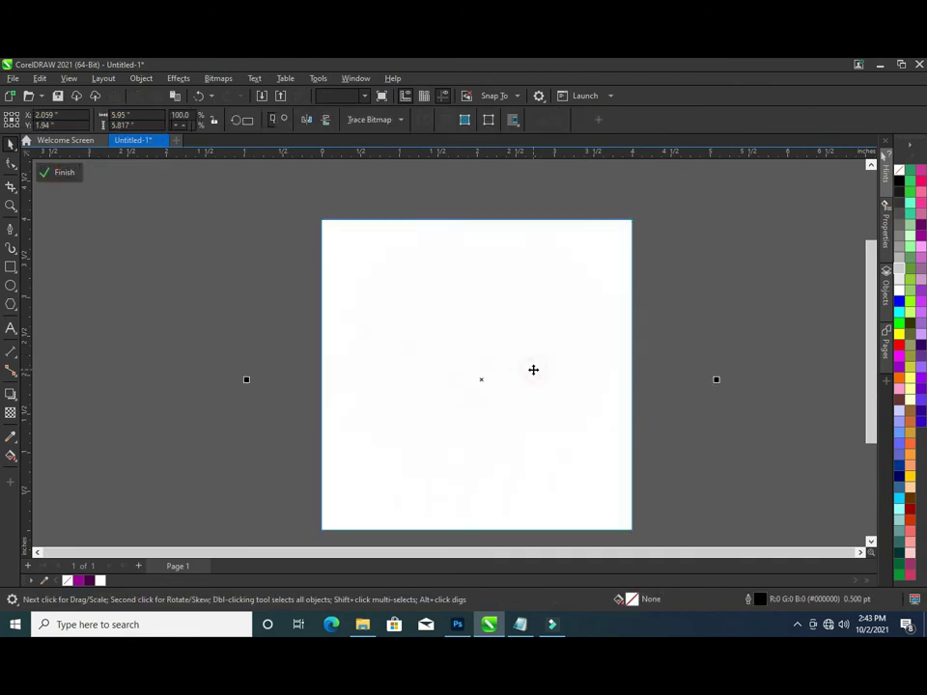
{"action": "scroll", "coordinate": [738, 286], "scroll_direction": "down", "scroll_amount": 2}
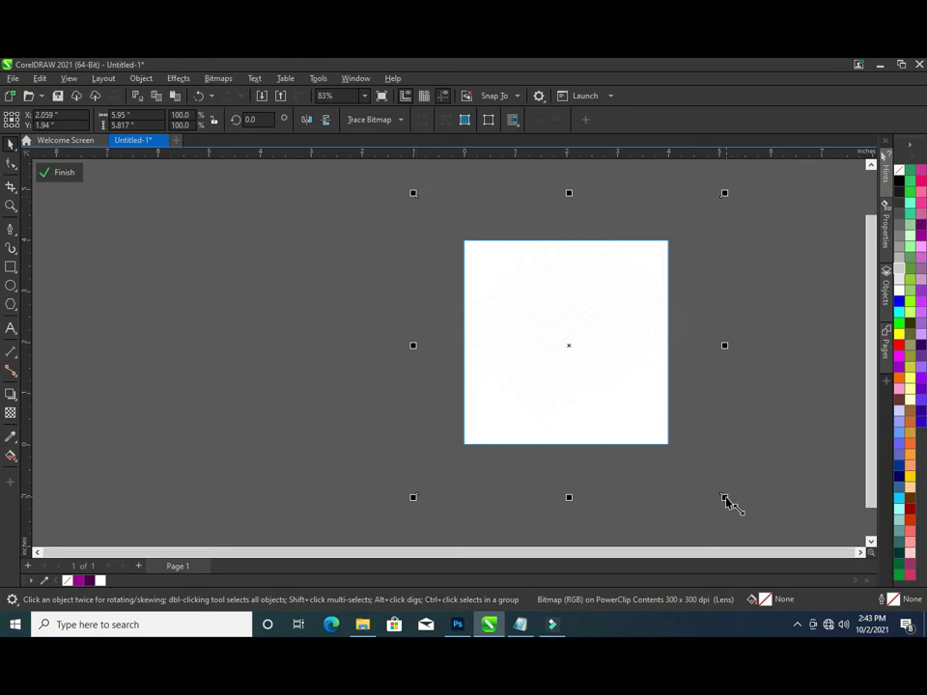
{"action": "mouse_move", "coordinate": [726, 499]}
{"action": "left_mouse_down"}
{"action": "mouse_move", "coordinate": [763, 532]}
{"action": "mouse_move", "coordinate": [756, 526]}
{"action": "left_mouse_up"}
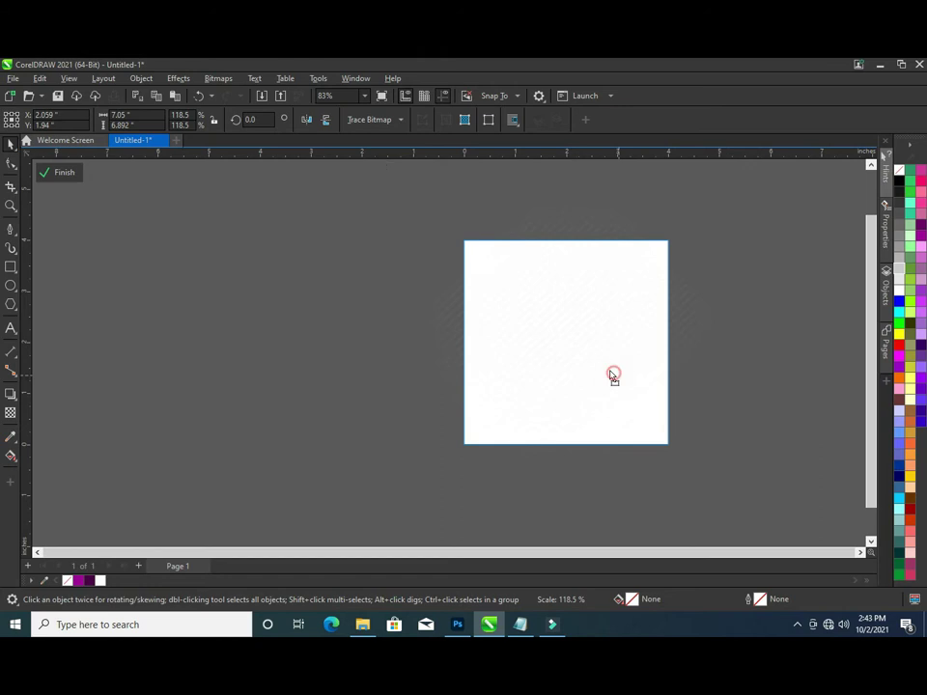
{"action": "left_click_drag", "start_coordinate": [619, 375], "coordinate": [610, 369]}
{"action": "left_click", "coordinate": [70, 173]}
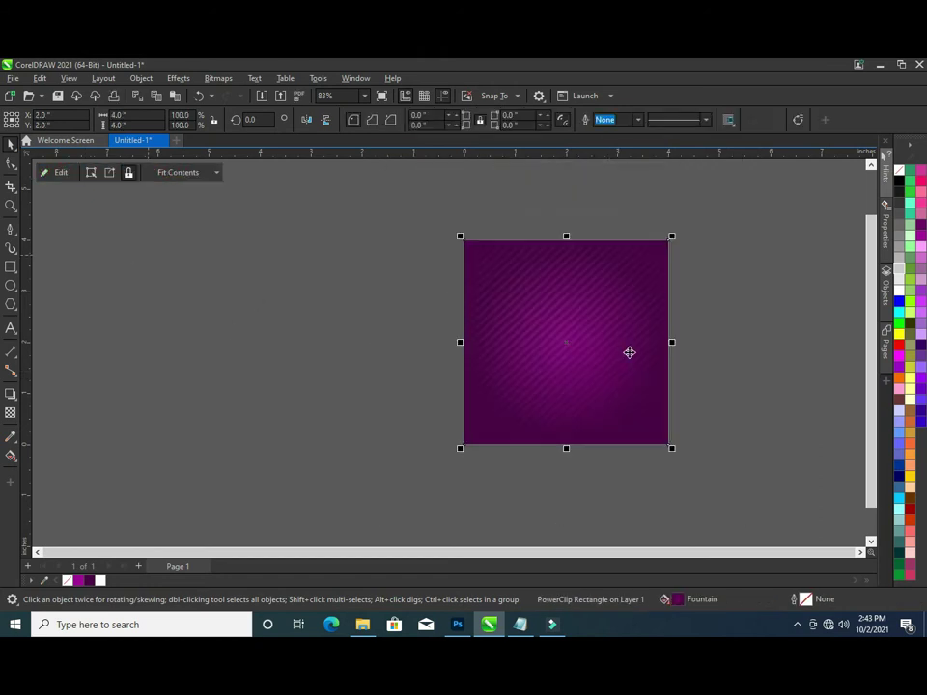
- Lower the clipped stripes' transparency to about 84 and finish the PowerClip edit
{"action": "left_click", "coordinate": [53, 172]}
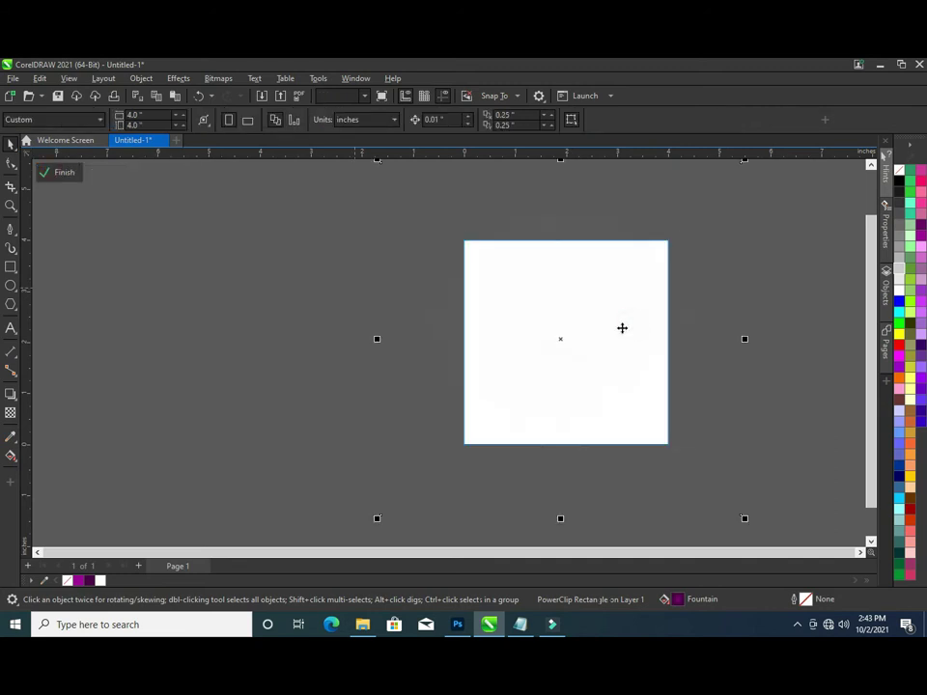
{"action": "left_click", "coordinate": [622, 328]}
{"action": "left_click", "coordinate": [10, 412]}
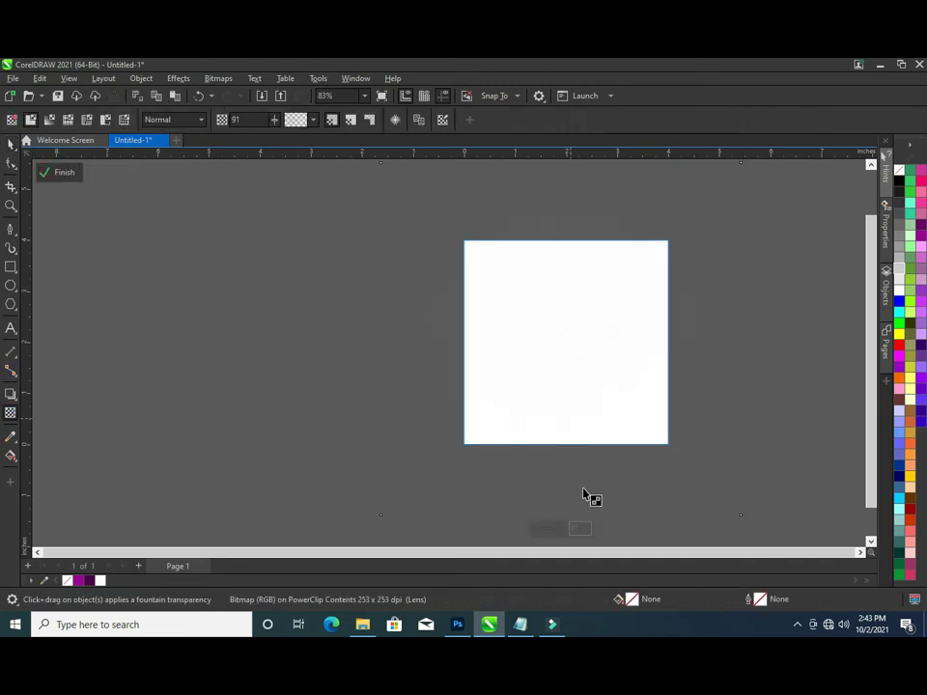
{"action": "left_click_drag", "start_coordinate": [558, 530], "coordinate": [562, 532]}
{"action": "left_click", "coordinate": [11, 144]}
{"action": "left_click", "coordinate": [56, 173]}
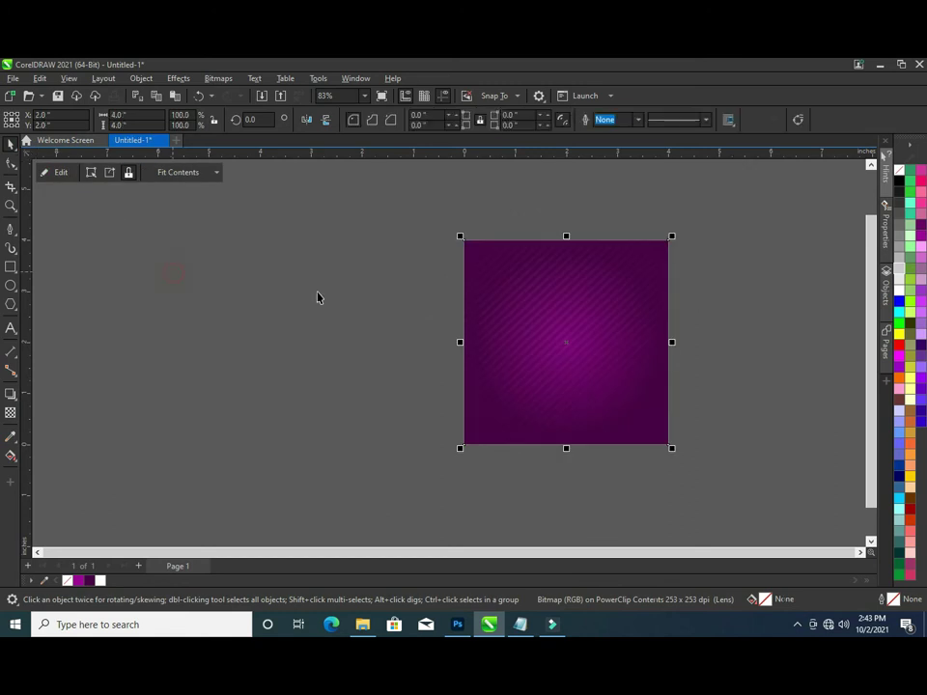
{"action": "left_click", "coordinate": [758, 359]}
{"action": "scroll", "coordinate": [767, 398], "scroll_direction": "up", "scroll_amount": 2}
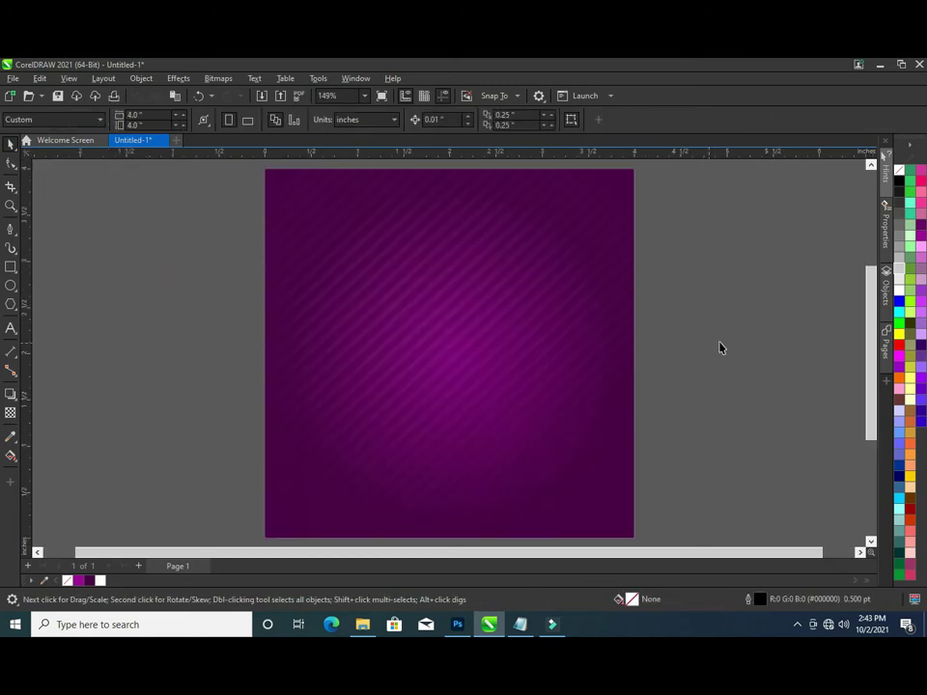
- Draw a wide thin rectangle near the top-left, convert it to curves and slant its left end
{"action": "left_click", "coordinate": [11, 267]}
{"action": "left_click_drag", "start_coordinate": [470, 247], "coordinate": [467, 257]}
{"action": "left_click", "coordinate": [11, 143]}
{"action": "key", "text": "F10"}
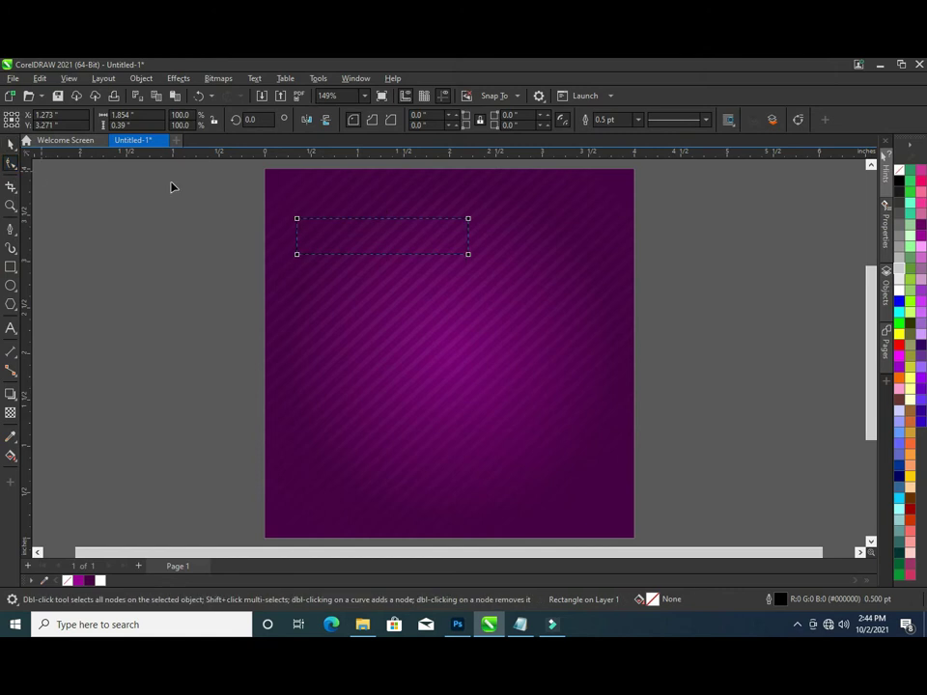
{"action": "left_click", "coordinate": [797, 120]}
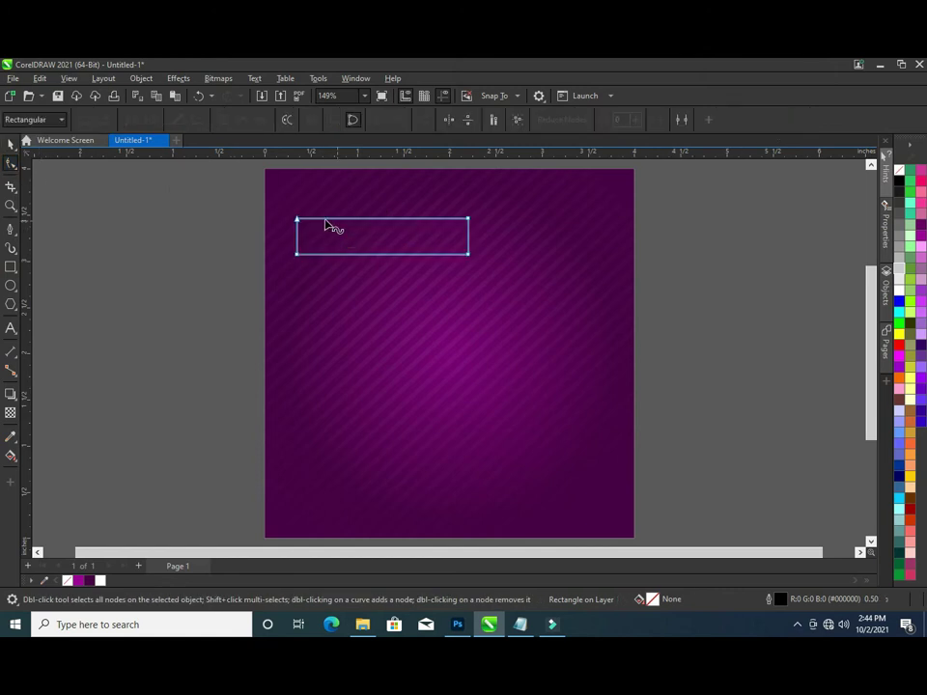
{"action": "left_click_drag", "start_coordinate": [296, 219], "coordinate": [324, 219]}
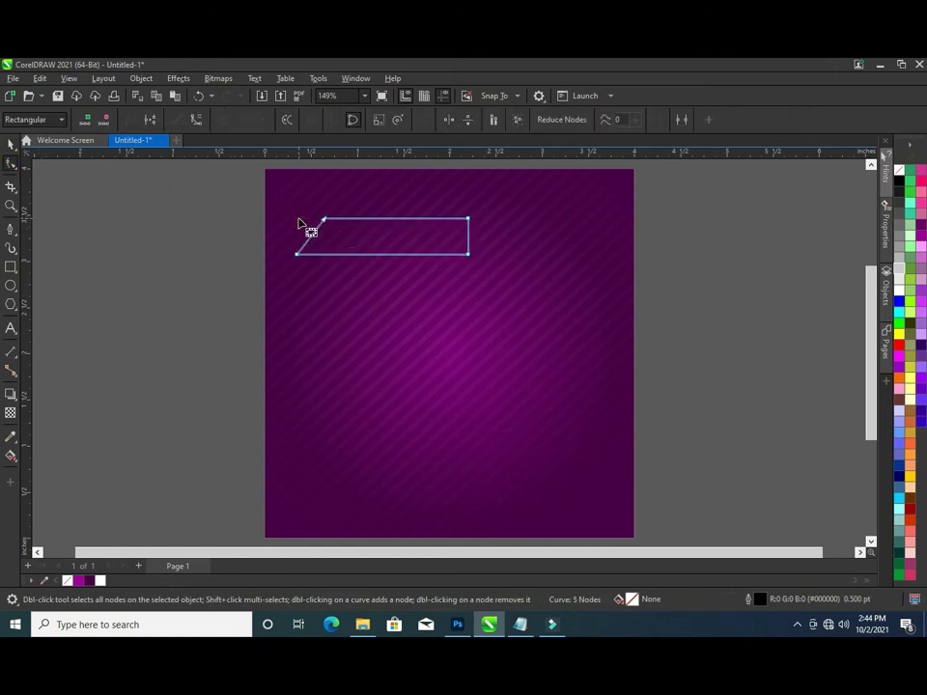
- Fill the banner shape dark plum #3C003C with no outline
{"action": "left_click", "coordinate": [10, 143]}
{"action": "left_click", "coordinate": [920, 224]}
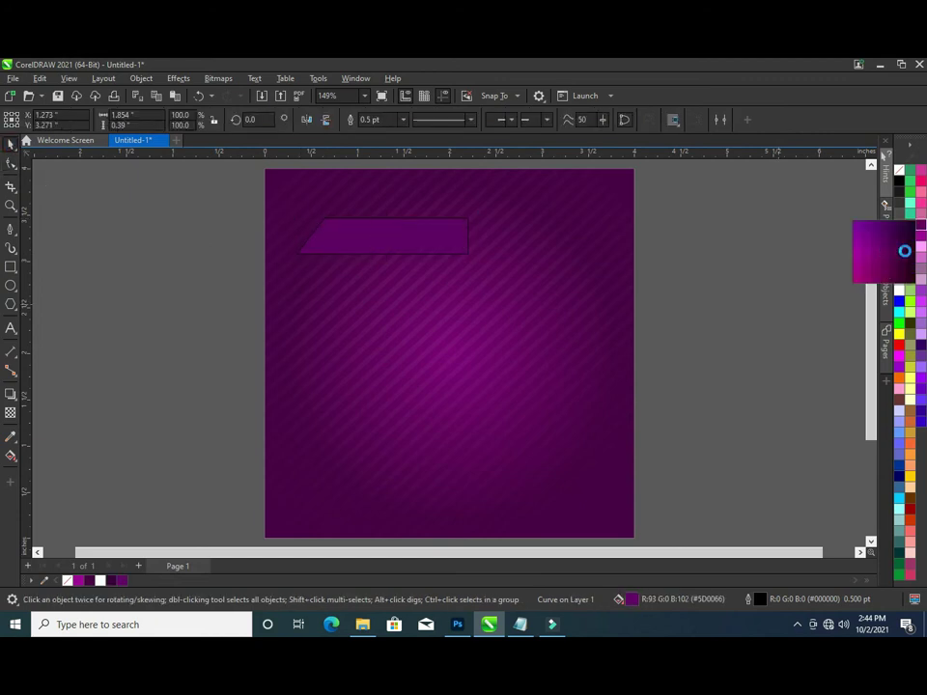
{"action": "left_click", "coordinate": [905, 256]}
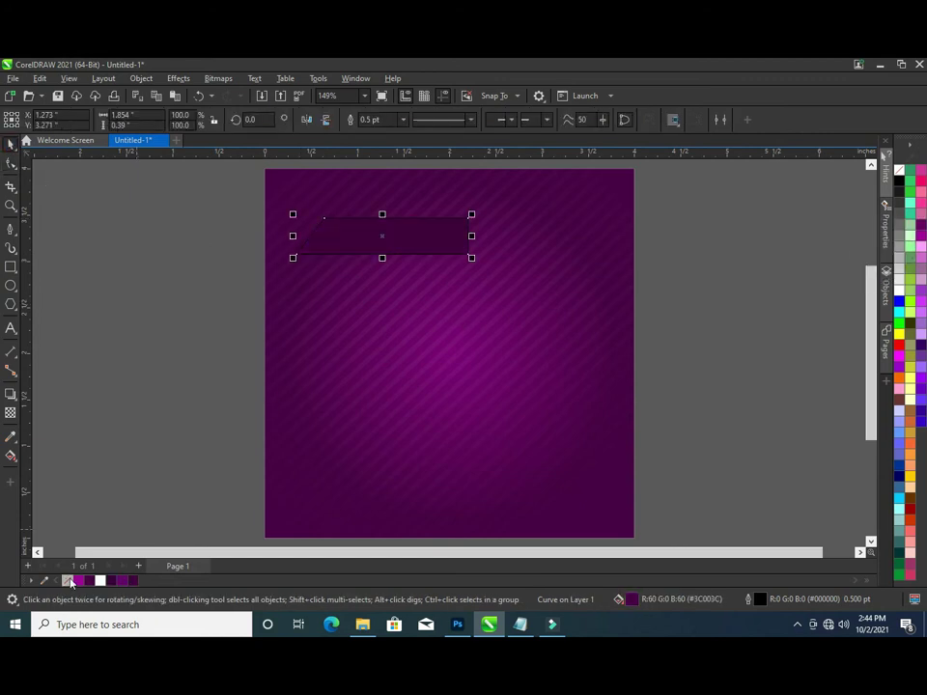
{"action": "left_click", "coordinate": [96, 495]}
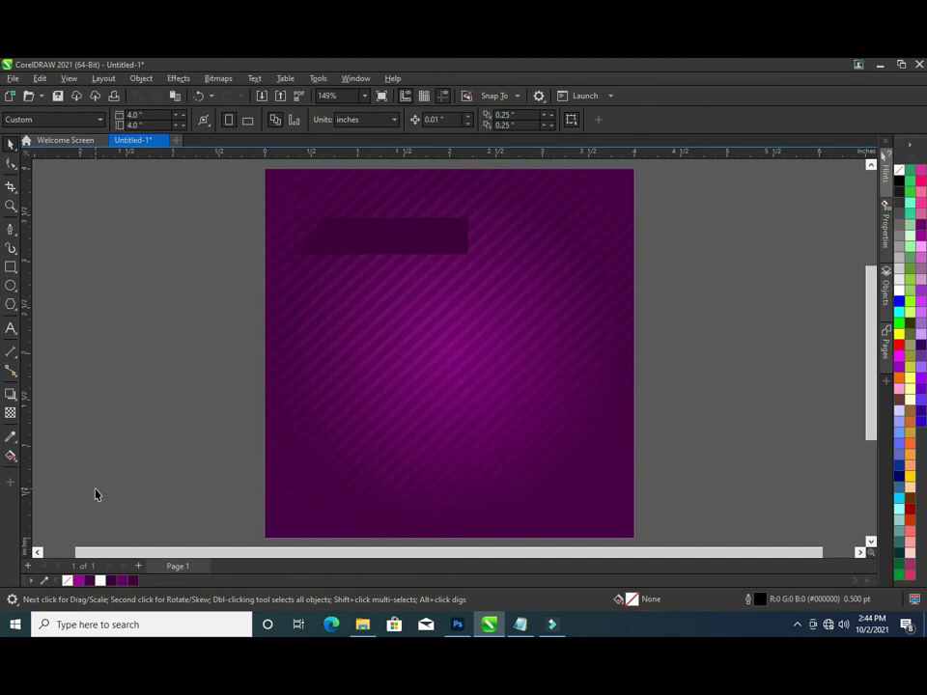
{"action": "left_click", "coordinate": [355, 249]}
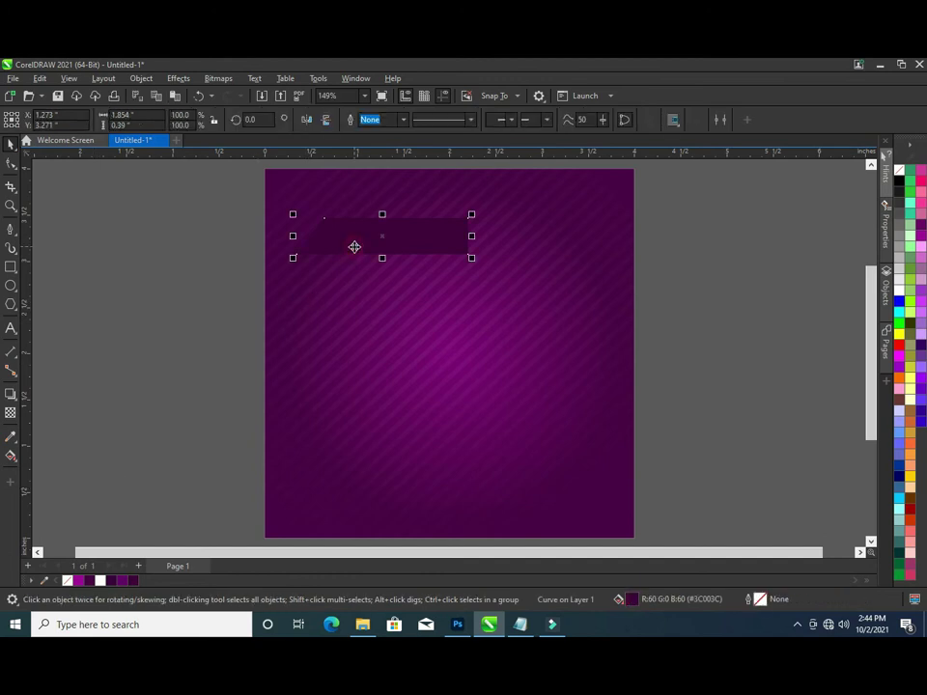
{"action": "left_click", "coordinate": [86, 291]}
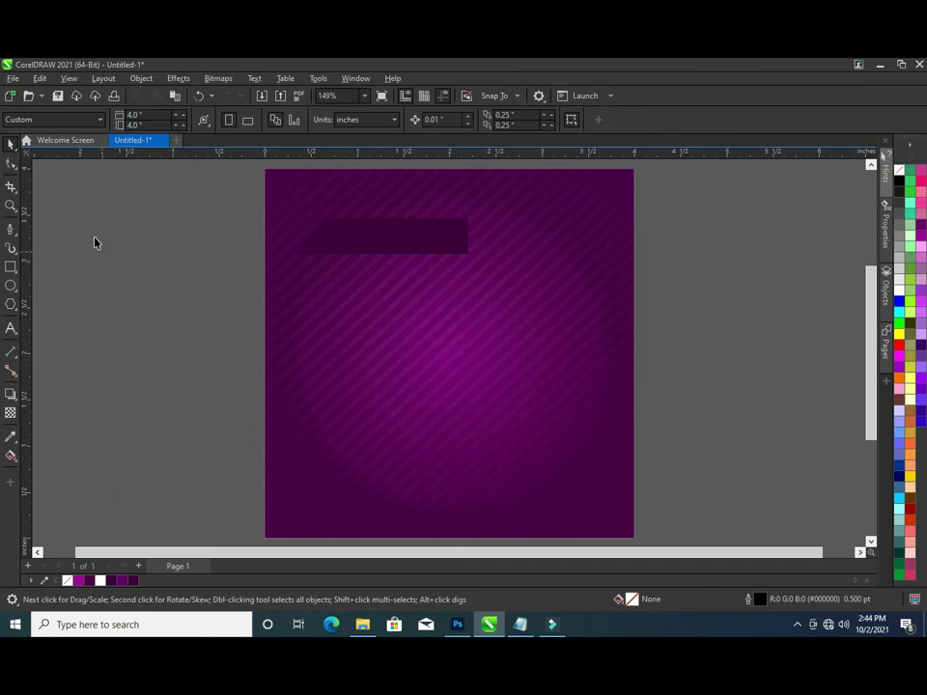
- Draw a first Pen-tool shape, undo it, and zoom in on the banner's left end
{"action": "left_click", "coordinate": [11, 229]}
{"action": "scroll", "coordinate": [297, 246], "scroll_direction": "up", "scroll_amount": 2}
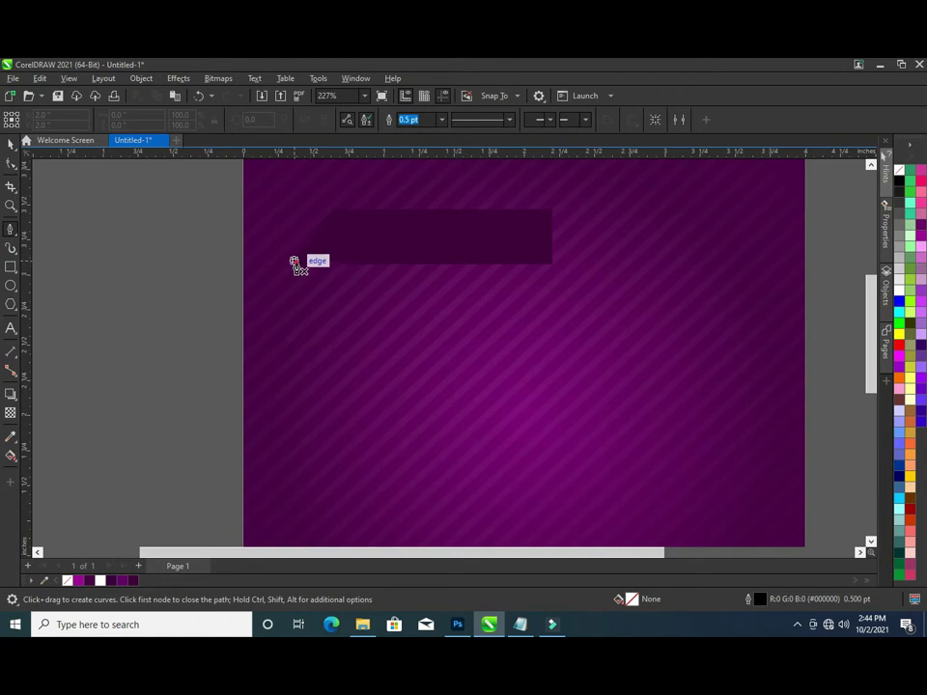
{"action": "left_click", "coordinate": [295, 263]}
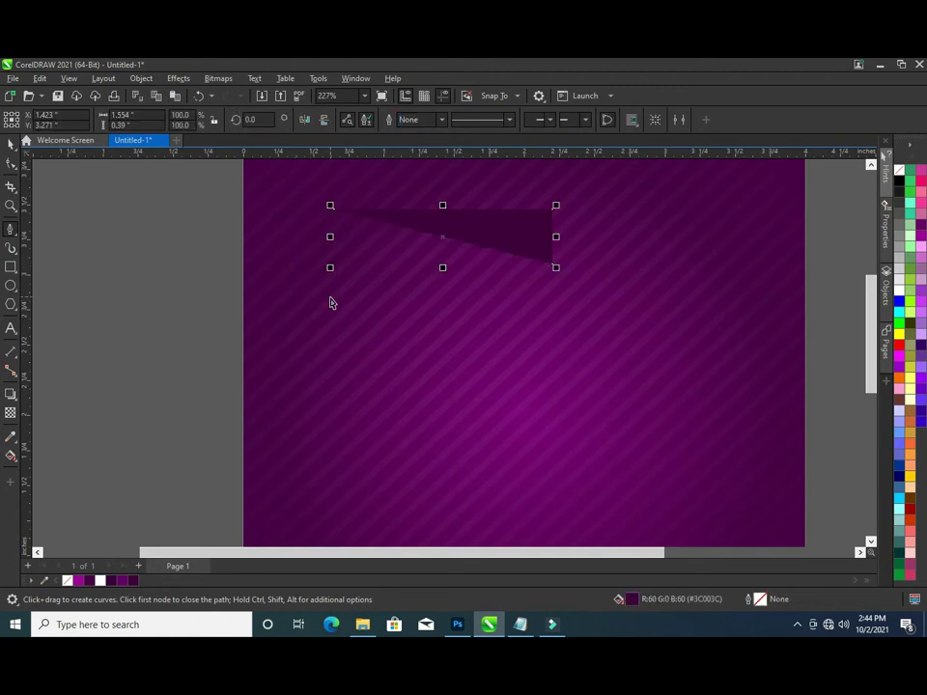
{"action": "key", "text": "ctrl+z"}
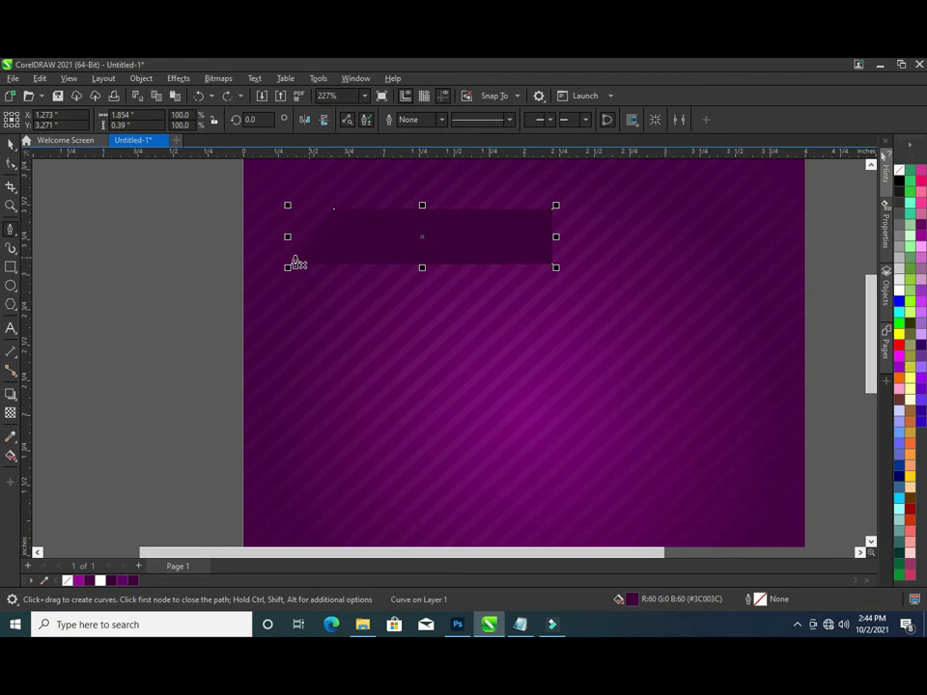
{"action": "scroll", "coordinate": [296, 261], "scroll_direction": "up", "scroll_amount": 2}
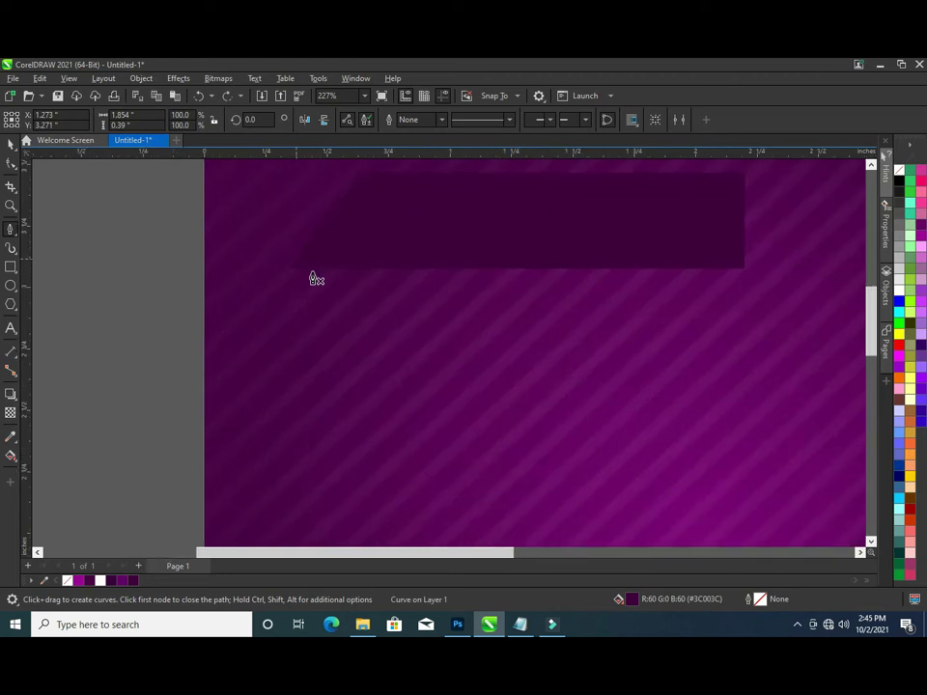
- Outline a closed four-point fold path below the banner's left end
{"action": "left_click", "coordinate": [371, 260]}
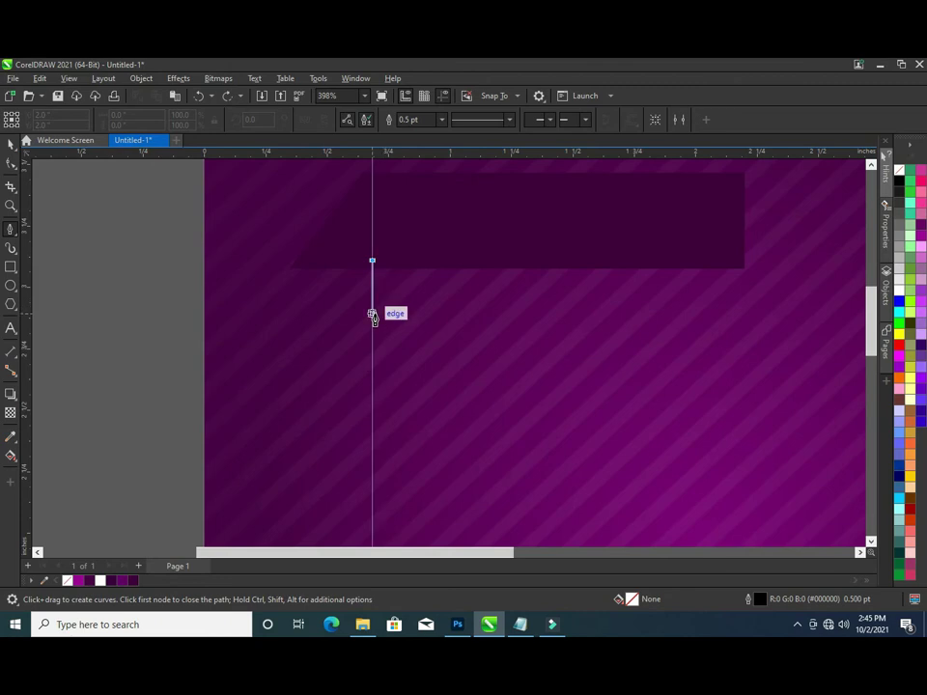
{"action": "left_click", "coordinate": [342, 330]}
{"action": "left_click", "coordinate": [292, 265]}
{"action": "left_click", "coordinate": [331, 240]}
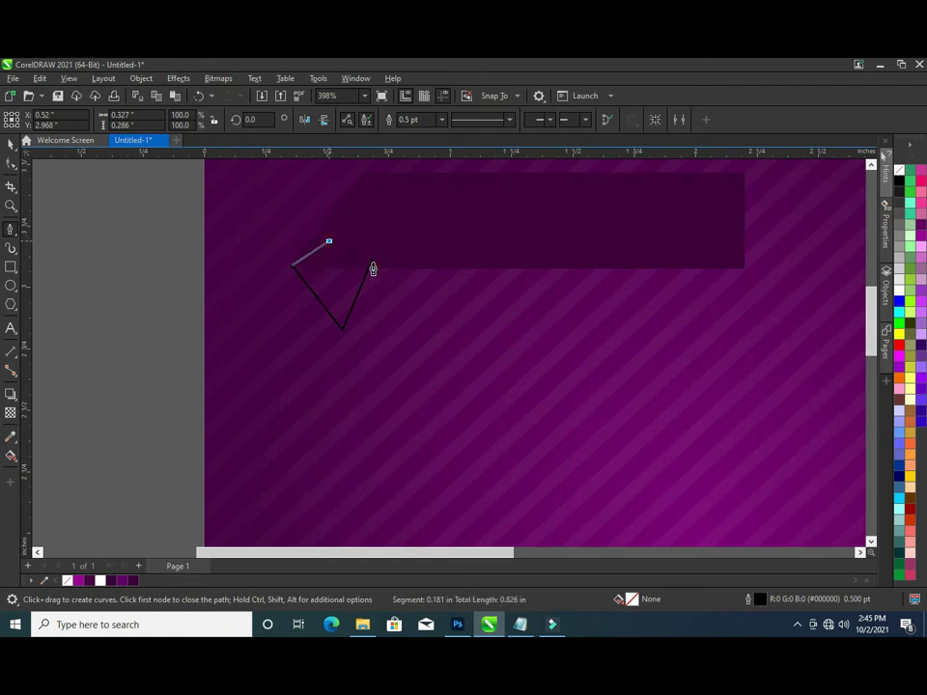
{"action": "left_click", "coordinate": [372, 261]}
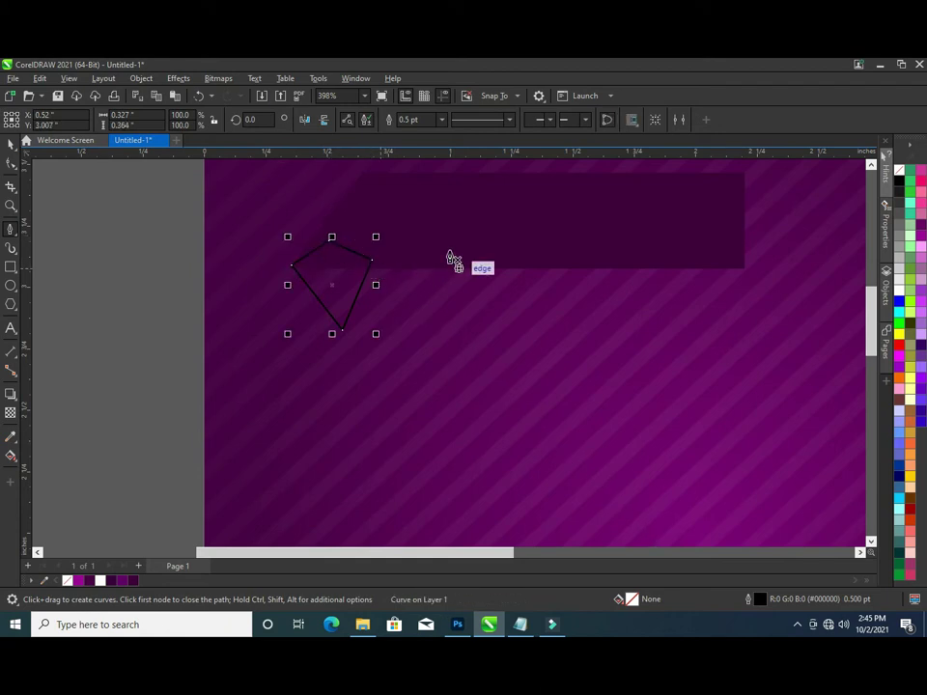
- Fill the fold triangle darker plum #210028 and remove its outline
{"action": "key", "text": "space"}
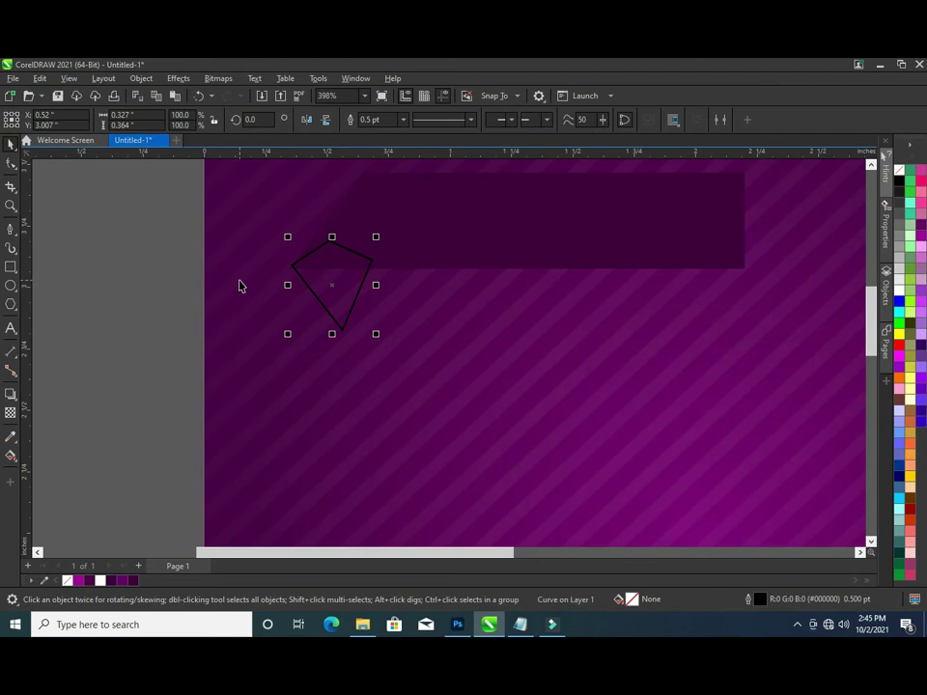
{"action": "left_click", "coordinate": [133, 580]}
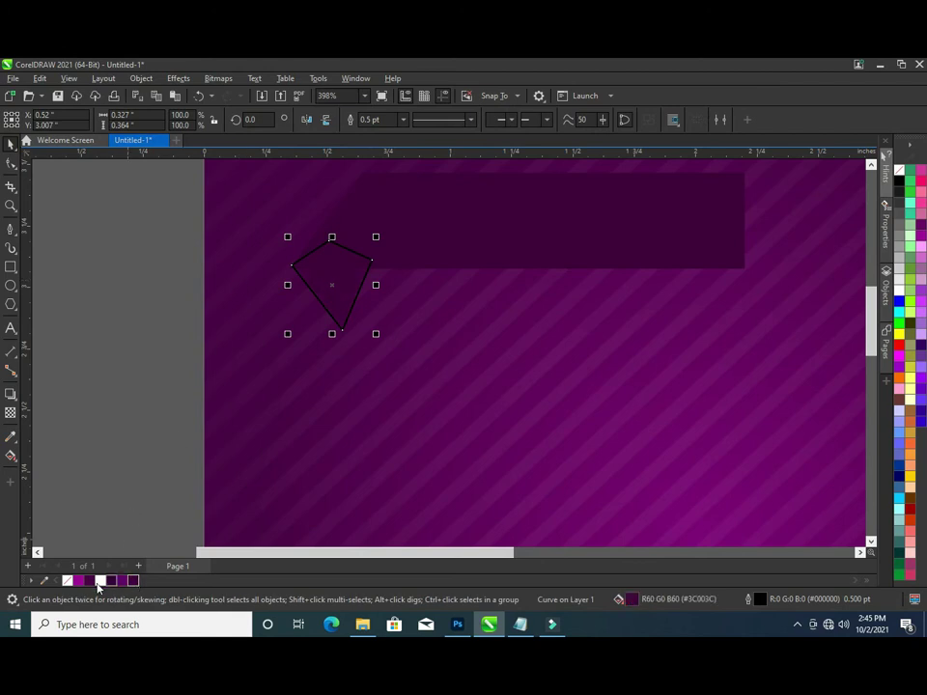
{"action": "right_click", "coordinate": [66, 580]}
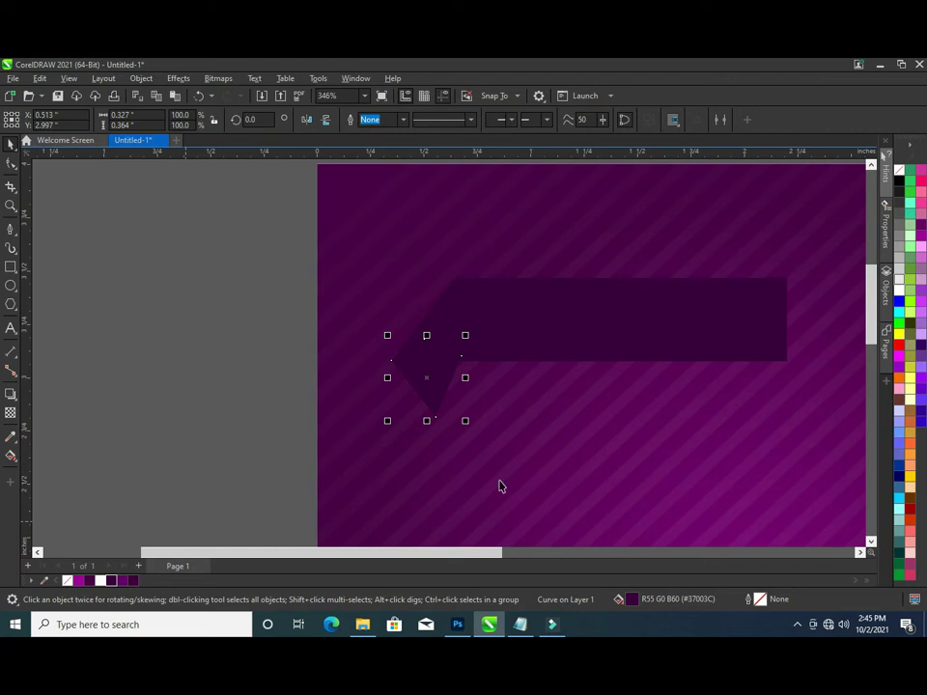
{"action": "left_click", "coordinate": [921, 344]}
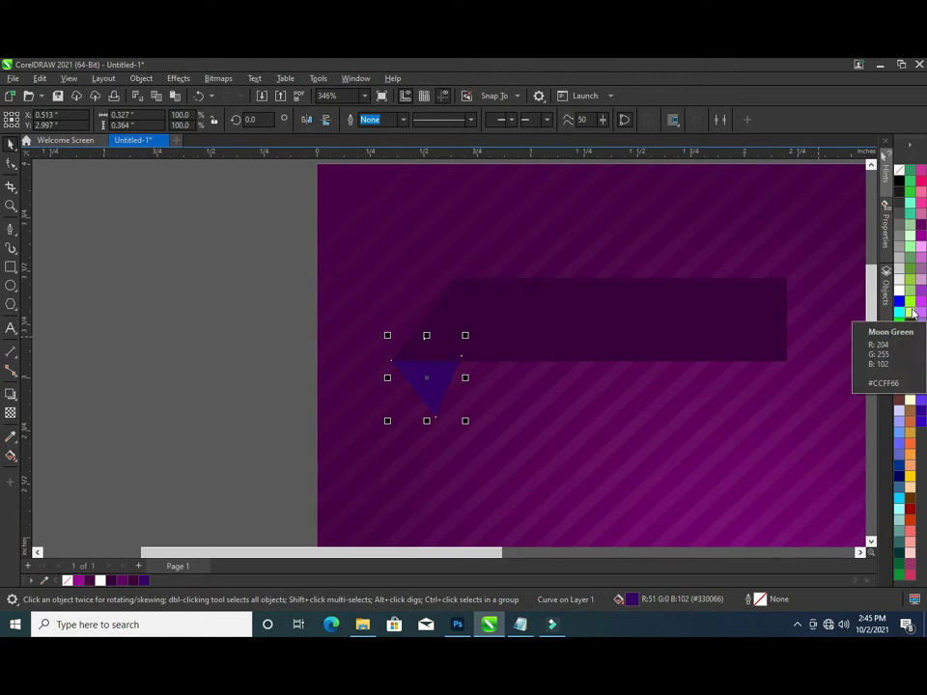
{"action": "left_click", "coordinate": [921, 229]}
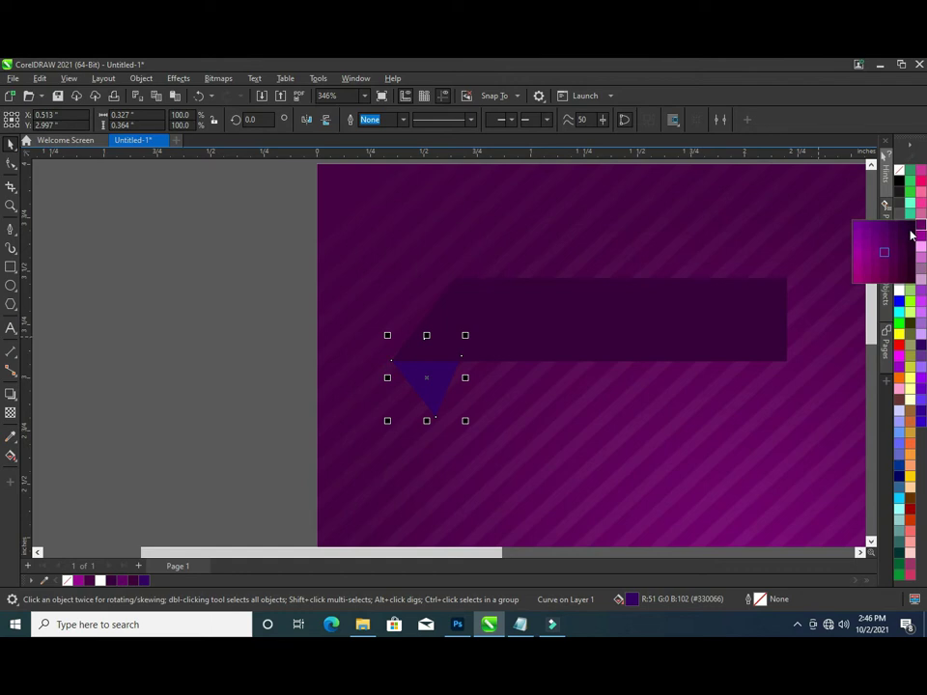
{"action": "left_click", "coordinate": [225, 335]}
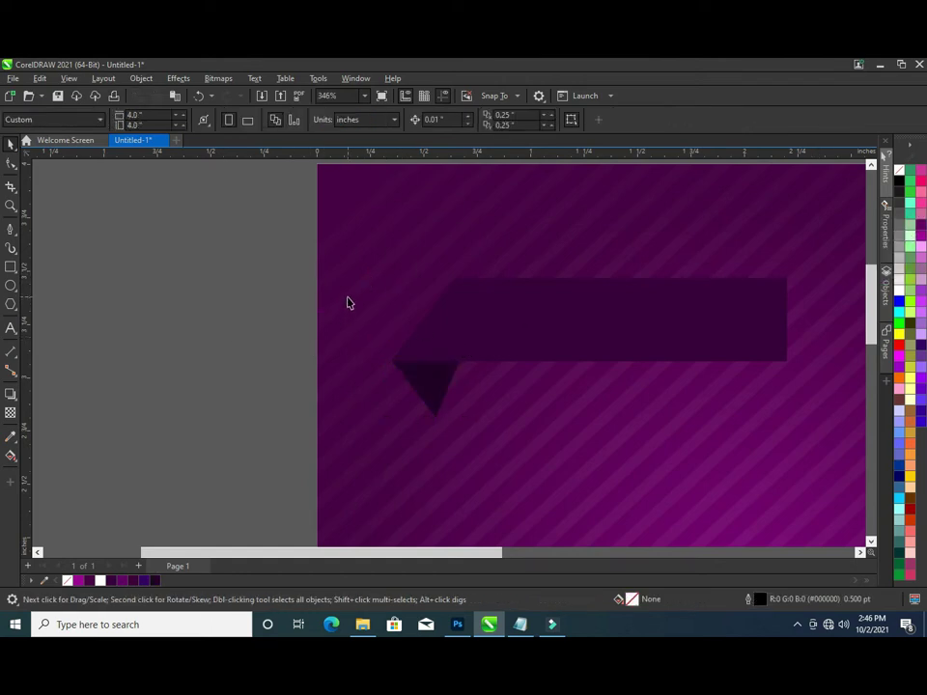
- Duplicate the ribbon band and fold slightly lower on the page
{"action": "key", "text": "shift+F4"}
{"action": "left_click_drag", "start_coordinate": [216, 195], "coordinate": [535, 301]}
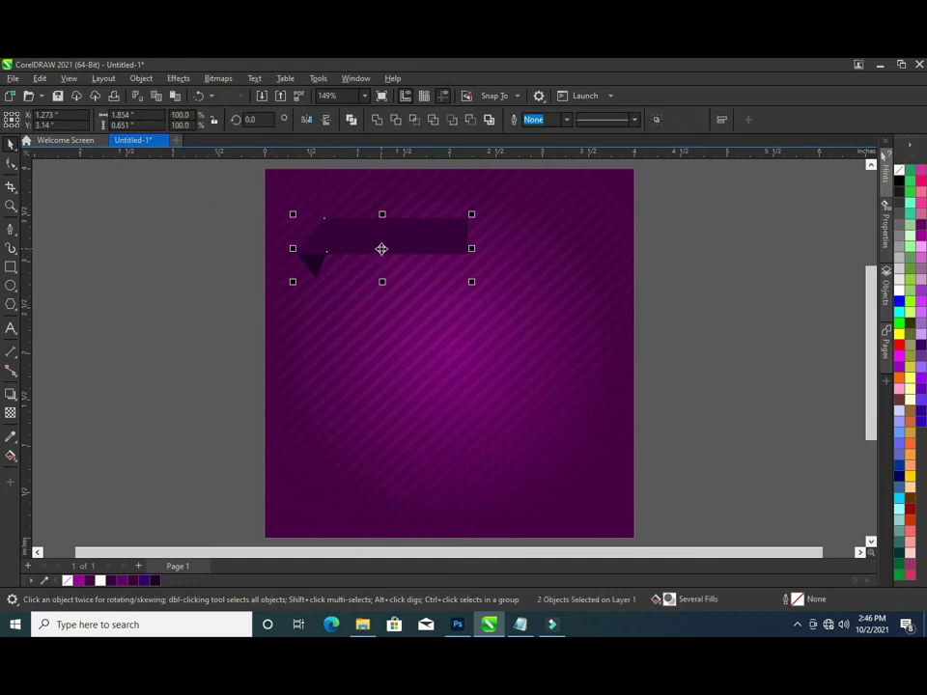
{"action": "left_click_drag", "start_coordinate": [381, 250], "coordinate": [383, 296]}
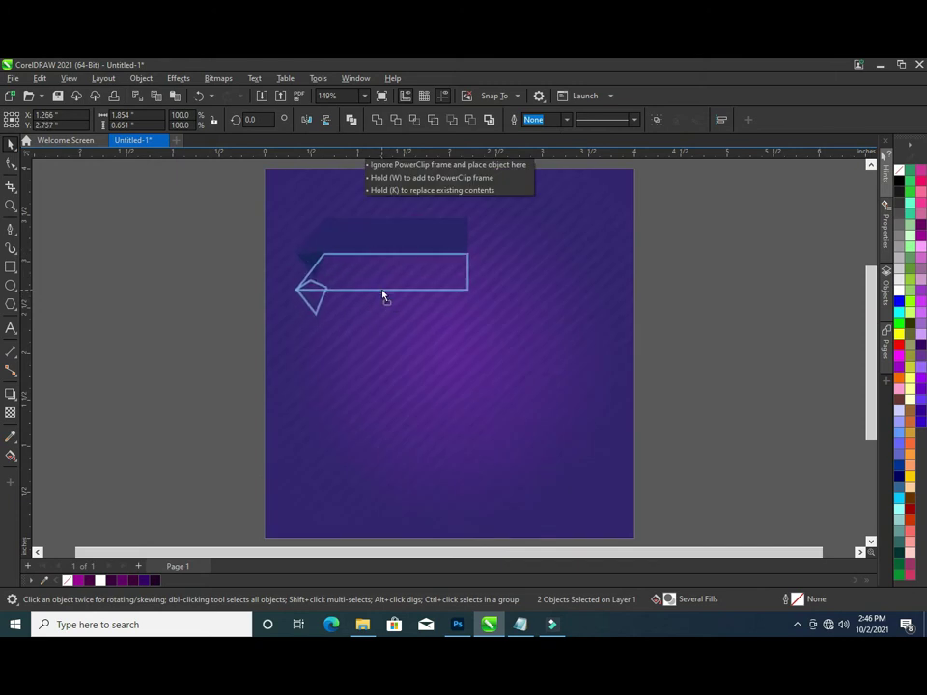
{"action": "left_click_drag", "start_coordinate": [383, 297], "coordinate": [384, 296]}
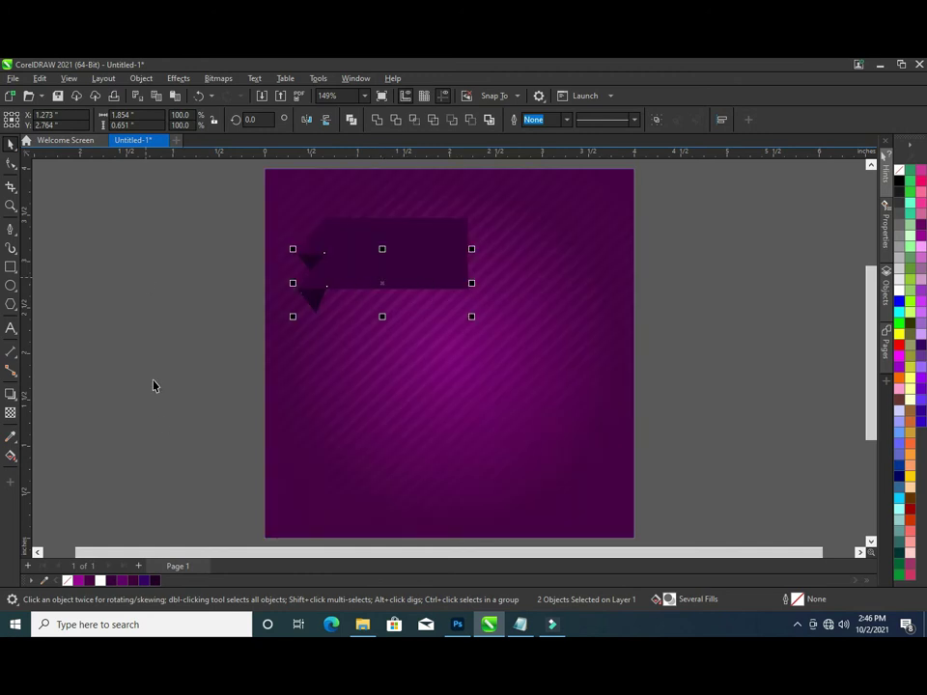
- Recolour the lower copy's band Deep Violet #990099
{"action": "left_click", "coordinate": [182, 315]}
{"action": "left_click", "coordinate": [373, 283]}
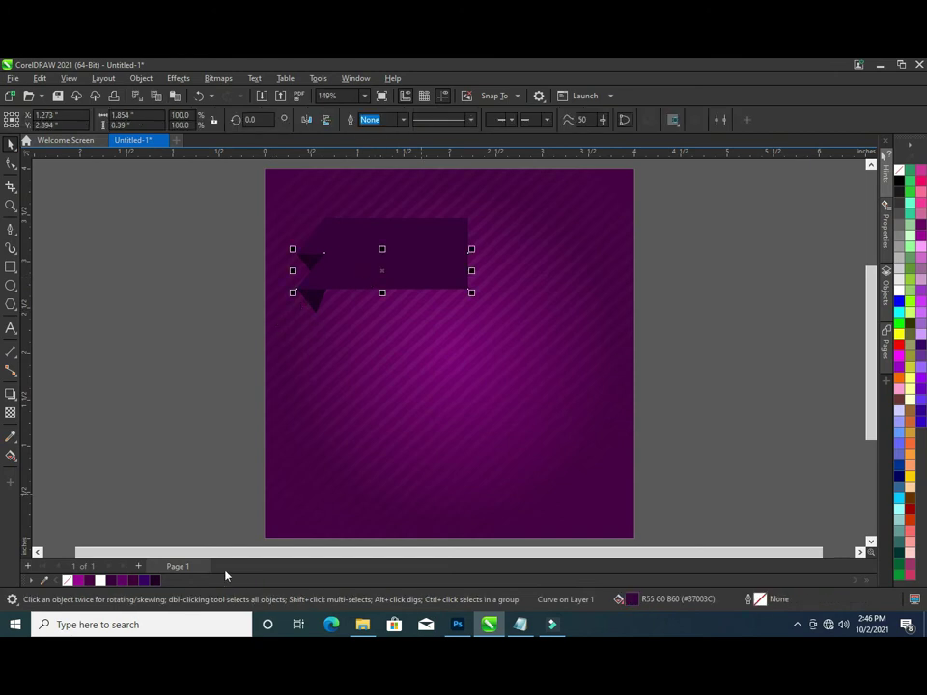
{"action": "left_click", "coordinate": [78, 580]}
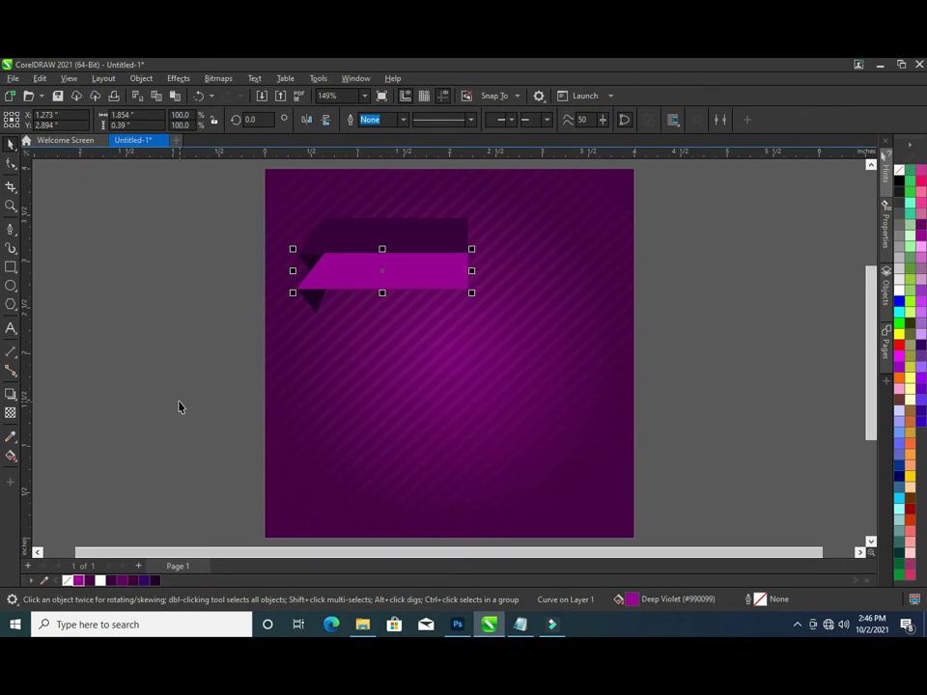
{"action": "left_click", "coordinate": [217, 372]}
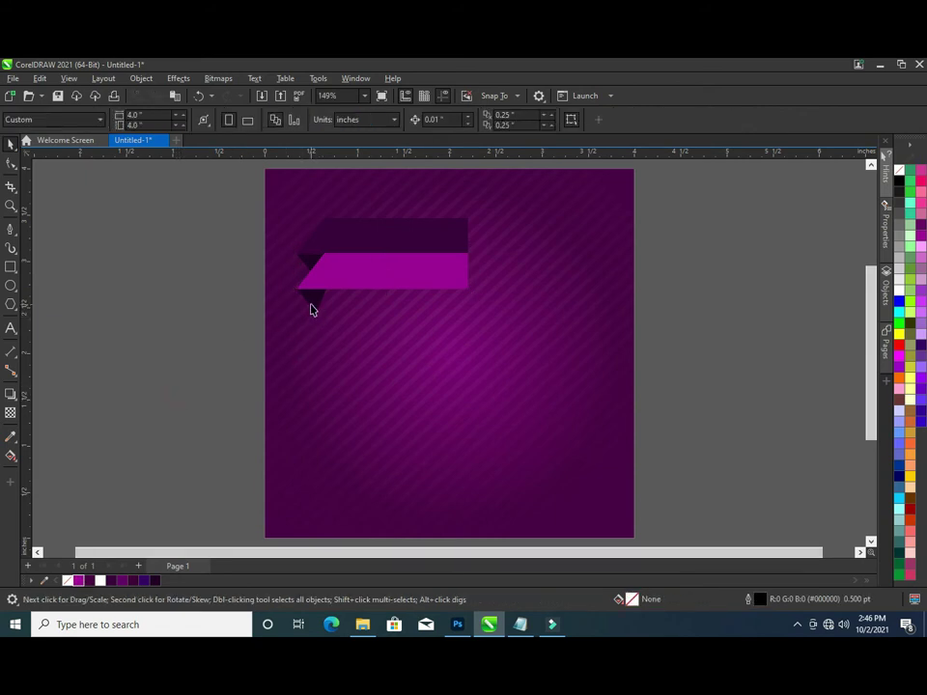
{"action": "left_click", "coordinate": [310, 304]}
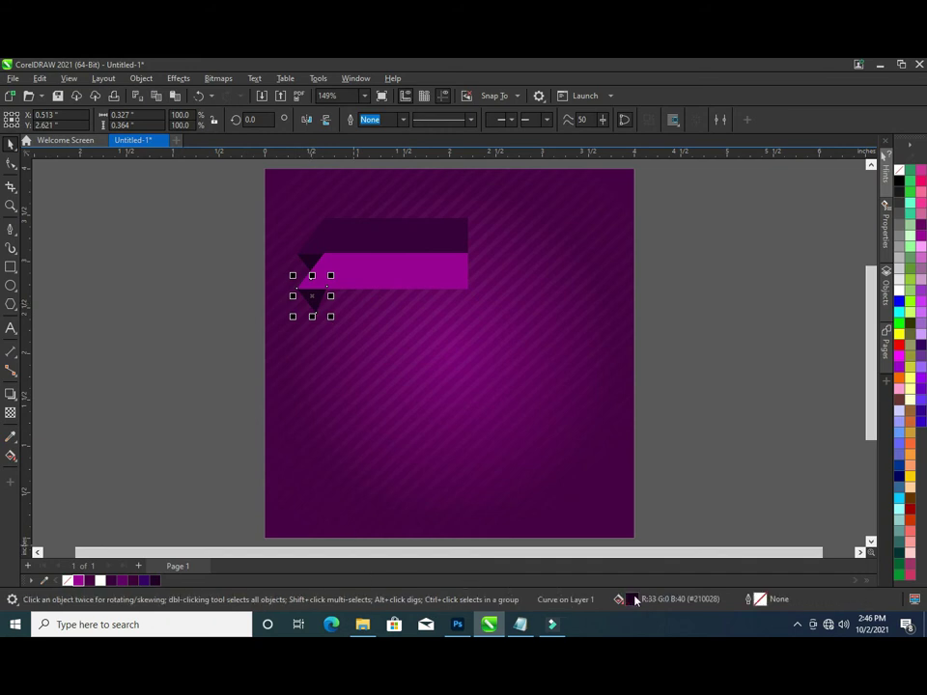
- Adjust the lower fold's hue and shade in Edit Fill to a very dark plum
{"action": "key", "text": "shift+F11"}
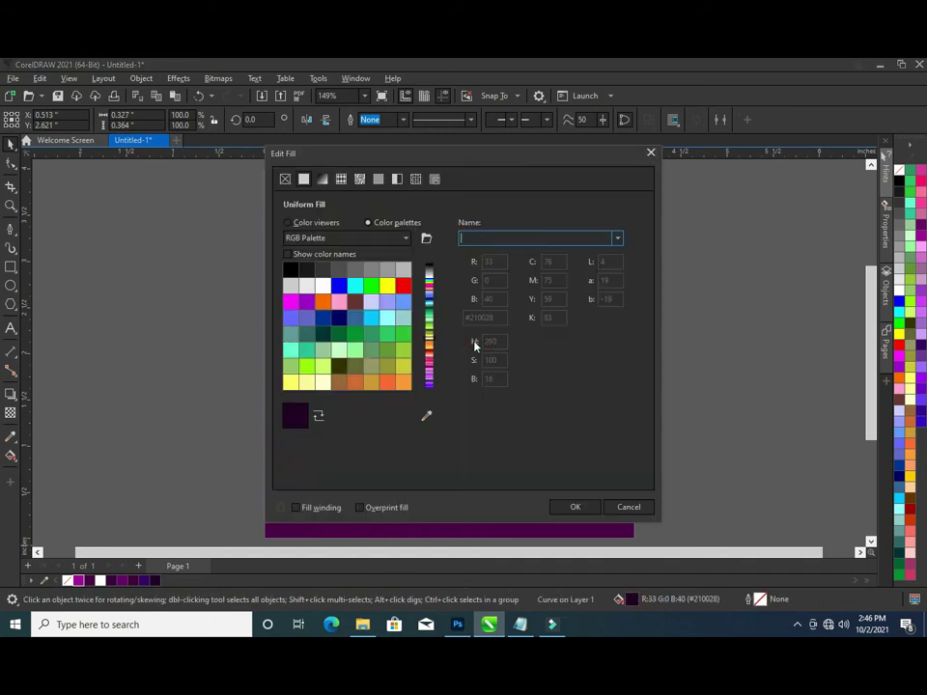
{"action": "left_click", "coordinate": [287, 227]}
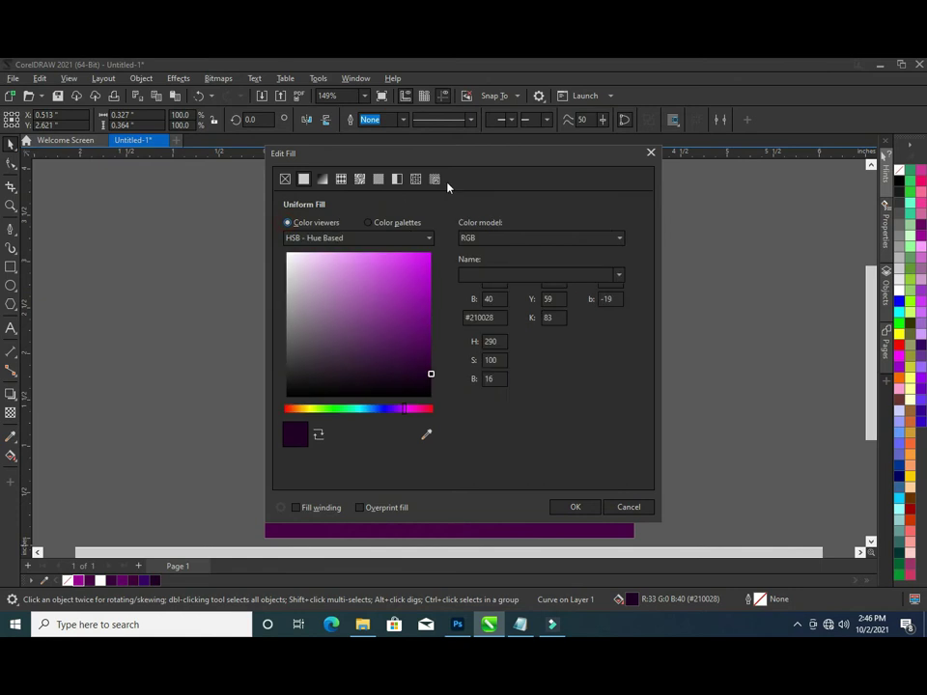
{"action": "left_click_drag", "start_coordinate": [496, 158], "coordinate": [724, 173]}
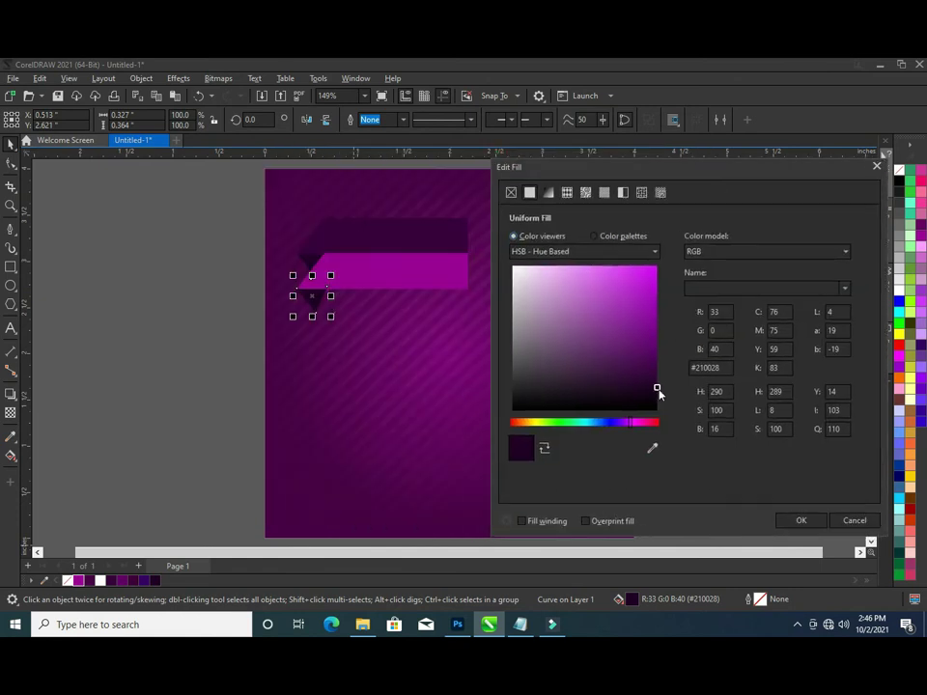
{"action": "left_click_drag", "start_coordinate": [656, 389], "coordinate": [654, 361]}
{"action": "left_click_drag", "start_coordinate": [630, 423], "coordinate": [648, 423]}
{"action": "left_click_drag", "start_coordinate": [656, 368], "coordinate": [655, 374]}
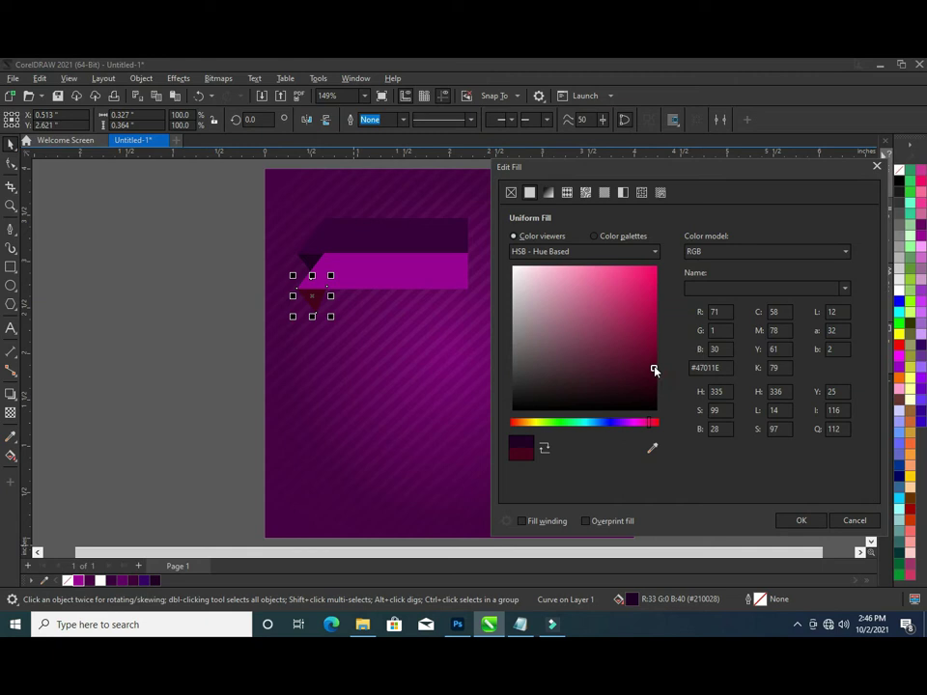
{"action": "left_click_drag", "start_coordinate": [651, 421], "coordinate": [640, 422]}
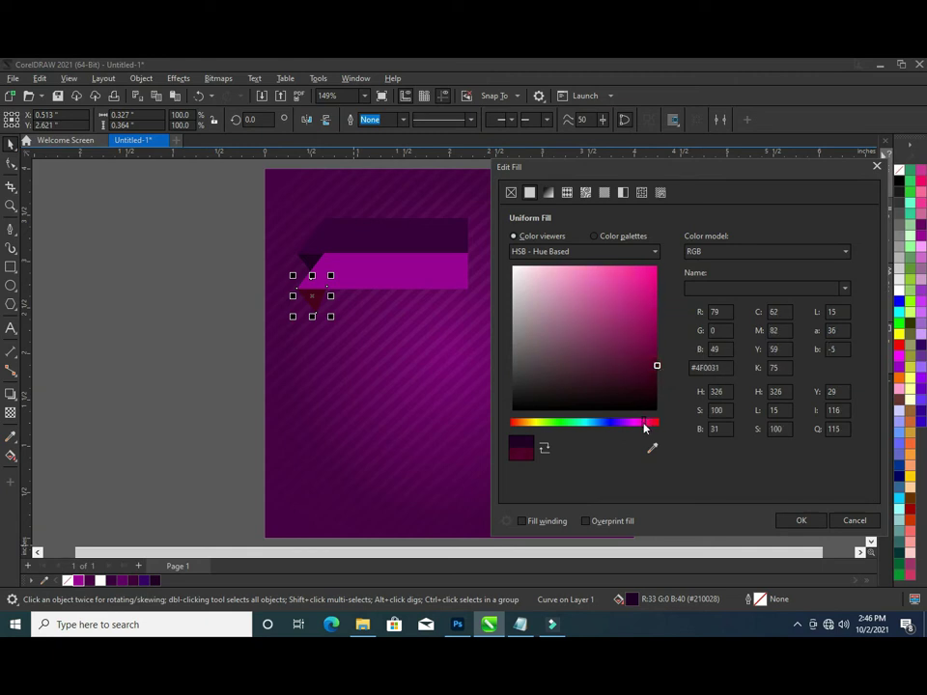
{"action": "left_click_drag", "start_coordinate": [654, 372], "coordinate": [658, 388]}
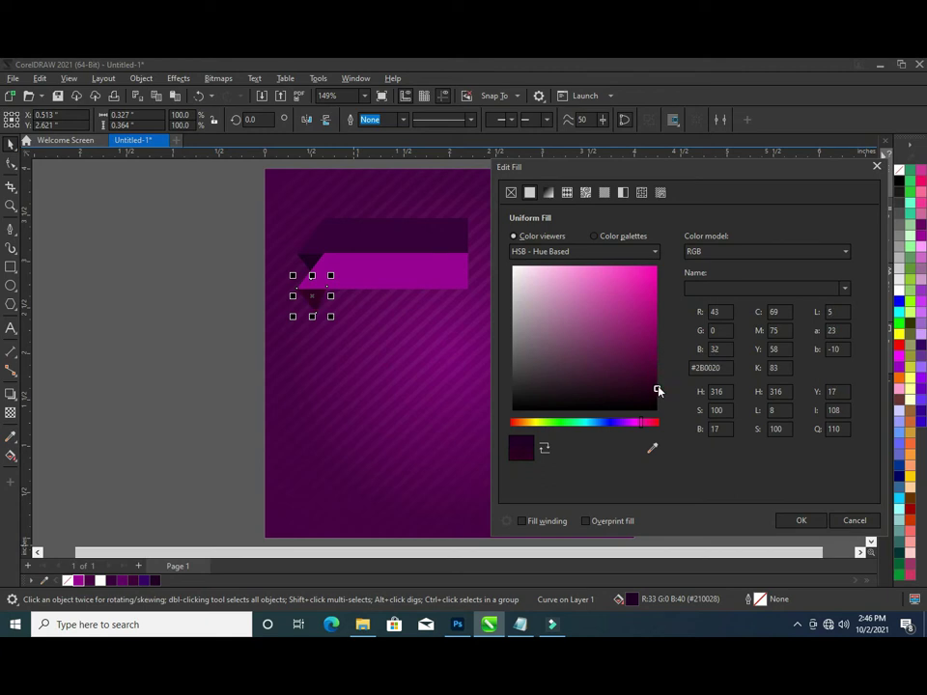
{"action": "left_click", "coordinate": [777, 521]}
{"action": "left_click", "coordinate": [181, 362]}
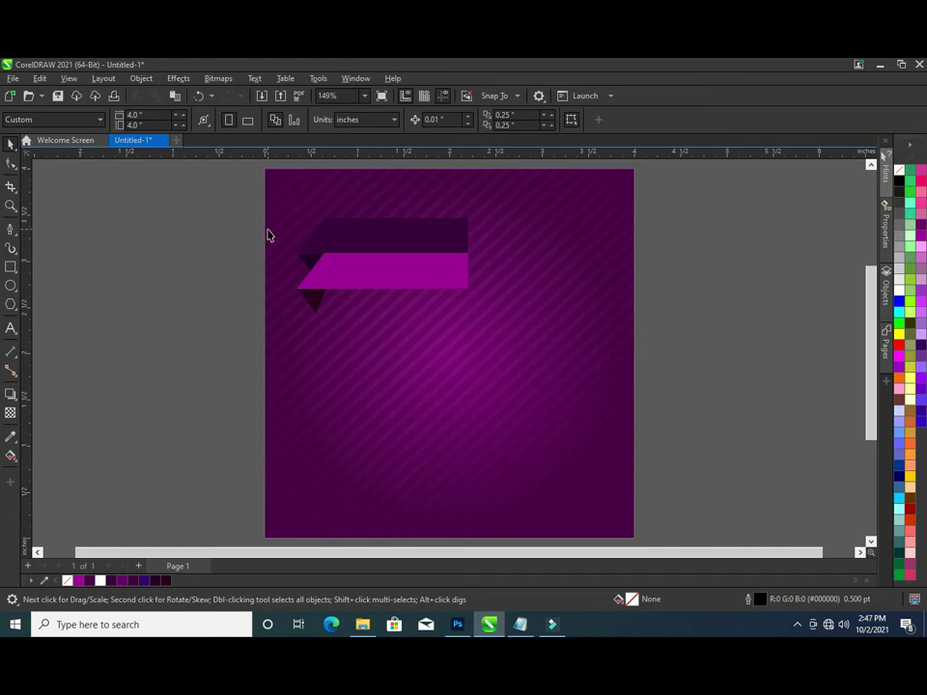
- Nudge the dark back band and fold into place and bring them forward
{"action": "scroll", "coordinate": [328, 254], "scroll_direction": "up", "scroll_amount": 2}
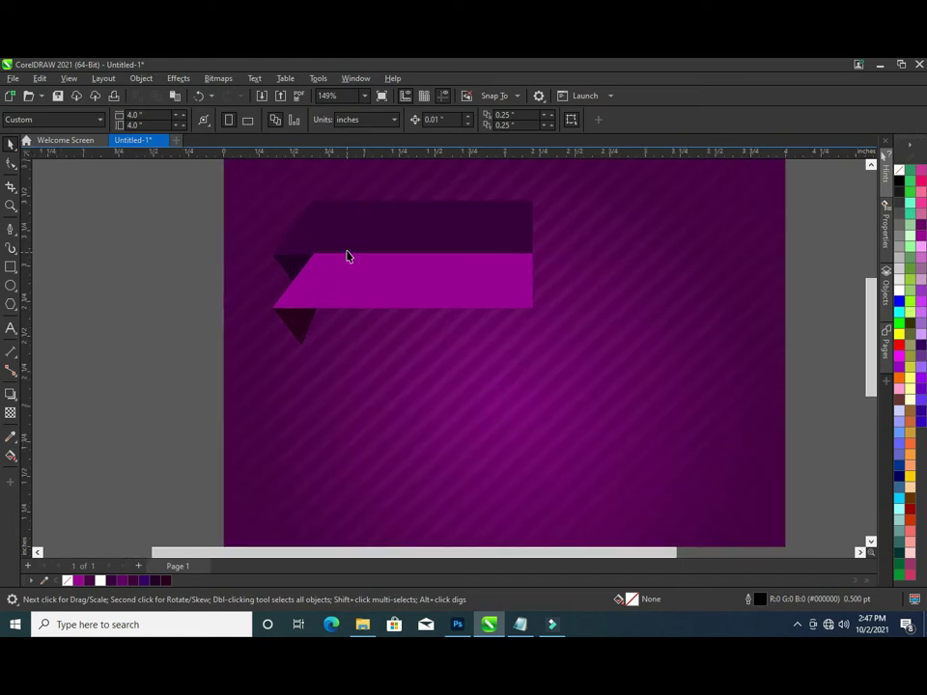
{"action": "scroll", "coordinate": [343, 253], "scroll_direction": "up", "scroll_amount": 1}
{"action": "left_click", "coordinate": [274, 278]}
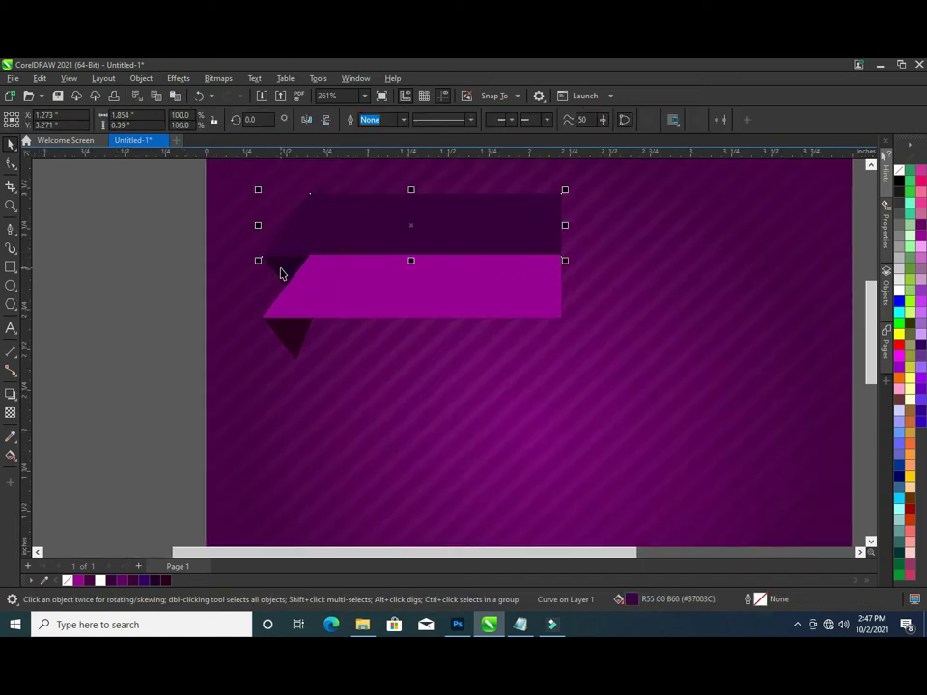
{"action": "left_click", "coordinate": [281, 268], "text": "shift"}
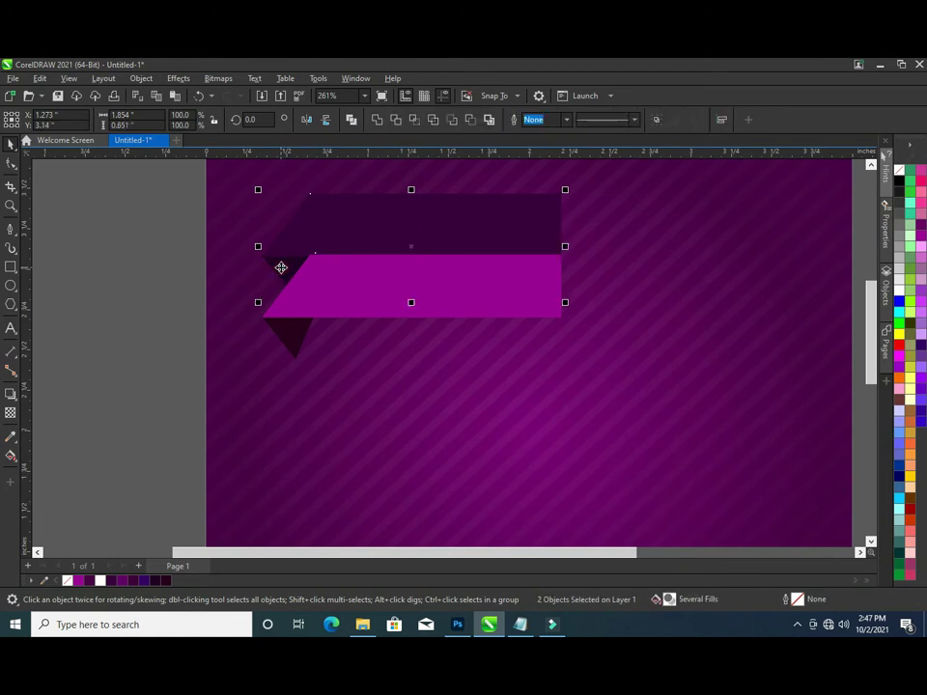
{"action": "key", "text": "Down"}
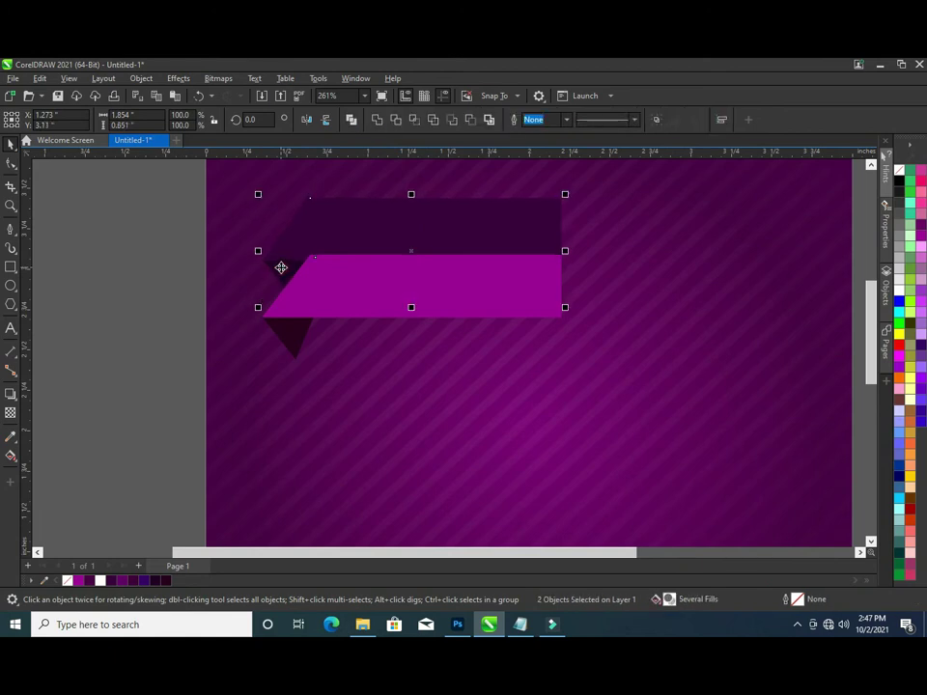
{"action": "key", "text": "Up"}
{"action": "key", "text": "Up"}
{"action": "key", "text": "ctrl+Up"}
{"action": "key", "text": "Down"}
{"action": "key", "text": "Down"}
{"action": "key", "text": "ctrl+Page_Up"}
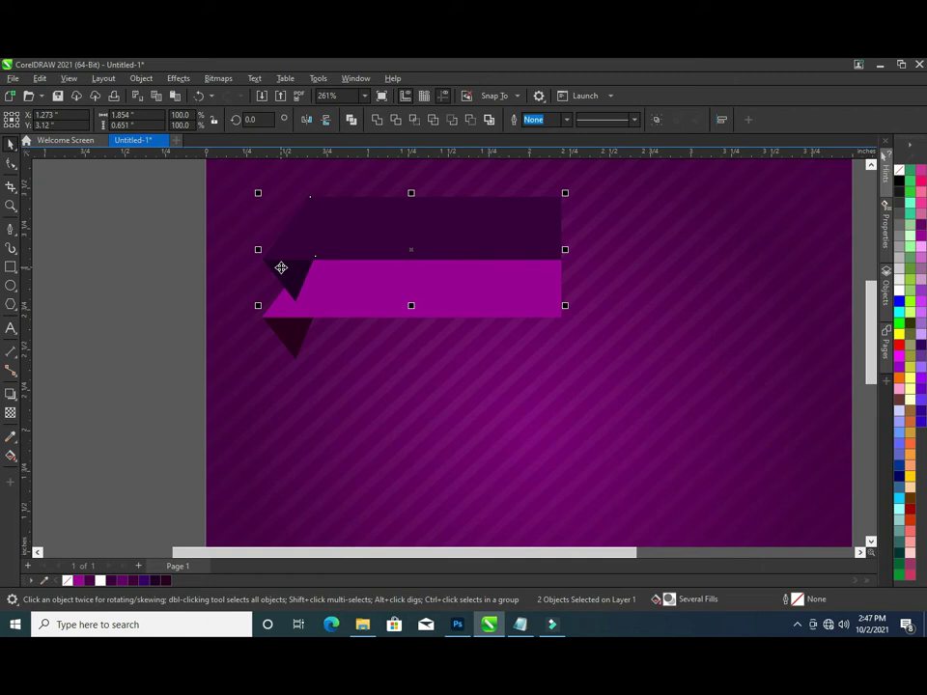
{"action": "key", "text": "Escape"}
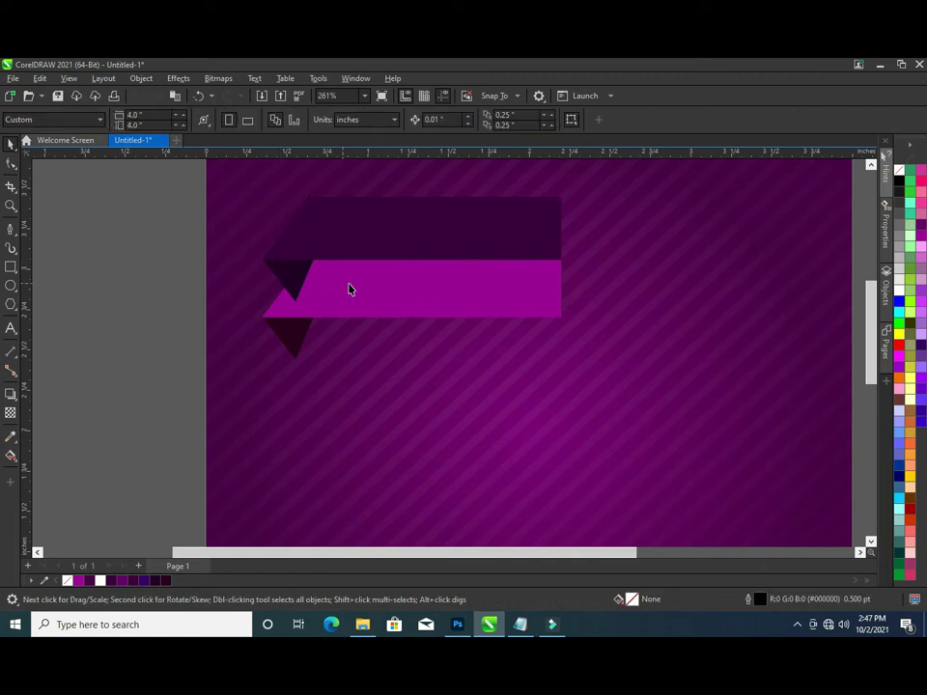
{"action": "left_click", "coordinate": [300, 273]}
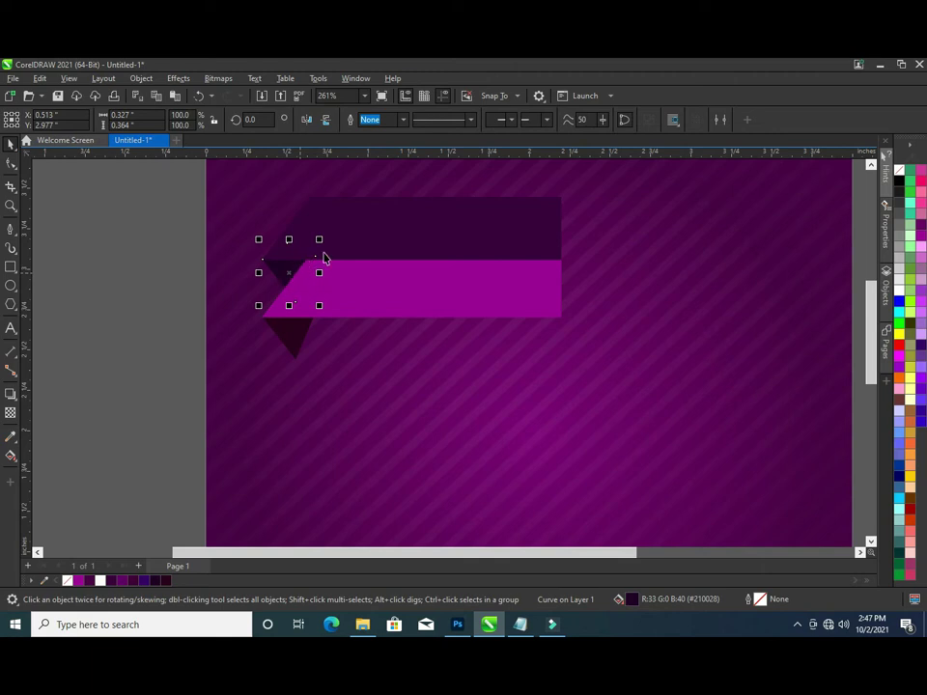
- Add a node on the dark band's bottom edge and try curving its corner, undoing the last change
{"action": "left_click", "coordinate": [395, 248]}
{"action": "left_click", "coordinate": [11, 163]}
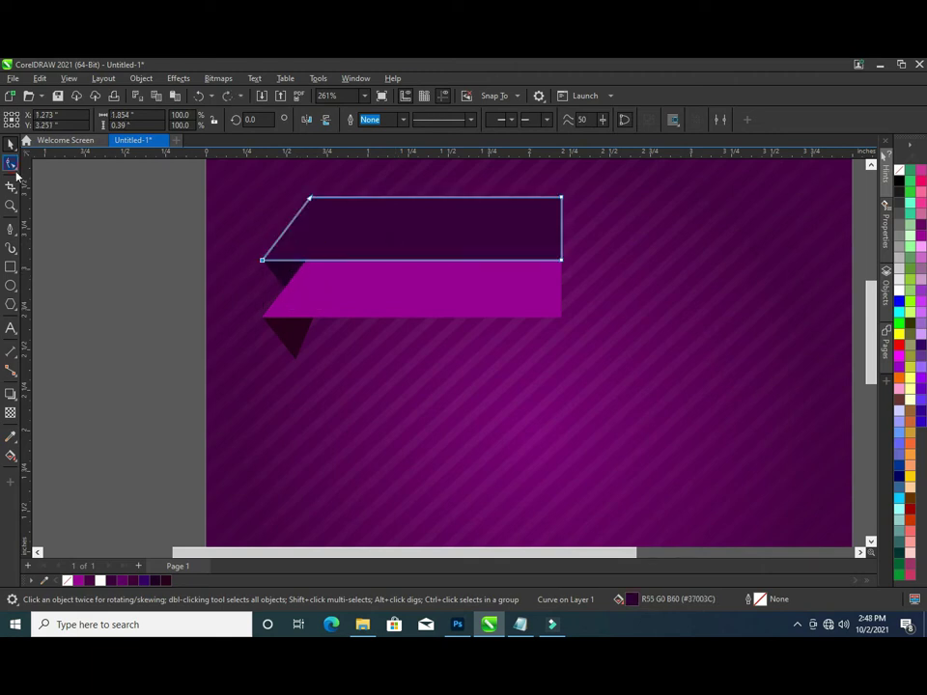
{"action": "double_click", "coordinate": [521, 260]}
{"action": "left_click", "coordinate": [561, 260]}
{"action": "left_click", "coordinate": [196, 118]}
{"action": "left_click_drag", "start_coordinate": [563, 258], "coordinate": [563, 262]}
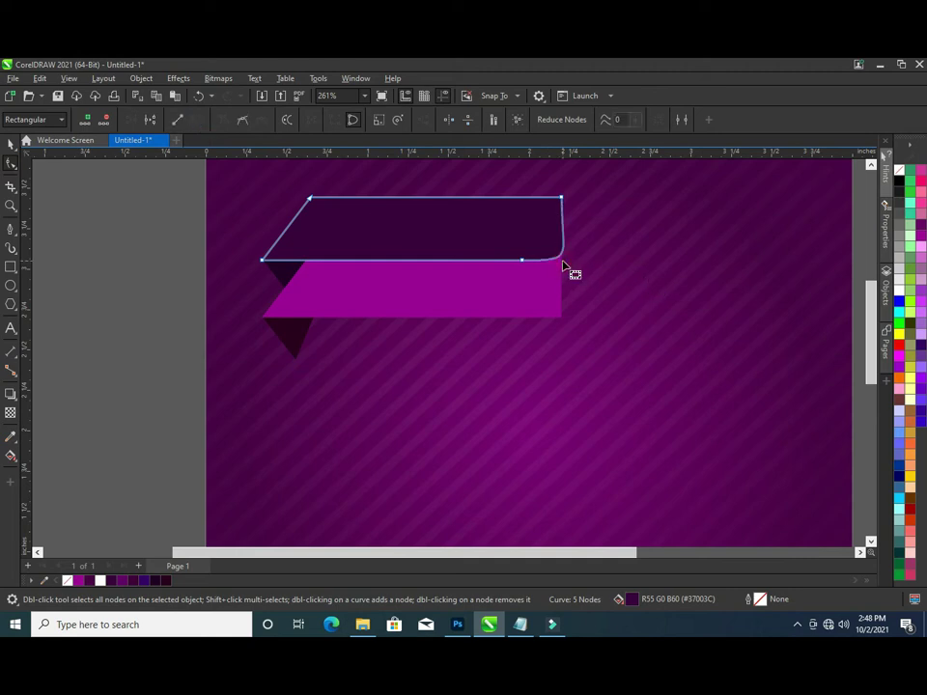
{"action": "left_click", "coordinate": [563, 260]}
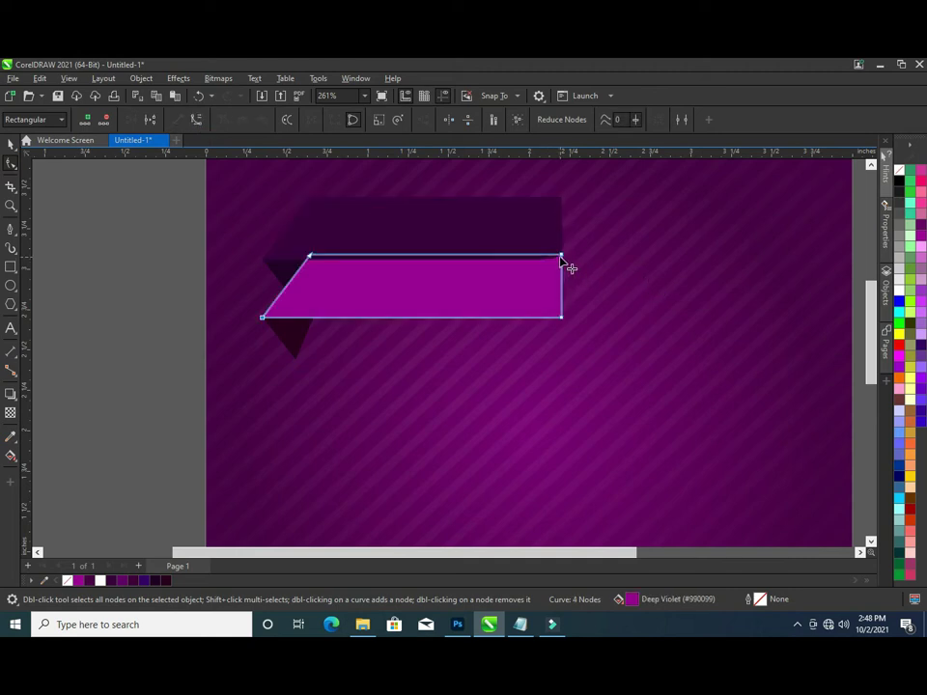
{"action": "key", "text": "ctrl+z"}
- Delete the dark band's lower-right corner node and sweep its right end into a curve
{"action": "double_click", "coordinate": [562, 260]}
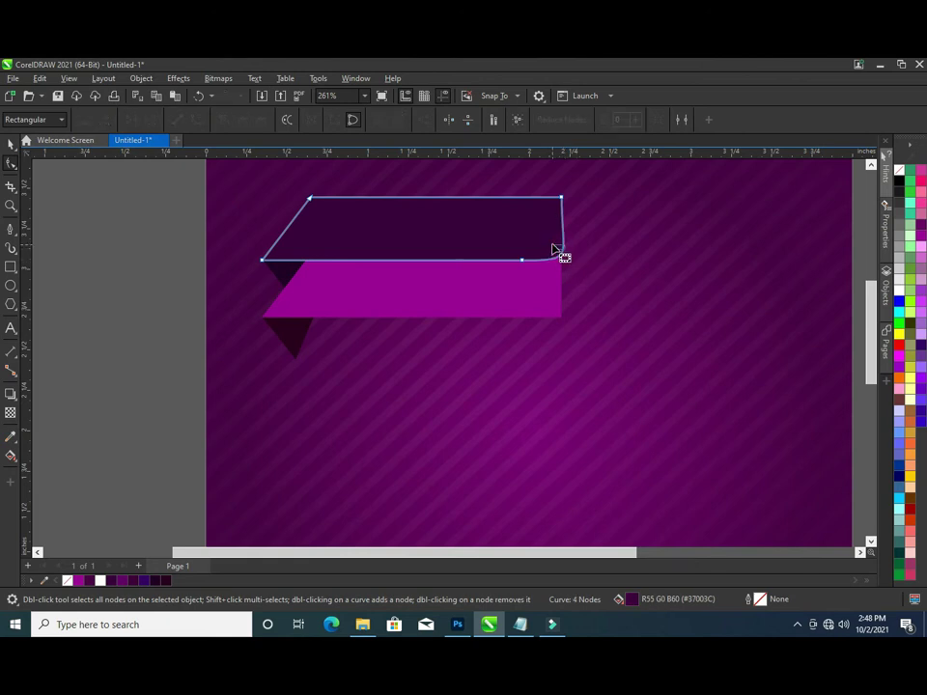
{"action": "left_click_drag", "start_coordinate": [563, 255], "coordinate": [542, 242]}
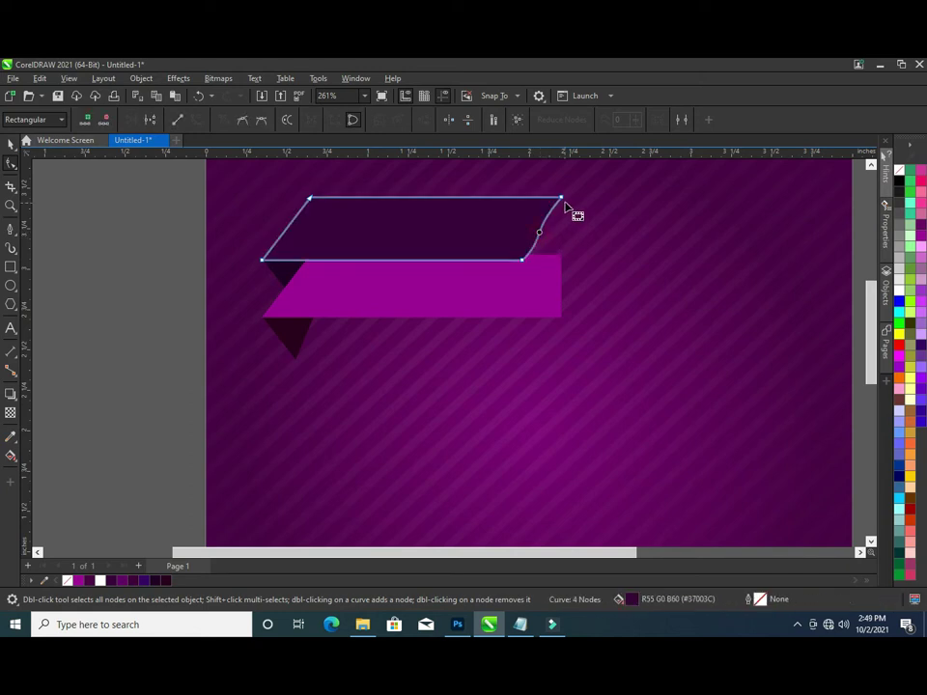
{"action": "left_click", "coordinate": [563, 199]}
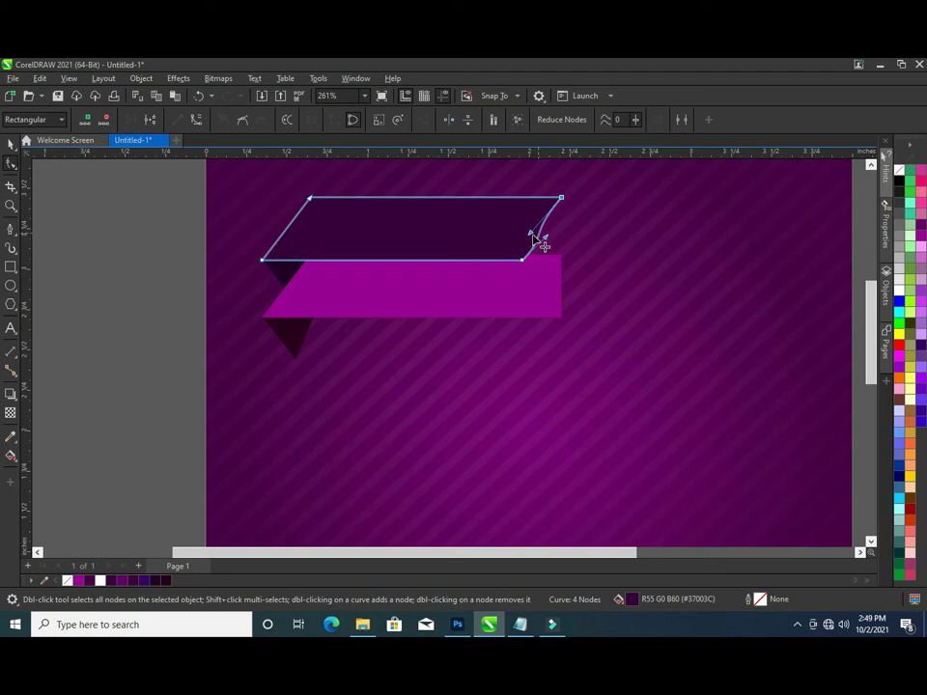
{"action": "left_click_drag", "start_coordinate": [536, 236], "coordinate": [550, 250]}
{"action": "left_click", "coordinate": [8, 142]}
{"action": "left_click", "coordinate": [540, 294]}
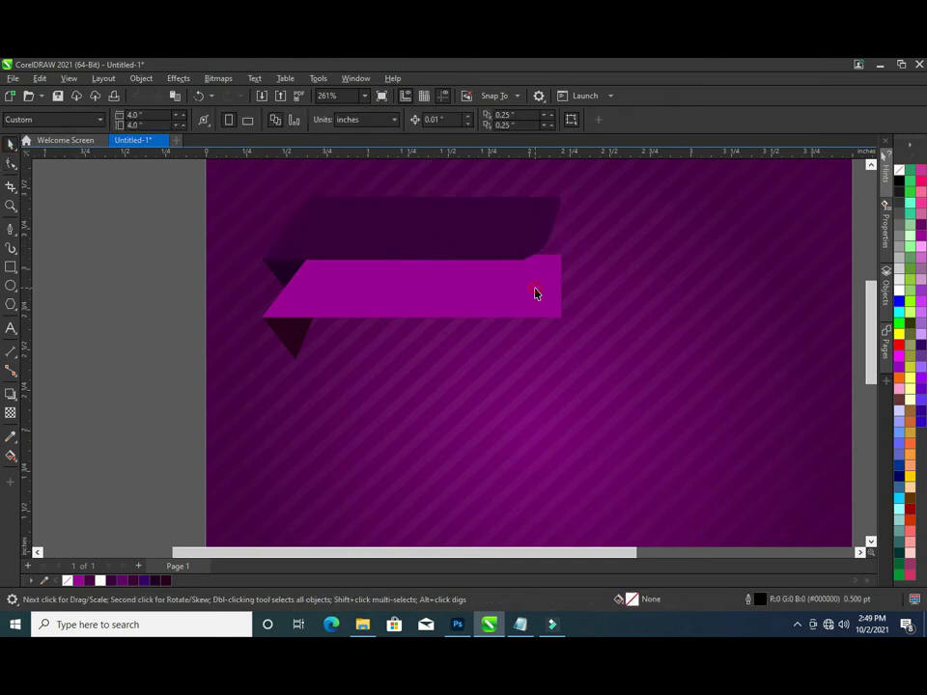
- Curve the magenta band's right end by adding a bottom node and removing its corner node
{"action": "left_click", "coordinate": [11, 162]}
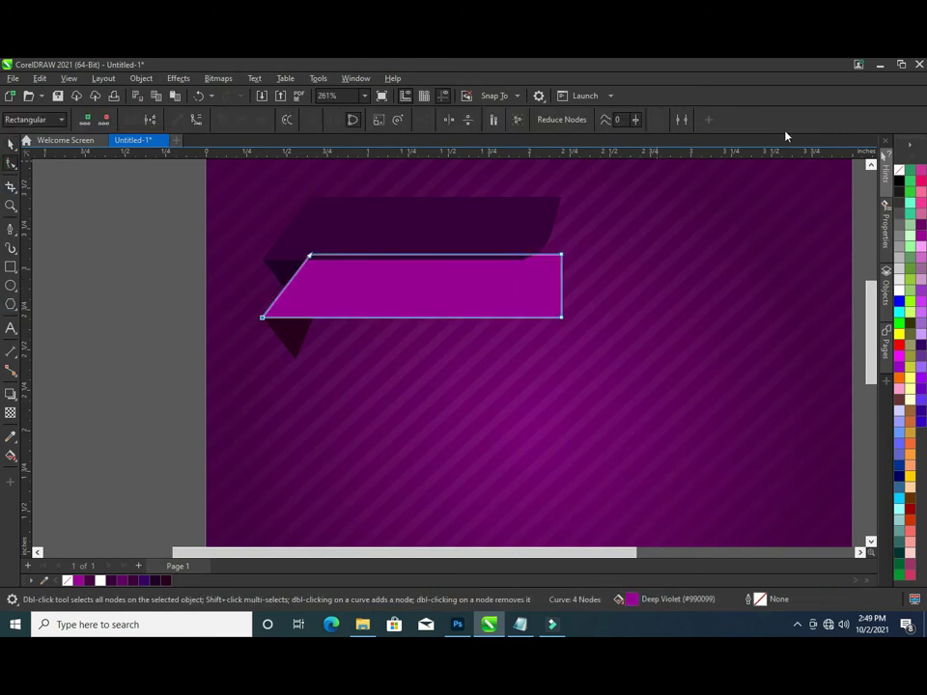
{"action": "double_click", "coordinate": [527, 318]}
{"action": "left_click", "coordinate": [198, 120]}
{"action": "double_click", "coordinate": [561, 318]}
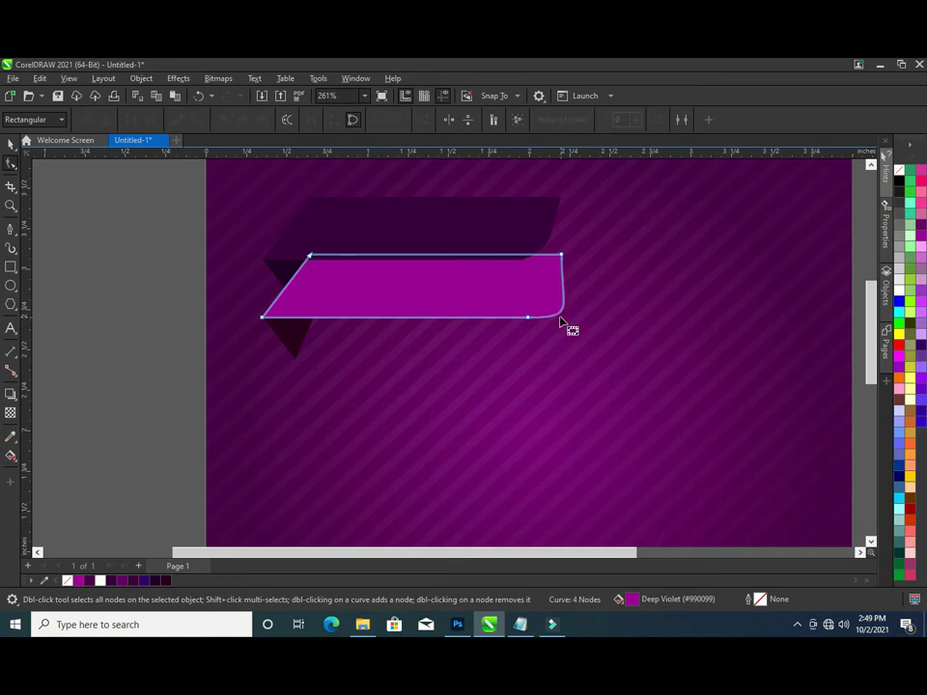
{"action": "left_click", "coordinate": [528, 318]}
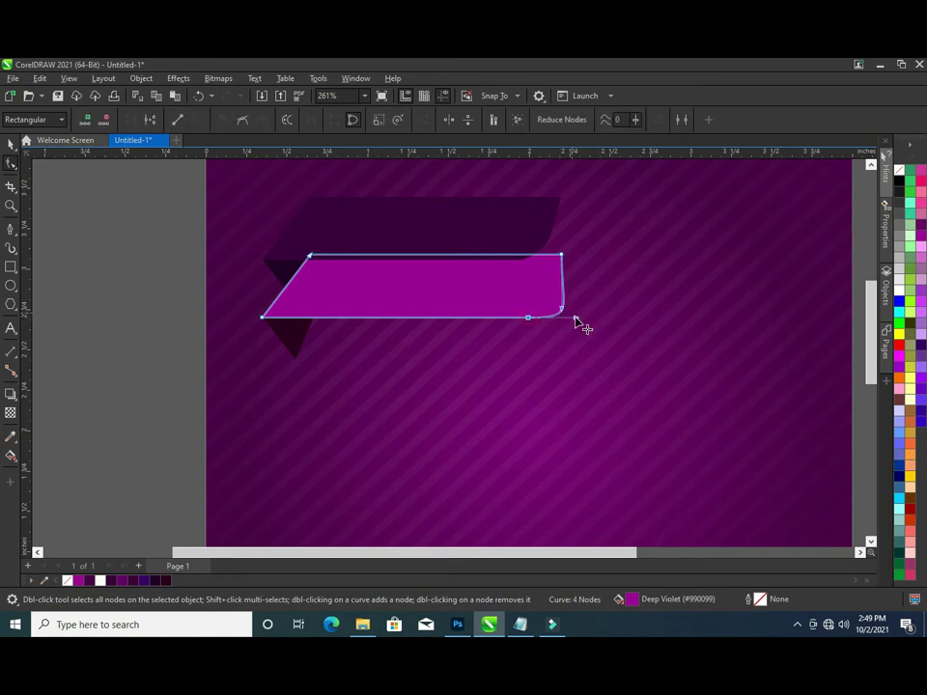
{"action": "mouse_move", "coordinate": [579, 319]}
{"action": "left_mouse_down"}
{"action": "mouse_move", "coordinate": [555, 282]}
{"action": "mouse_move", "coordinate": [562, 310]}
{"action": "mouse_move", "coordinate": [555, 275]}
{"action": "mouse_move", "coordinate": [557, 300]}
{"action": "mouse_move", "coordinate": [566, 298]}
{"action": "mouse_move", "coordinate": [558, 300]}
{"action": "left_mouse_up"}
{"action": "left_click", "coordinate": [559, 305]}
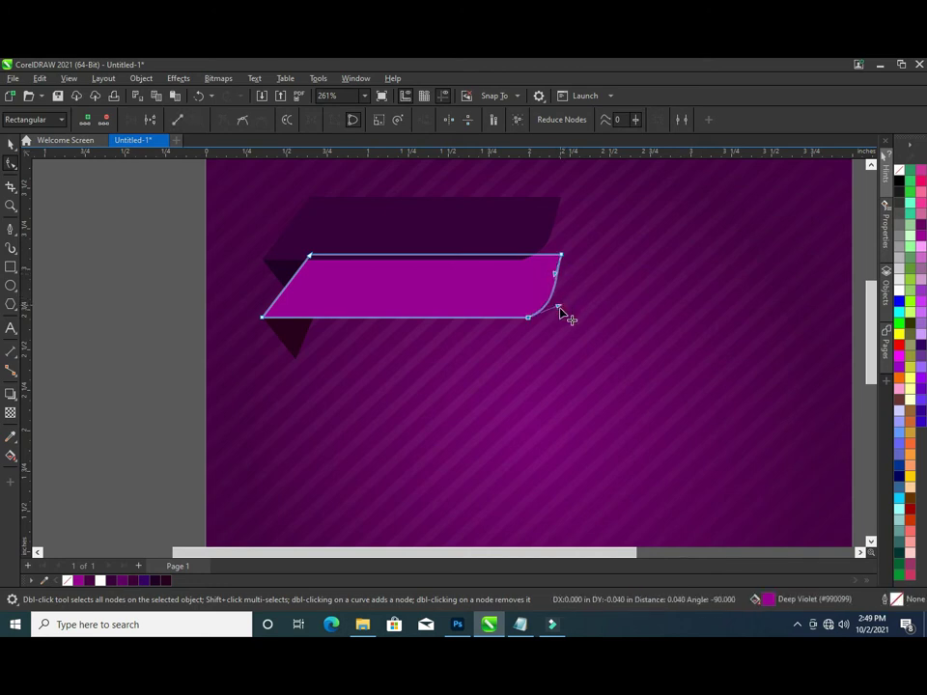
- Refine the curve of the dark band's right end to match the magenta one
{"action": "left_click", "coordinate": [533, 242]}
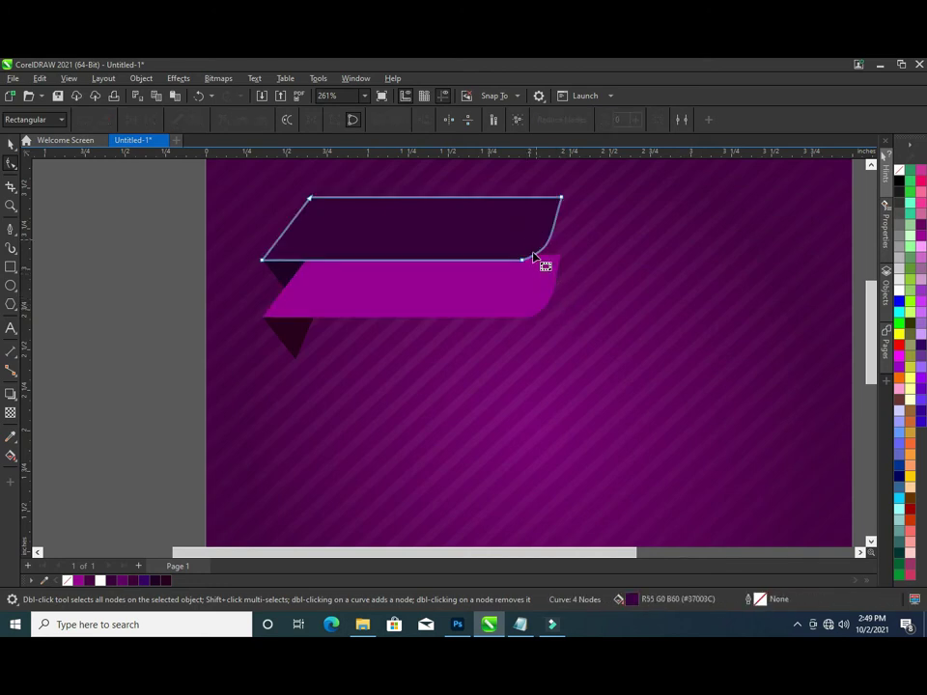
{"action": "left_click_drag", "start_coordinate": [554, 251], "coordinate": [555, 236]}
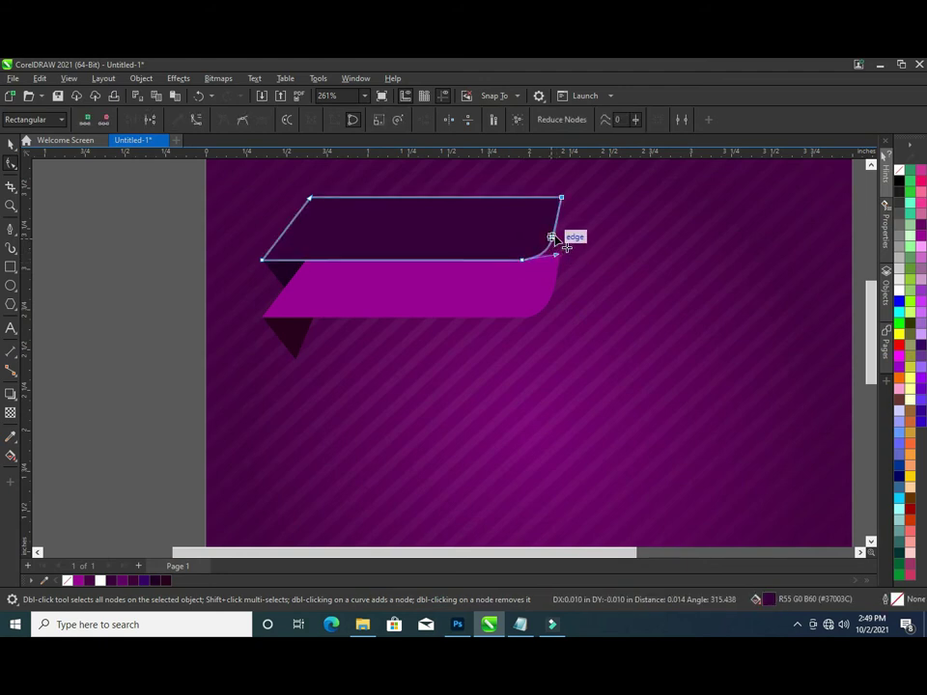
{"action": "left_click", "coordinate": [10, 143]}
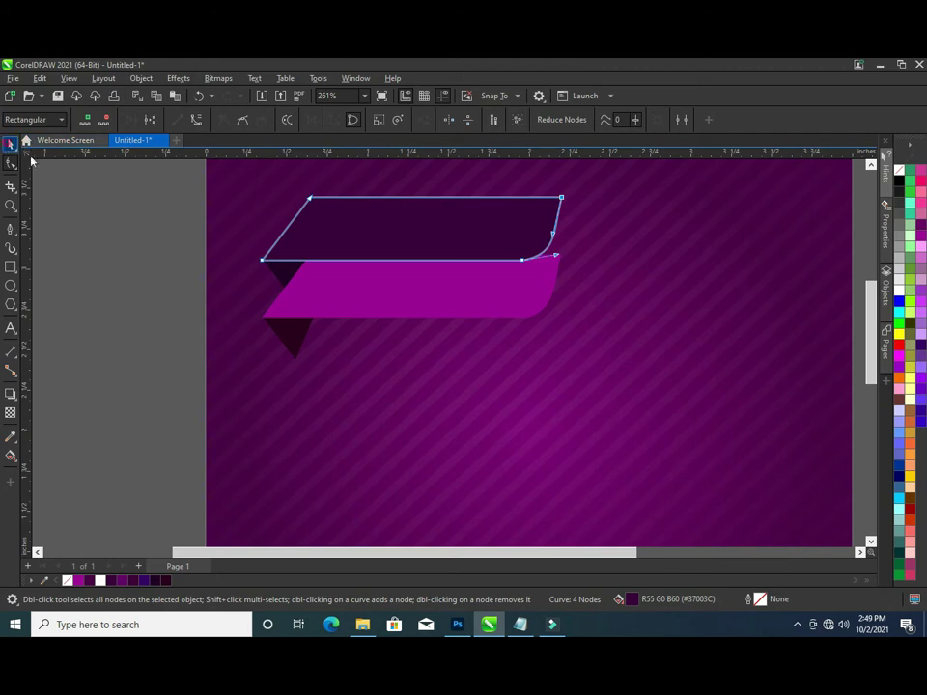
{"action": "key", "text": "Escape"}
{"action": "left_click", "coordinate": [433, 234]}
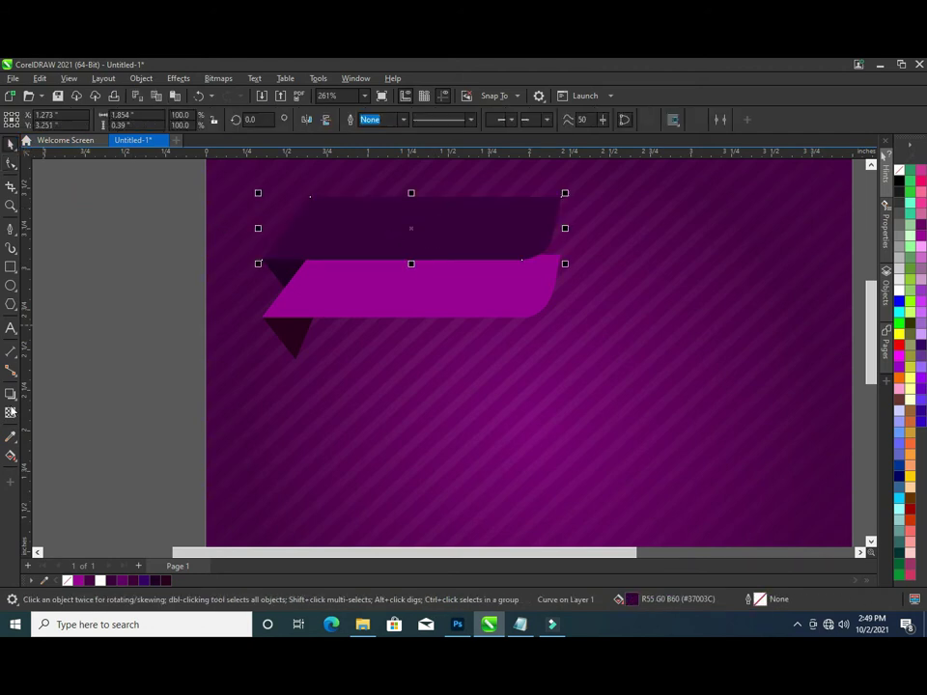
- Cast a downward drop shadow from the dark ribbon at about 43 opacity
{"action": "left_click_drag", "start_coordinate": [411, 197], "coordinate": [410, 270]}
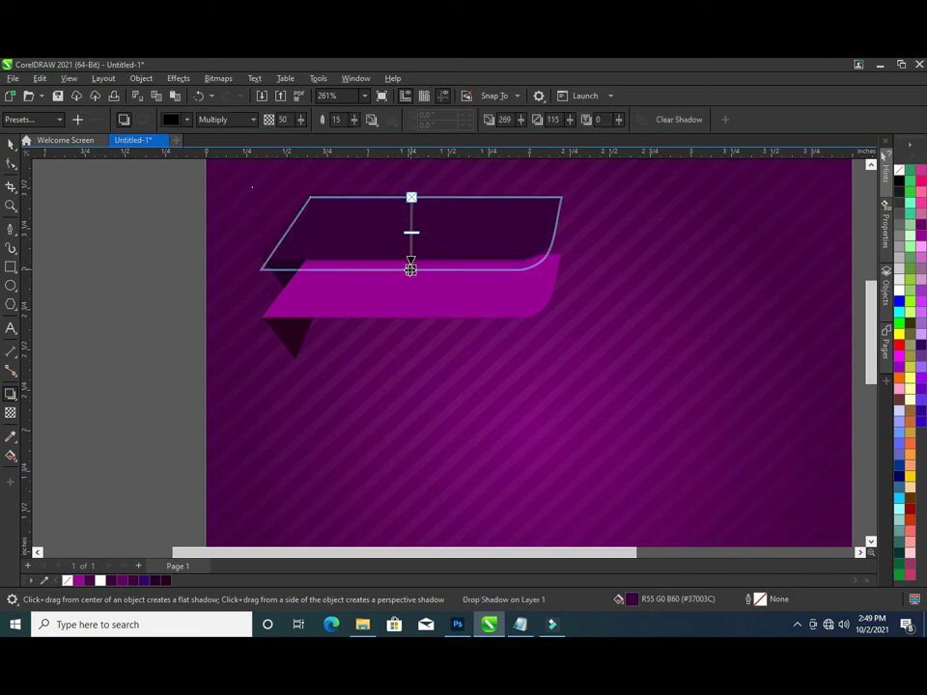
{"action": "left_click", "coordinate": [296, 124]}
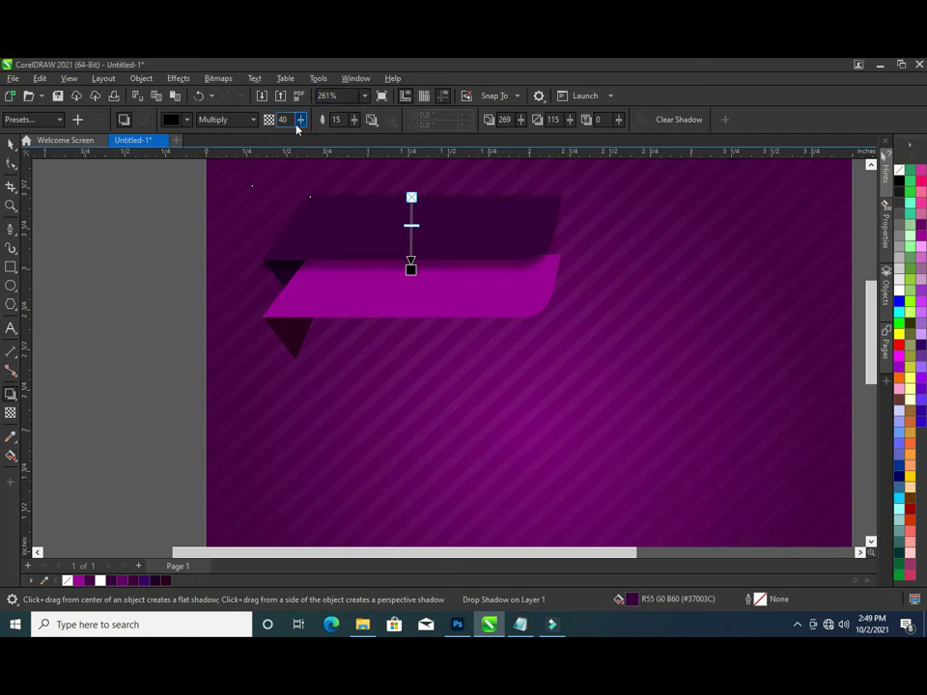
{"action": "left_click", "coordinate": [297, 124]}
{"action": "left_click", "coordinate": [302, 120]}
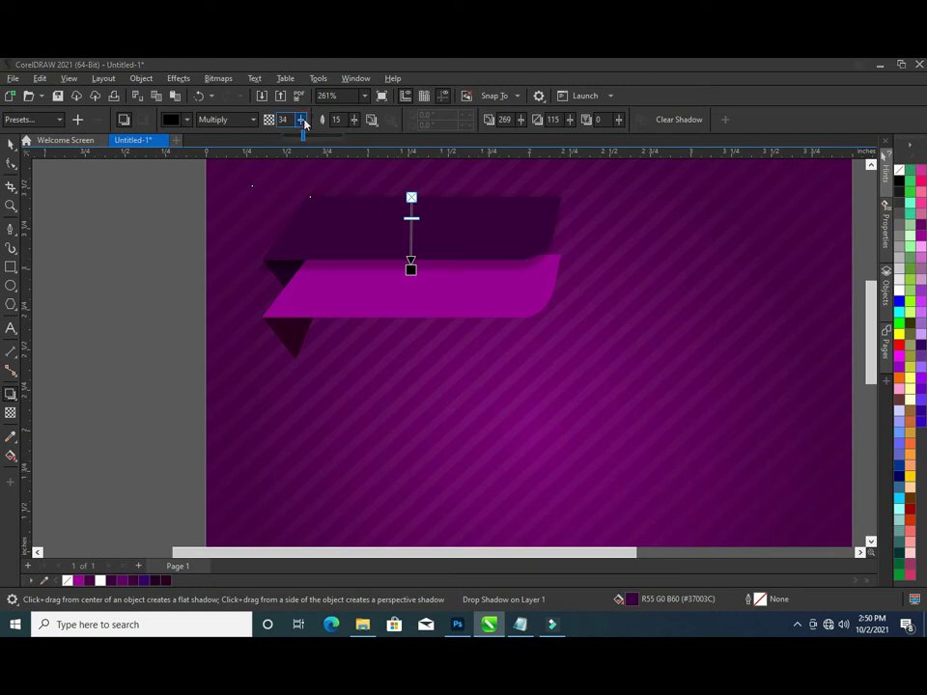
{"action": "left_click", "coordinate": [302, 120]}
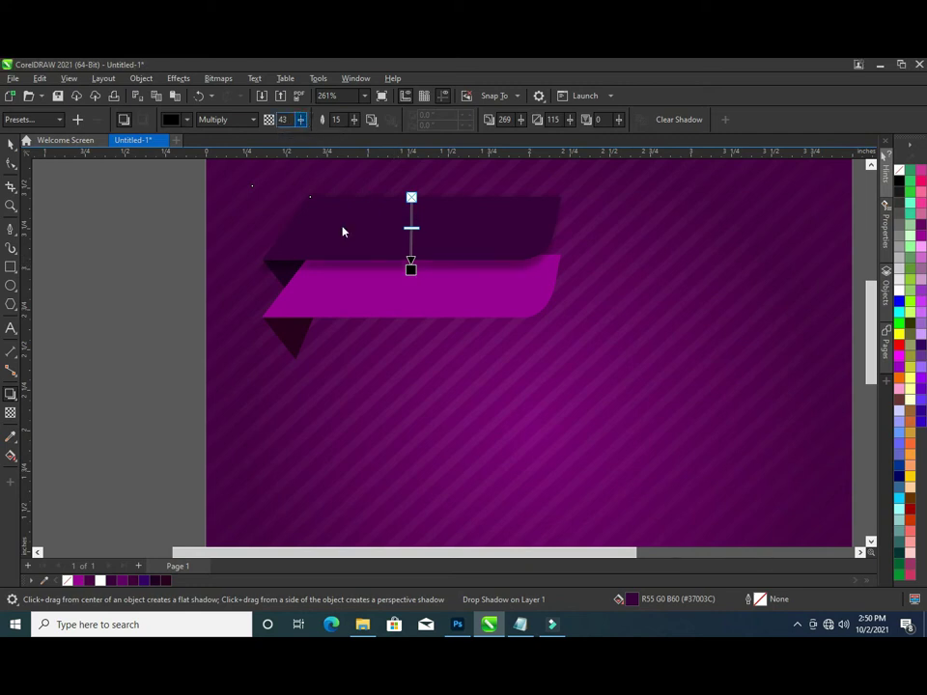
{"action": "left_click", "coordinate": [10, 142]}
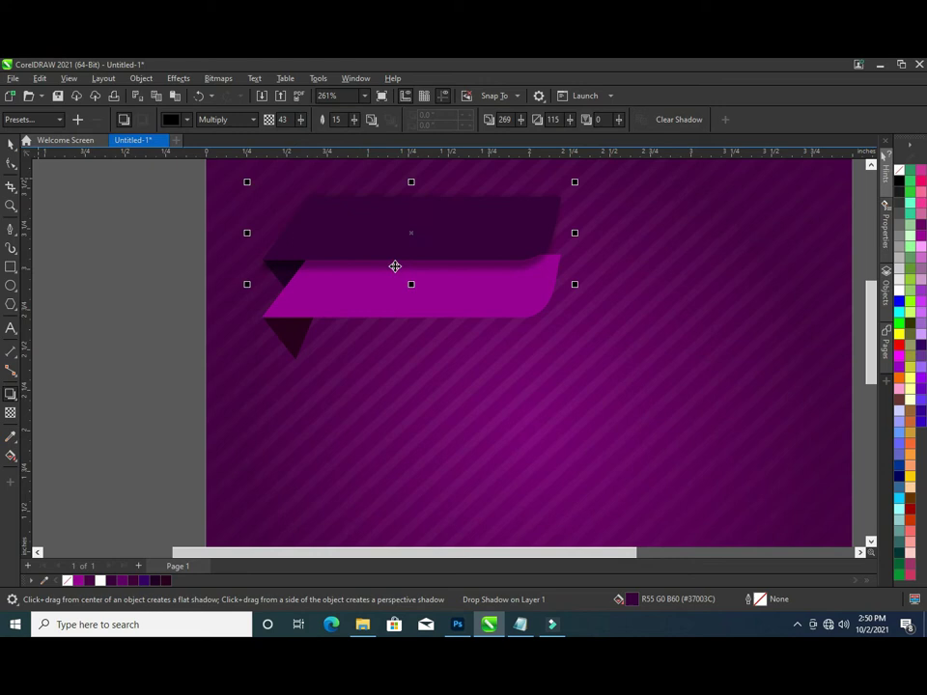
{"action": "right_click", "coordinate": [395, 266]}
{"action": "left_click", "coordinate": [434, 274]}
{"action": "left_click", "coordinate": [150, 274]}
- Cast a downward drop shadow from the magenta ribbon at about 41 opacity
{"action": "left_click", "coordinate": [428, 284]}
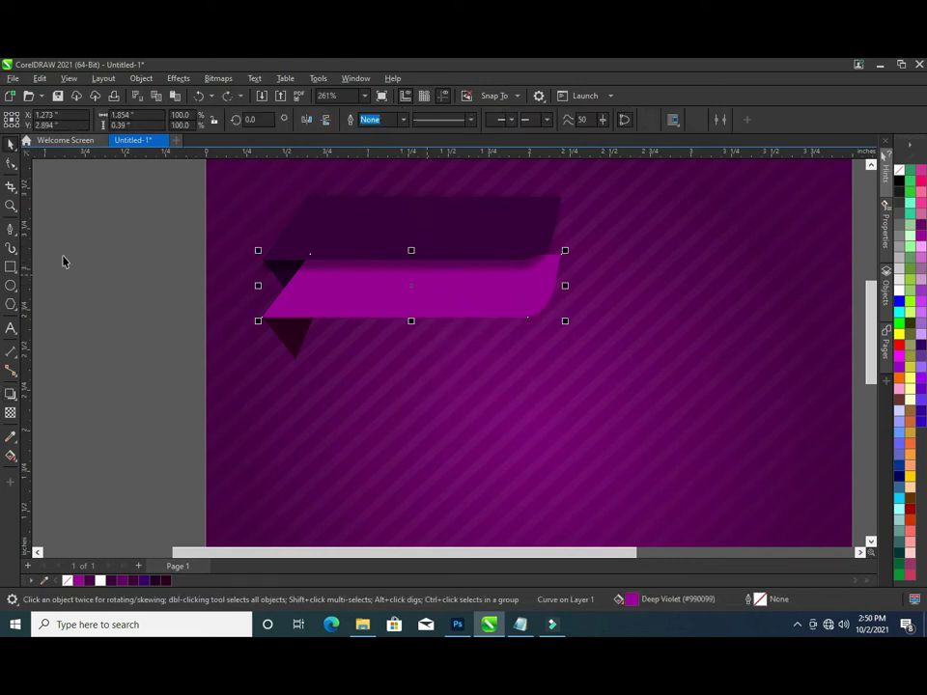
{"action": "left_click", "coordinate": [11, 393]}
{"action": "mouse_move", "coordinate": [412, 253]}
{"action": "left_mouse_down"}
{"action": "mouse_move", "coordinate": [421, 306]}
{"action": "mouse_move", "coordinate": [407, 318]}
{"action": "left_mouse_up"}
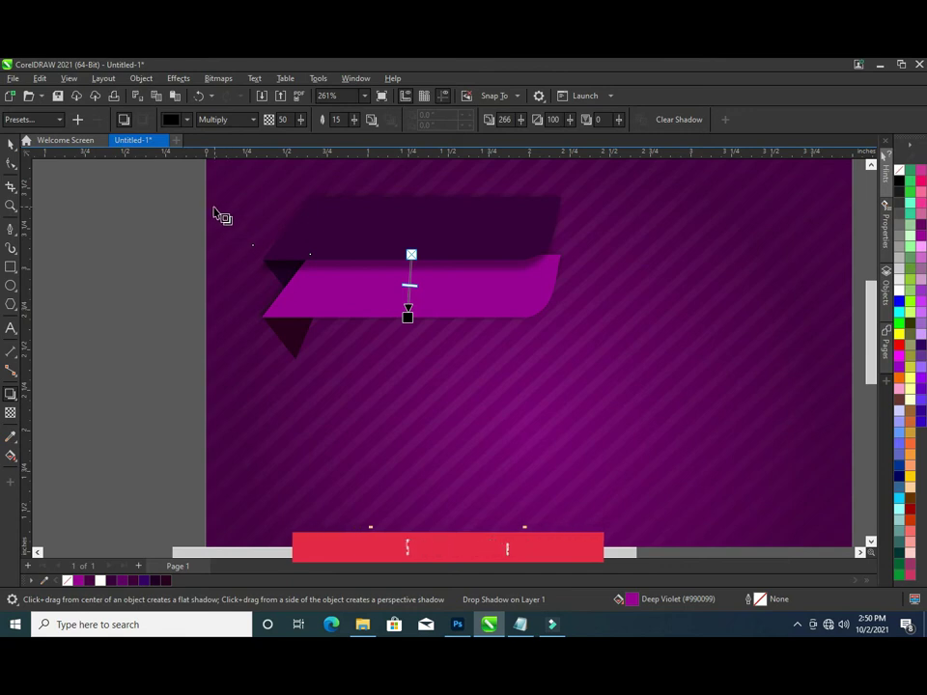
{"action": "left_click_drag", "start_coordinate": [301, 119], "coordinate": [296, 126]}
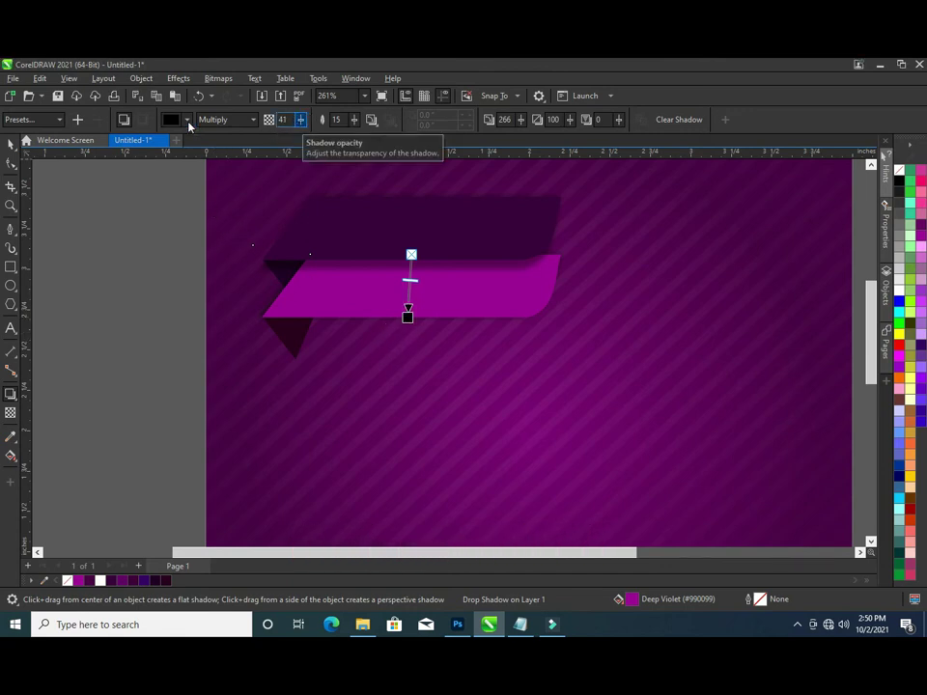
{"action": "left_click", "coordinate": [8, 144]}
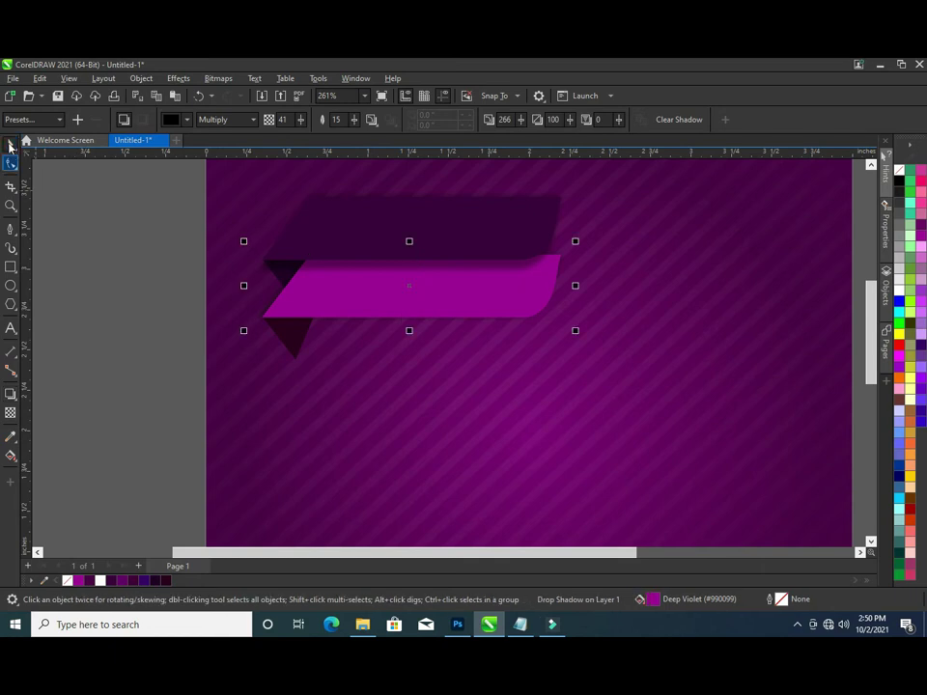
- Try separating the magenta ribbon's drop shadow from the ribbon
{"action": "left_click", "coordinate": [437, 234]}
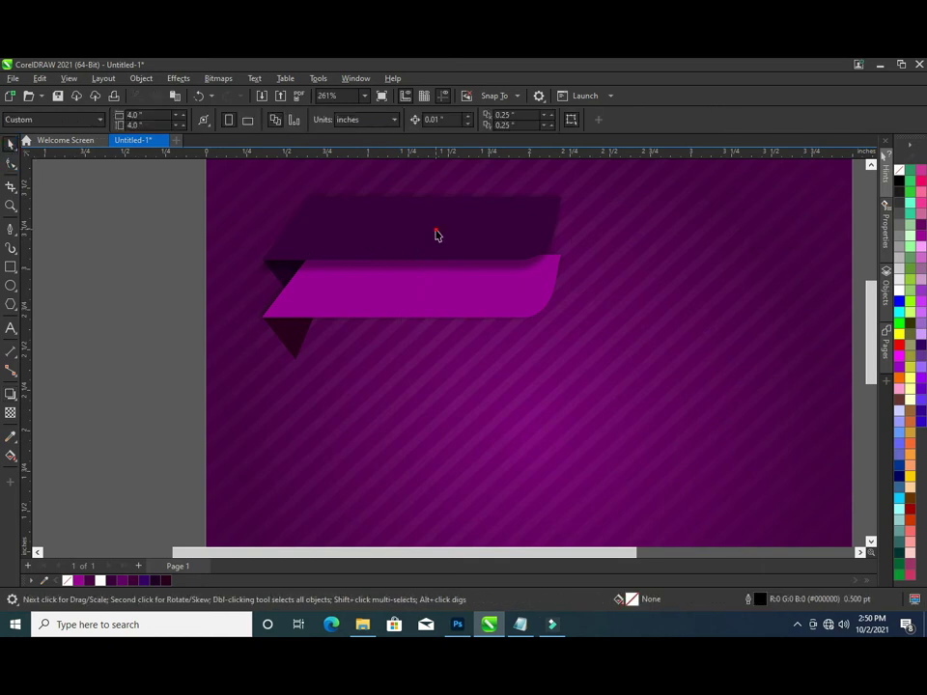
{"action": "left_click", "coordinate": [408, 327]}
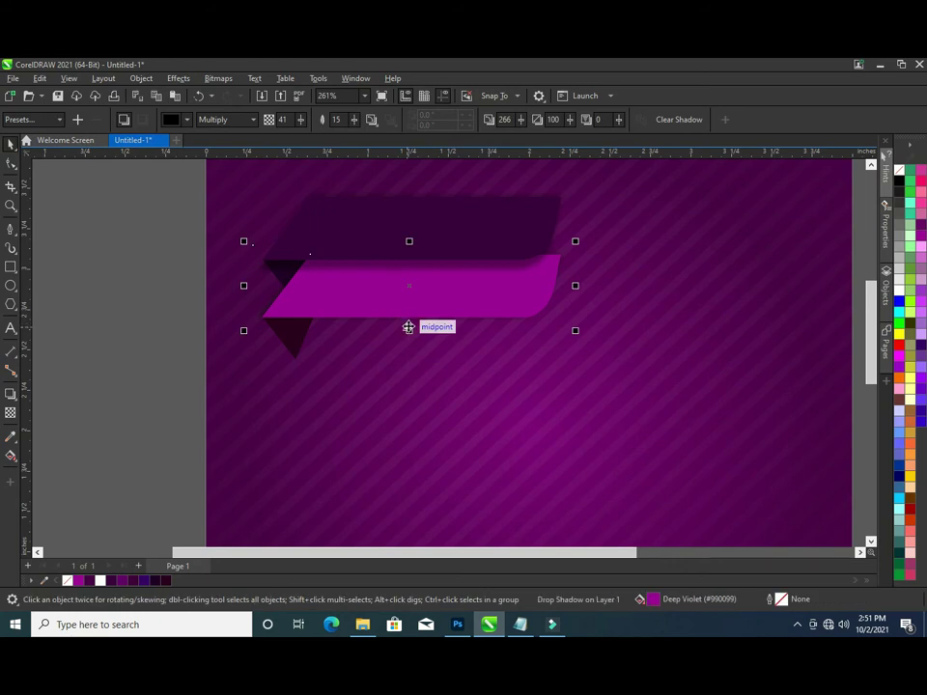
{"action": "right_click", "coordinate": [420, 331]}
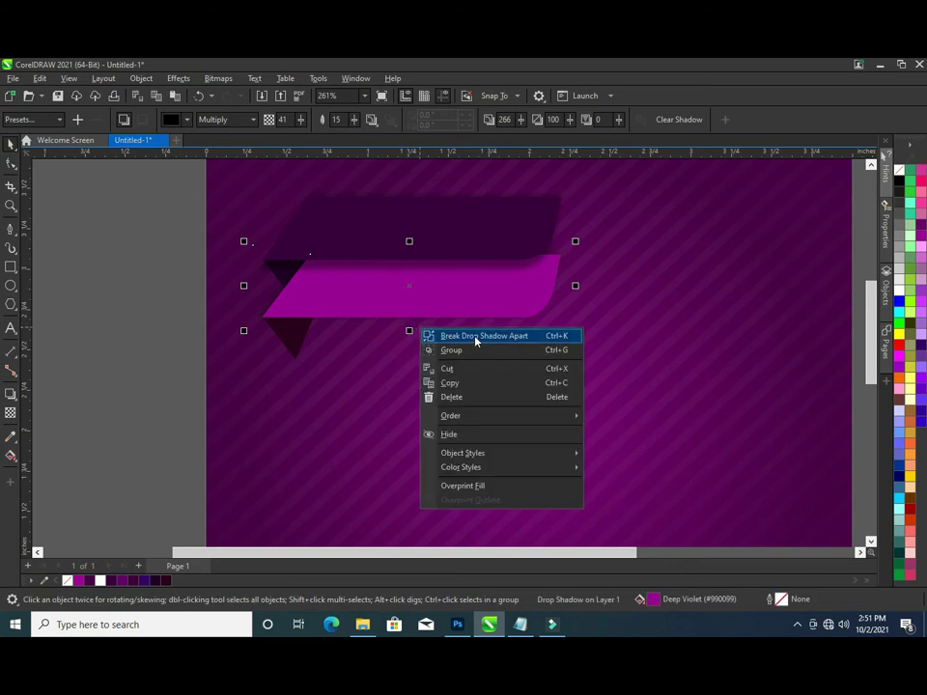
{"action": "left_click", "coordinate": [440, 335]}
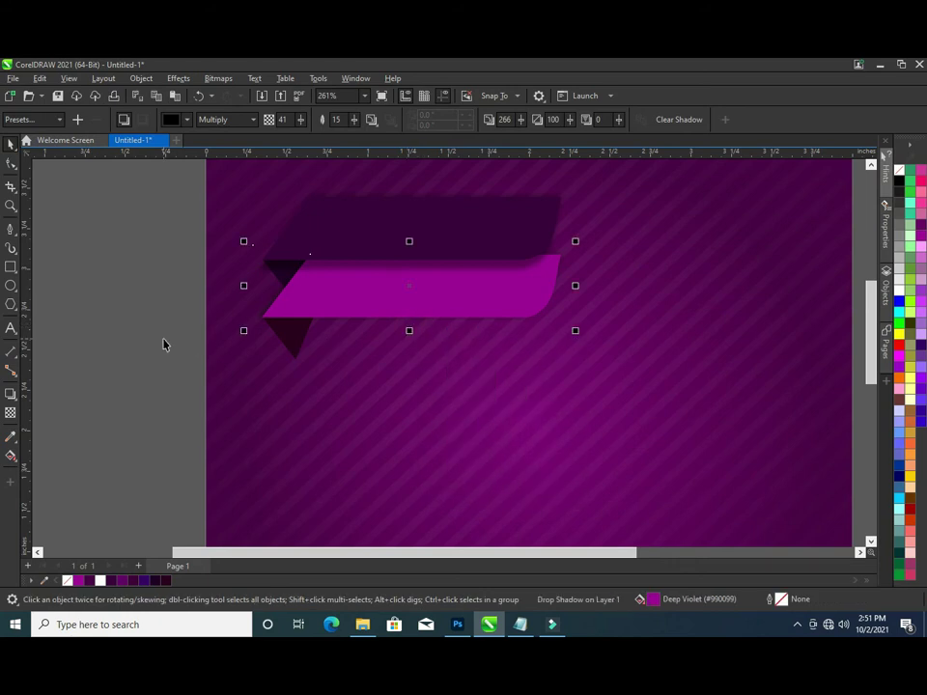
{"action": "left_click", "coordinate": [390, 332]}
- Try placing the lens rectangle inside the magenta ribbon, then deselect everything
{"action": "right_click", "coordinate": [391, 249]}
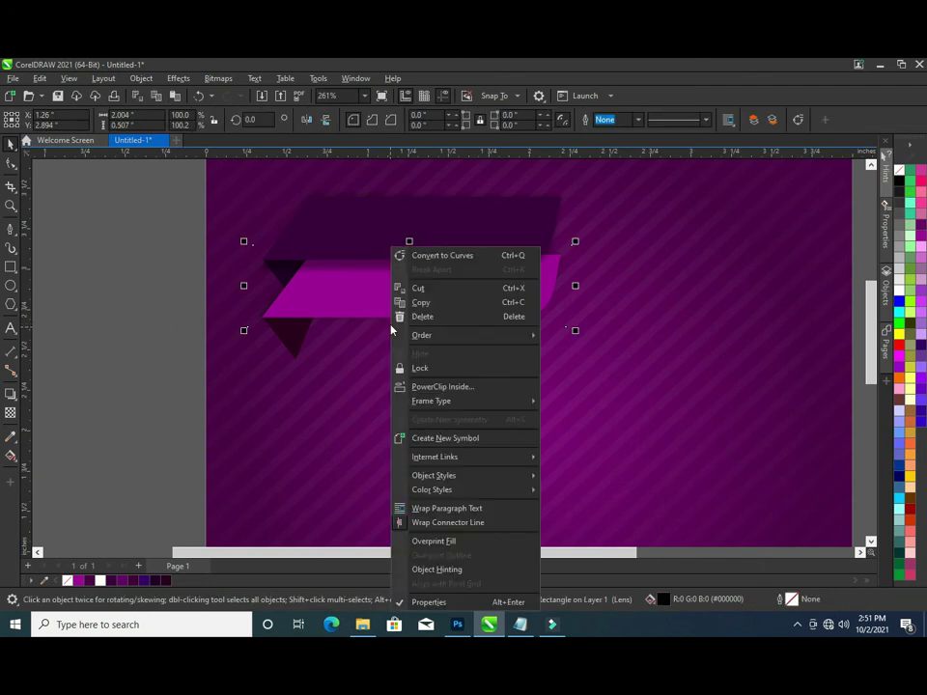
{"action": "left_click", "coordinate": [447, 387]}
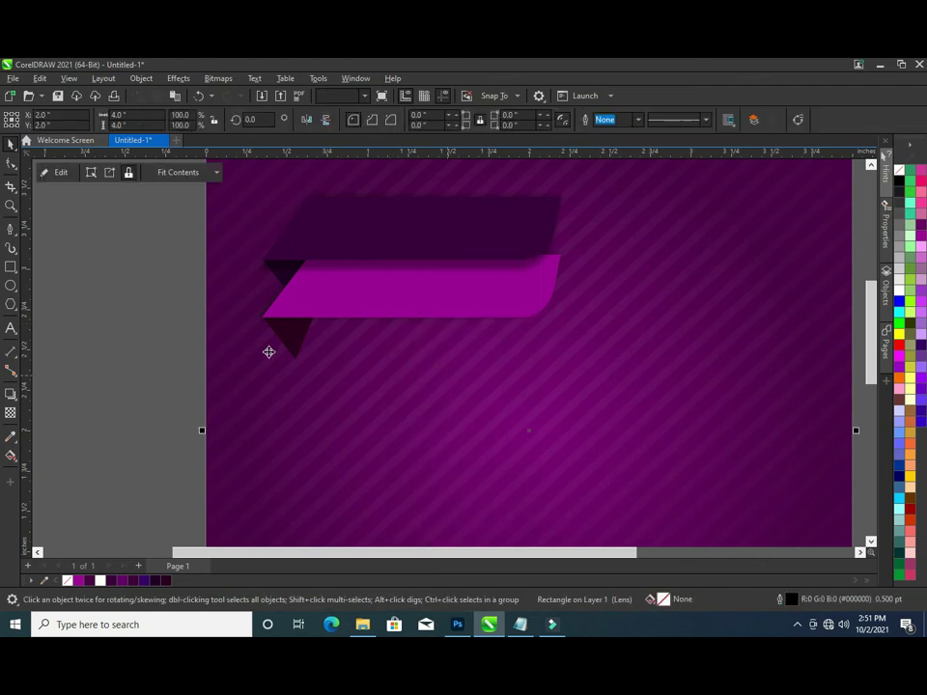
{"action": "key", "text": "Escape"}
{"action": "left_click", "coordinate": [394, 276]}
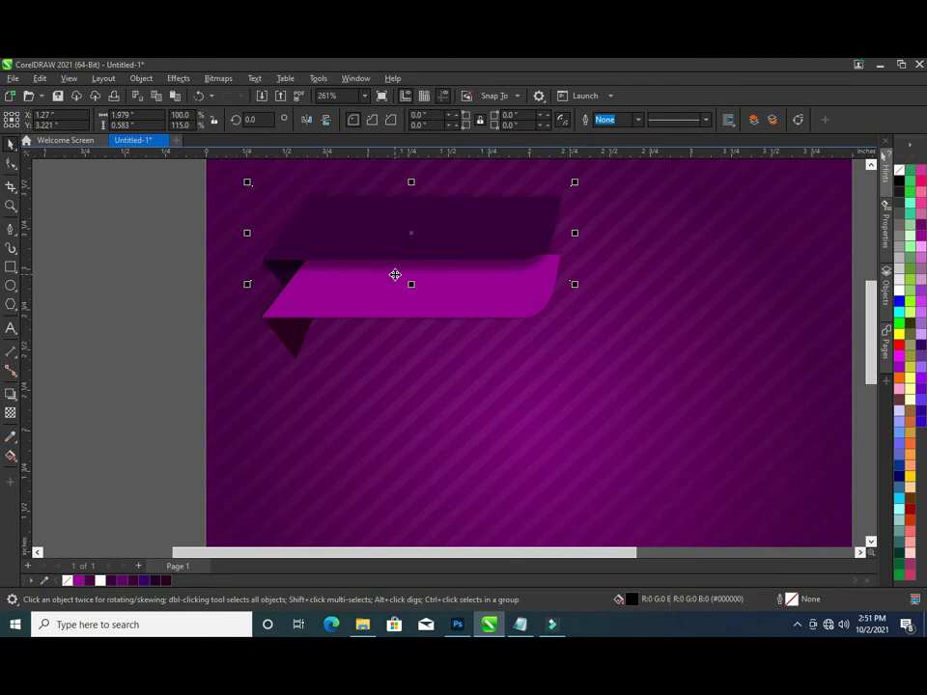
{"action": "right_click", "coordinate": [395, 278]}
{"action": "left_click", "coordinate": [459, 386]}
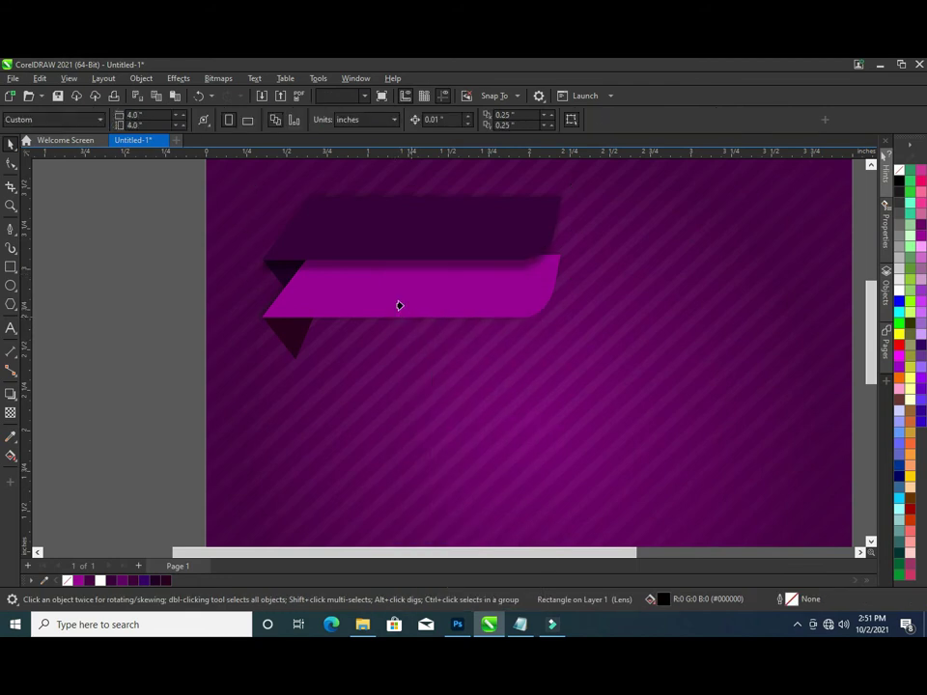
{"action": "left_click", "coordinate": [400, 307]}
{"action": "left_click", "coordinate": [147, 315]}
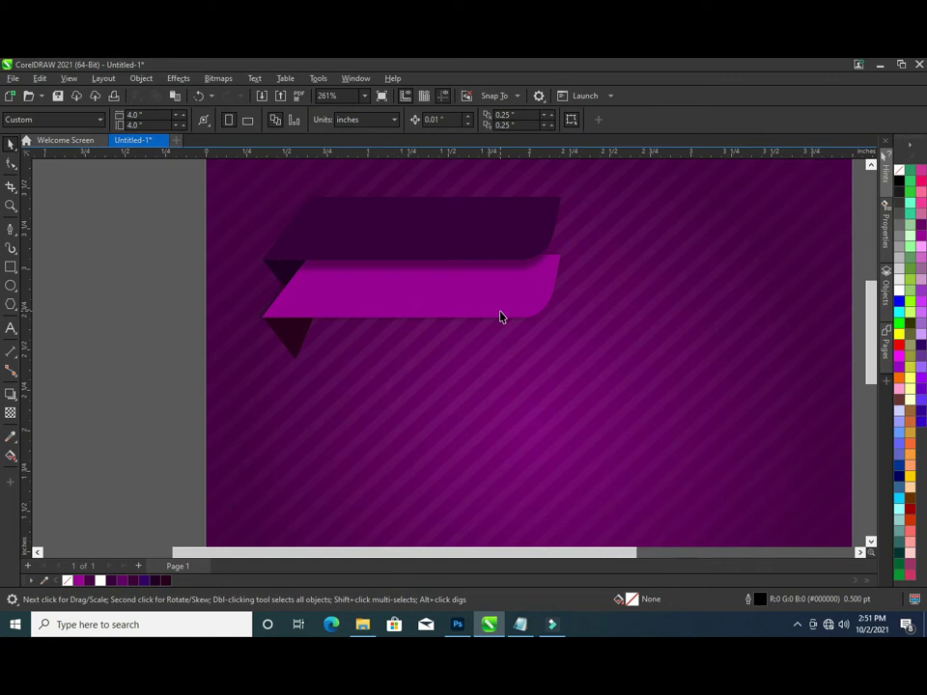
- Draw a thin rectangle along the ribbon's top edge and round its corners
{"action": "left_click", "coordinate": [10, 267]}
{"action": "left_click_drag", "start_coordinate": [501, 213], "coordinate": [521, 210]}
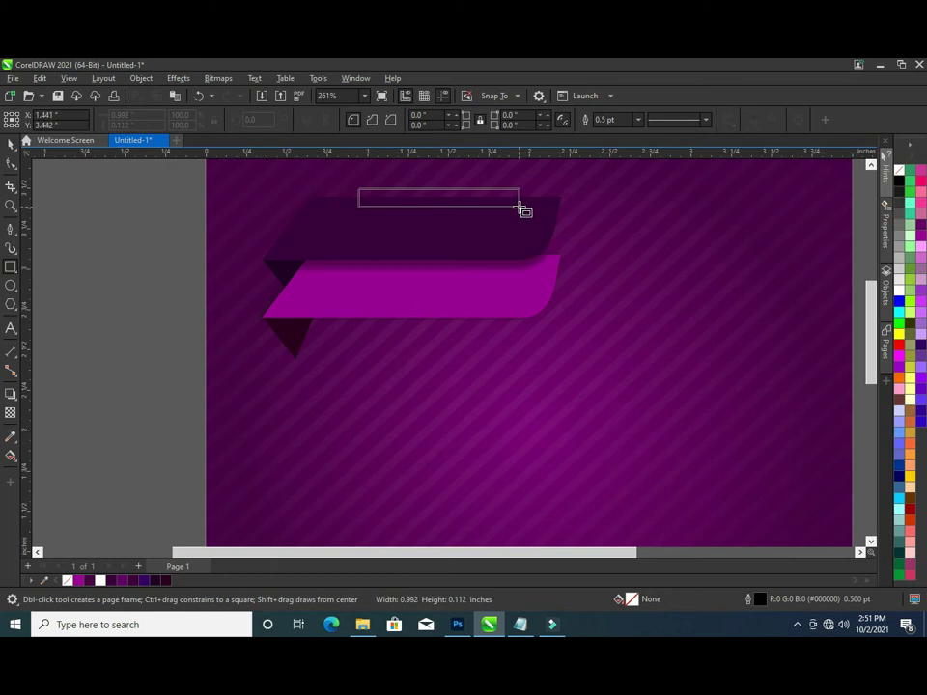
{"action": "left_click_drag", "start_coordinate": [519, 208], "coordinate": [529, 211]}
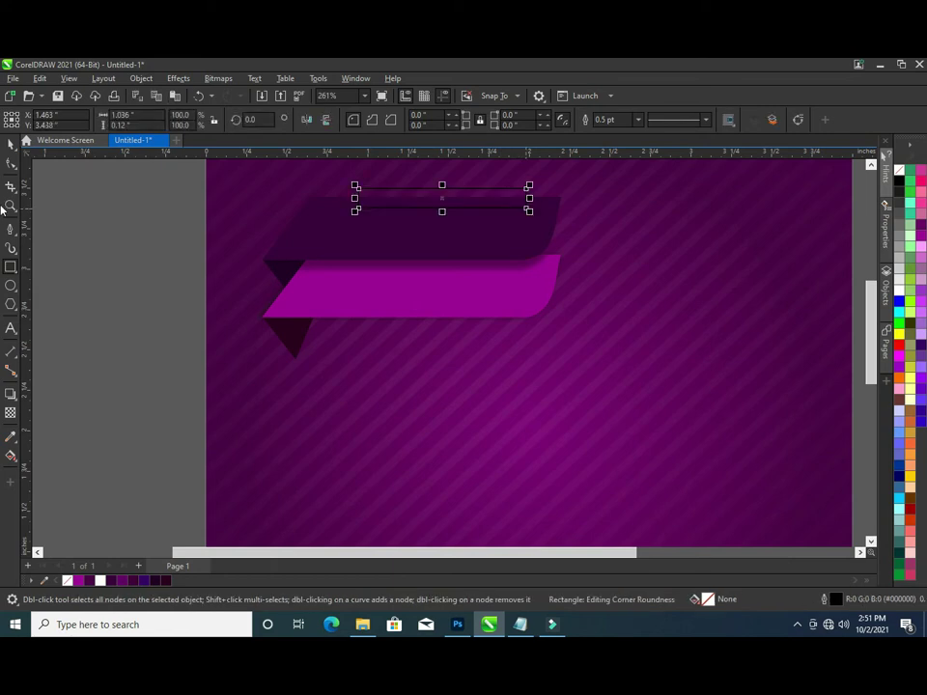
{"action": "left_click", "coordinate": [9, 163]}
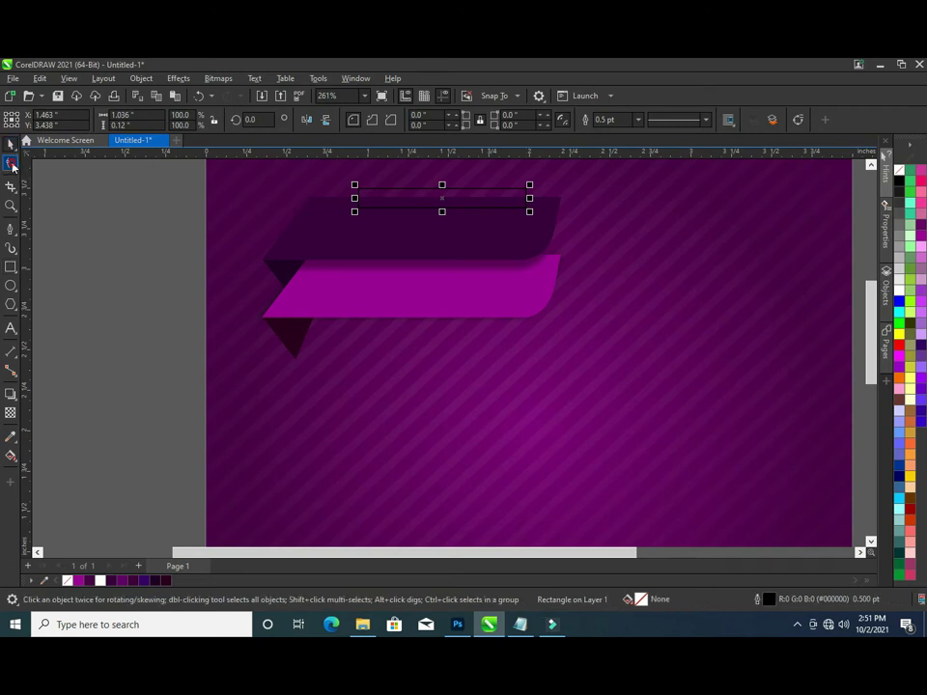
{"action": "left_click_drag", "start_coordinate": [359, 192], "coordinate": [372, 191]}
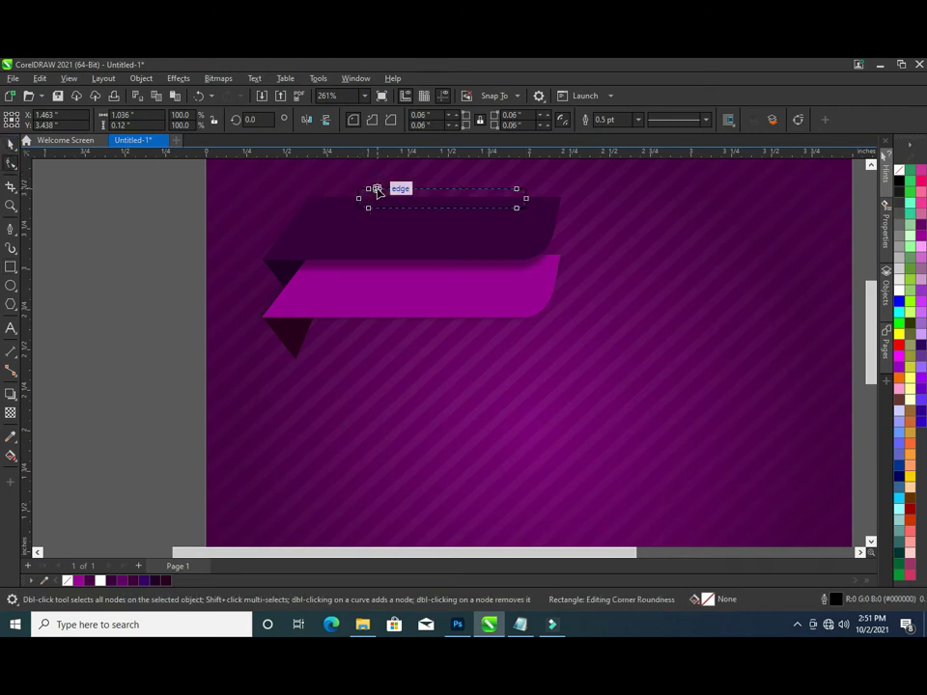
{"action": "left_click", "coordinate": [10, 145]}
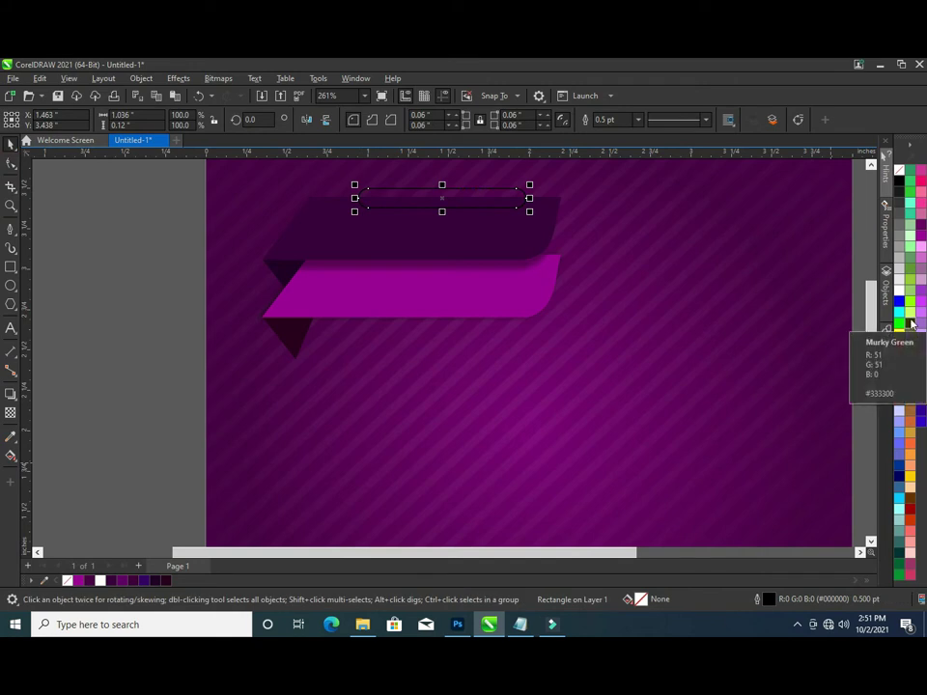
- Fill the rounded bar with pale yellow
{"action": "scroll", "coordinate": [443, 451], "scroll_direction": "down", "scroll_amount": 1}
{"action": "scroll", "coordinate": [454, 444], "scroll_direction": "down", "scroll_amount": 1}
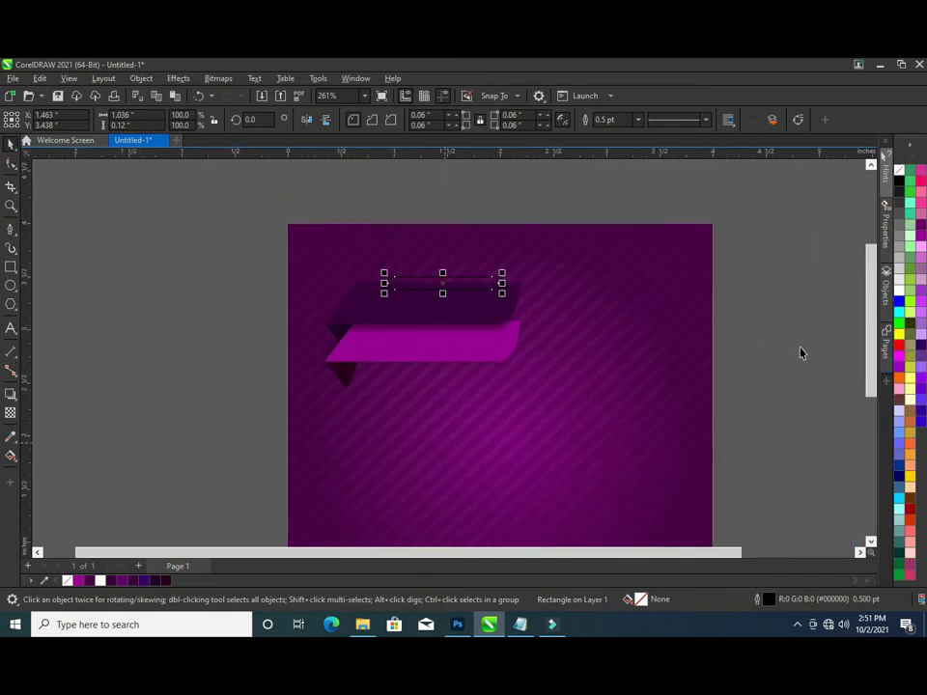
{"action": "left_click", "coordinate": [909, 383]}
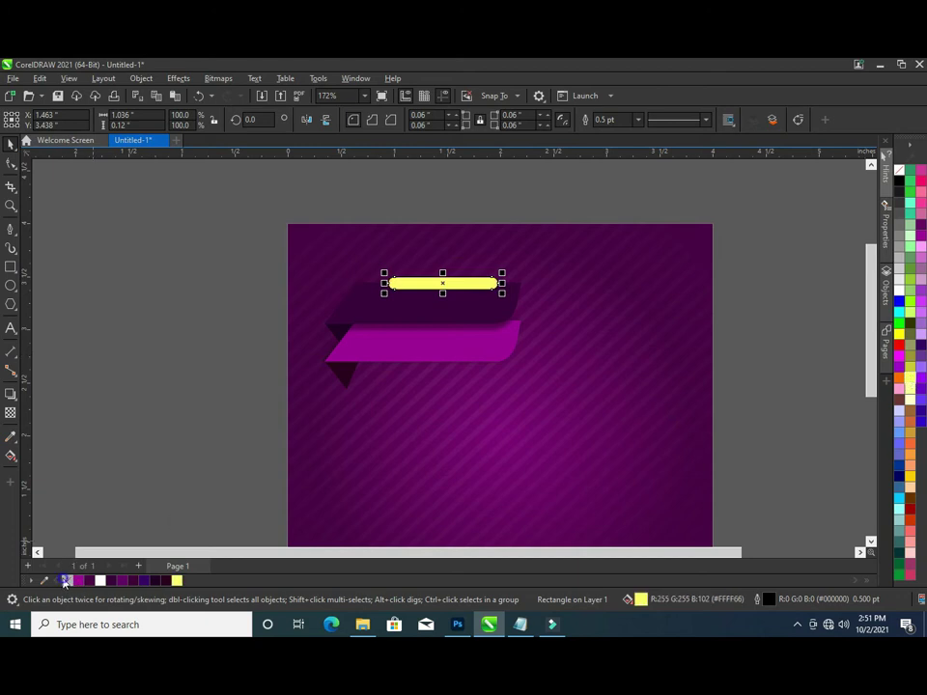
{"action": "key", "text": "Escape"}
- Centre the yellow bar horizontally on the dark ribbon
{"action": "scroll", "coordinate": [458, 354], "scroll_direction": "up", "scroll_amount": 1}
{"action": "scroll", "coordinate": [457, 353], "scroll_direction": "up", "scroll_amount": 1}
{"action": "scroll", "coordinate": [458, 353], "scroll_direction": "up", "scroll_amount": 1}
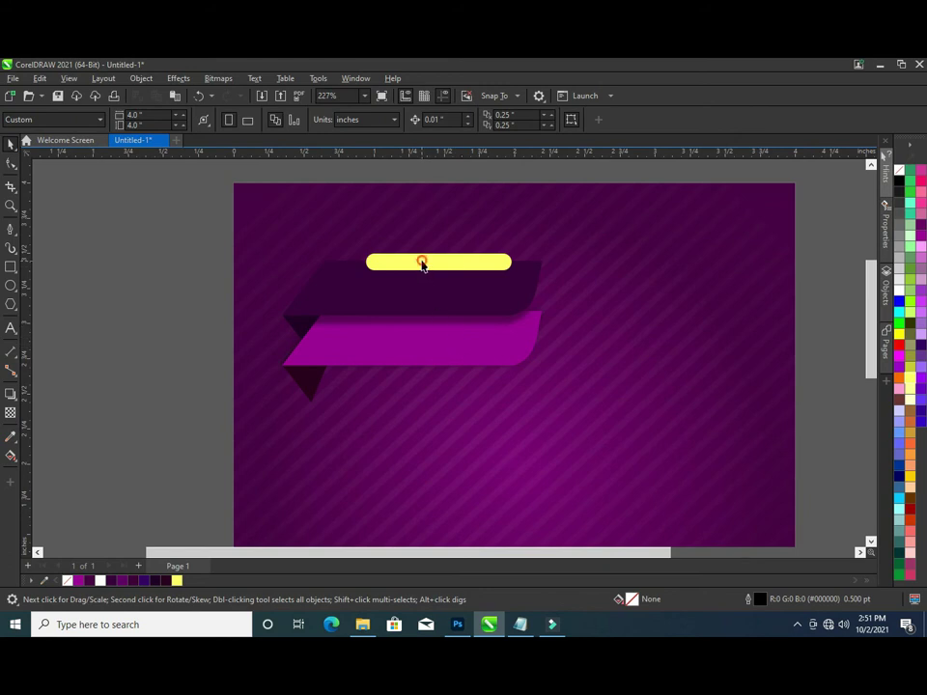
{"action": "left_click", "coordinate": [422, 264]}
{"action": "left_click", "coordinate": [413, 312], "text": "shift"}
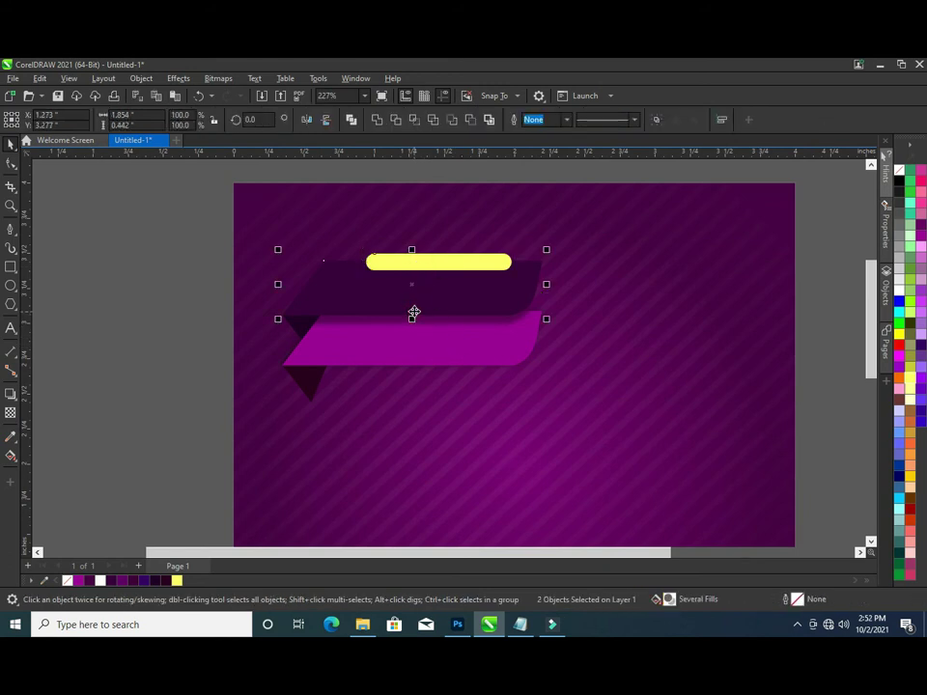
{"action": "key", "text": "c"}
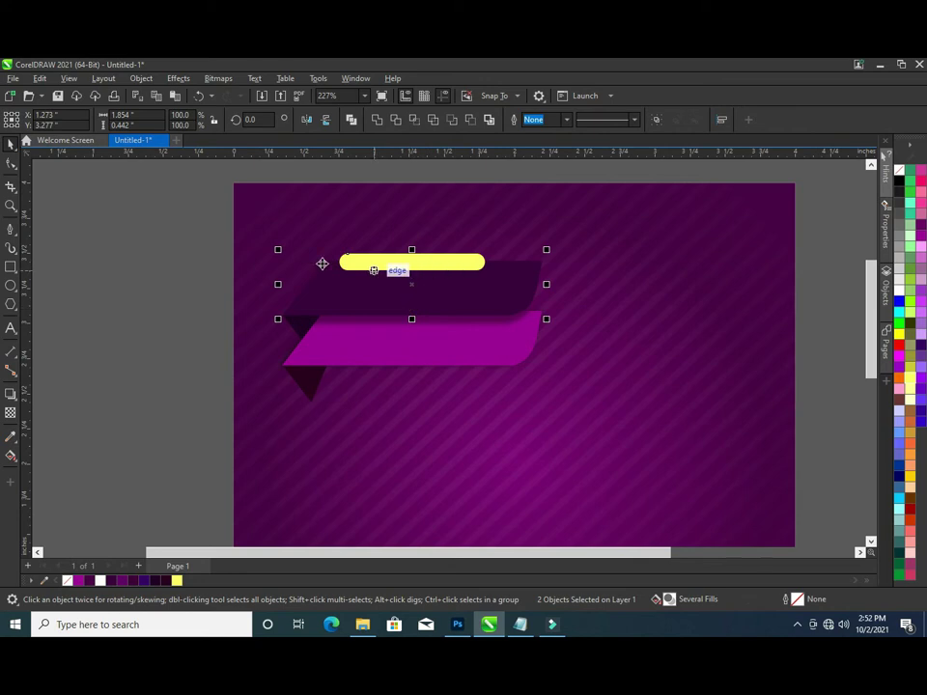
{"action": "left_click", "coordinate": [175, 265]}
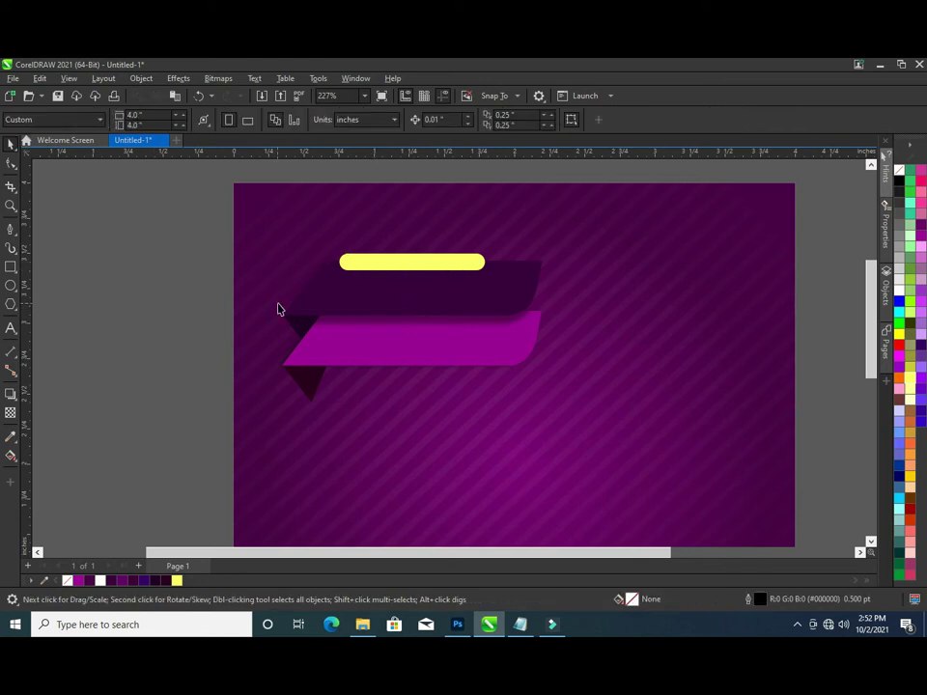
{"action": "left_click", "coordinate": [9, 268]}
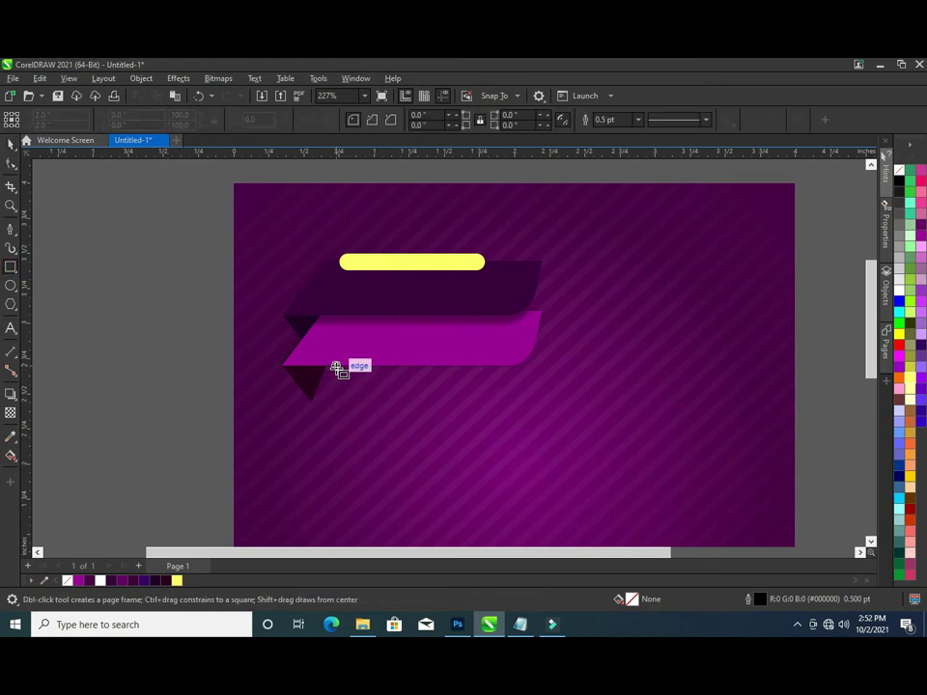
- Draw a thin rectangle below the magenta ribbon and convert it to curves
{"action": "left_click_drag", "start_coordinate": [324, 371], "coordinate": [525, 385]}
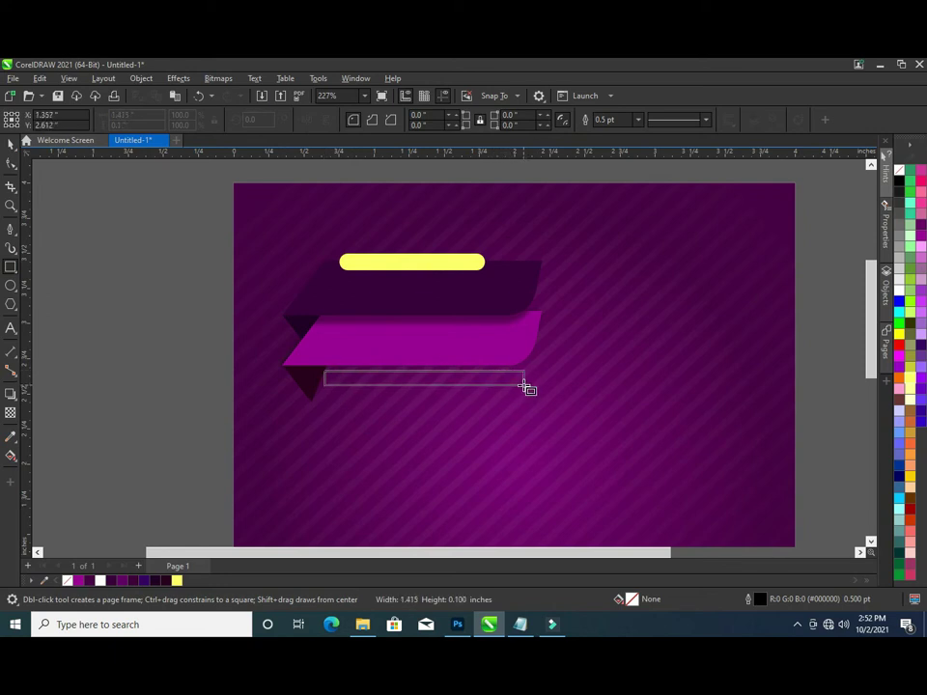
{"action": "left_click_drag", "start_coordinate": [522, 384], "coordinate": [525, 386]}
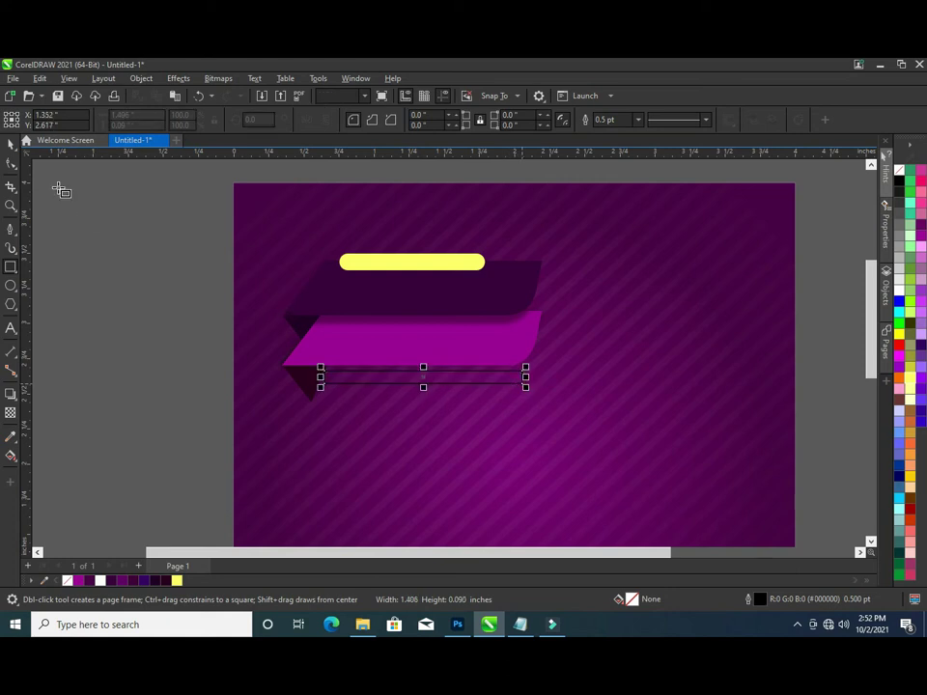
{"action": "left_click", "coordinate": [11, 143]}
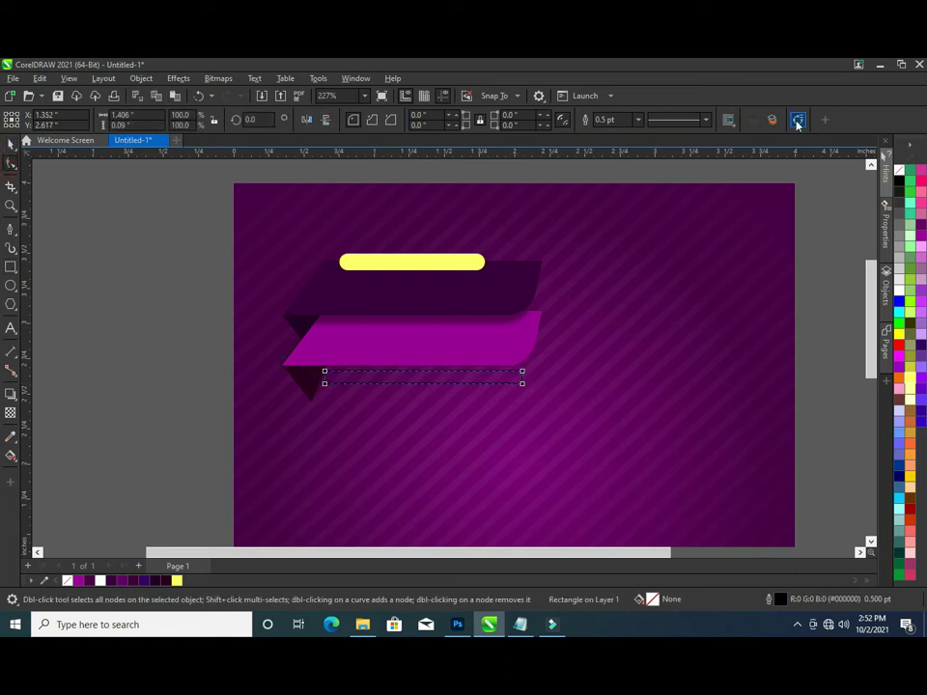
{"action": "scroll", "coordinate": [456, 367], "scroll_direction": "up", "scroll_amount": 2}
{"action": "scroll", "coordinate": [455, 367], "scroll_direction": "up", "scroll_amount": 1}
{"action": "key", "text": "ctrl+q"}
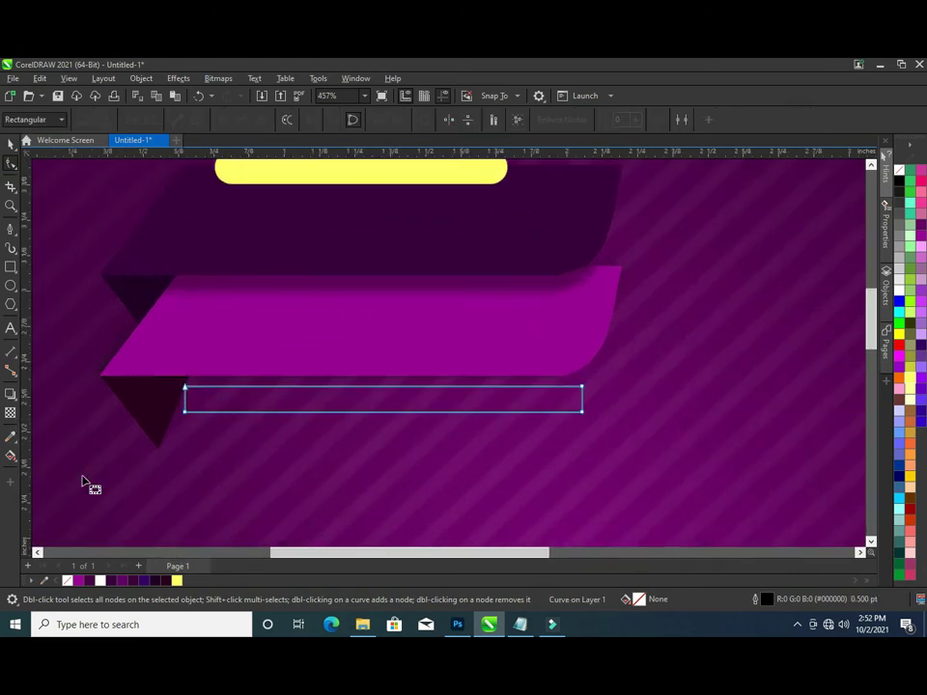
{"action": "scroll", "coordinate": [372, 418], "scroll_direction": "up", "scroll_amount": 1}
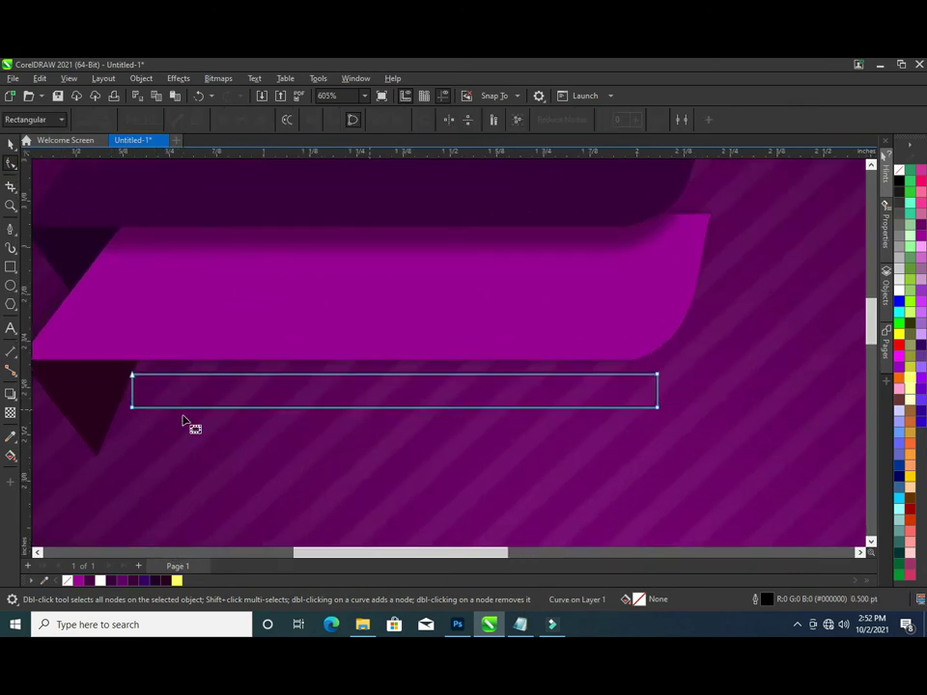
- Shape the strip into an arrow with a notched left end and pointed right end, then resize it
{"action": "left_click_drag", "start_coordinate": [133, 391], "coordinate": [183, 397]}
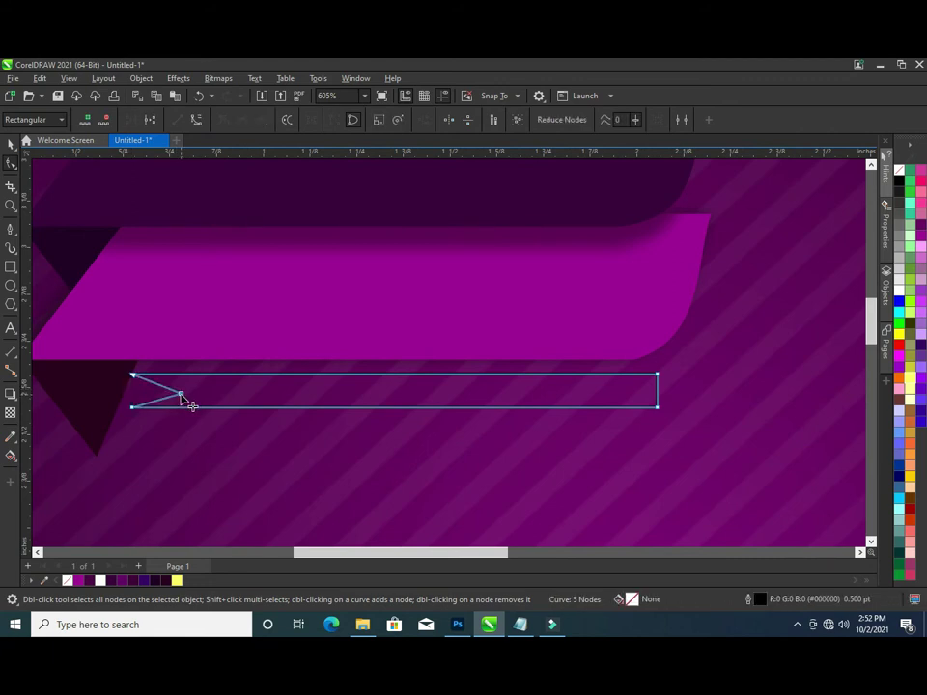
{"action": "key", "text": "Up"}
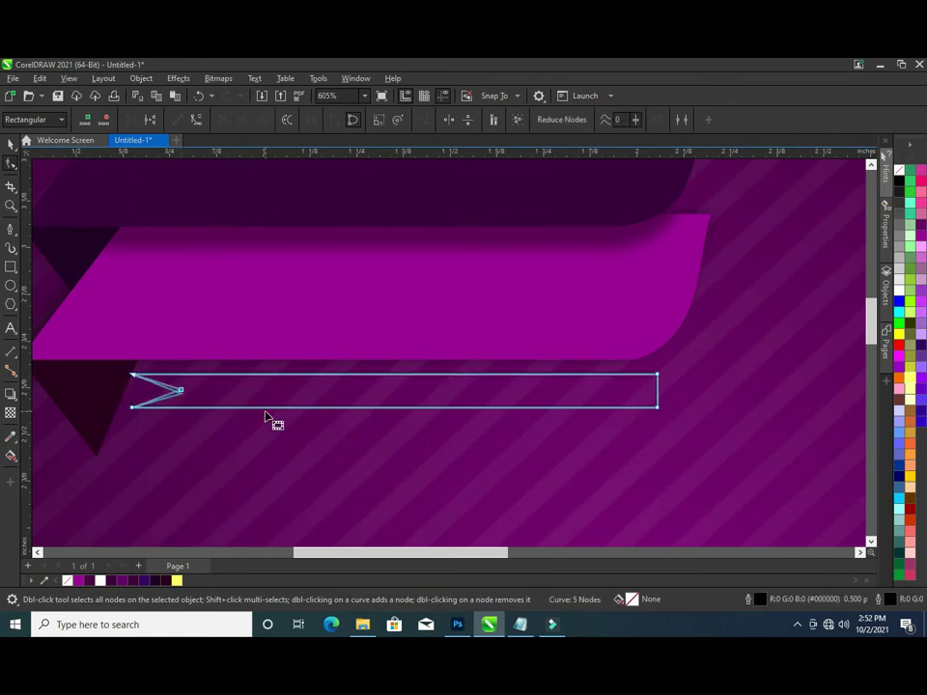
{"action": "left_click", "coordinate": [658, 396]}
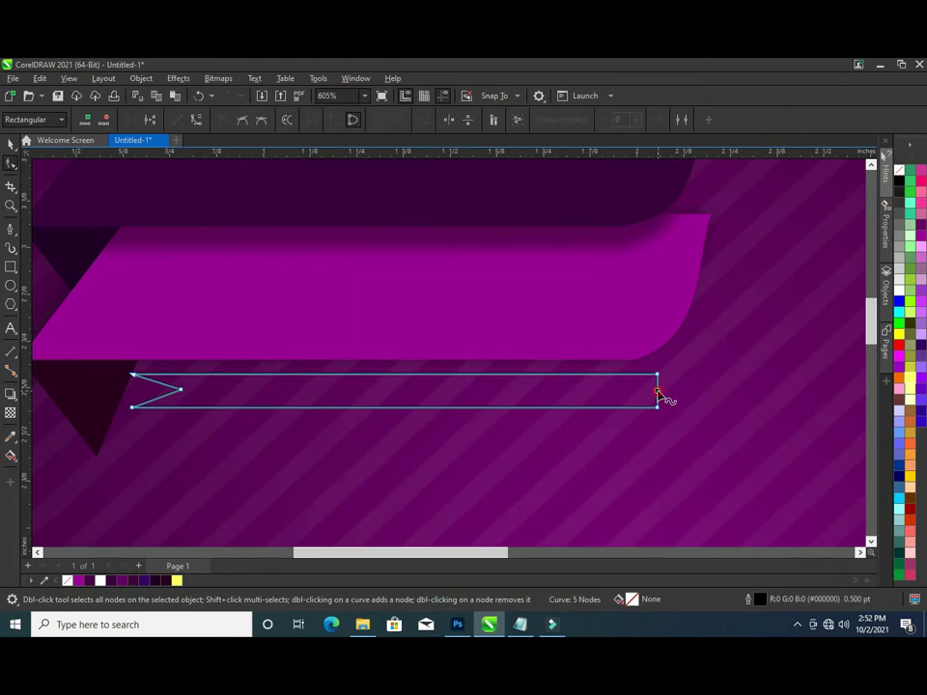
{"action": "left_click_drag", "start_coordinate": [658, 391], "coordinate": [688, 391]}
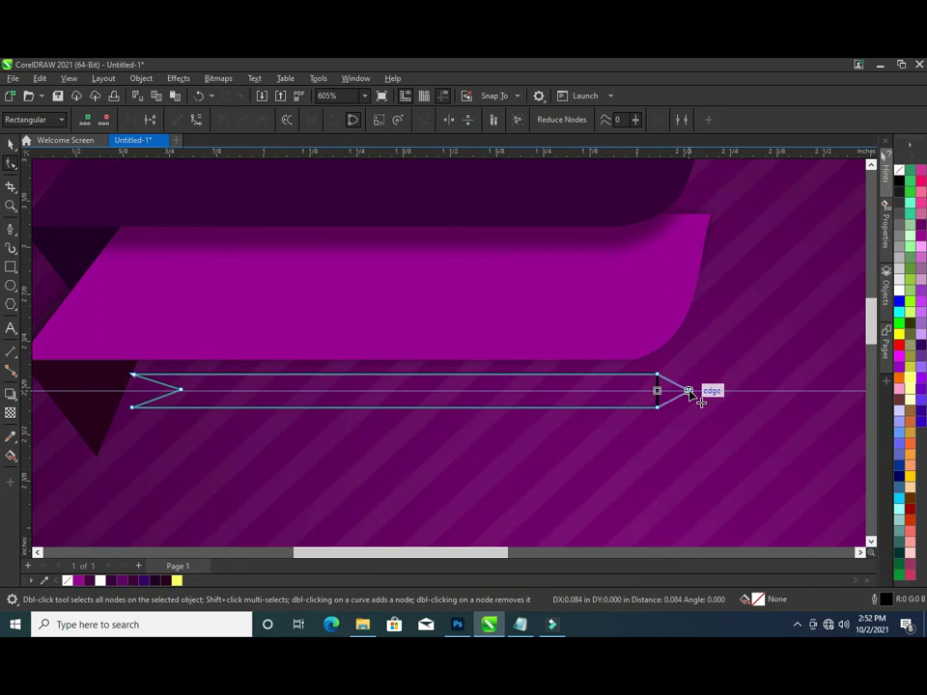
{"action": "left_click", "coordinate": [11, 143]}
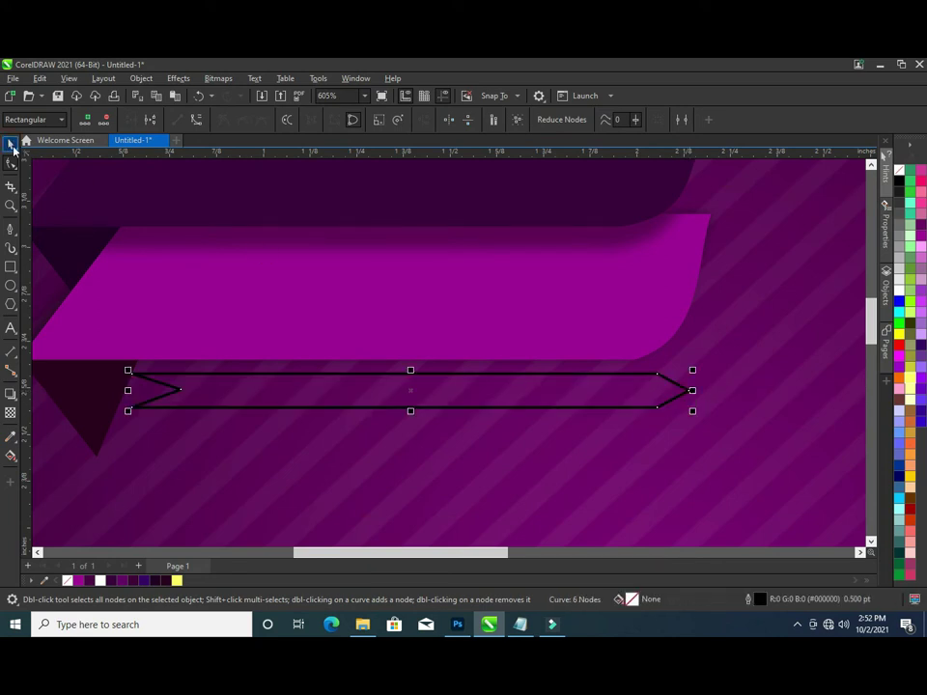
{"action": "mouse_move", "coordinate": [692, 391]}
{"action": "left_mouse_down"}
{"action": "mouse_move", "coordinate": [658, 394]}
{"action": "mouse_move", "coordinate": [668, 395]}
{"action": "left_mouse_up"}
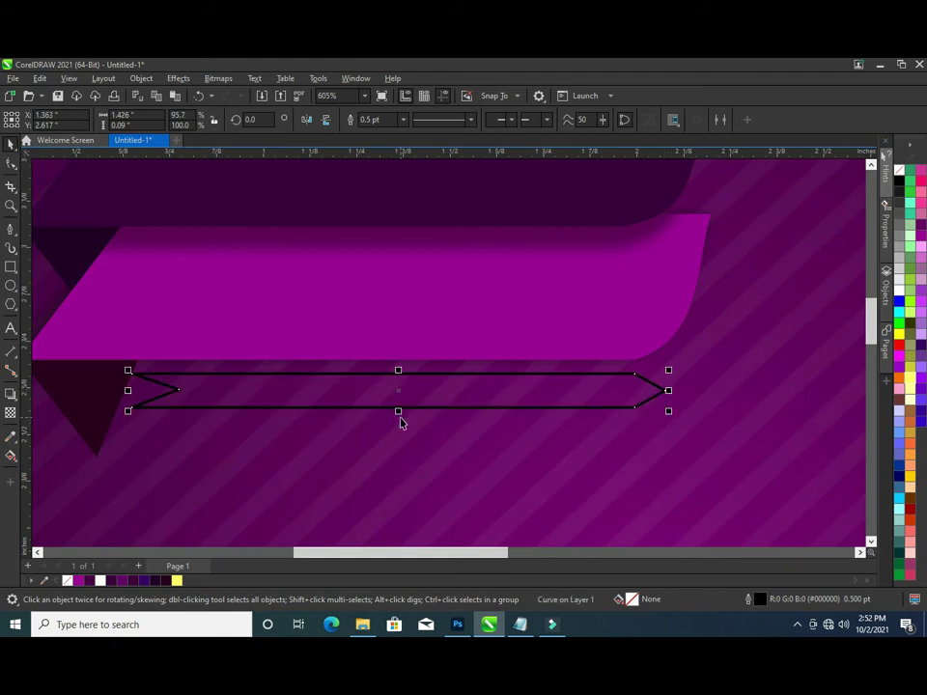
{"action": "left_click_drag", "start_coordinate": [398, 414], "coordinate": [401, 439]}
{"action": "scroll", "coordinate": [443, 371], "scroll_direction": "down", "scroll_amount": 2}
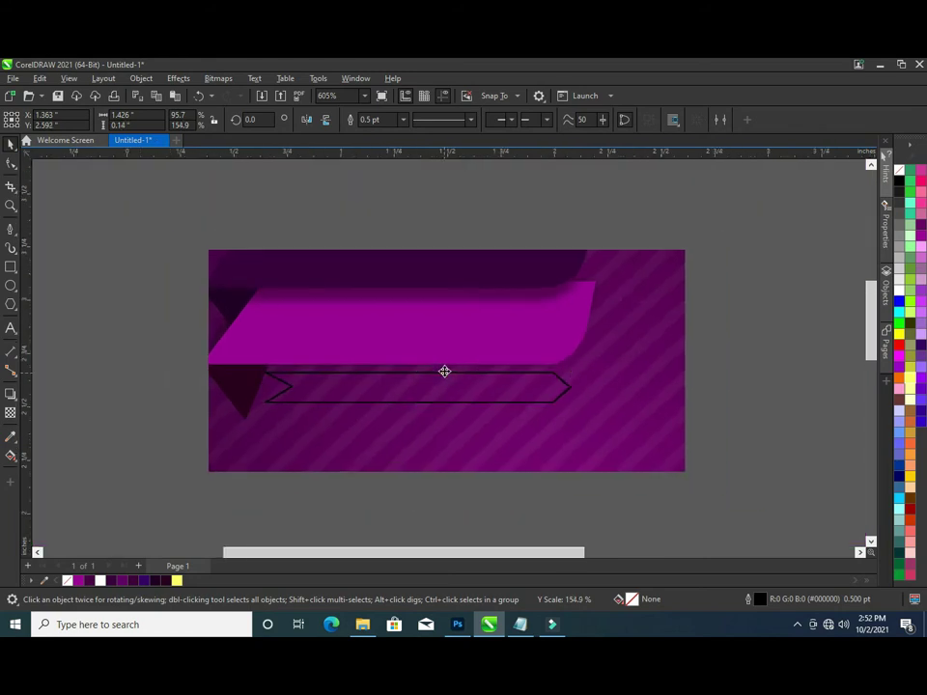
- Fill the arrow strip with dark plum #3C003C
{"action": "left_click", "coordinate": [84, 363]}
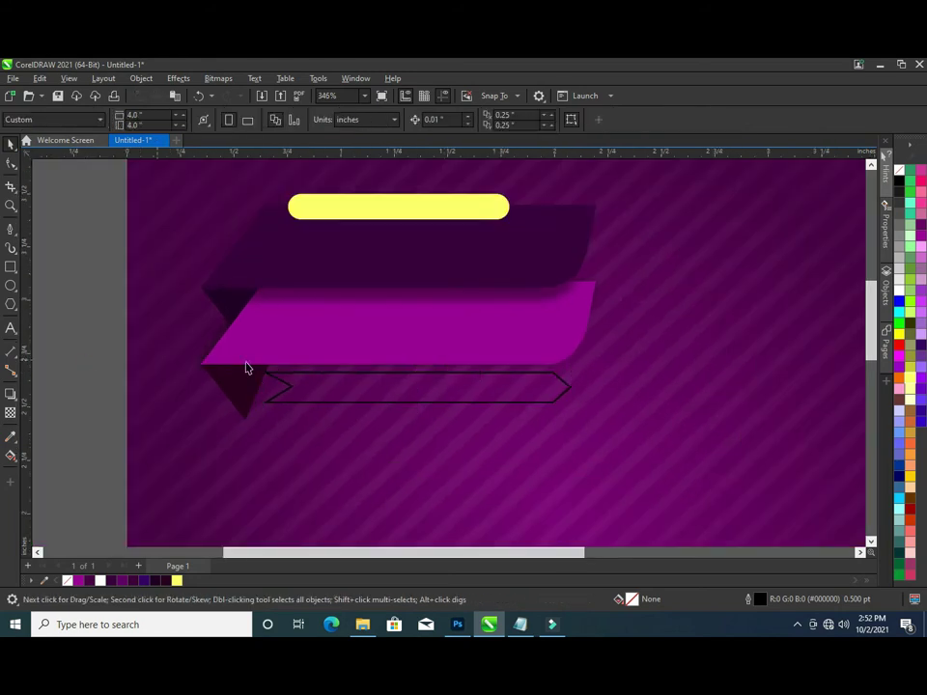
{"action": "left_click", "coordinate": [338, 394]}
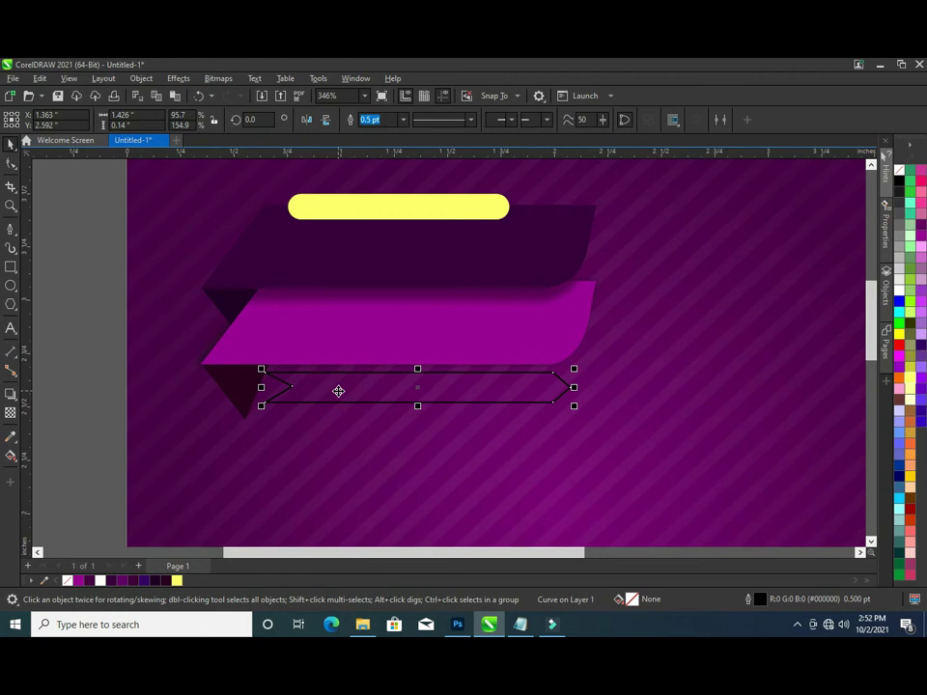
{"action": "left_click", "coordinate": [136, 581]}
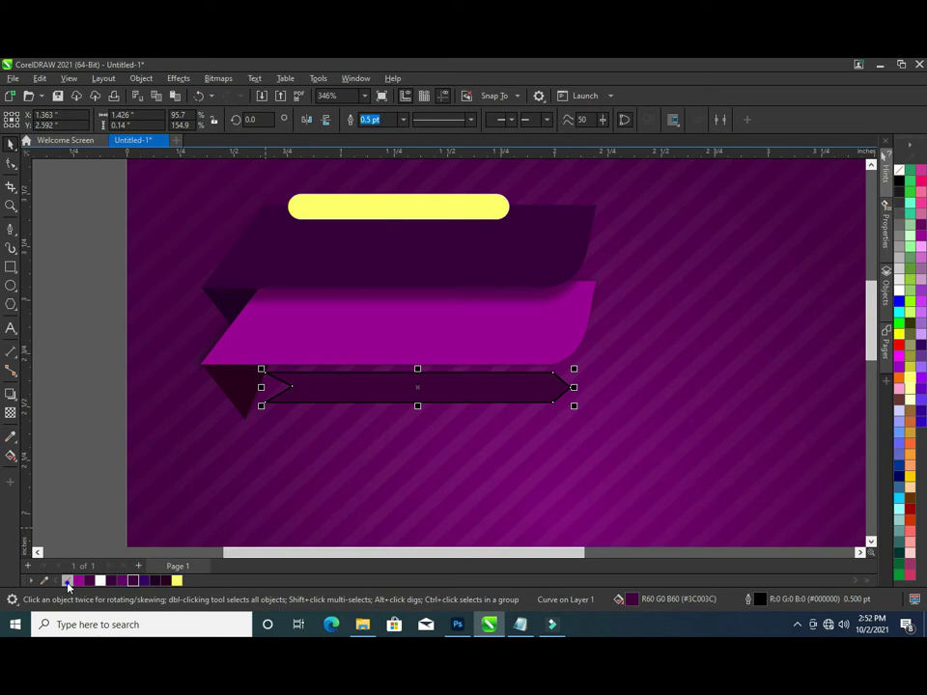
{"action": "key", "text": "Escape"}
{"action": "scroll", "coordinate": [577, 329], "scroll_direction": "down", "scroll_amount": 1}
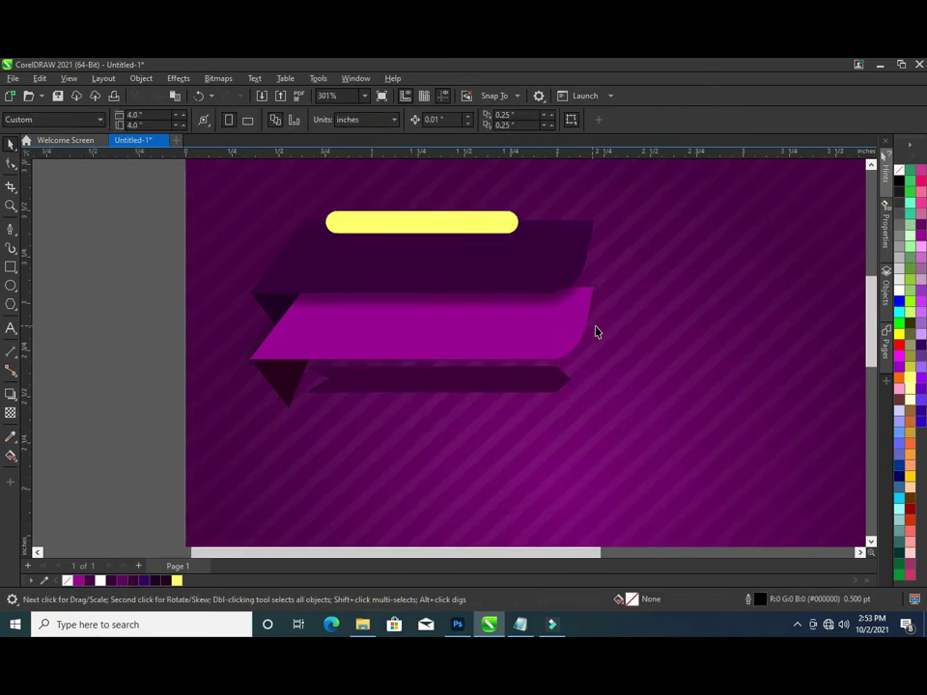
{"action": "scroll", "coordinate": [596, 332], "scroll_direction": "down", "scroll_amount": 1}
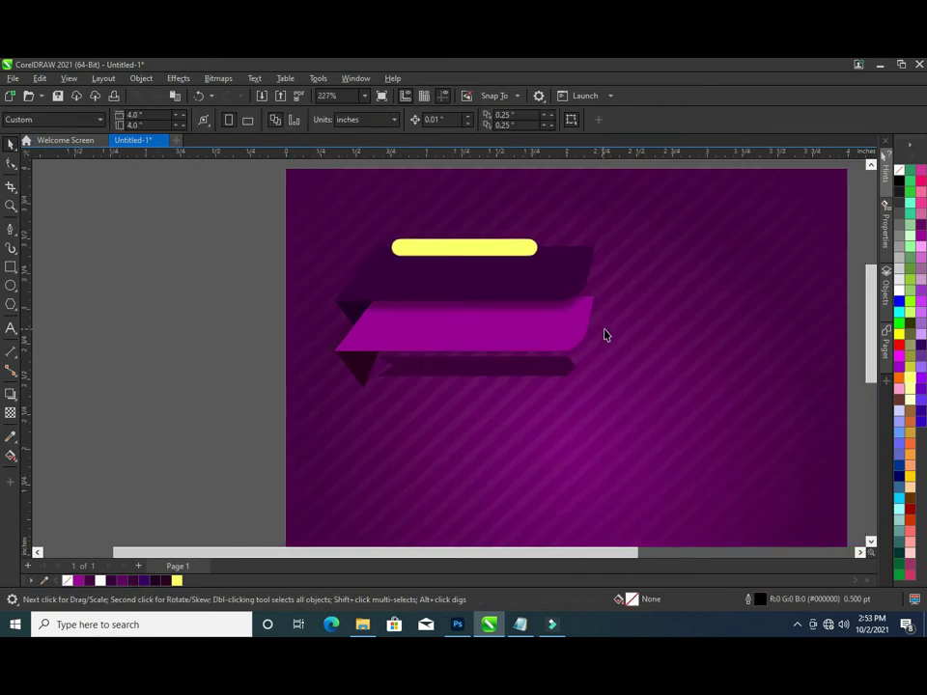
{"action": "scroll", "coordinate": [740, 352], "scroll_direction": "down", "scroll_amount": 2}
{"action": "scroll", "coordinate": [823, 383], "scroll_direction": "down", "scroll_amount": 1}
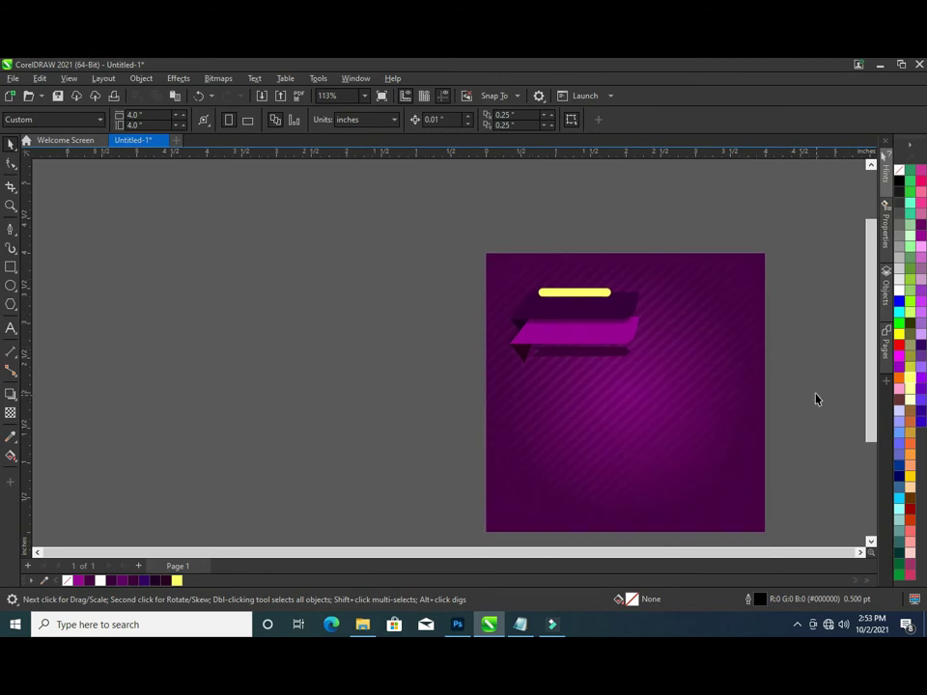
{"action": "scroll", "coordinate": [812, 389], "scroll_direction": "up", "scroll_amount": 1}
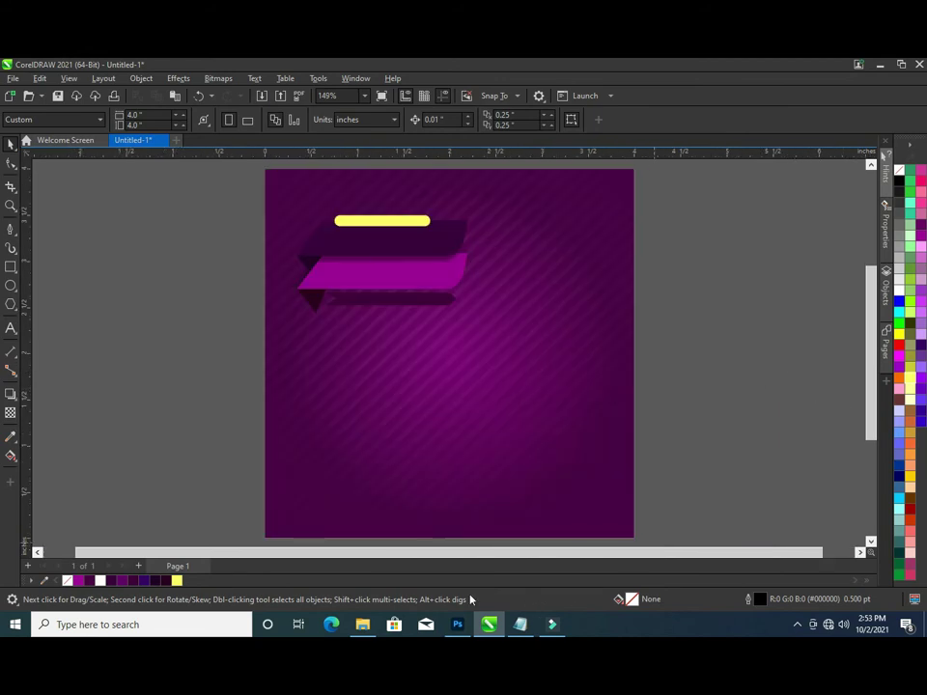
- Drag the stylish-young-woman shopping photo from the mega sales folder into the CorelDRAW document
{"action": "left_click", "coordinate": [362, 624]}
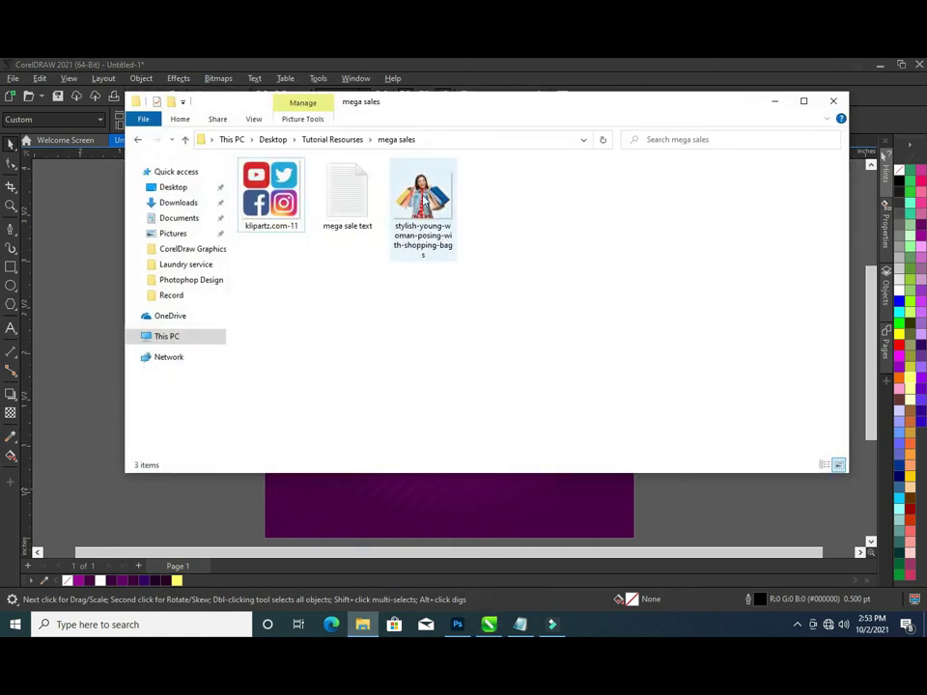
{"action": "left_click", "coordinate": [422, 200]}
{"action": "left_click_drag", "start_coordinate": [422, 201], "coordinate": [758, 325]}
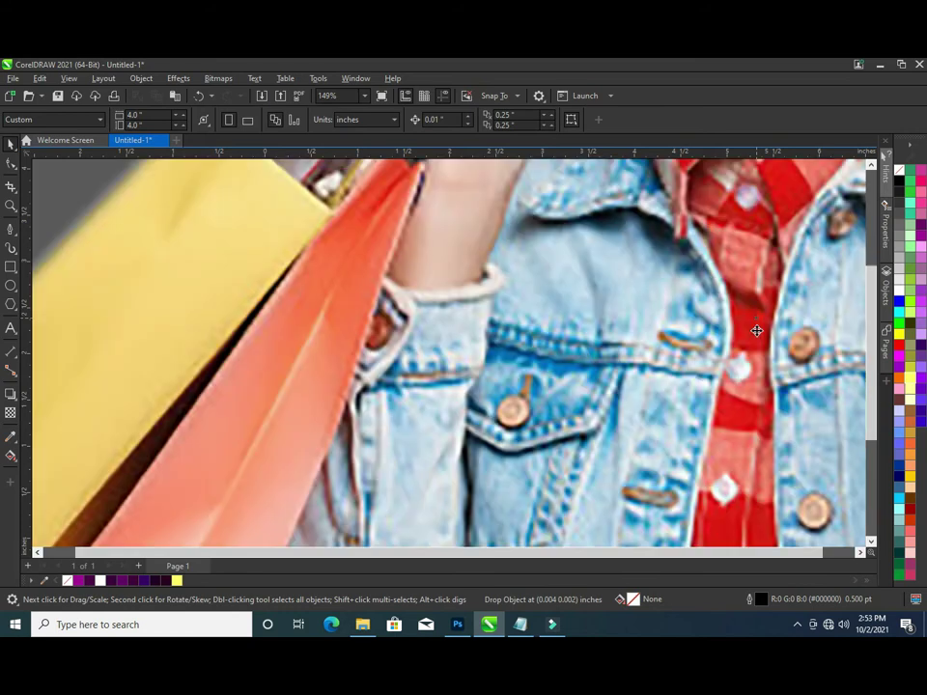
- Shrink the dropped photo to about a tenth of its size
{"action": "scroll", "coordinate": [728, 304], "scroll_direction": "down", "scroll_amount": 1}
{"action": "scroll", "coordinate": [715, 303], "scroll_direction": "down", "scroll_amount": 1}
{"action": "scroll", "coordinate": [715, 303], "scroll_direction": "down", "scroll_amount": 5}
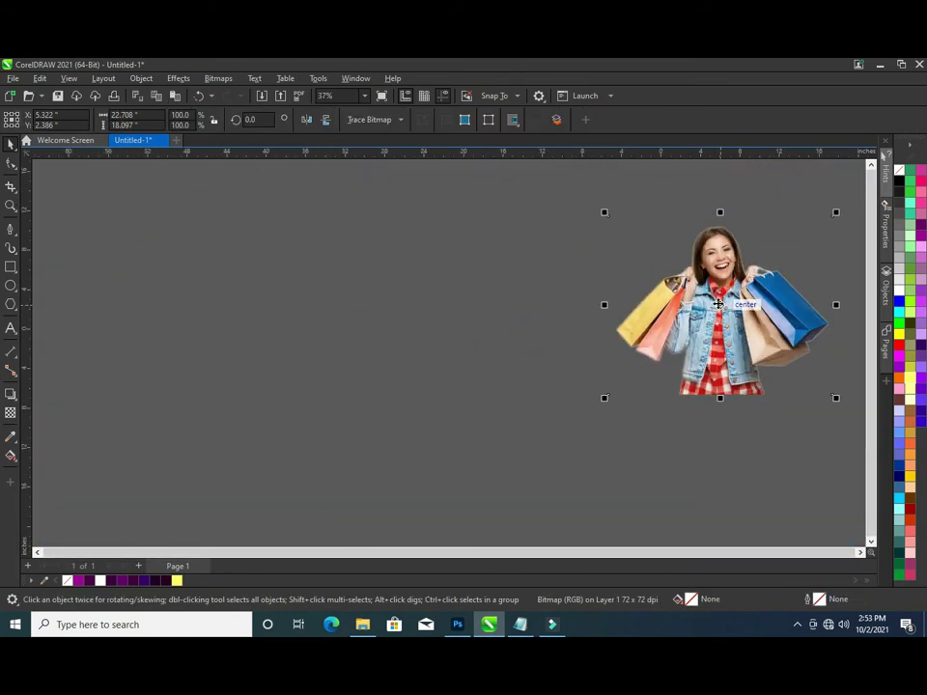
{"action": "scroll", "coordinate": [821, 383], "scroll_direction": "down", "scroll_amount": 1}
{"action": "mouse_move", "coordinate": [822, 385]}
{"action": "left_mouse_down"}
{"action": "mouse_move", "coordinate": [763, 328]}
{"action": "mouse_move", "coordinate": [709, 353]}
{"action": "left_mouse_up"}
{"action": "mouse_move", "coordinate": [729, 202]}
{"action": "left_mouse_down"}
{"action": "mouse_move", "coordinate": [555, 341]}
{"action": "mouse_move", "coordinate": [730, 307]}
{"action": "mouse_move", "coordinate": [594, 342]}
{"action": "mouse_move", "coordinate": [618, 382]}
{"action": "left_mouse_up"}
{"action": "key", "text": "F4"}
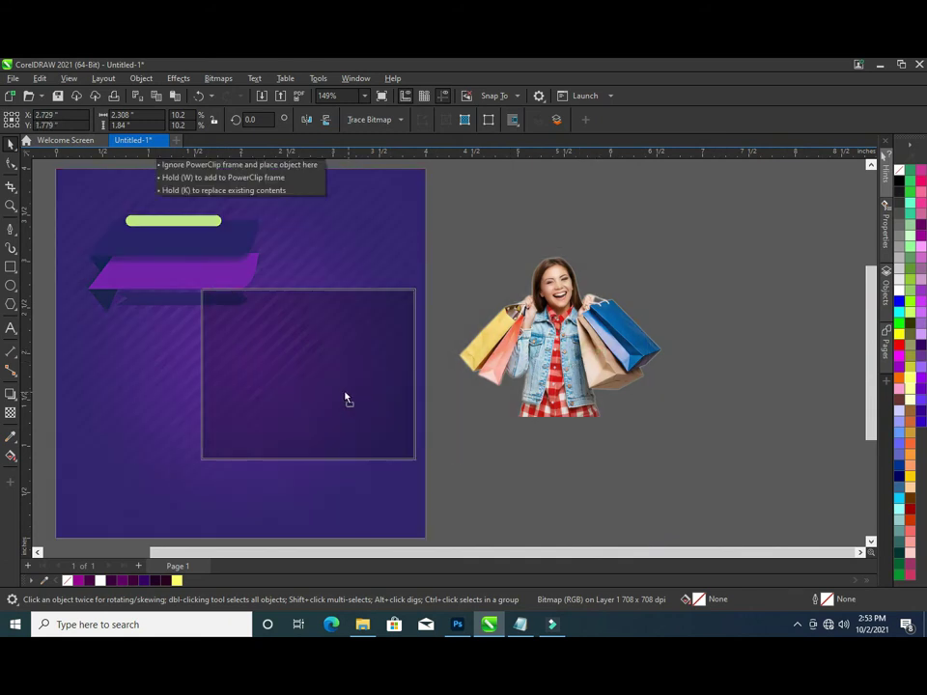
- Position the photo at the poster's lower right below the ribbon, about 11.4% scale
{"action": "left_click_drag", "start_coordinate": [573, 367], "coordinate": [321, 406]}
{"action": "scroll", "coordinate": [258, 294], "scroll_direction": "left", "scroll_amount": 3}
{"action": "mouse_move", "coordinate": [558, 397]}
{"action": "left_mouse_down"}
{"action": "mouse_move", "coordinate": [532, 462]}
{"action": "mouse_move", "coordinate": [536, 357]}
{"action": "left_mouse_up"}
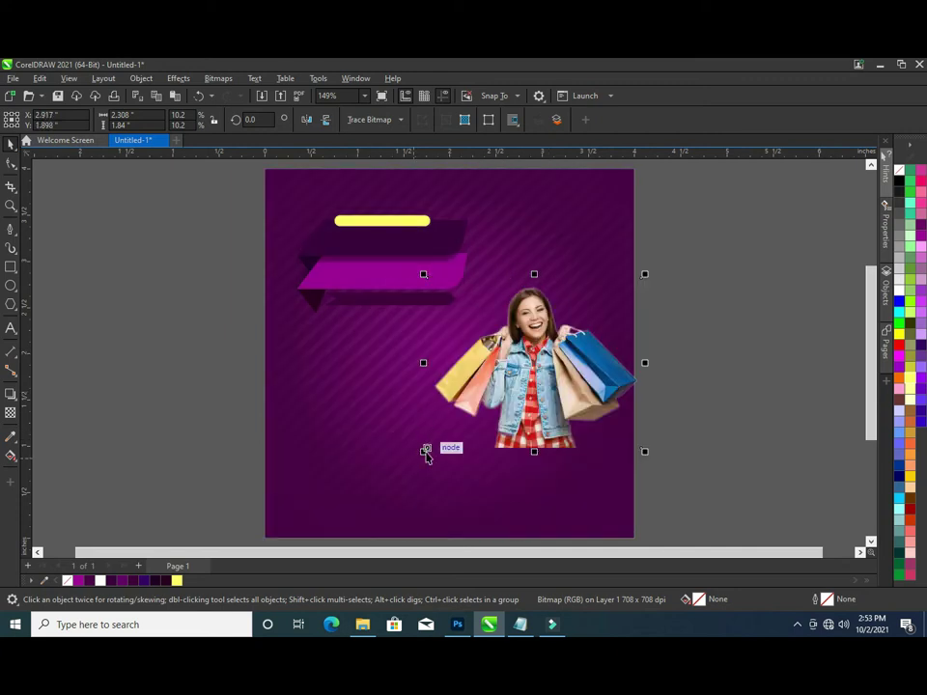
{"action": "left_click_drag", "start_coordinate": [423, 451], "coordinate": [383, 518]}
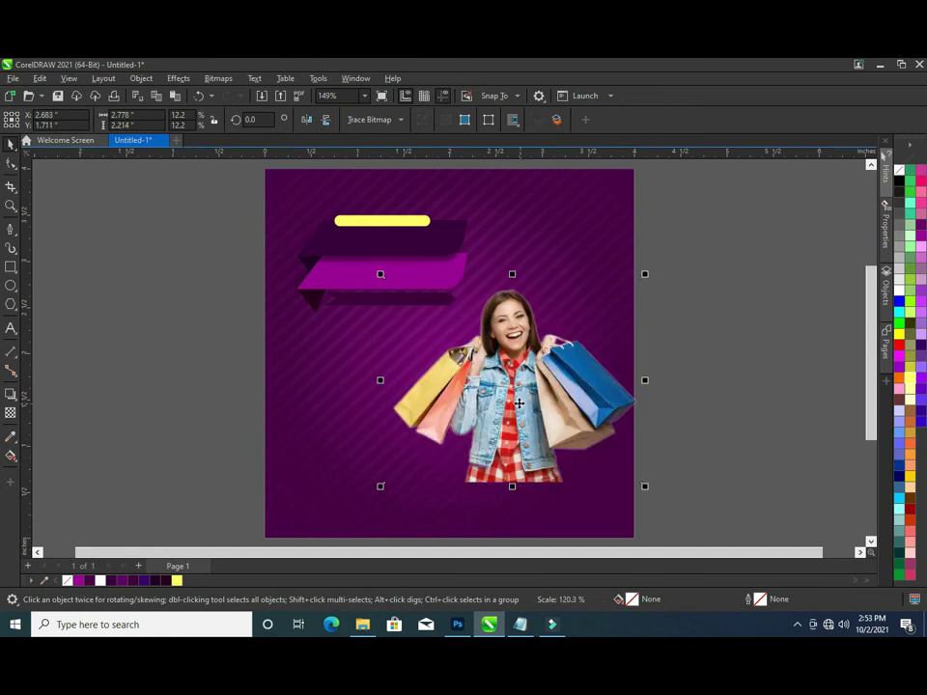
{"action": "left_click_drag", "start_coordinate": [530, 402], "coordinate": [513, 397]}
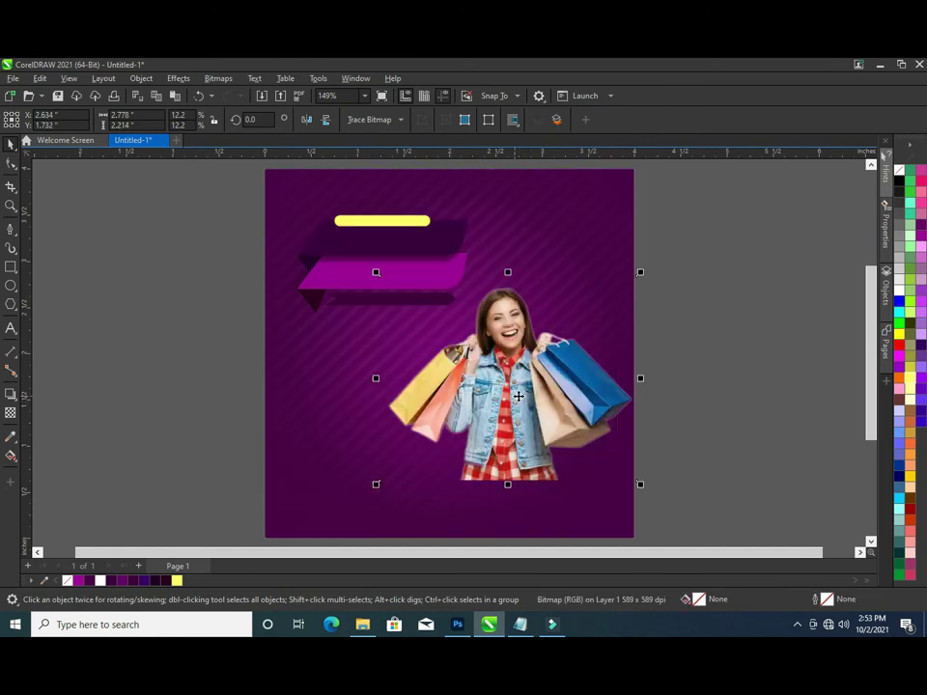
{"action": "left_click", "coordinate": [519, 396]}
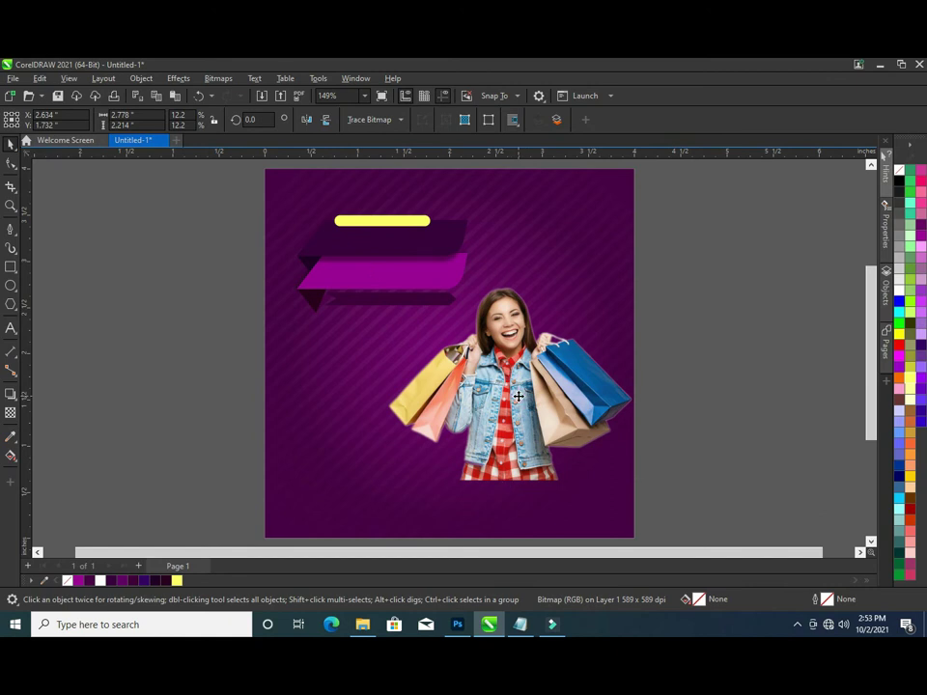
{"action": "mouse_move", "coordinate": [518, 396]}
{"action": "left_mouse_down"}
{"action": "mouse_move", "coordinate": [507, 404]}
{"action": "mouse_move", "coordinate": [509, 396]}
{"action": "left_mouse_up"}
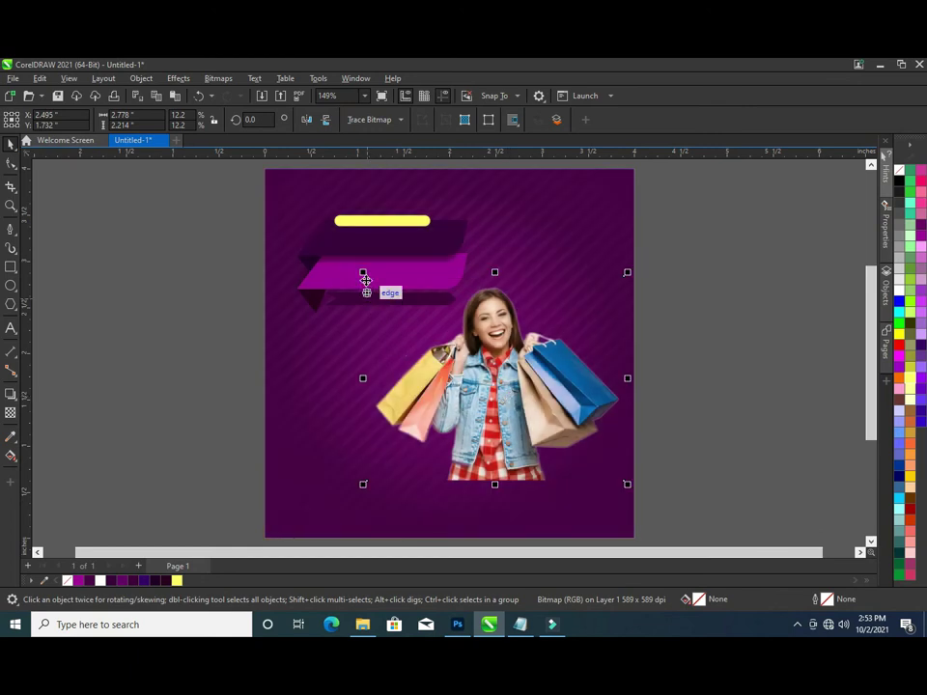
{"action": "left_click_drag", "start_coordinate": [363, 275], "coordinate": [380, 286]}
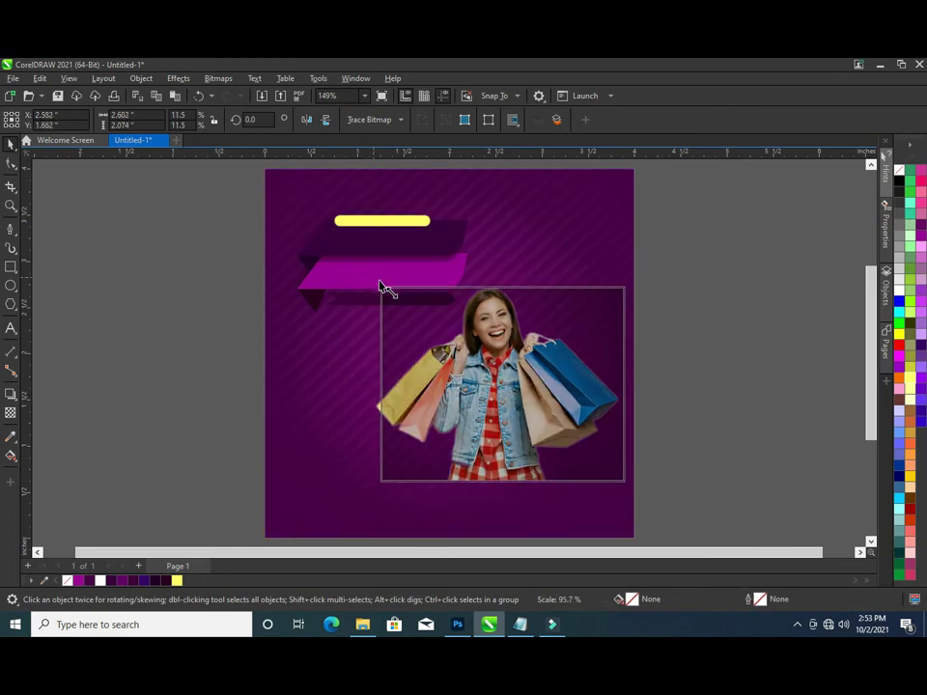
{"action": "left_click", "coordinate": [504, 364]}
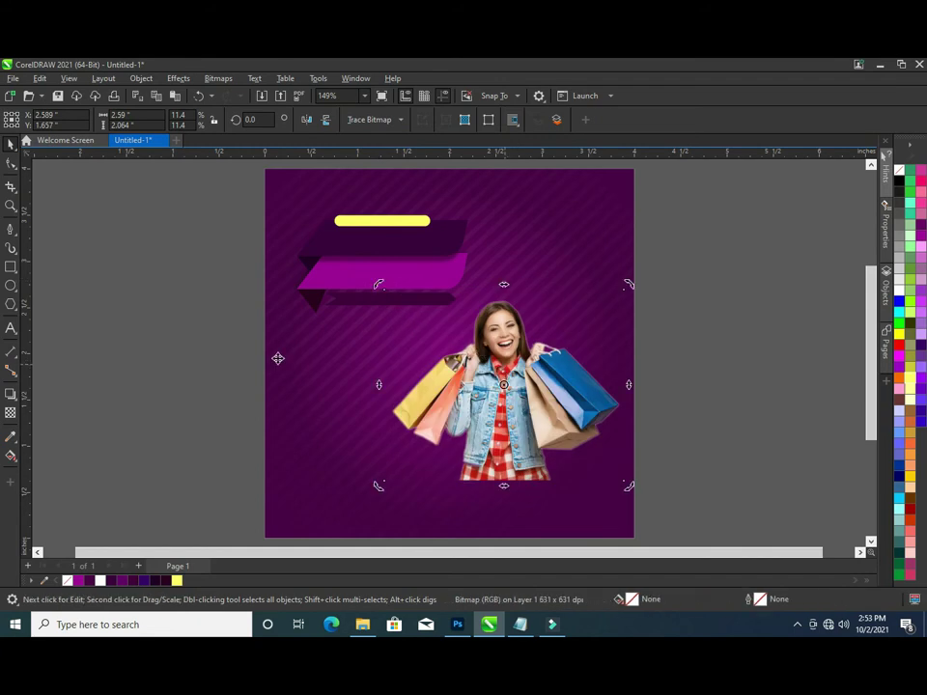
- Apply a linear fountain transparency rising from the photo's bottom edge and adjust where the fade starts
{"action": "left_click", "coordinate": [9, 413]}
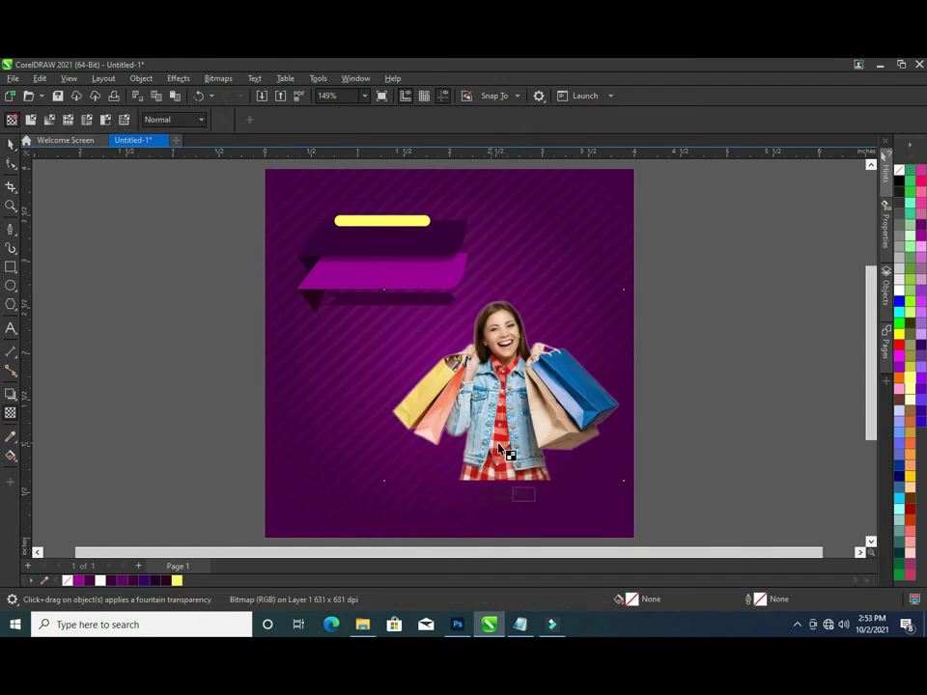
{"action": "left_click_drag", "start_coordinate": [499, 440], "coordinate": [501, 476]}
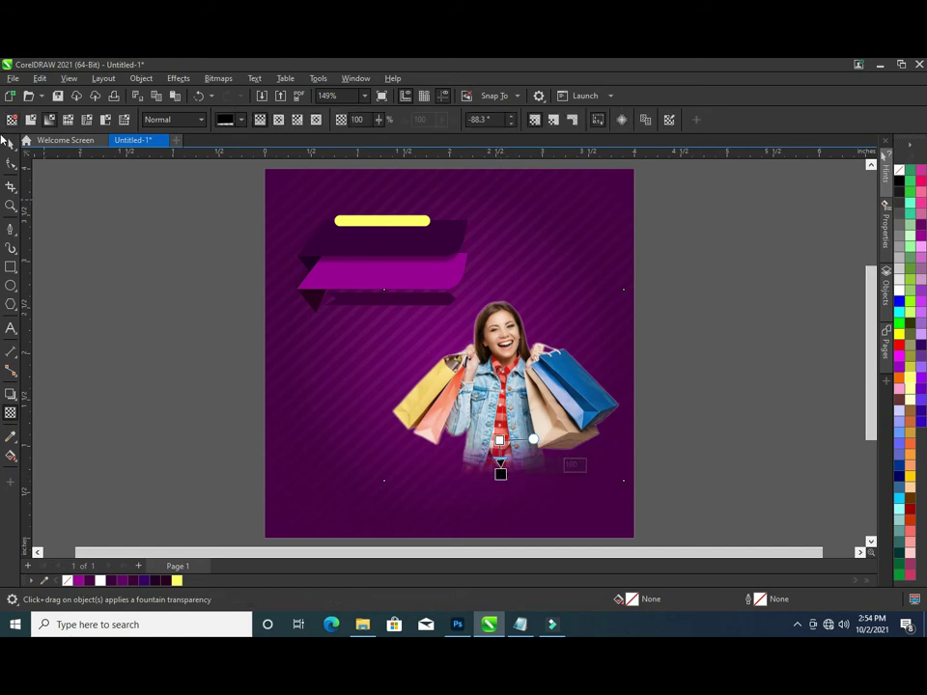
{"action": "scroll", "coordinate": [500, 472], "scroll_direction": "up", "scroll_amount": 2}
{"action": "scroll", "coordinate": [513, 462], "scroll_direction": "up", "scroll_amount": 2}
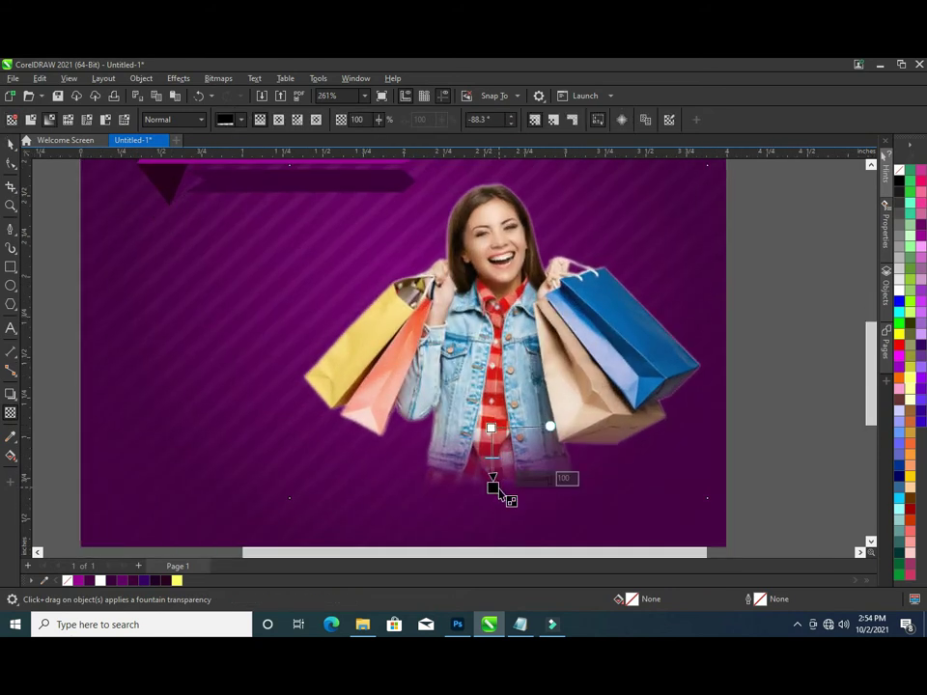
{"action": "mouse_move", "coordinate": [492, 476]}
{"action": "left_mouse_down"}
{"action": "mouse_move", "coordinate": [492, 466]}
{"action": "mouse_move", "coordinate": [491, 481]}
{"action": "left_mouse_up"}
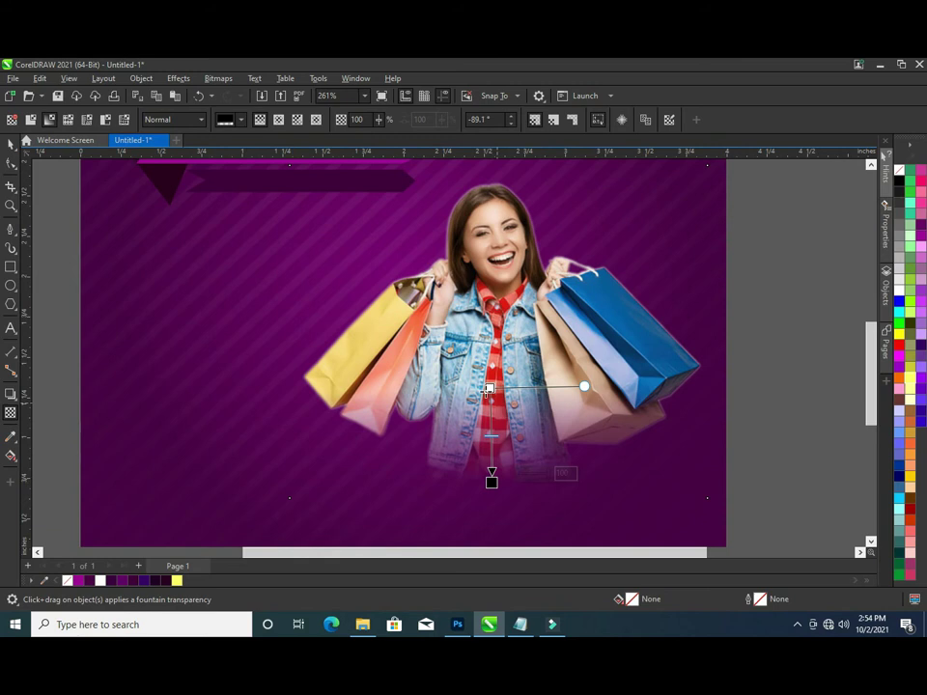
{"action": "left_click_drag", "start_coordinate": [490, 388], "coordinate": [490, 404]}
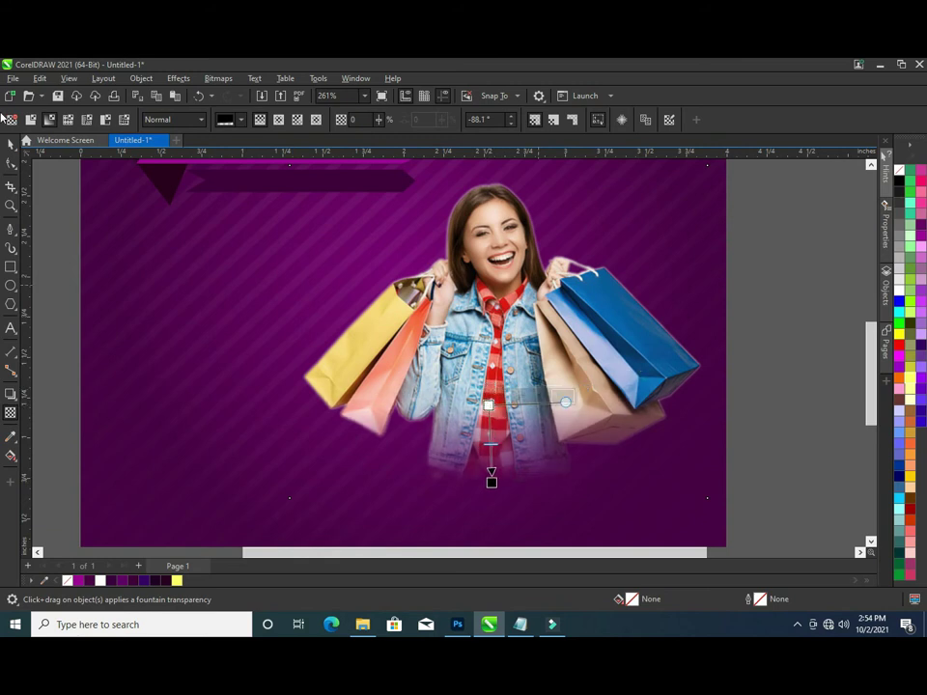
{"action": "left_click", "coordinate": [12, 143]}
{"action": "key", "text": "shift+F4"}
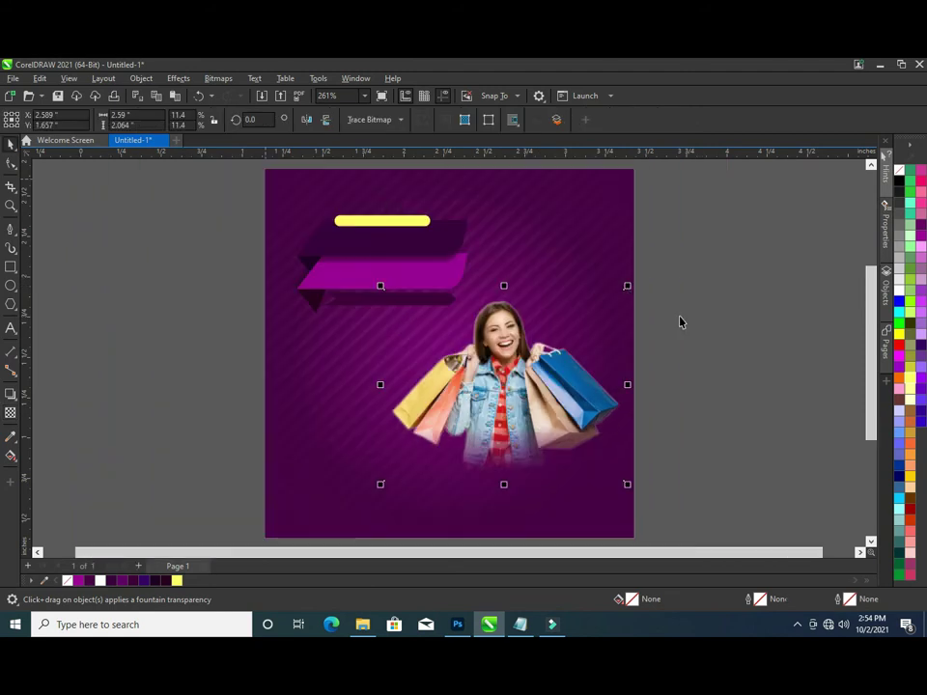
{"action": "left_click", "coordinate": [643, 325]}
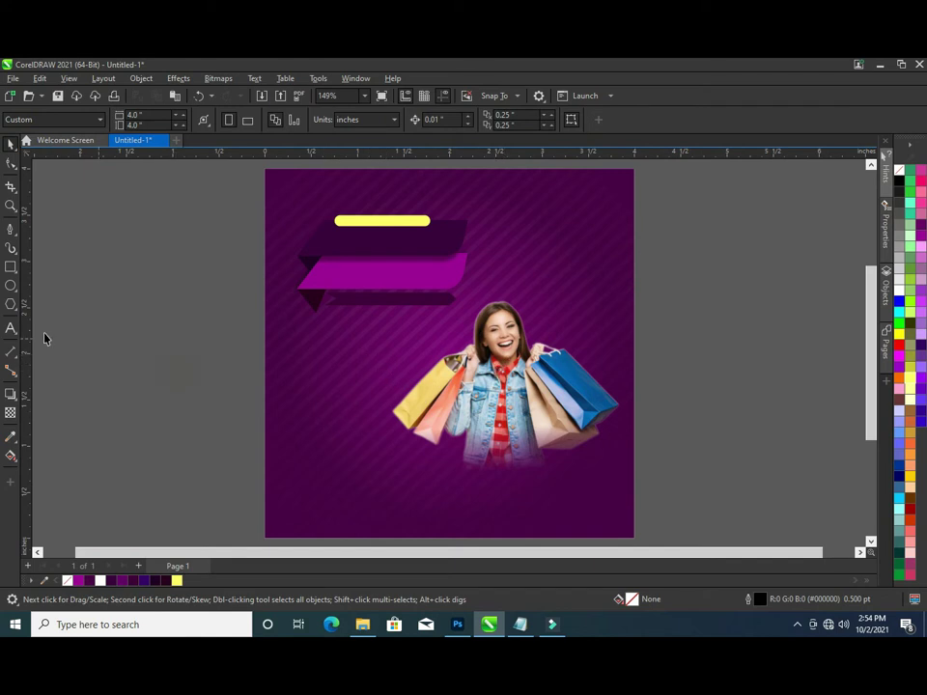
{"action": "left_click", "coordinate": [551, 624]}
{"action": "left_click", "coordinate": [520, 625]}
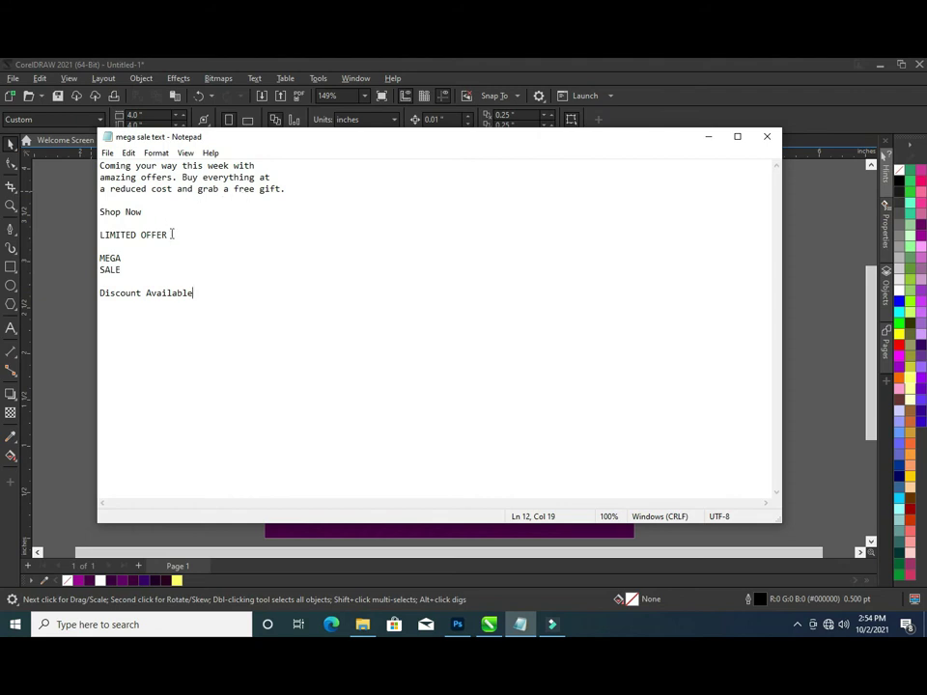
{"action": "left_click_drag", "start_coordinate": [172, 234], "coordinate": [99, 234]}
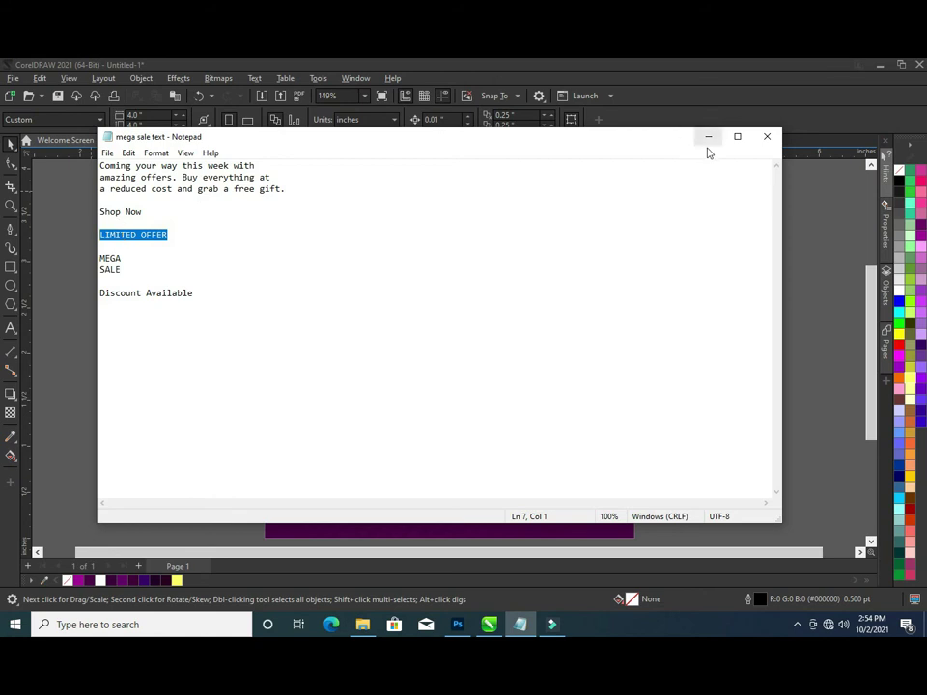
{"action": "left_click", "coordinate": [708, 141]}
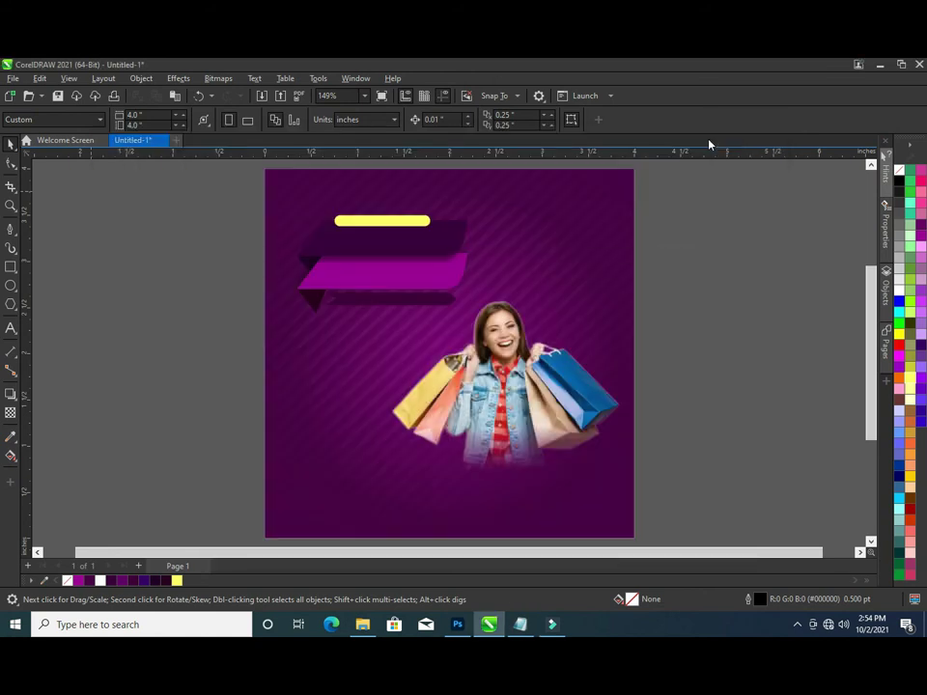
- Add the text LIMITED OFFER to the left of the poster
{"action": "left_click", "coordinate": [8, 331]}
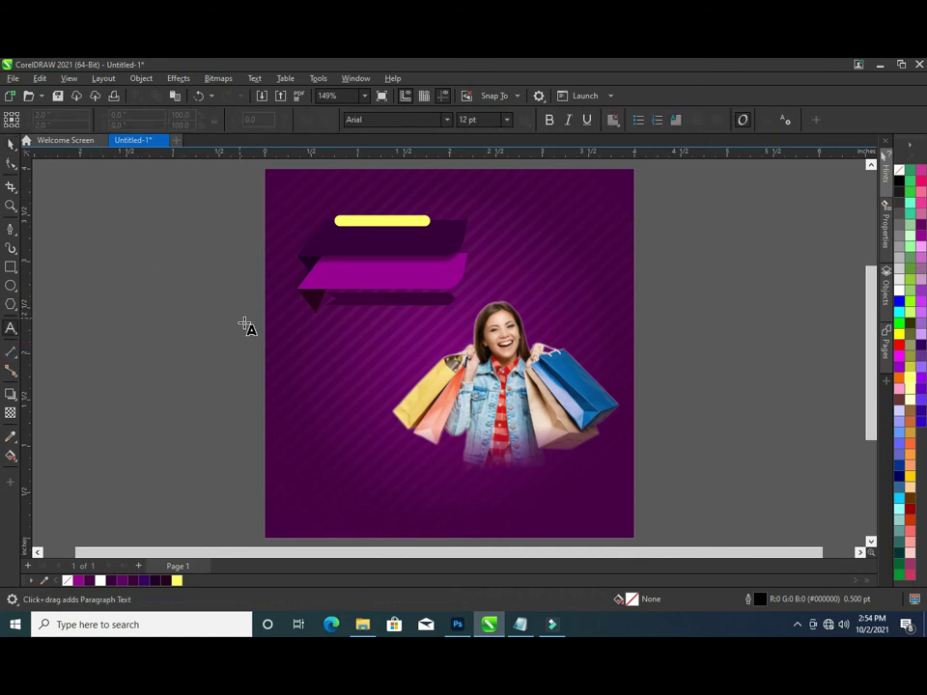
{"action": "left_click", "coordinate": [146, 322]}
{"action": "type", "text": "LIMITED OFFER"}
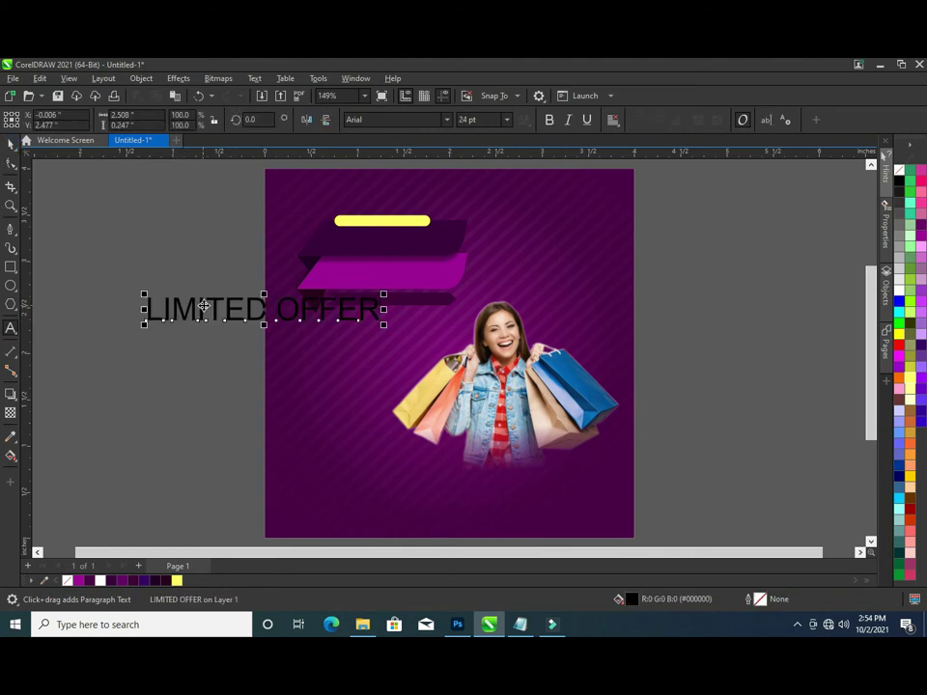
{"action": "left_click_drag", "start_coordinate": [205, 310], "coordinate": [134, 337]}
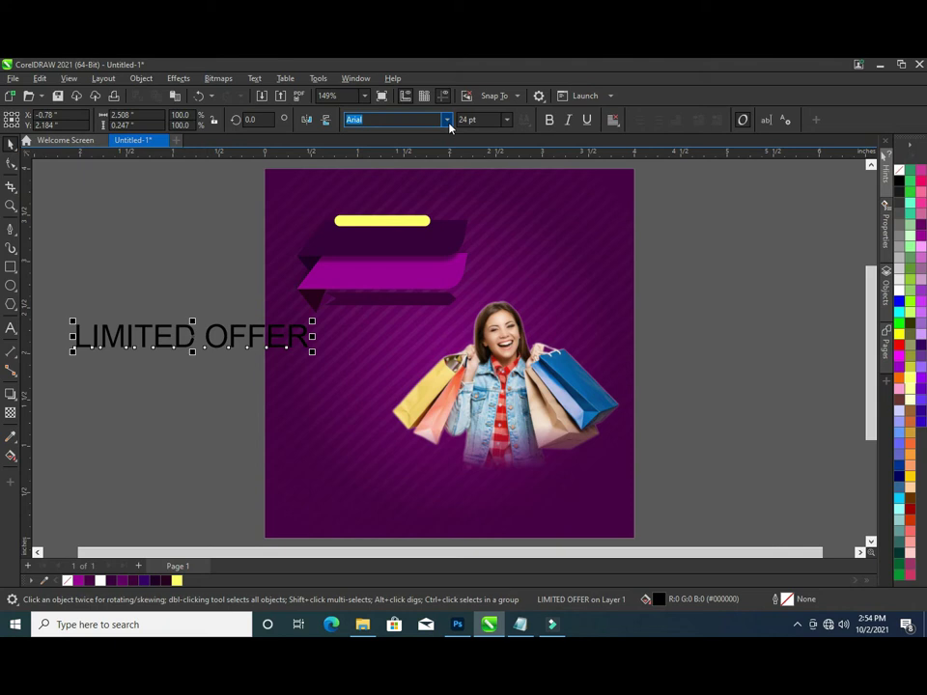
- Set LIMITED OFFER in Futura Md BT bold and nudge it slightly left
{"action": "left_click", "coordinate": [447, 120]}
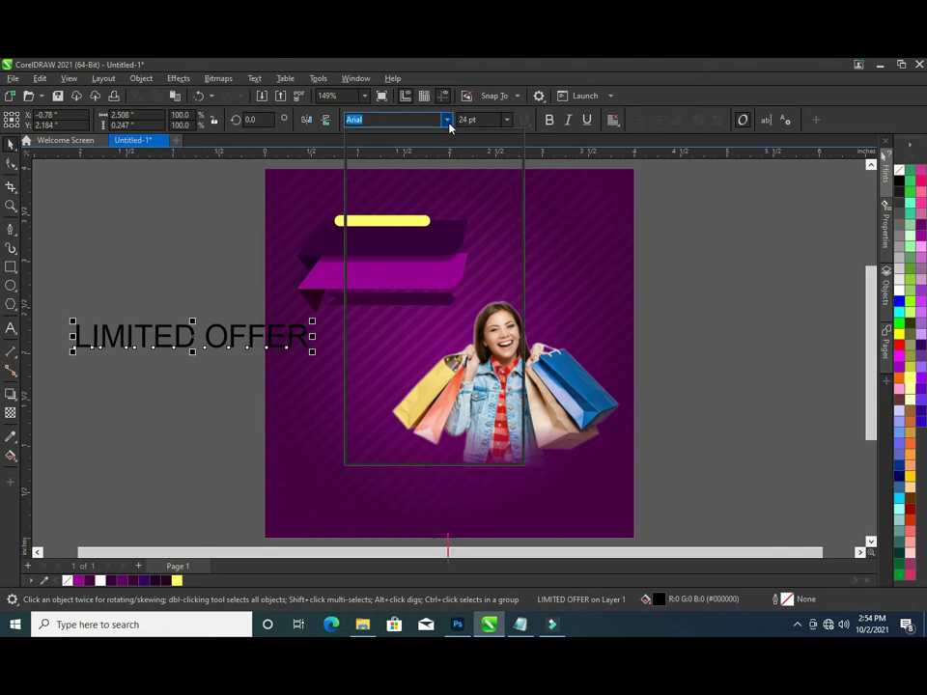
{"action": "key", "text": "Escape"}
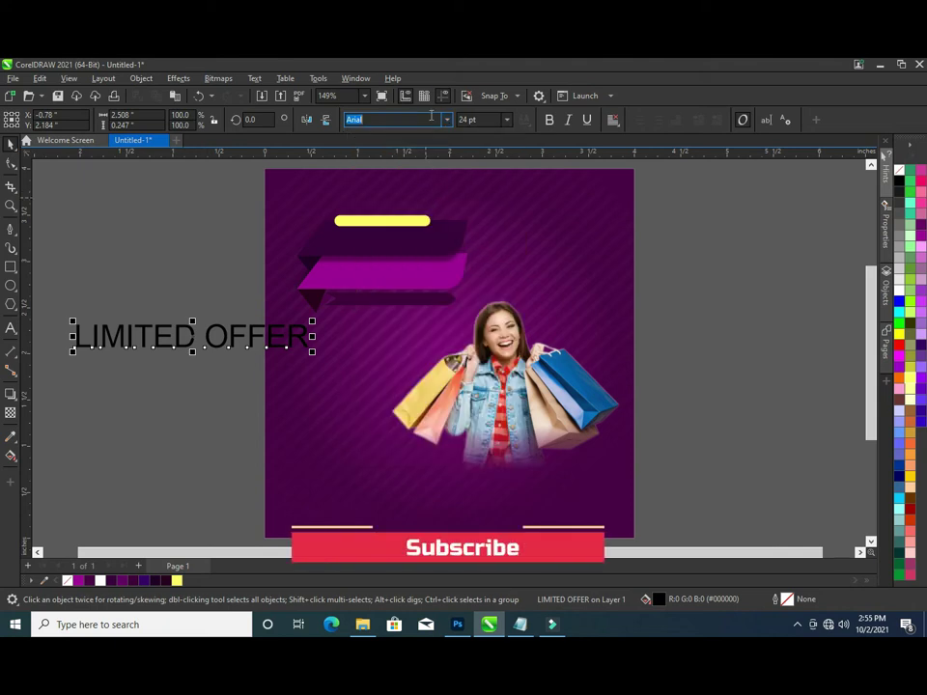
{"action": "left_click", "coordinate": [447, 120]}
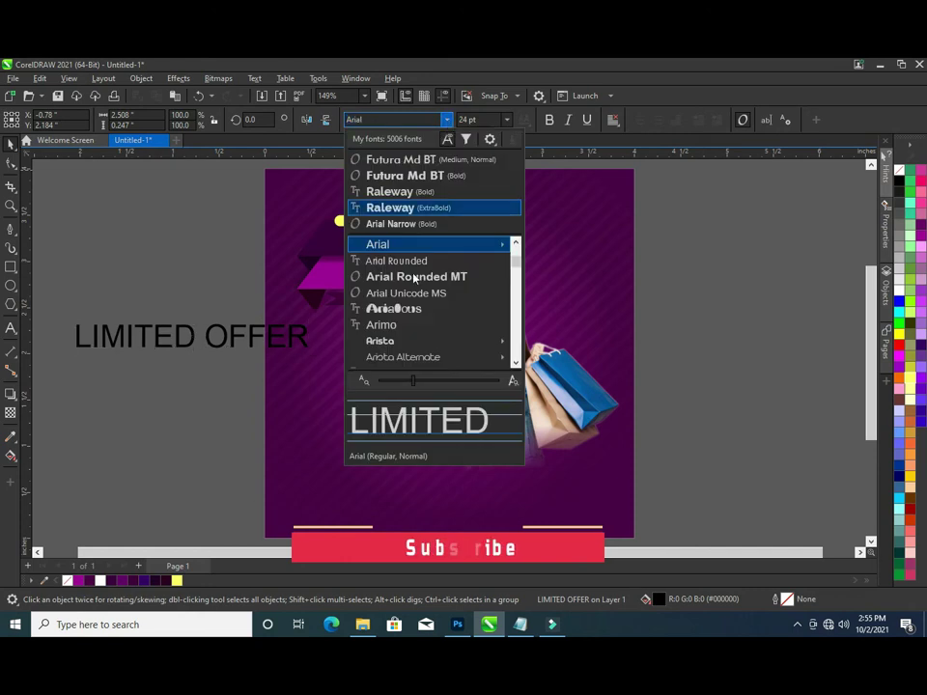
{"action": "scroll", "coordinate": [404, 326], "scroll_direction": "down", "scroll_amount": 1}
{"action": "scroll", "coordinate": [401, 324], "scroll_direction": "down", "scroll_amount": 1}
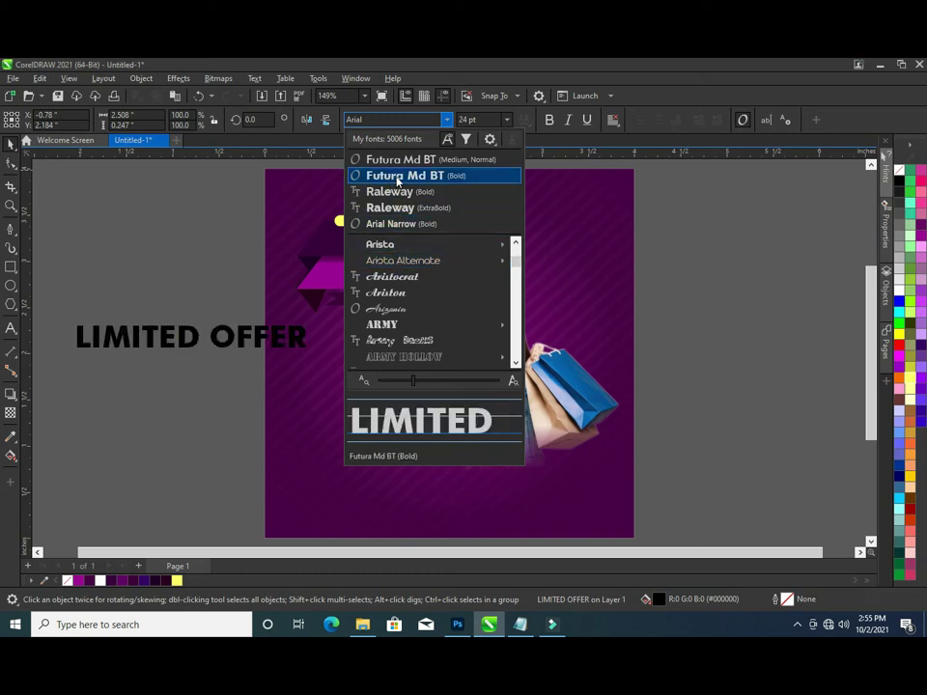
{"action": "left_click", "coordinate": [396, 180]}
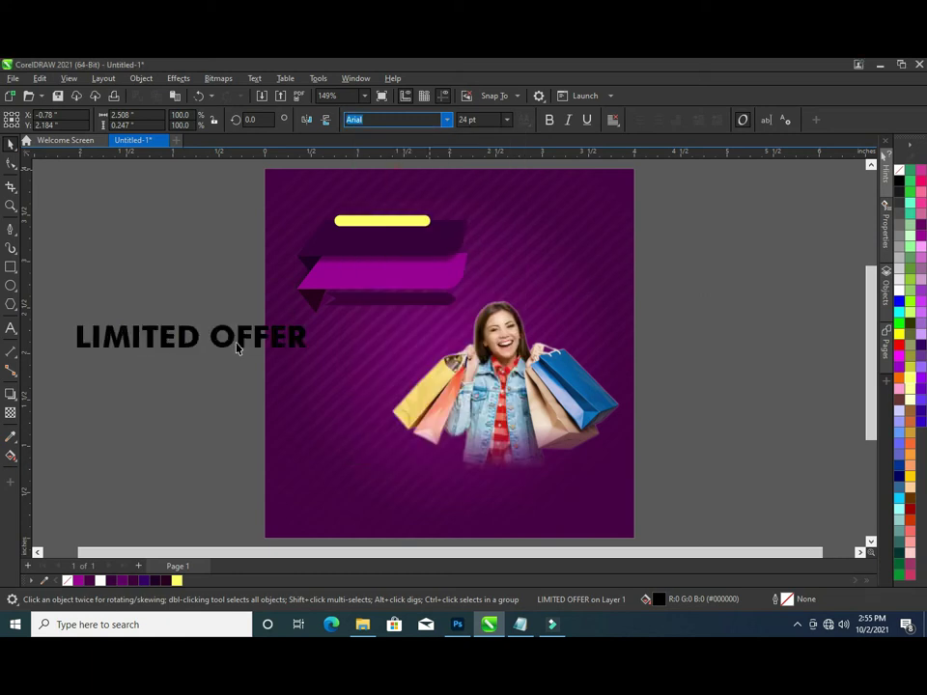
{"action": "left_click", "coordinate": [304, 343]}
{"action": "left_click_drag", "start_coordinate": [315, 355], "coordinate": [228, 346]}
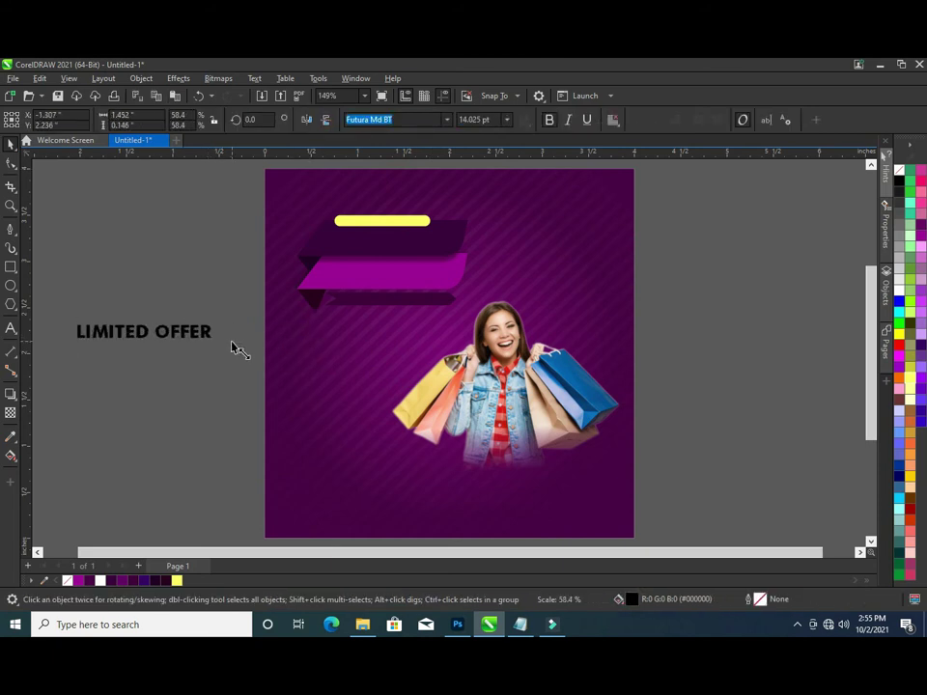
- Move LIMITED OFFER onto the dark banner, make it white and scale it to about half
{"action": "scroll", "coordinate": [337, 263], "scroll_direction": "up", "scroll_amount": 2}
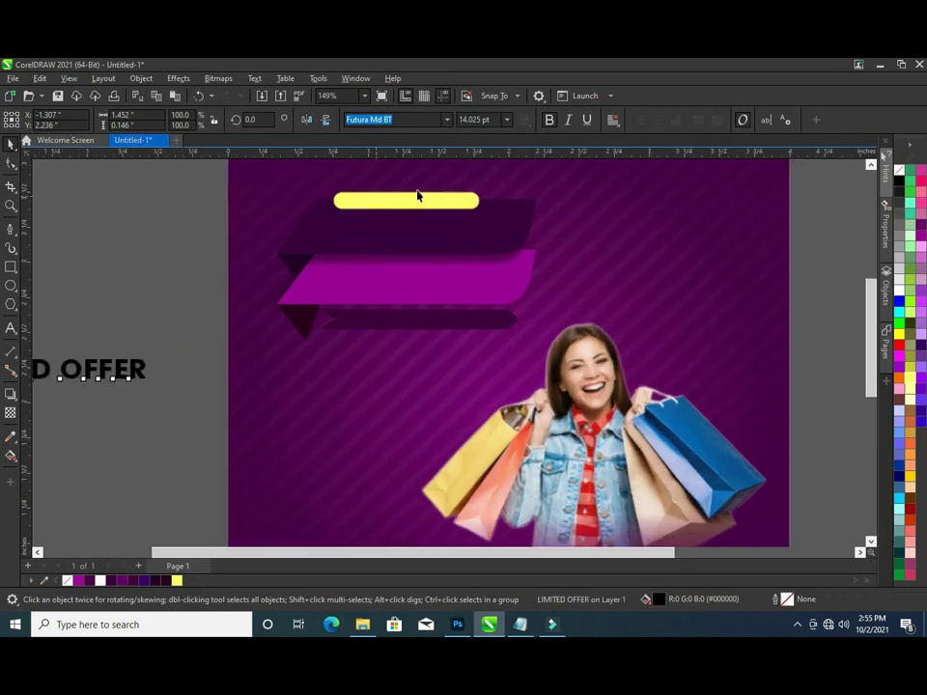
{"action": "left_click_drag", "start_coordinate": [133, 372], "coordinate": [290, 277]}
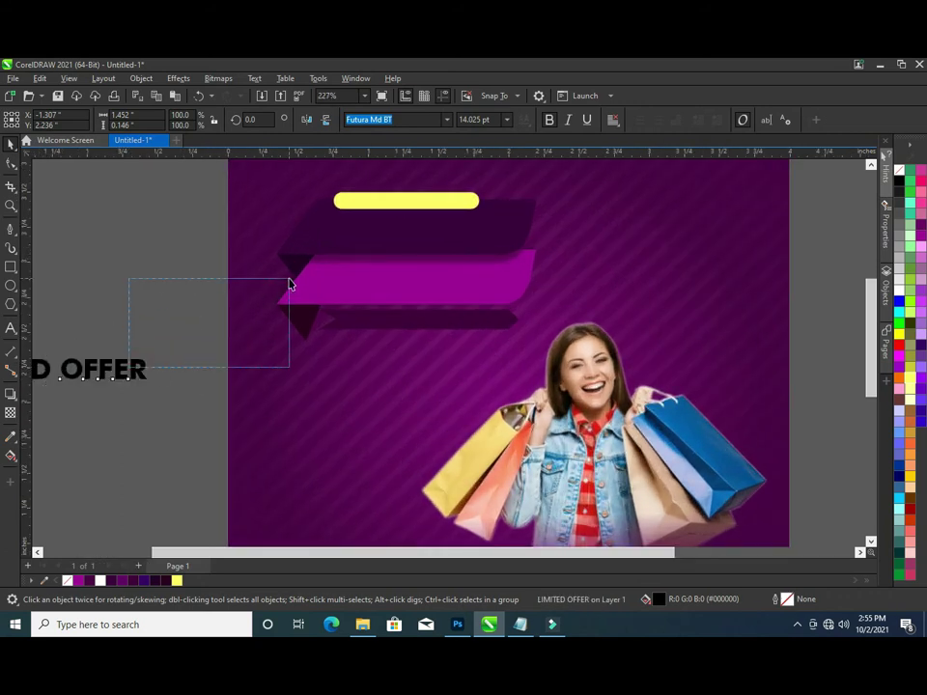
{"action": "left_click_drag", "start_coordinate": [135, 370], "coordinate": [432, 224]}
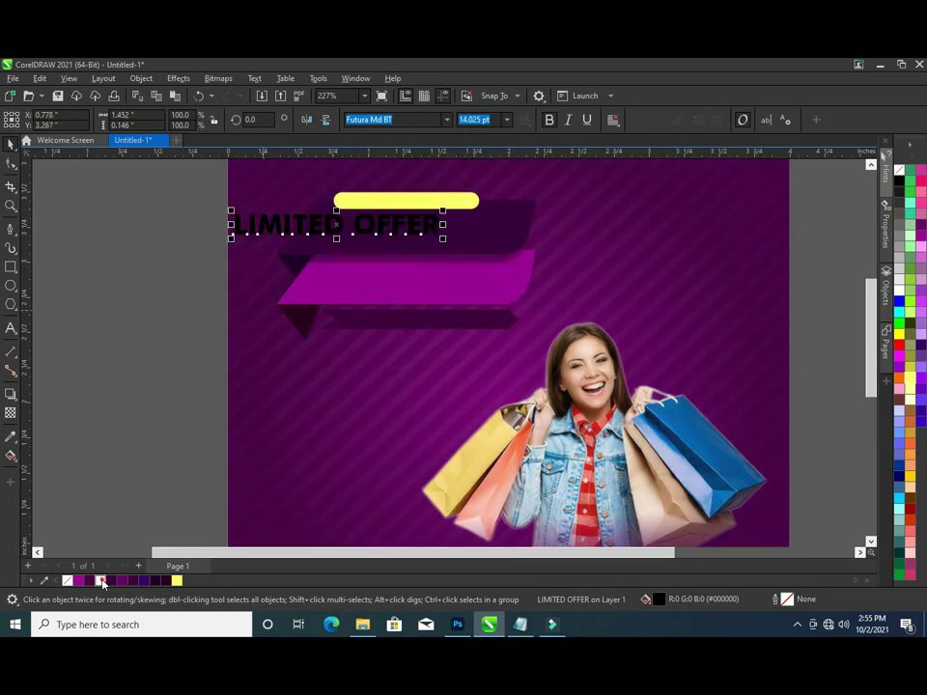
{"action": "left_click", "coordinate": [102, 580]}
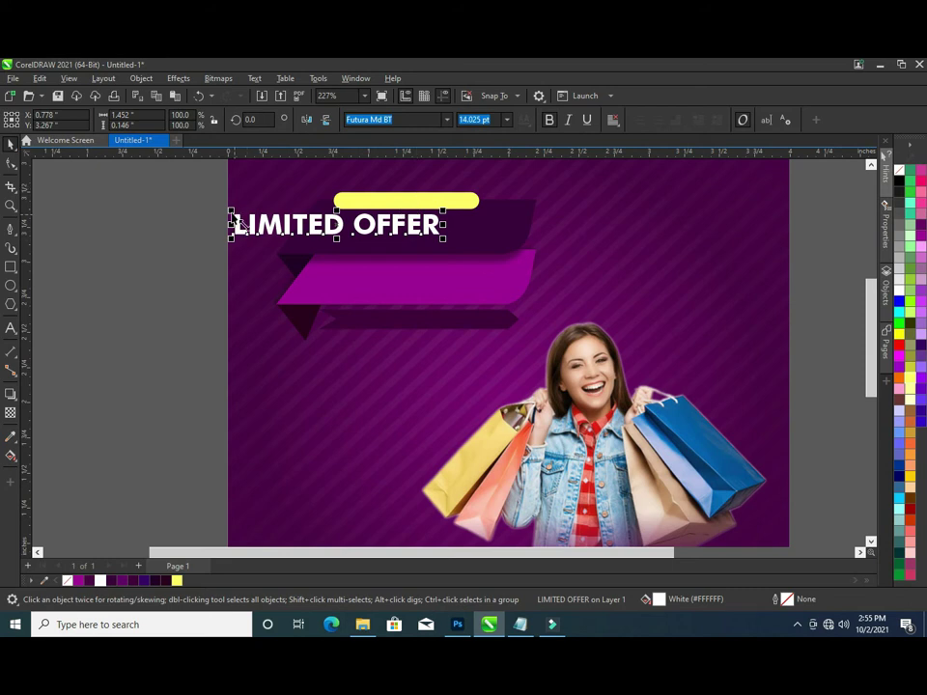
{"action": "mouse_move", "coordinate": [238, 224]}
{"action": "left_mouse_down"}
{"action": "mouse_move", "coordinate": [345, 247]}
{"action": "mouse_move", "coordinate": [349, 224]}
{"action": "left_mouse_up"}
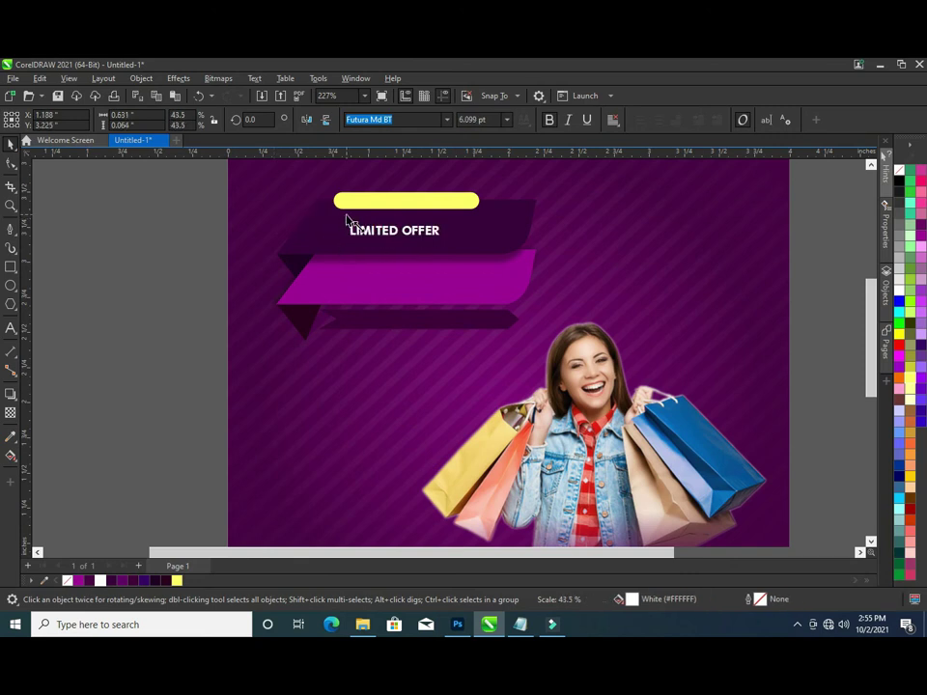
- Zoom in on the ribbon and place LIMITED OFFER on the yellow pill
{"action": "scroll", "coordinate": [870, 279], "scroll_direction": "up", "scroll_amount": 3}
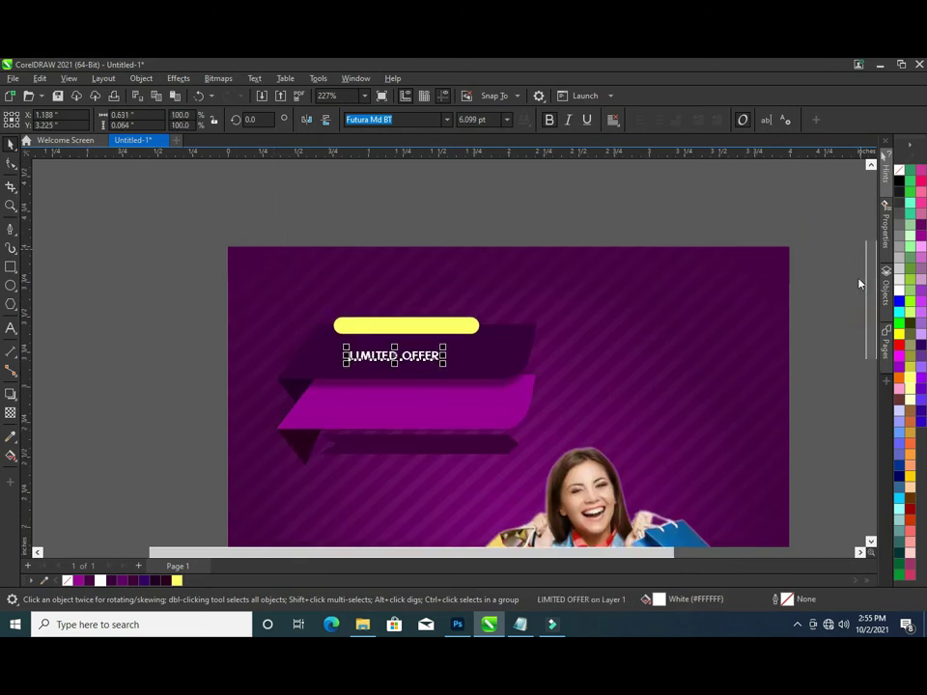
{"action": "key", "text": "z"}
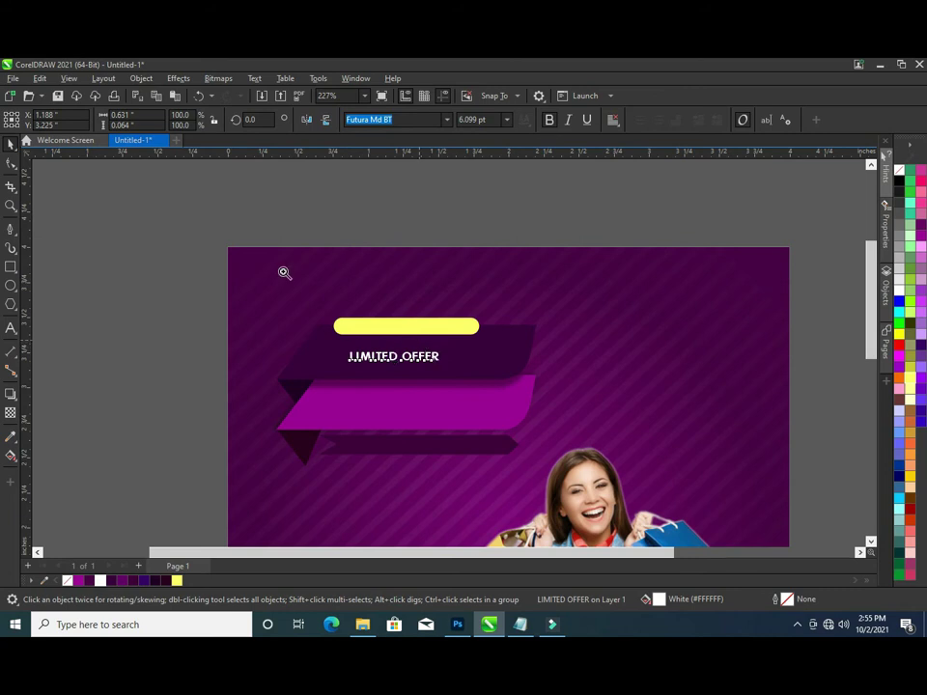
{"action": "left_click_drag", "start_coordinate": [215, 228], "coordinate": [560, 493]}
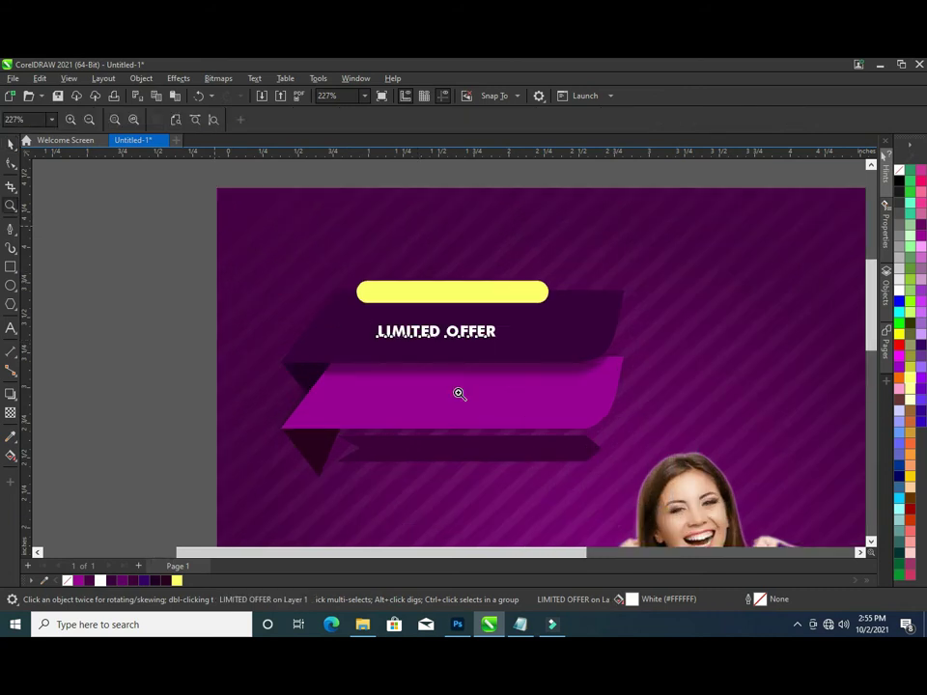
{"action": "left_click", "coordinate": [10, 143]}
{"action": "left_click", "coordinate": [444, 331]}
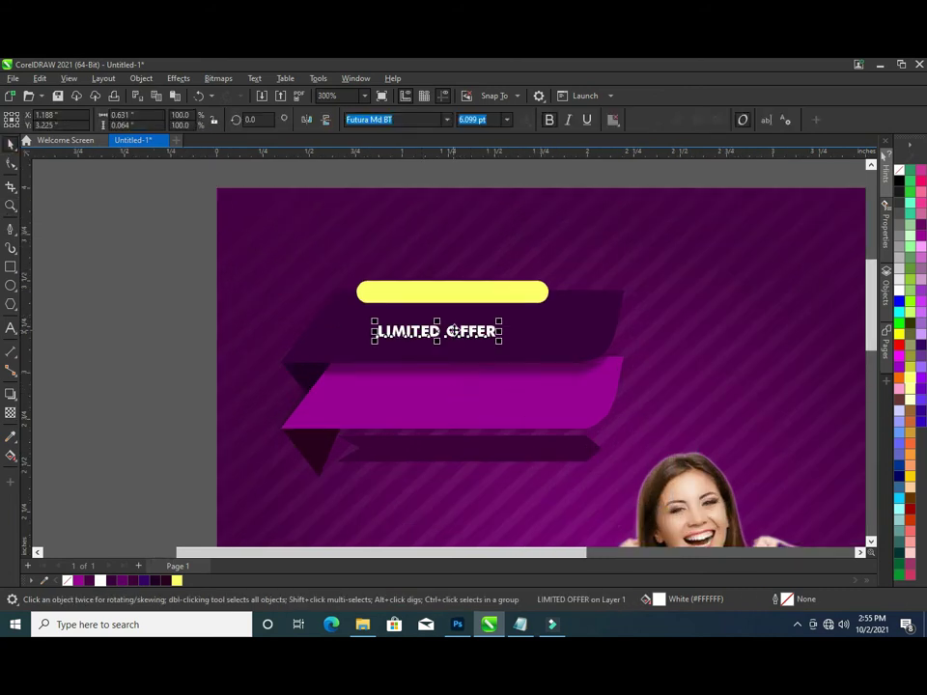
{"action": "left_click_drag", "start_coordinate": [459, 331], "coordinate": [466, 293]}
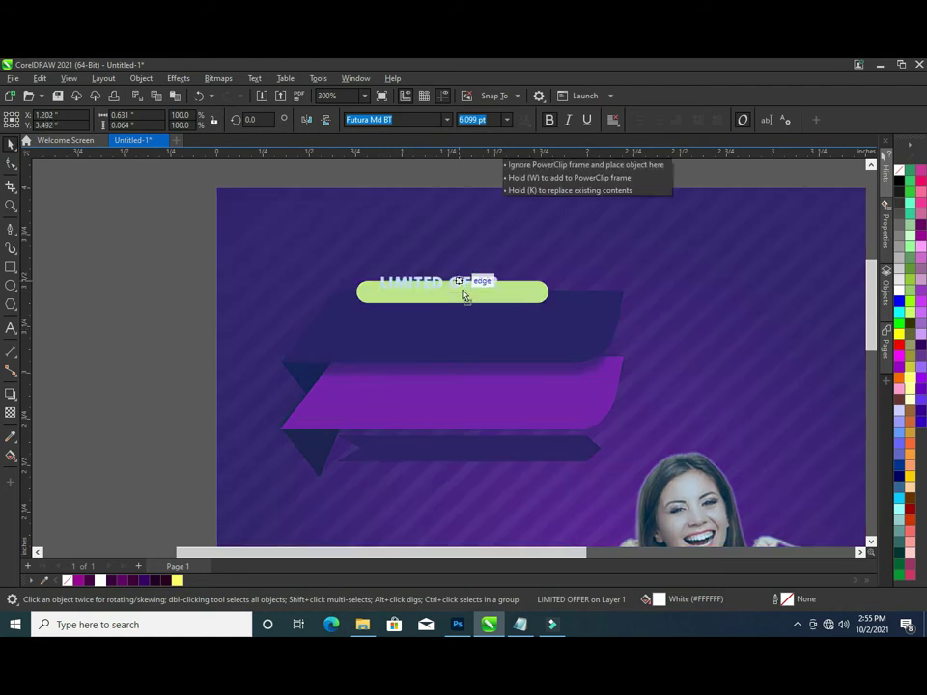
{"action": "left_click_drag", "start_coordinate": [465, 293], "coordinate": [466, 293]}
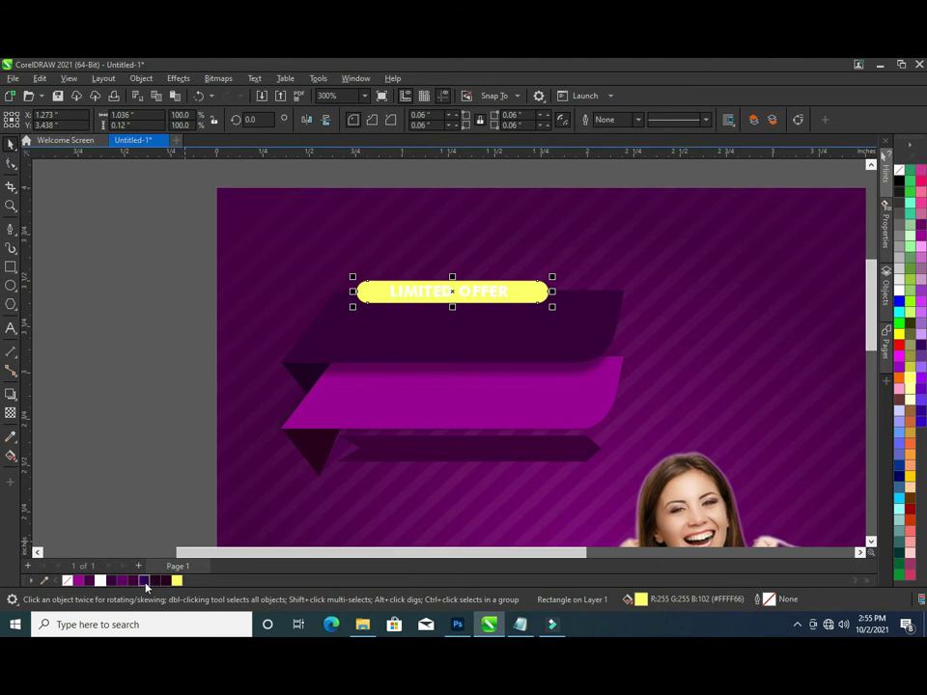
- Recolour the pill olive, narrow it, and centre the label on it
{"action": "left_click", "coordinate": [911, 357]}
{"action": "left_click", "coordinate": [156, 348]}
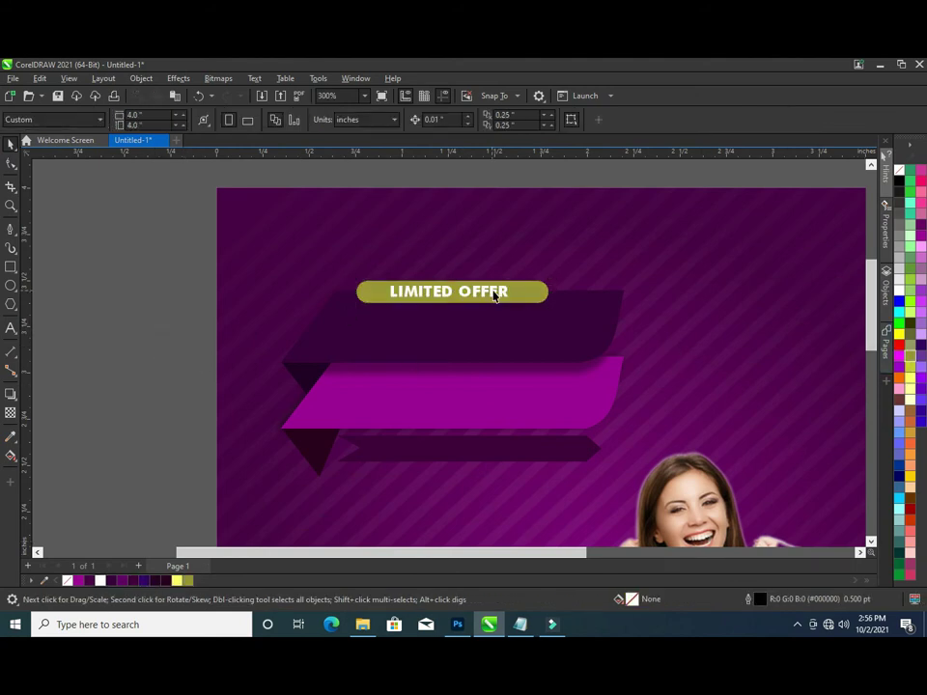
{"action": "left_click", "coordinate": [498, 295]}
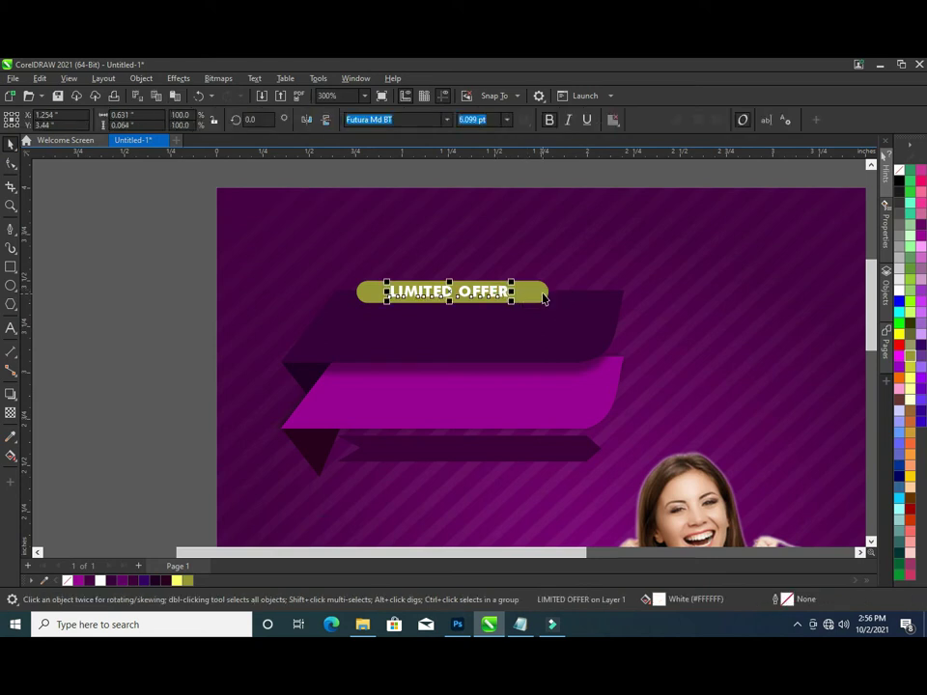
{"action": "left_click", "coordinate": [547, 295]}
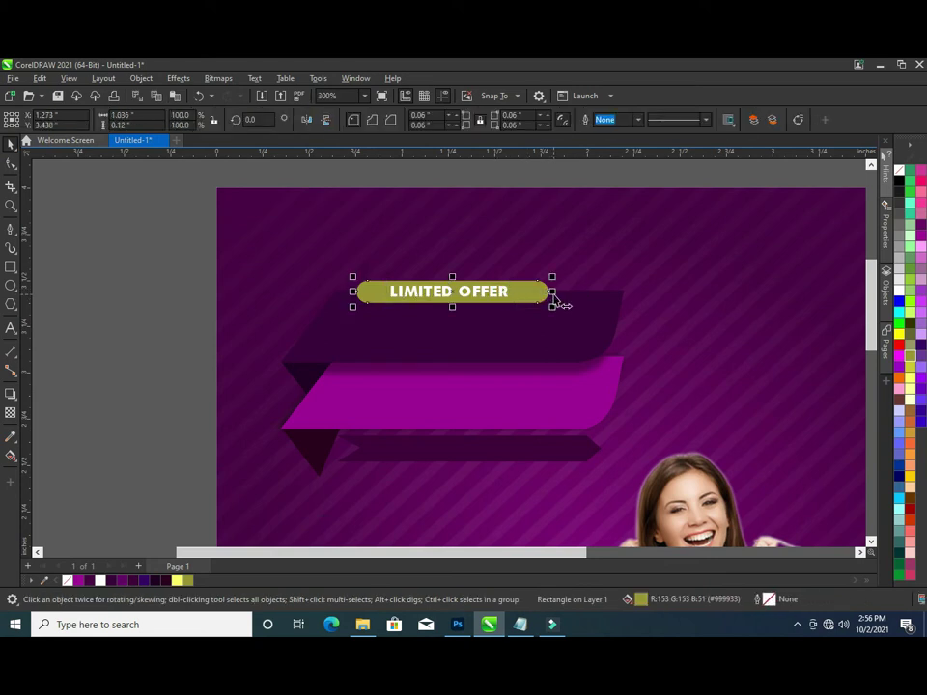
{"action": "left_click_drag", "start_coordinate": [554, 294], "coordinate": [532, 302]}
{"action": "left_click_drag", "start_coordinate": [139, 255], "coordinate": [558, 336]}
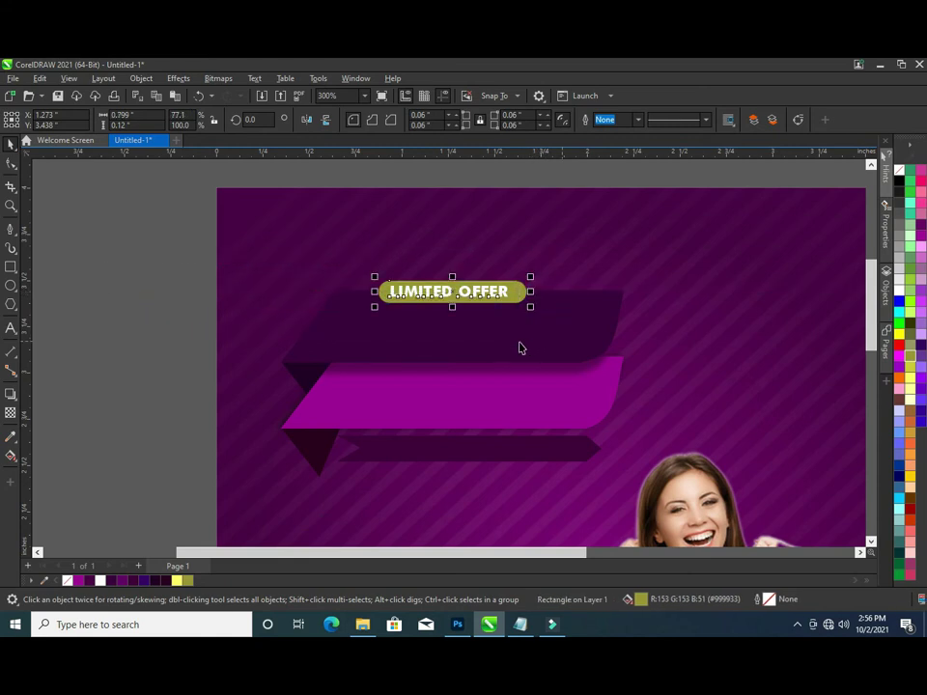
{"action": "key", "text": "c"}
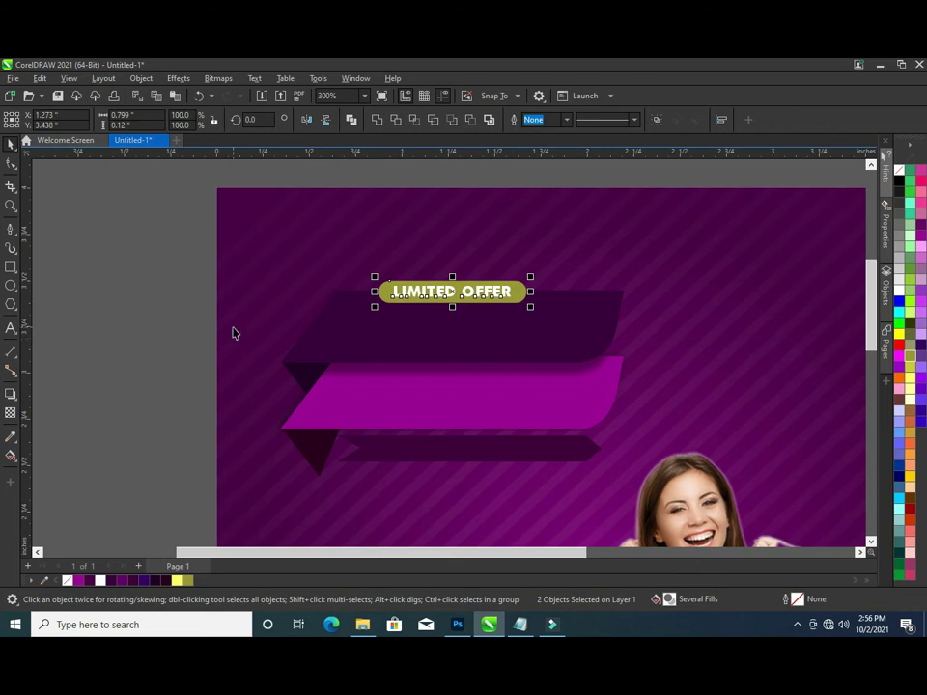
{"action": "left_click", "coordinate": [150, 306]}
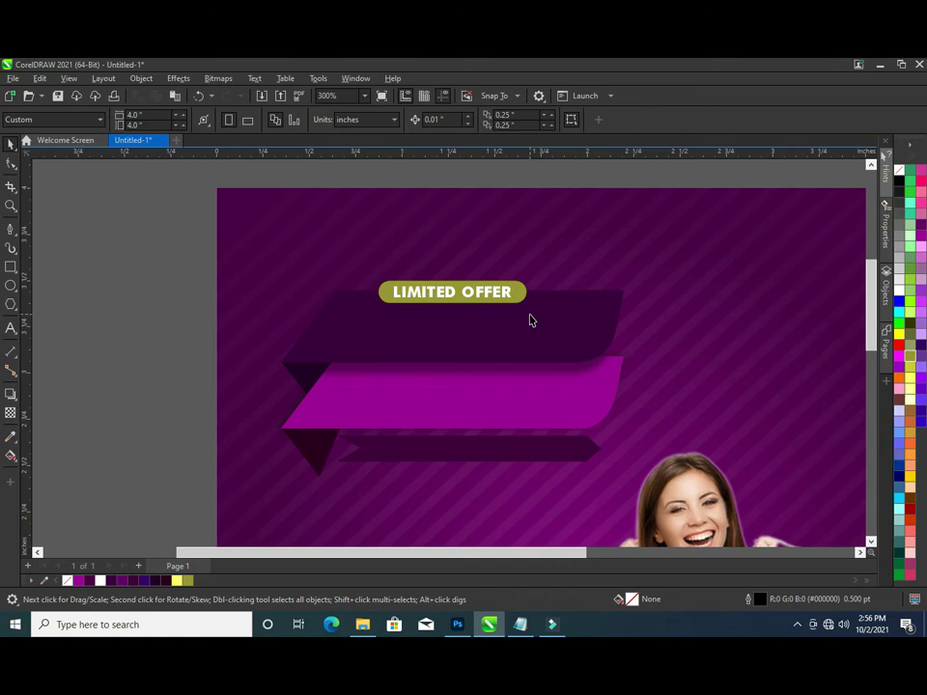
- Fit the page in view and check the finished LIMITED OFFER badge
{"action": "key", "text": "shift+F4"}
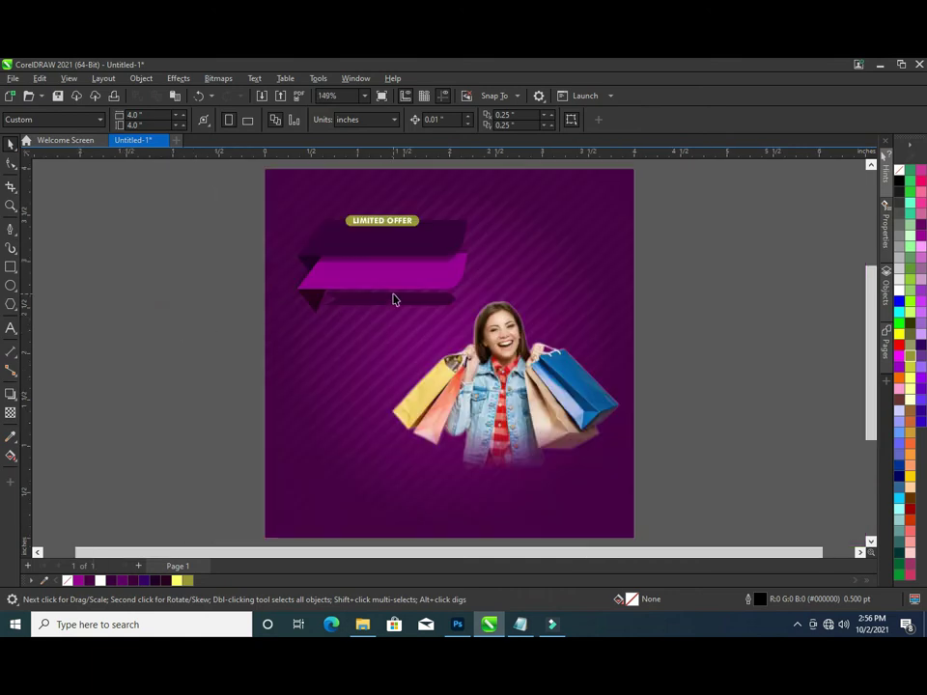
{"action": "left_click_drag", "start_coordinate": [208, 190], "coordinate": [436, 242]}
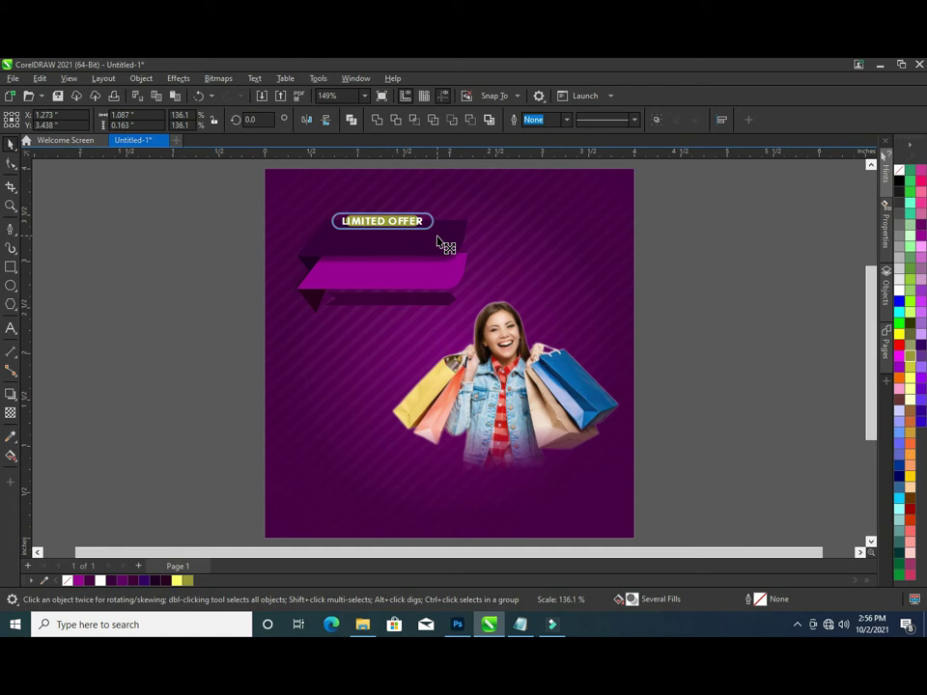
{"action": "left_click", "coordinate": [220, 255]}
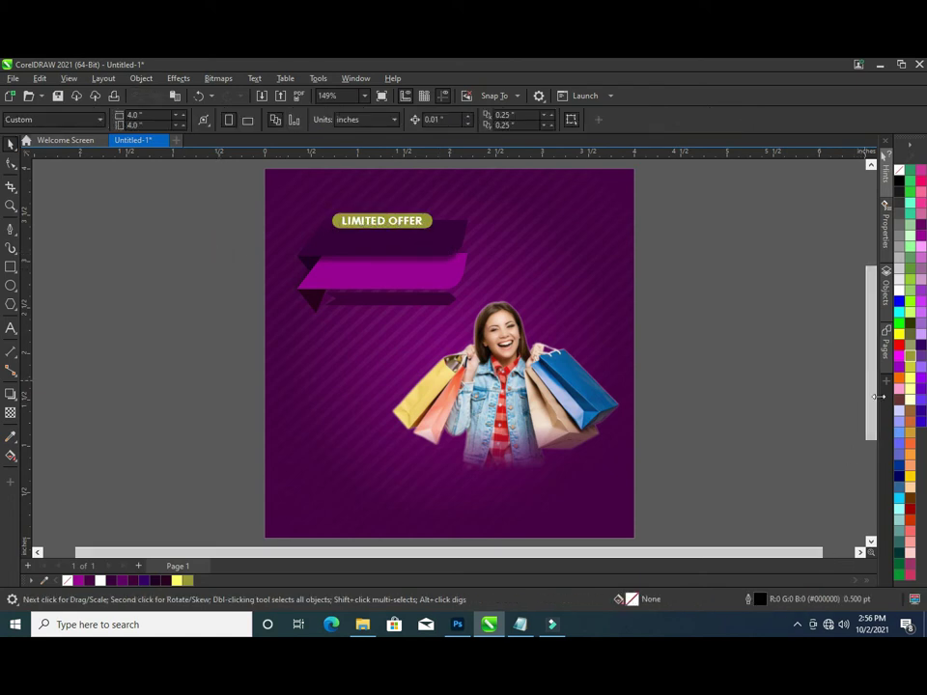
{"action": "left_click_drag", "start_coordinate": [869, 405], "coordinate": [867, 383]}
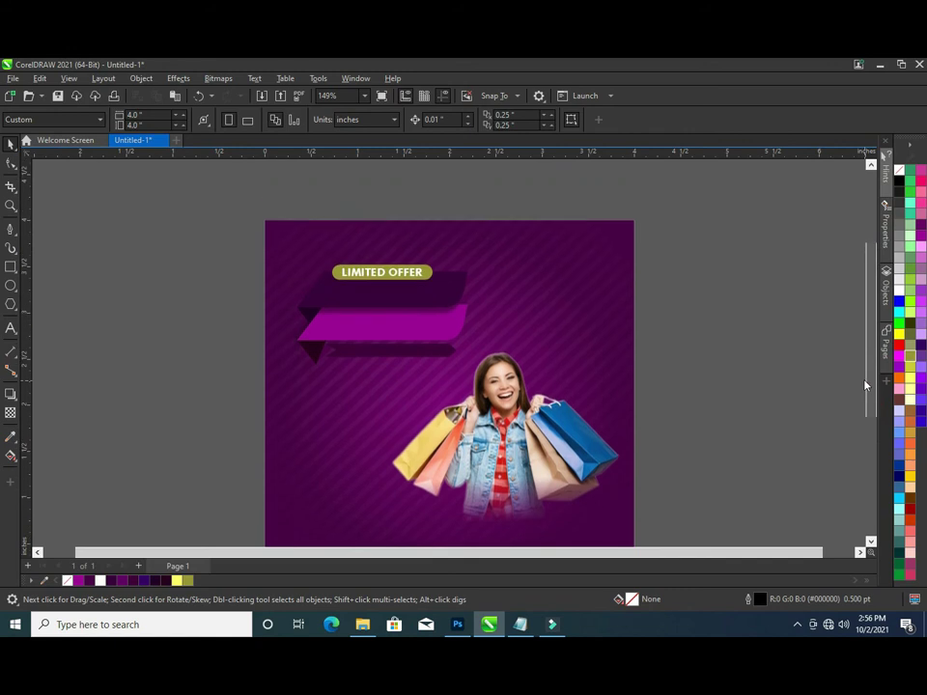
{"action": "scroll", "coordinate": [383, 280], "scroll_direction": "up", "scroll_amount": 1}
{"action": "scroll", "coordinate": [376, 286], "scroll_direction": "up", "scroll_amount": 2}
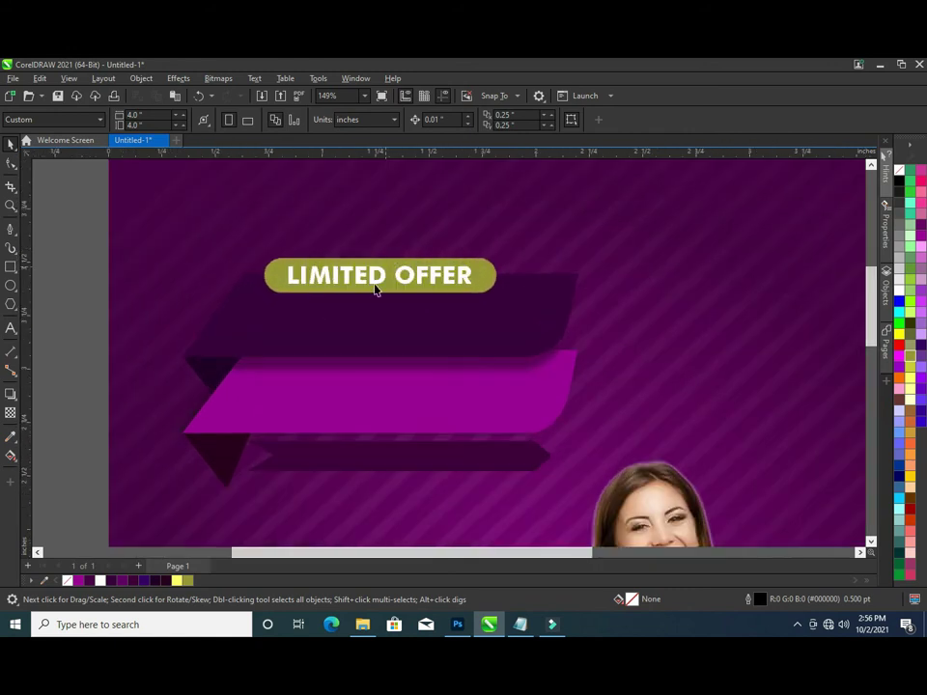
- Duplicate LIMITED OFFER below the pill and retype the copy as MEGA
{"action": "left_click", "coordinate": [372, 281]}
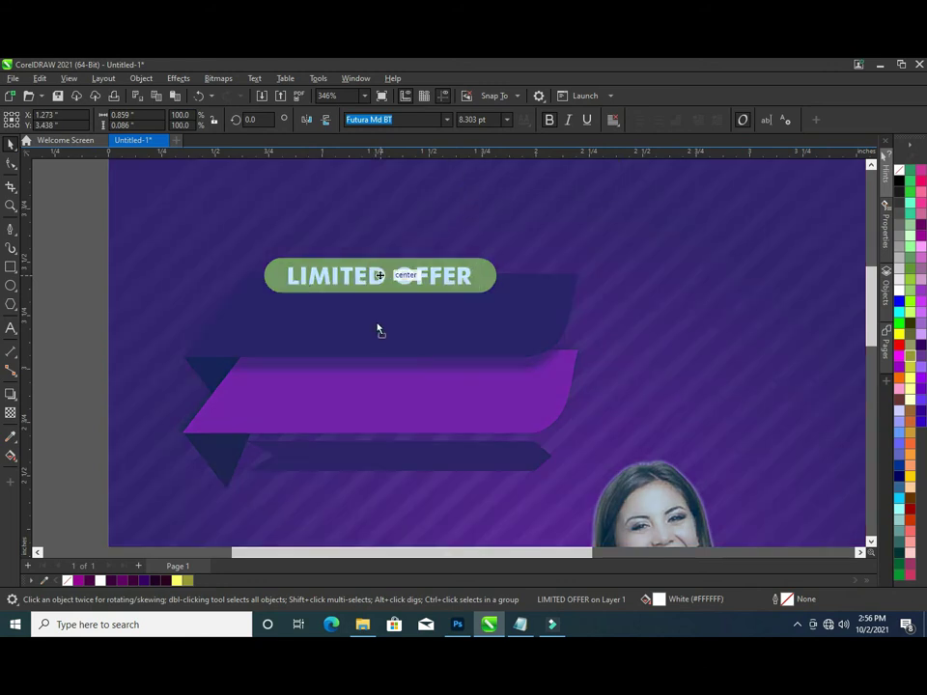
{"action": "left_click_drag", "start_coordinate": [378, 330], "coordinate": [373, 330]}
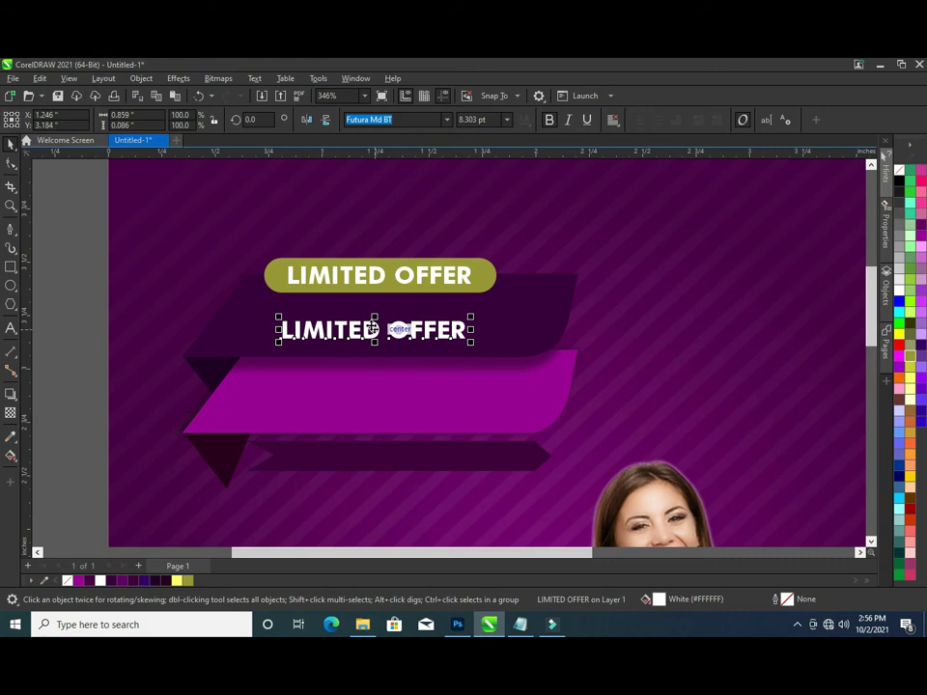
{"action": "left_click_drag", "start_coordinate": [372, 330], "coordinate": [371, 322]}
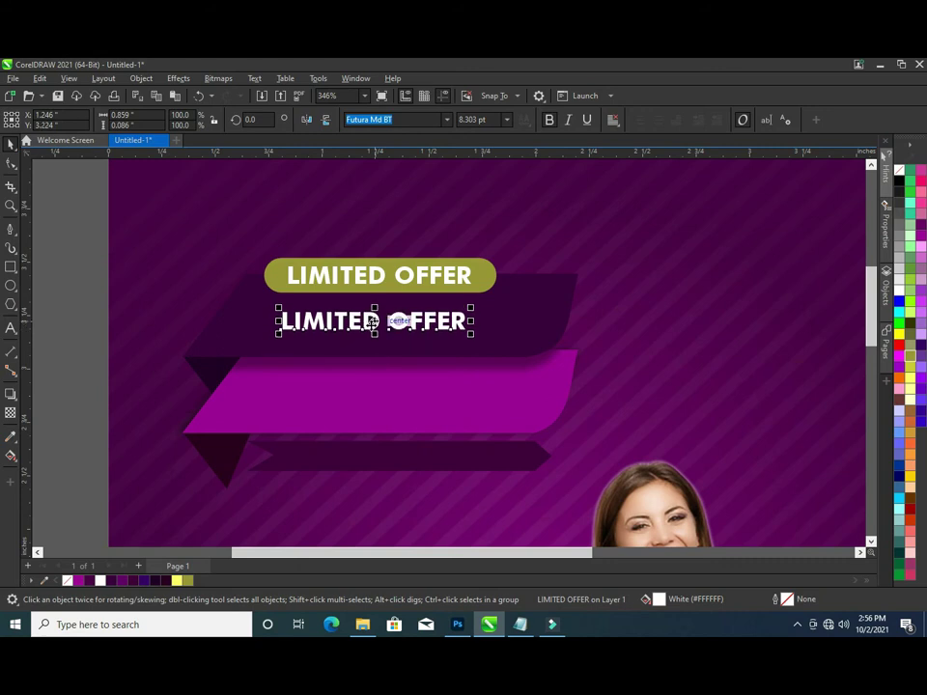
{"action": "double_click", "coordinate": [372, 322]}
{"action": "key", "text": "ctrl+a"}
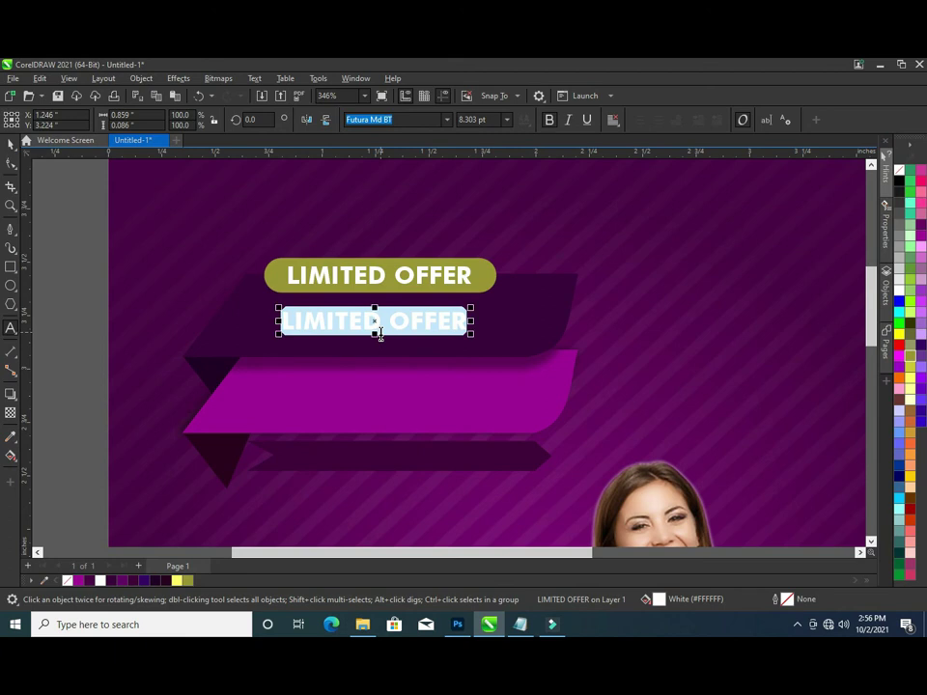
{"action": "type", "text": "ME"}
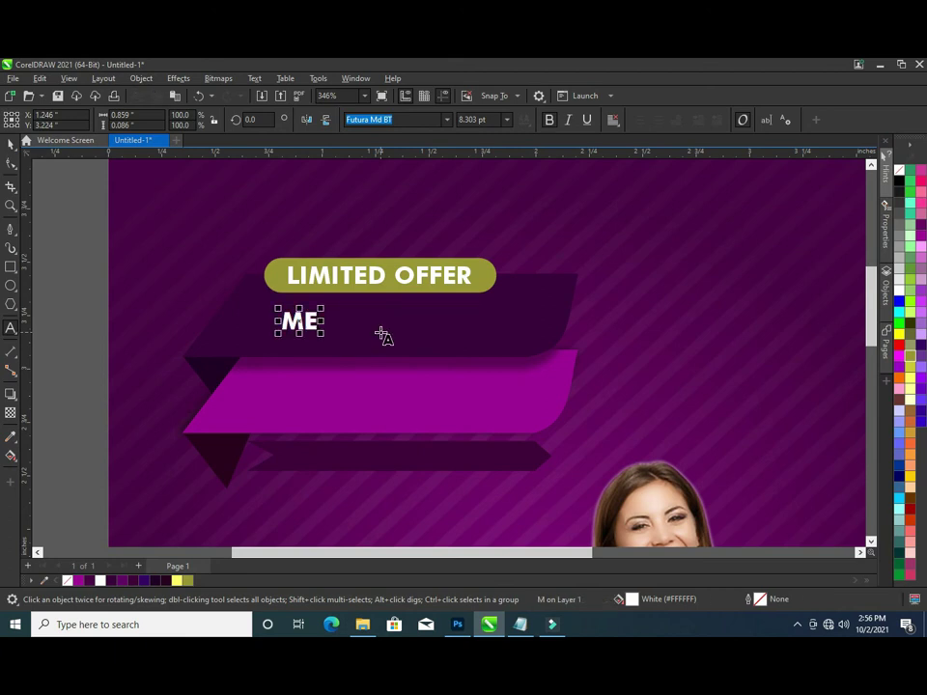
{"action": "type", "text": "GA"}
{"action": "left_click", "coordinate": [11, 145]}
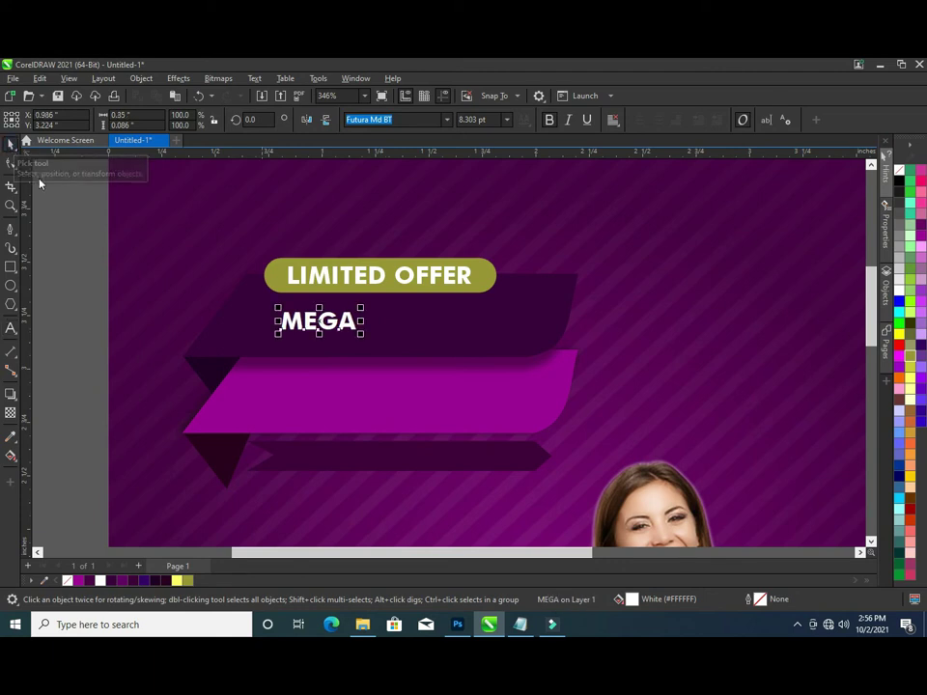
- Centre MEGA horizontally on the dark ribbon and enlarge it to about 121%
{"action": "mouse_move", "coordinate": [361, 335]}
{"action": "left_mouse_down"}
{"action": "mouse_move", "coordinate": [420, 364]}
{"action": "mouse_move", "coordinate": [440, 363]}
{"action": "mouse_move", "coordinate": [442, 353]}
{"action": "left_mouse_up"}
{"action": "left_click_drag", "start_coordinate": [366, 333], "coordinate": [529, 327]}
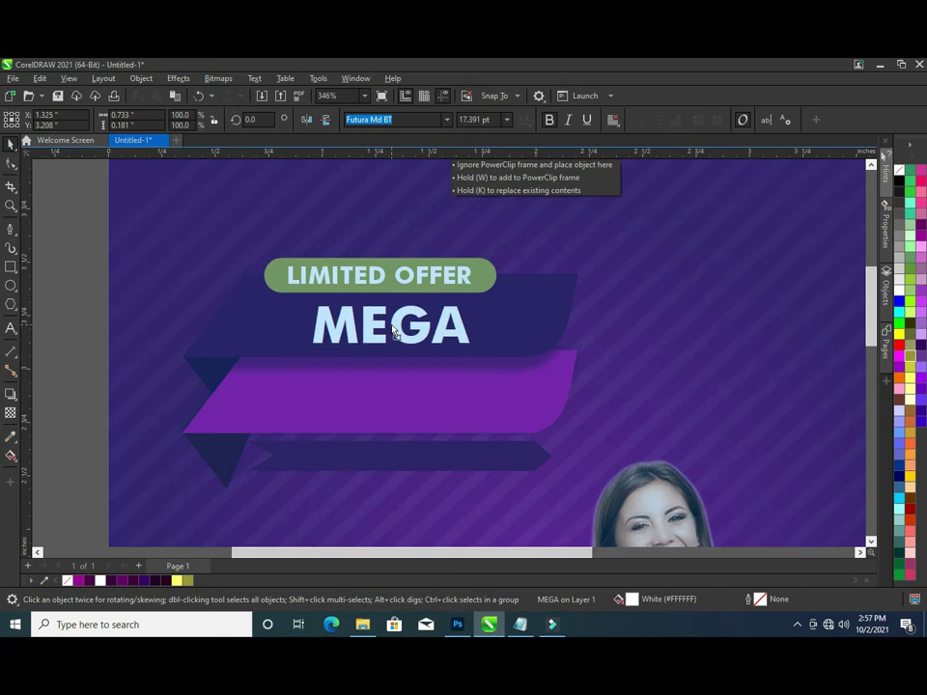
{"action": "key", "text": "Escape"}
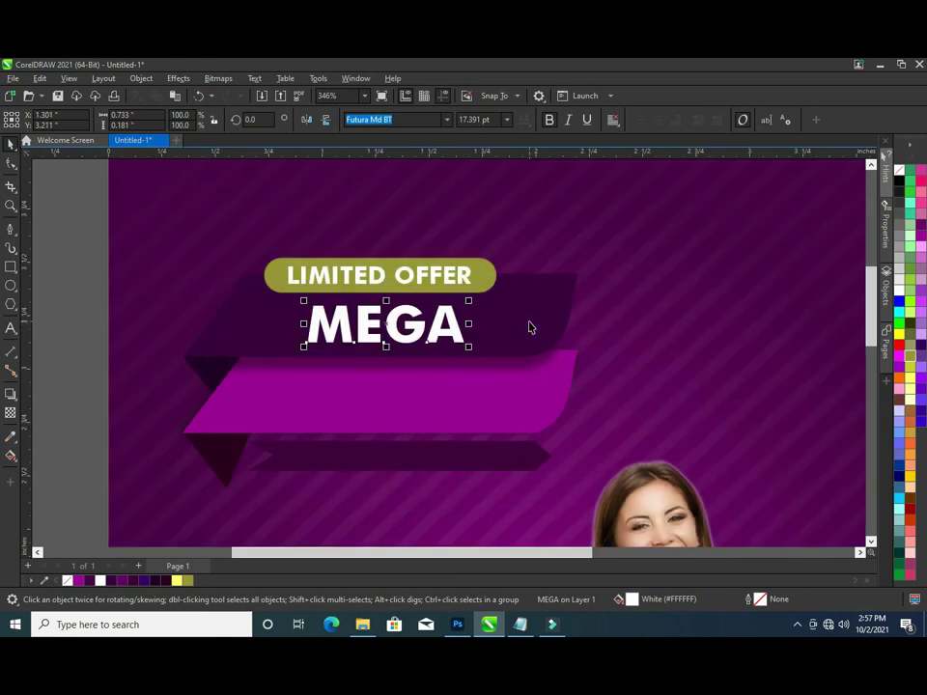
{"action": "left_click", "coordinate": [528, 323], "text": "shift"}
{"action": "key", "text": "c"}
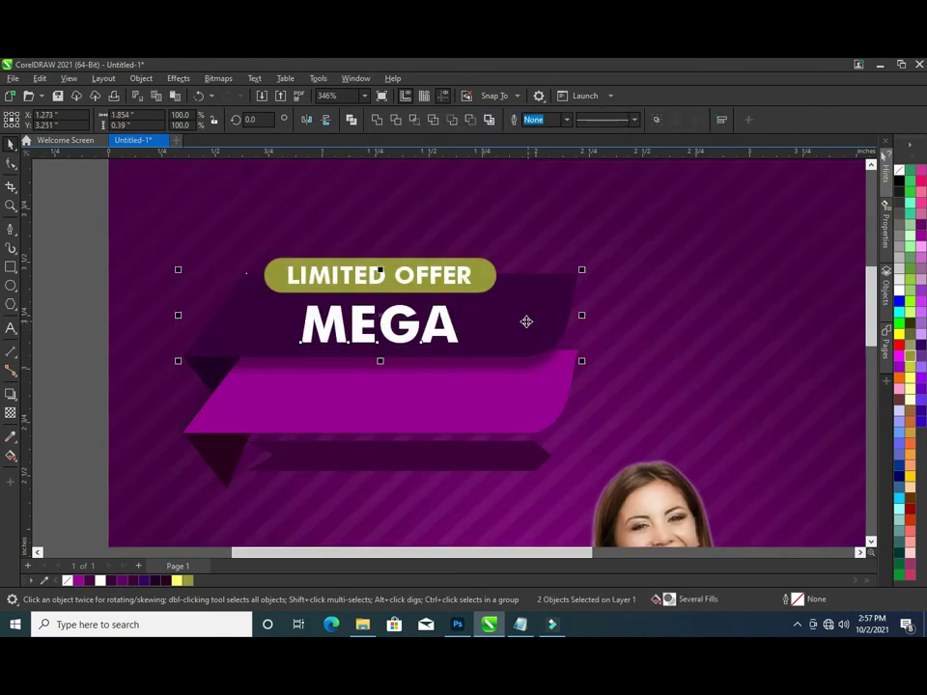
{"action": "key", "text": "Escape"}
{"action": "left_click", "coordinate": [310, 323]}
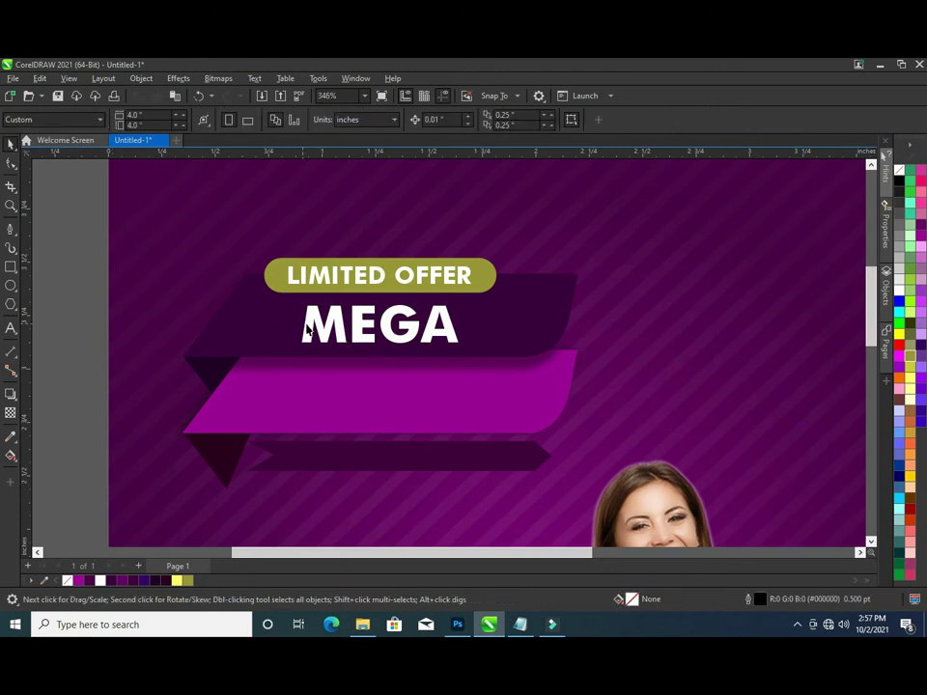
{"action": "left_click_drag", "start_coordinate": [464, 347], "coordinate": [481, 361]}
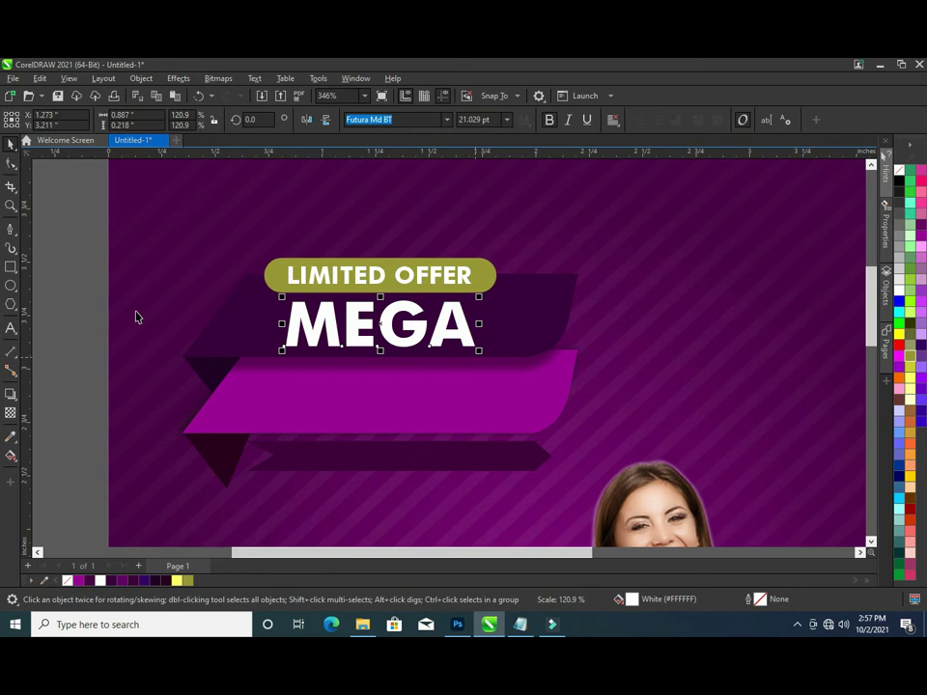
- Drop a copy of MEGA onto the lower purple ribbon and centre-align it with the top MEGA
{"action": "left_click", "coordinate": [159, 306]}
{"action": "left_click", "coordinate": [387, 323]}
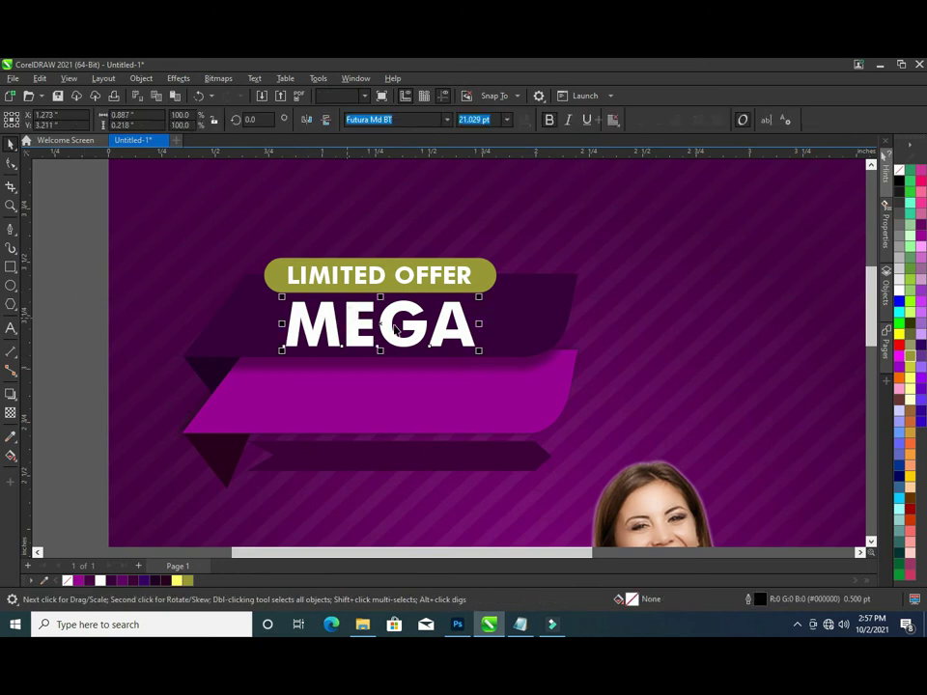
{"action": "left_click_drag", "start_coordinate": [387, 322], "coordinate": [383, 397]}
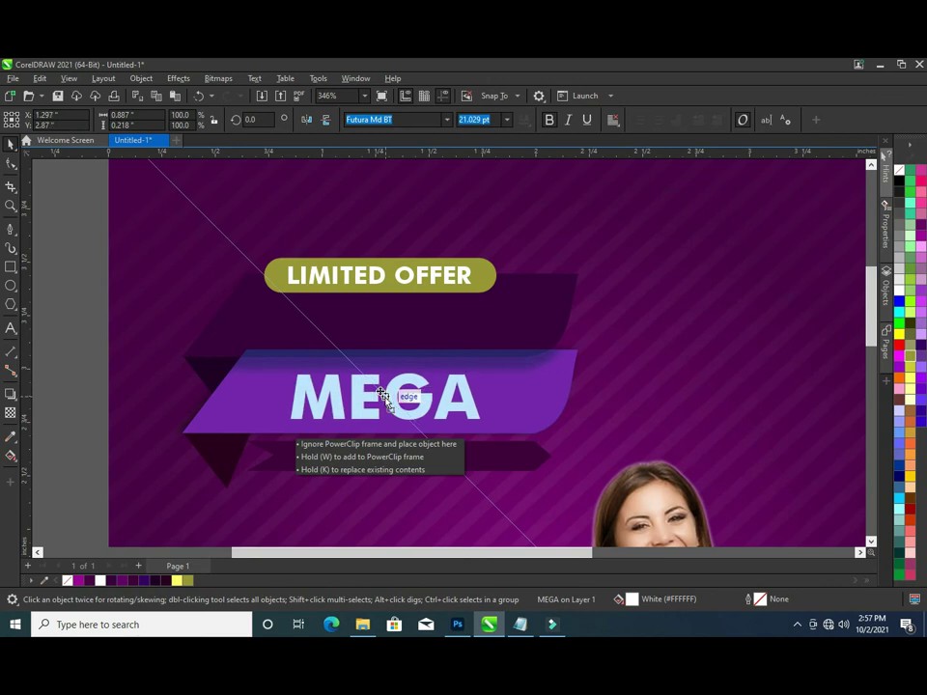
{"action": "left_click_drag", "start_coordinate": [384, 396], "coordinate": [384, 396]}
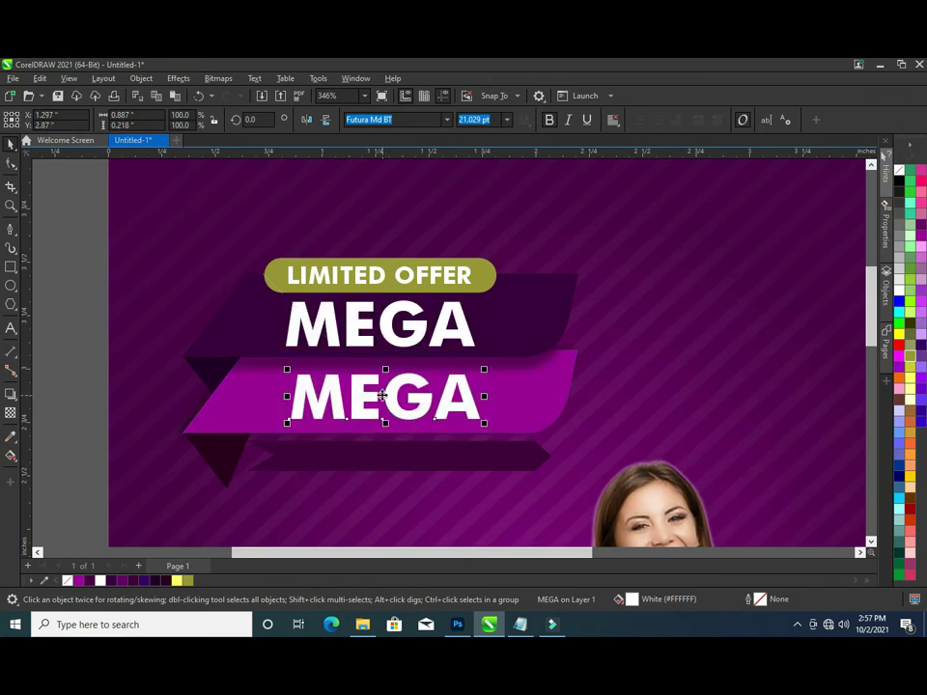
{"action": "left_click", "coordinate": [331, 329], "text": "shift"}
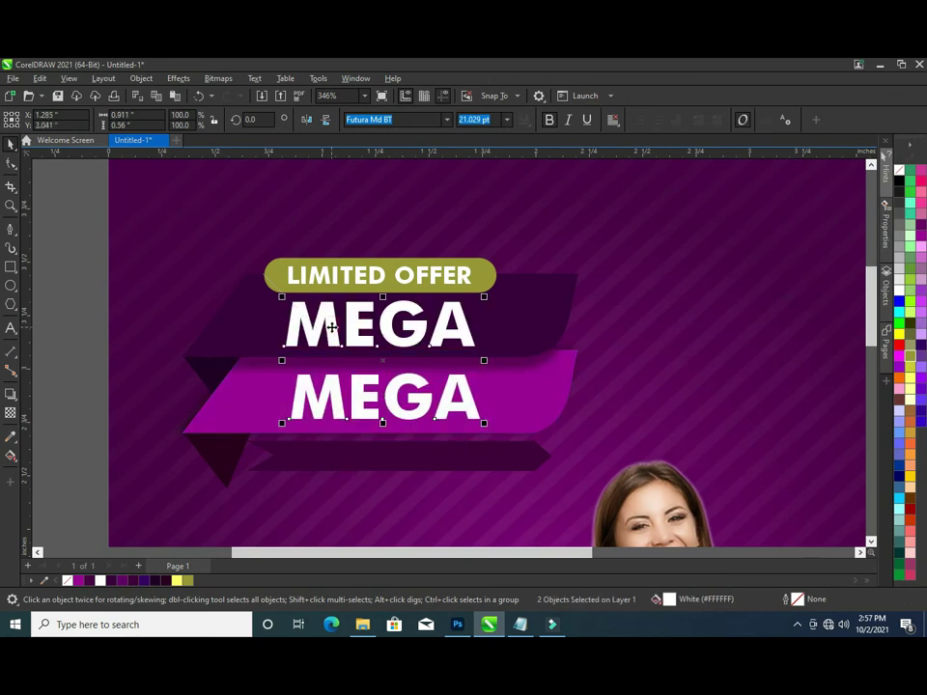
{"action": "key", "text": "c"}
{"action": "left_click", "coordinate": [379, 400]}
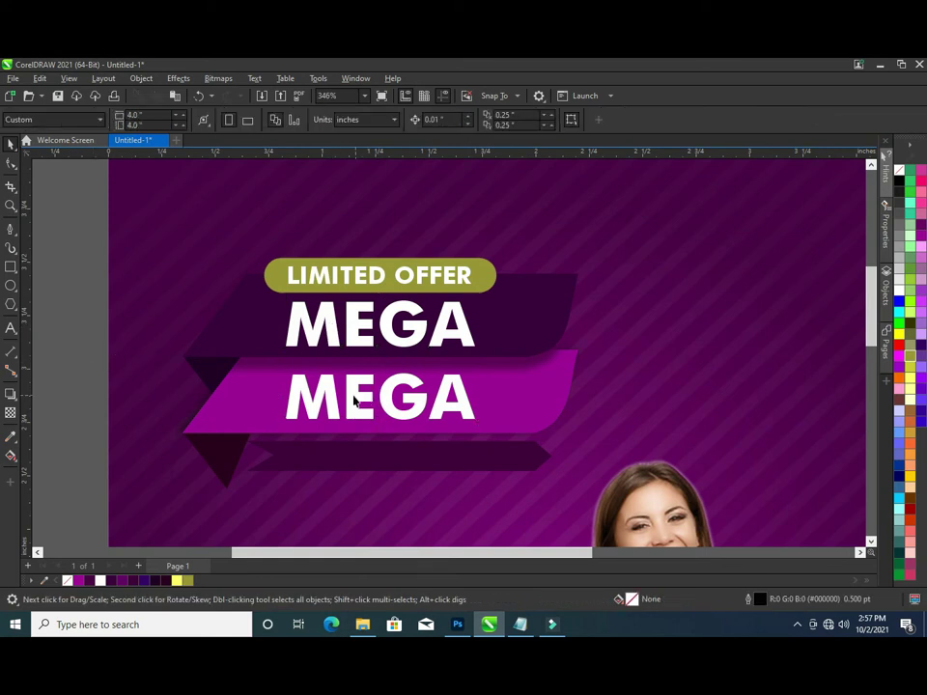
- Change the copied text from MEGA to SALE
{"action": "double_click", "coordinate": [352, 394]}
{"action": "key", "text": "ctrl+a"}
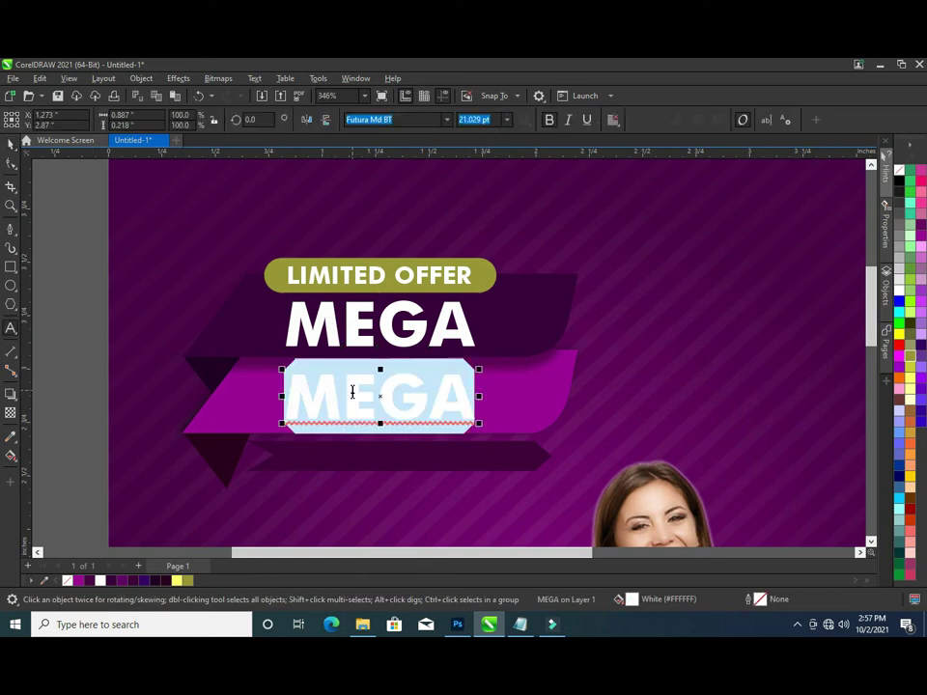
{"action": "type", "text": "SALE"}
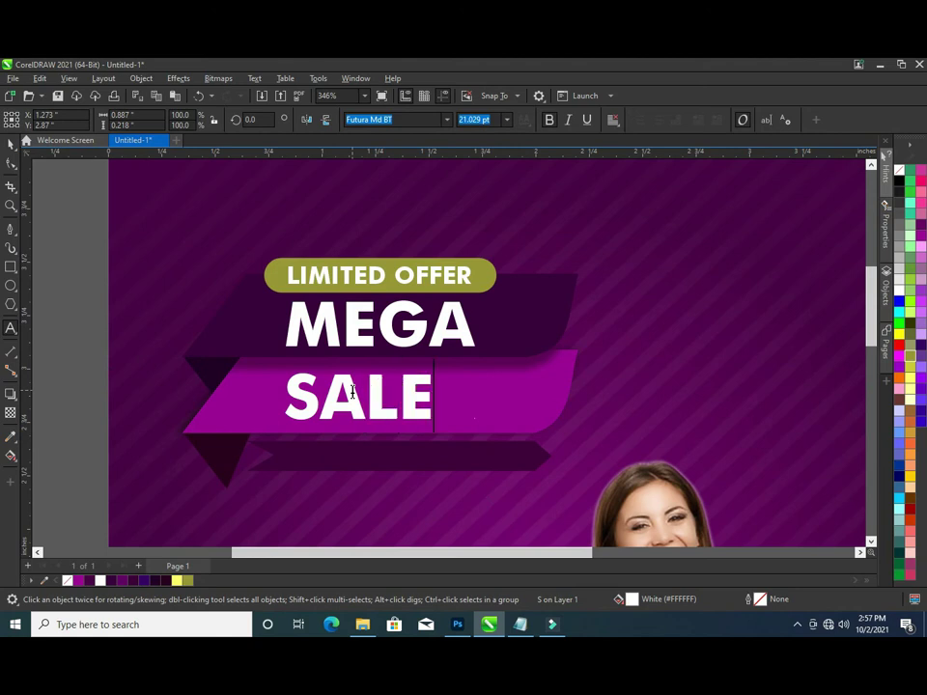
{"action": "left_click", "coordinate": [11, 143]}
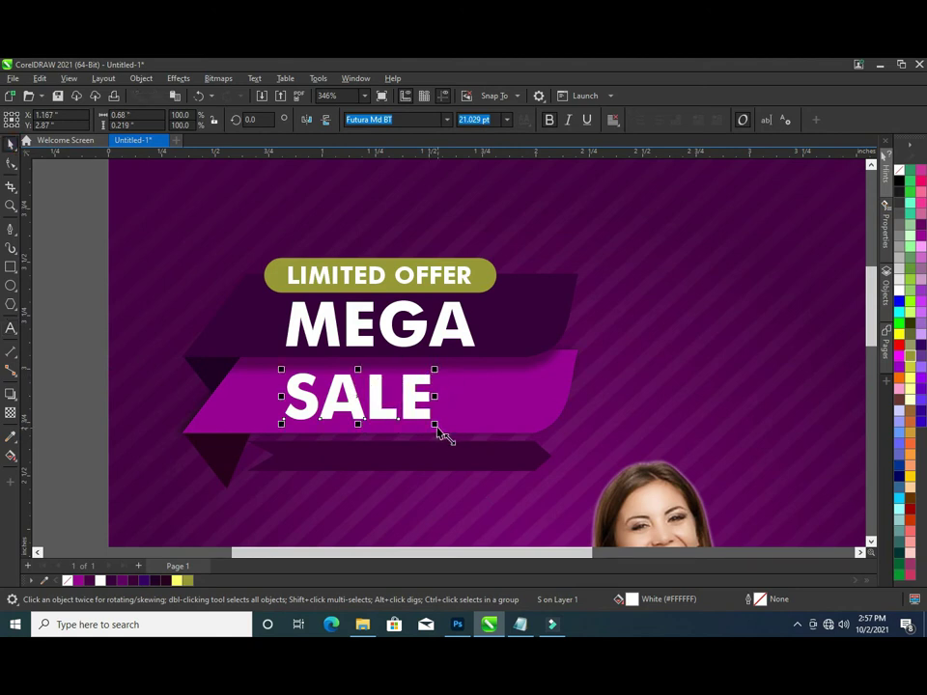
- Enlarge SALE to about 27.6 pt to match MEGA, then fit the page in view
{"action": "key", "text": "F10"}
{"action": "key", "text": "space"}
{"action": "left_click_drag", "start_coordinate": [435, 426], "coordinate": [461, 432]}
{"action": "left_click_drag", "start_coordinate": [462, 371], "coordinate": [484, 361]}
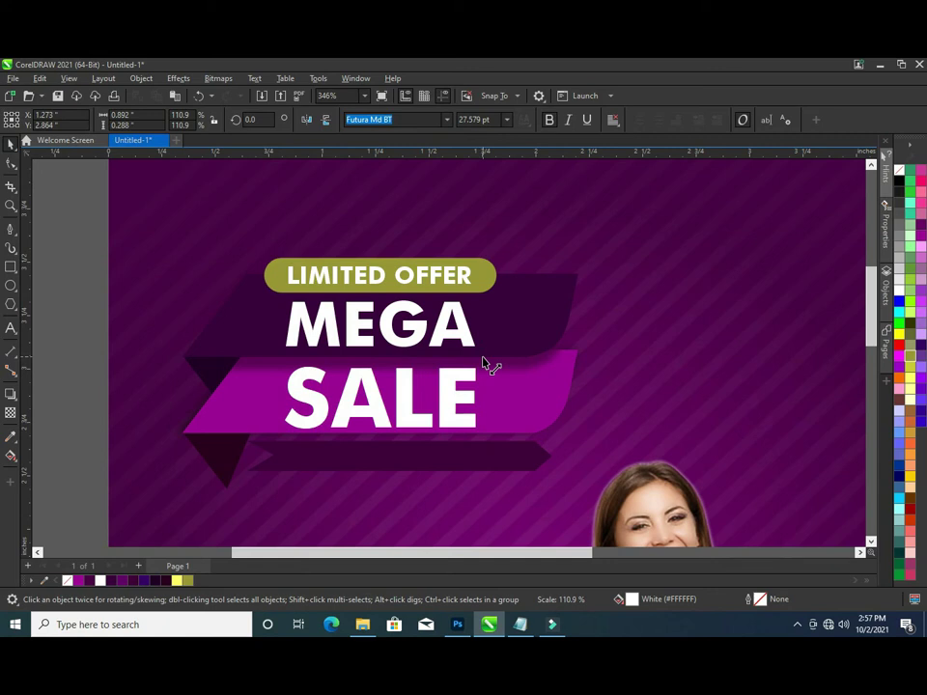
{"action": "left_click_drag", "start_coordinate": [484, 361], "coordinate": [484, 357]}
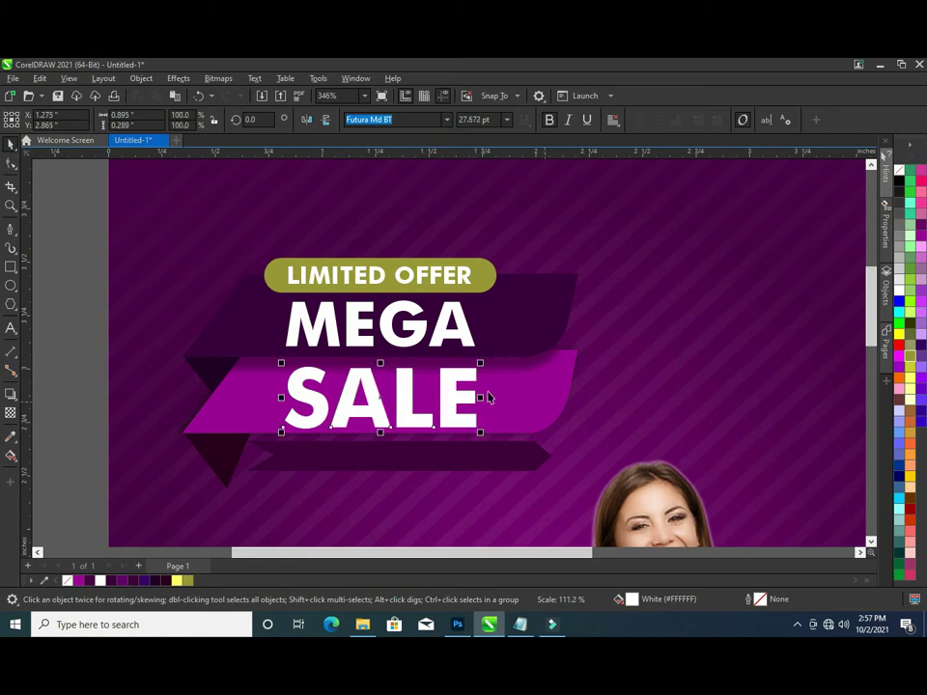
{"action": "left_click", "coordinate": [94, 330]}
{"action": "key", "text": "shift+F4"}
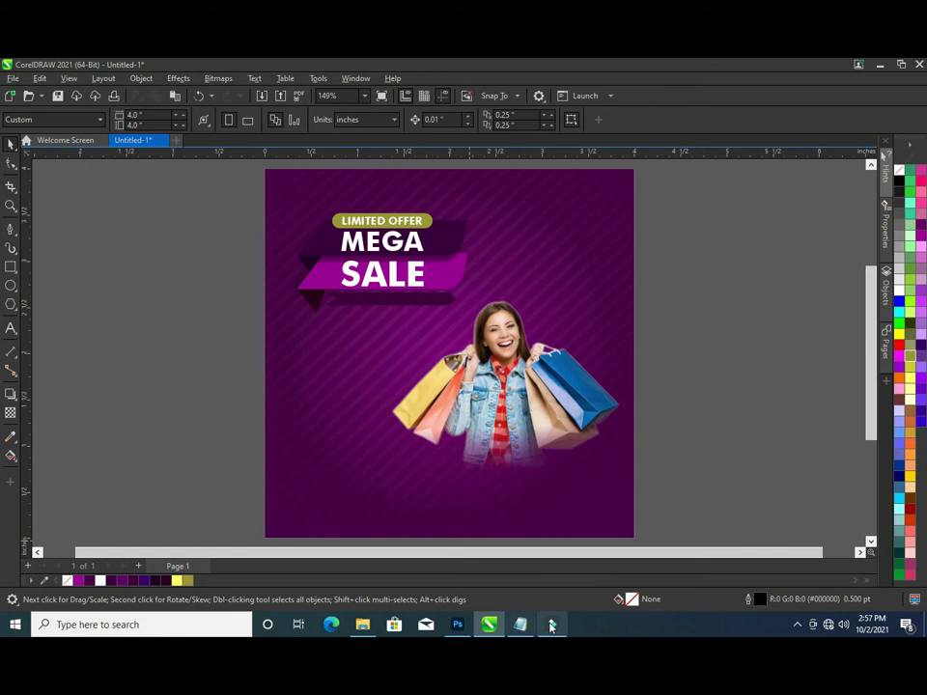
- Copy the 'Discount Available' line from the Notepad notes, then minimize Notepad
{"action": "left_click", "coordinate": [520, 624]}
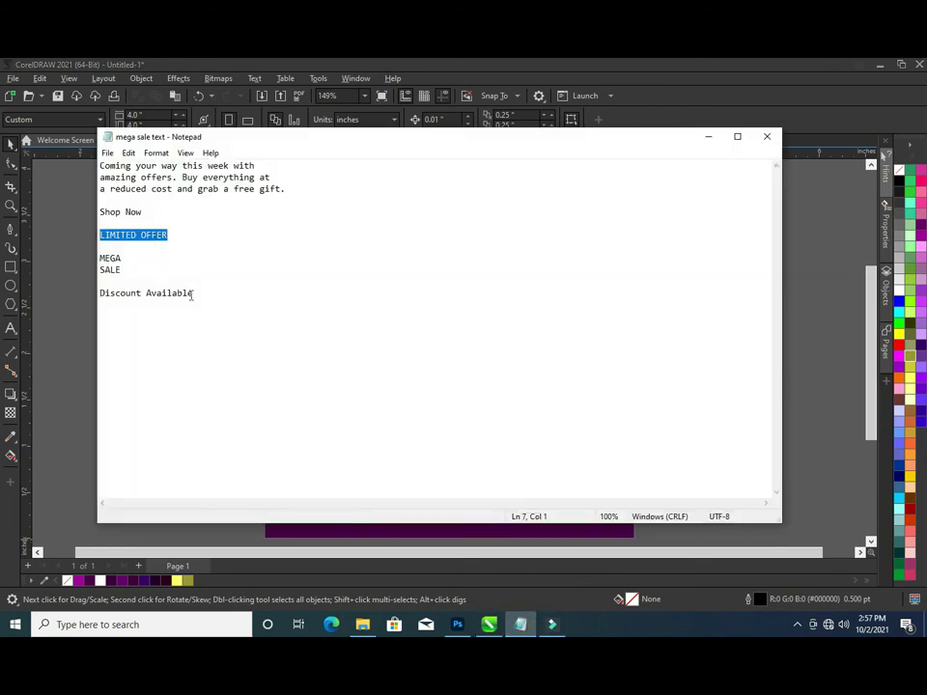
{"action": "left_click_drag", "start_coordinate": [197, 292], "coordinate": [103, 293]}
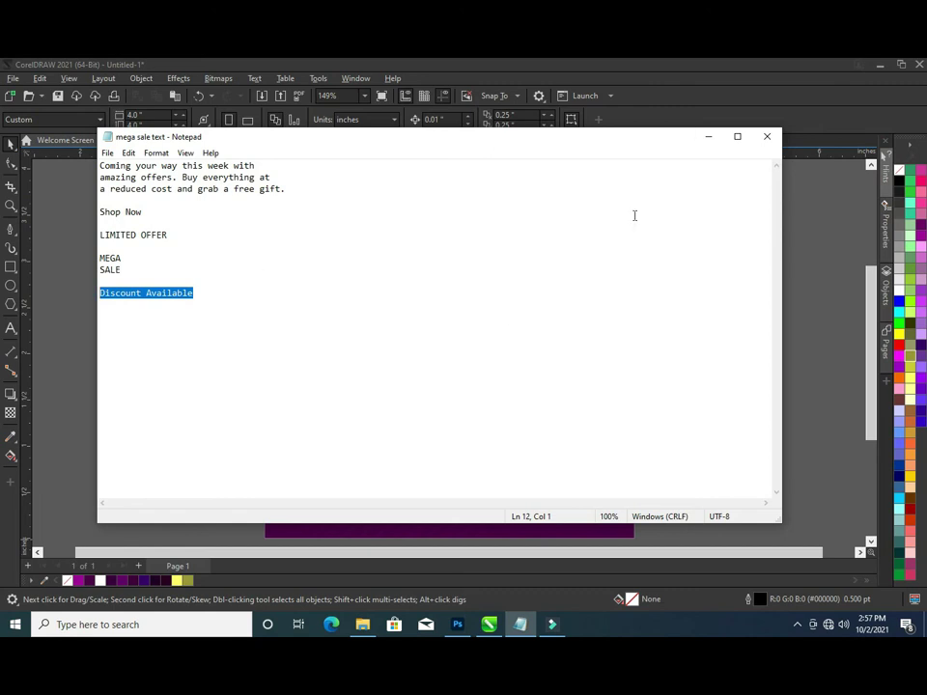
{"action": "left_click", "coordinate": [708, 136]}
- Paste 'Discount Available' as text and make it white Raleway Bold
{"action": "scroll", "coordinate": [436, 250], "scroll_direction": "up", "scroll_amount": 2}
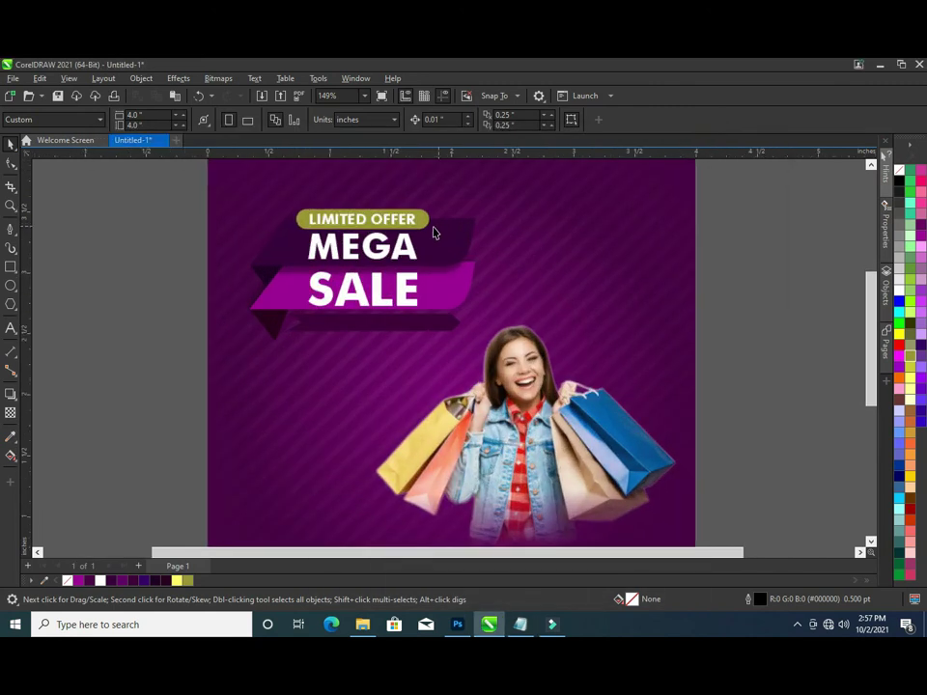
{"action": "scroll", "coordinate": [435, 232], "scroll_direction": "up", "scroll_amount": 1}
{"action": "left_click", "coordinate": [10, 328]}
{"action": "left_click", "coordinate": [103, 365]}
{"action": "key", "text": "ctrl+v"}
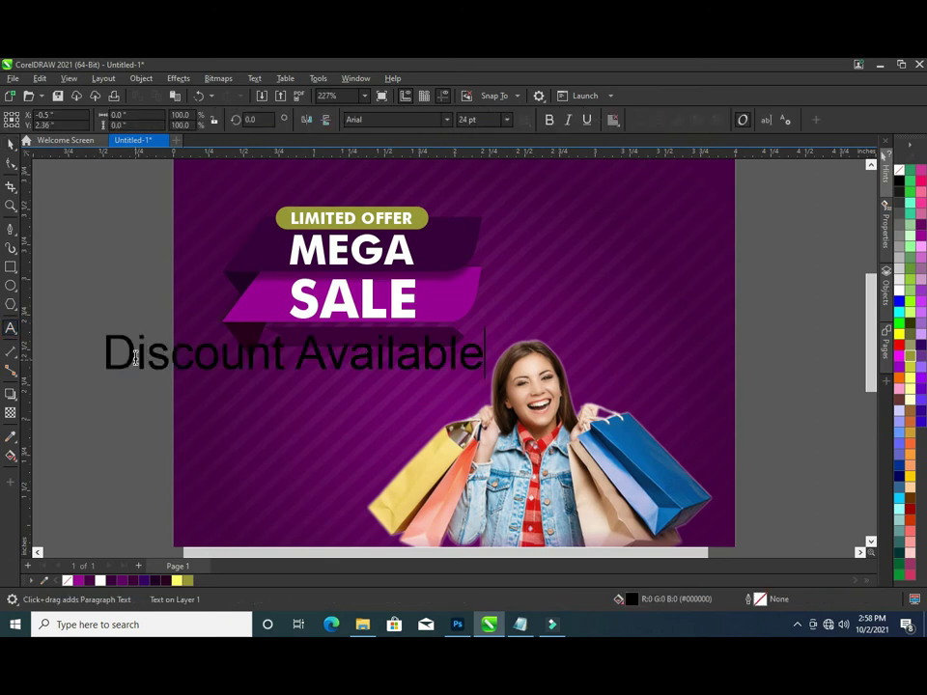
{"action": "left_click", "coordinate": [10, 143]}
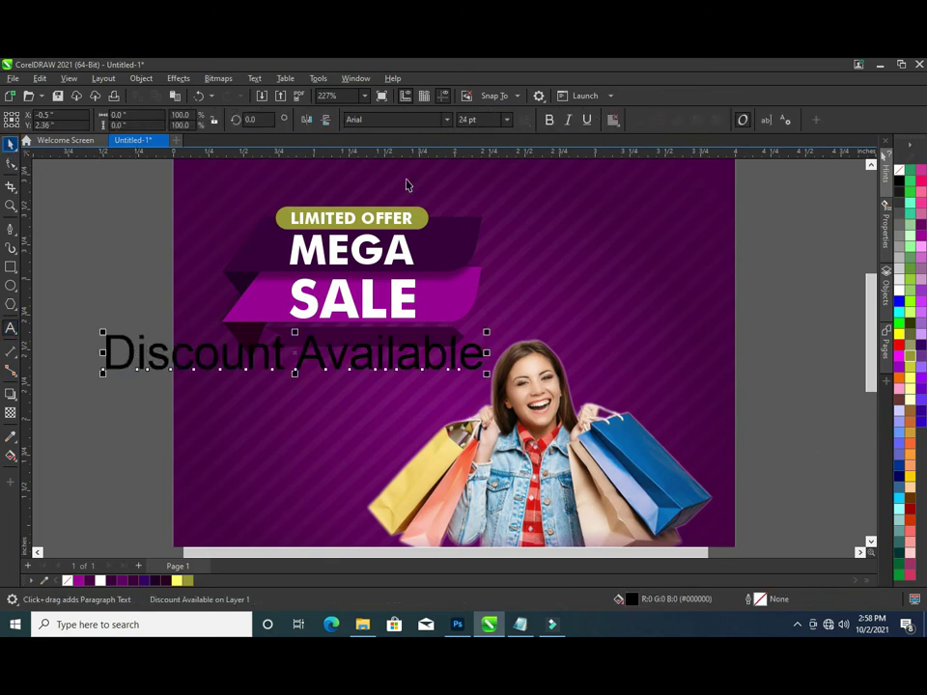
{"action": "left_click", "coordinate": [446, 119]}
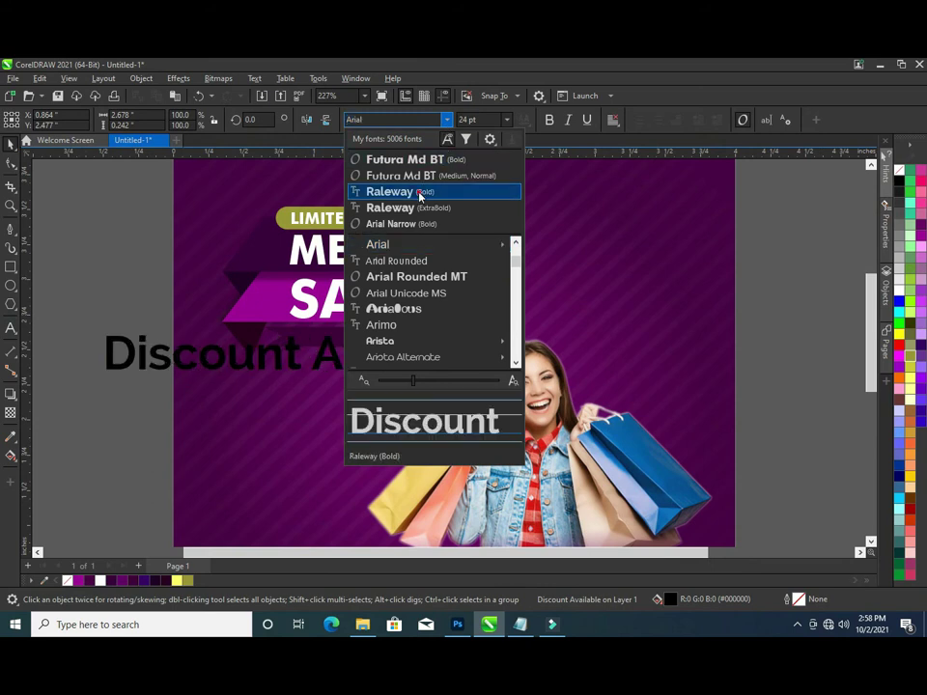
{"action": "left_click", "coordinate": [420, 193]}
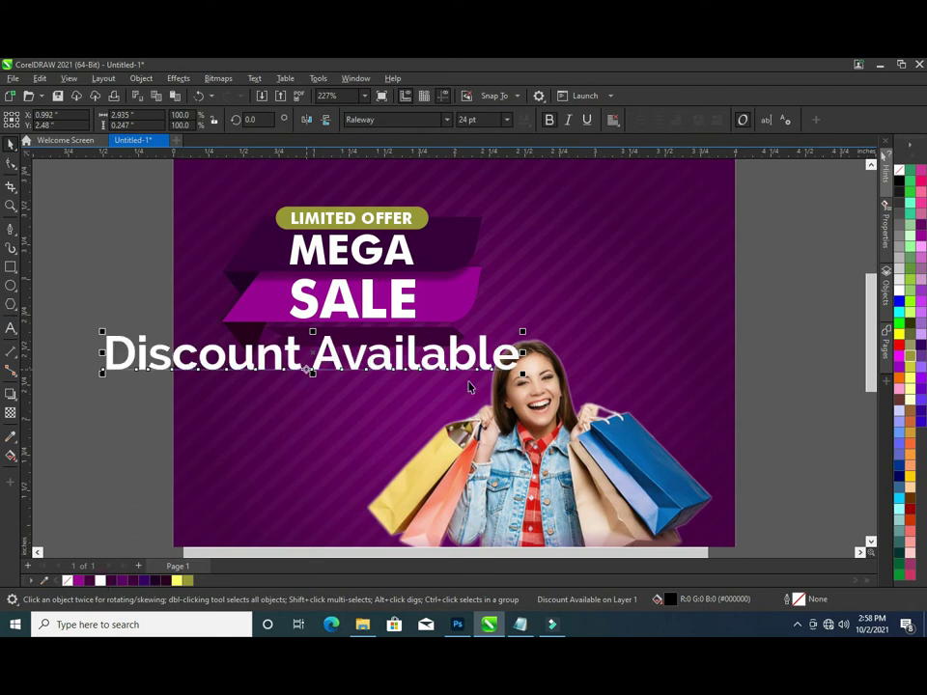
{"action": "mouse_move", "coordinate": [197, 529]}
{"action": "left_mouse_down"}
{"action": "mouse_move", "coordinate": [367, 377]}
{"action": "mouse_move", "coordinate": [236, 358]}
{"action": "left_mouse_up"}
- Move and size Discount Available onto the dark strip below SALE, centred on it
{"action": "left_click_drag", "start_coordinate": [369, 347], "coordinate": [435, 330]}
{"action": "scroll", "coordinate": [393, 342], "scroll_direction": "up", "scroll_amount": 1}
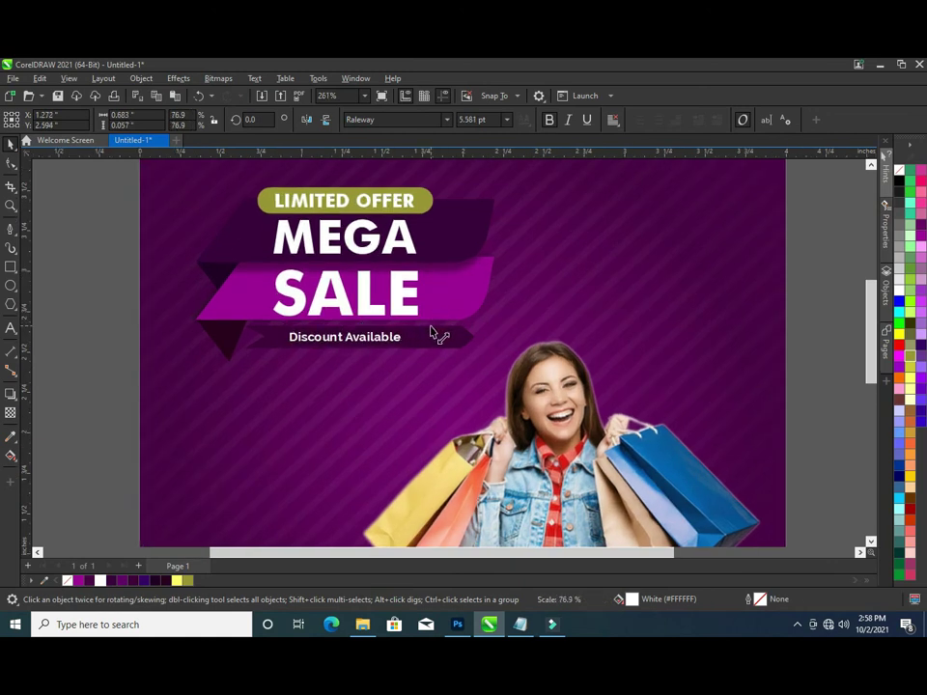
{"action": "left_click_drag", "start_coordinate": [434, 329], "coordinate": [439, 337]}
{"action": "left_click", "coordinate": [441, 337], "text": "shift"}
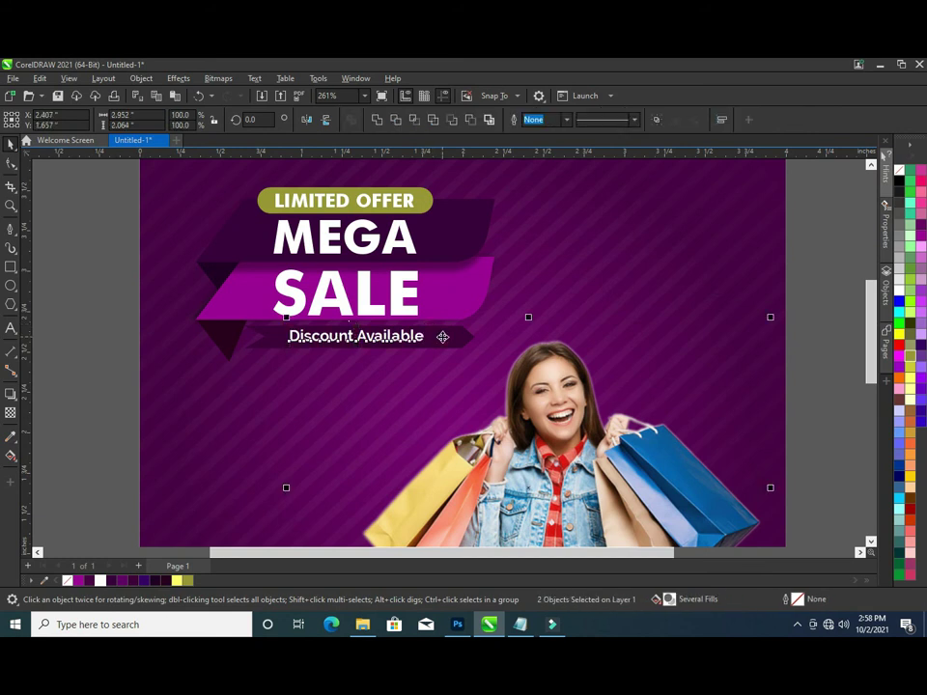
{"action": "left_click_drag", "start_coordinate": [90, 312], "coordinate": [478, 368]}
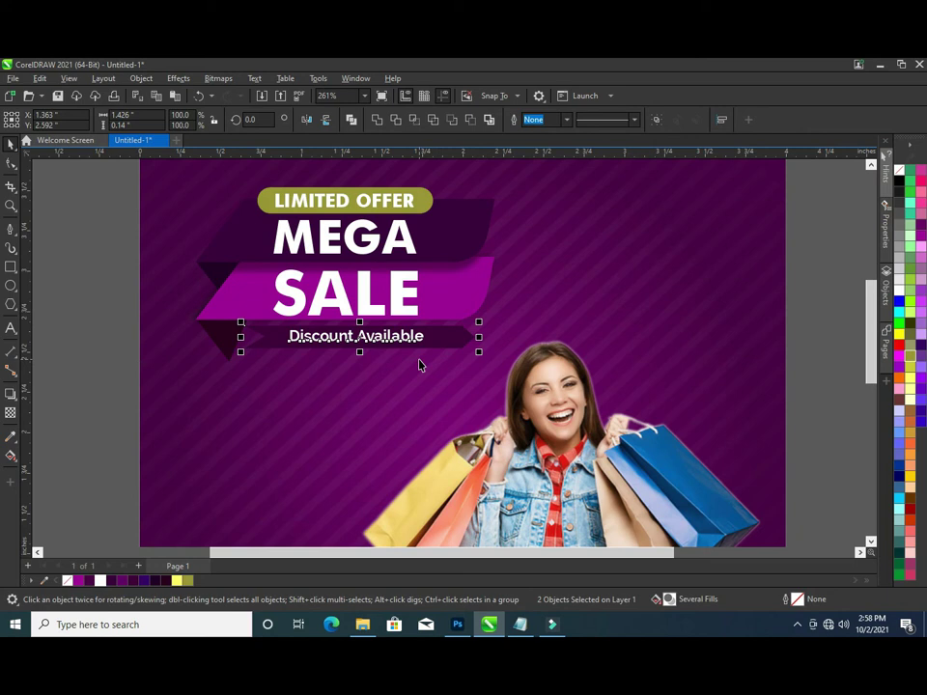
{"action": "key", "text": "c"}
{"action": "key", "text": "Escape"}
{"action": "key", "text": "shift+F4"}
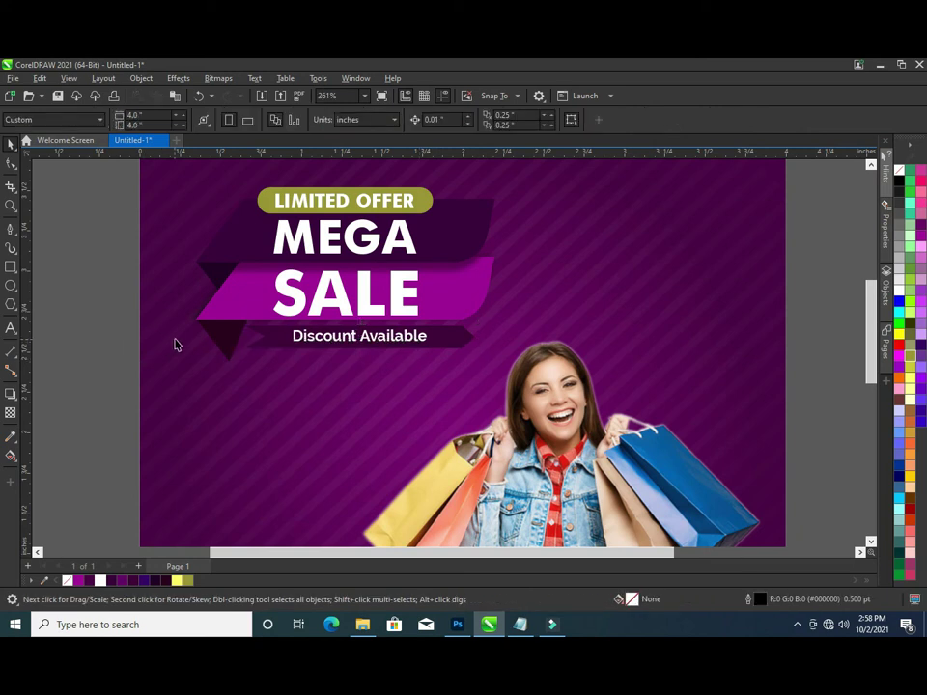
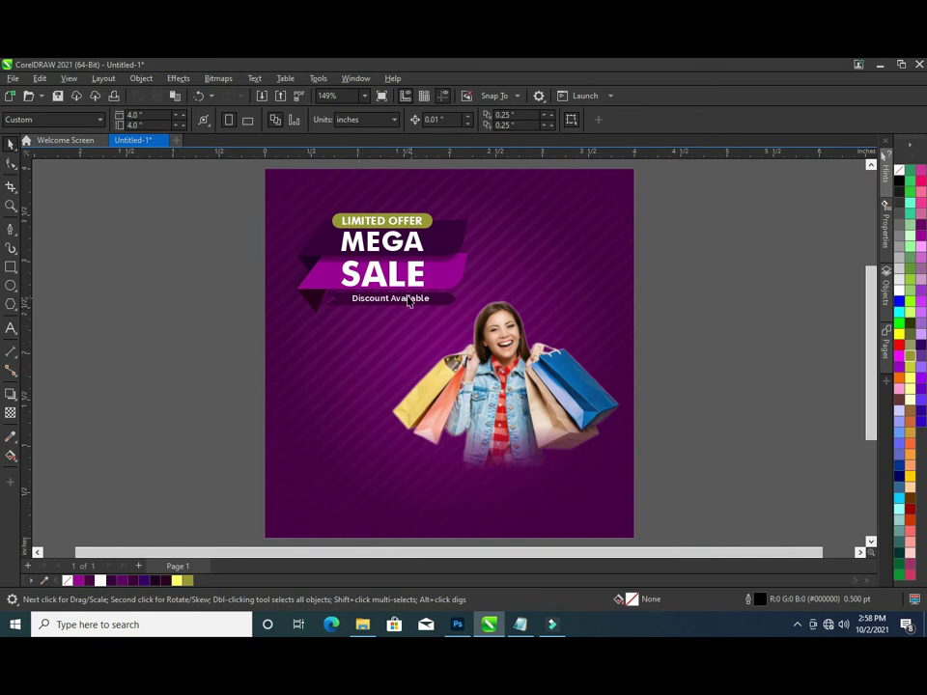
- Enlarge the Discount Available text slightly by its corner handle
{"action": "scroll", "coordinate": [409, 301], "scroll_direction": "up", "scroll_amount": 3}
{"action": "scroll", "coordinate": [408, 302], "scroll_direction": "up", "scroll_amount": 1}
{"action": "scroll", "coordinate": [409, 301], "scroll_direction": "up", "scroll_amount": 3}
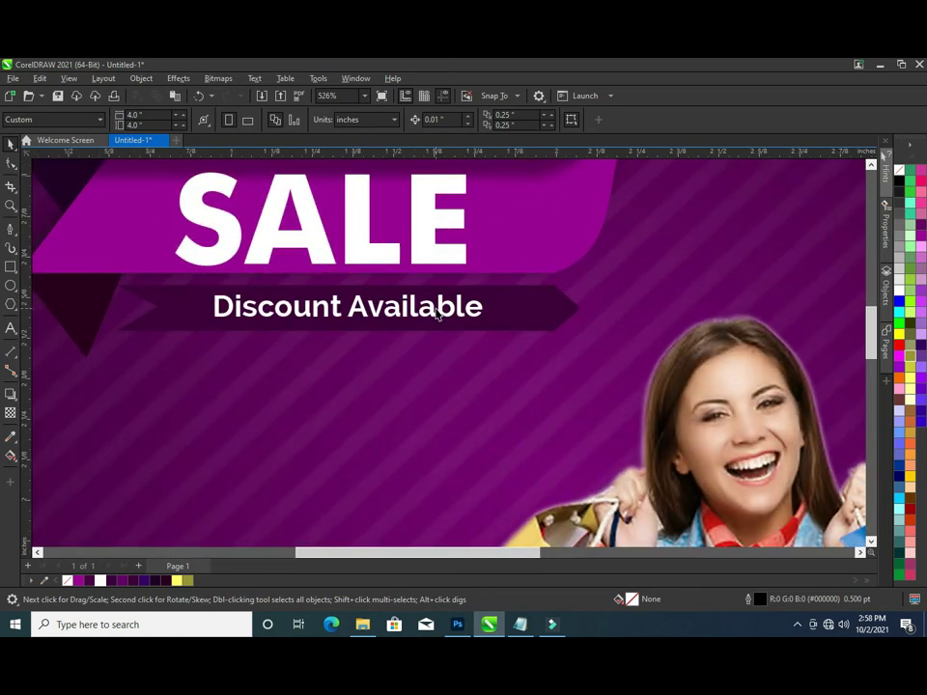
{"action": "left_click", "coordinate": [479, 310]}
{"action": "left_click_drag", "start_coordinate": [492, 329], "coordinate": [503, 330]}
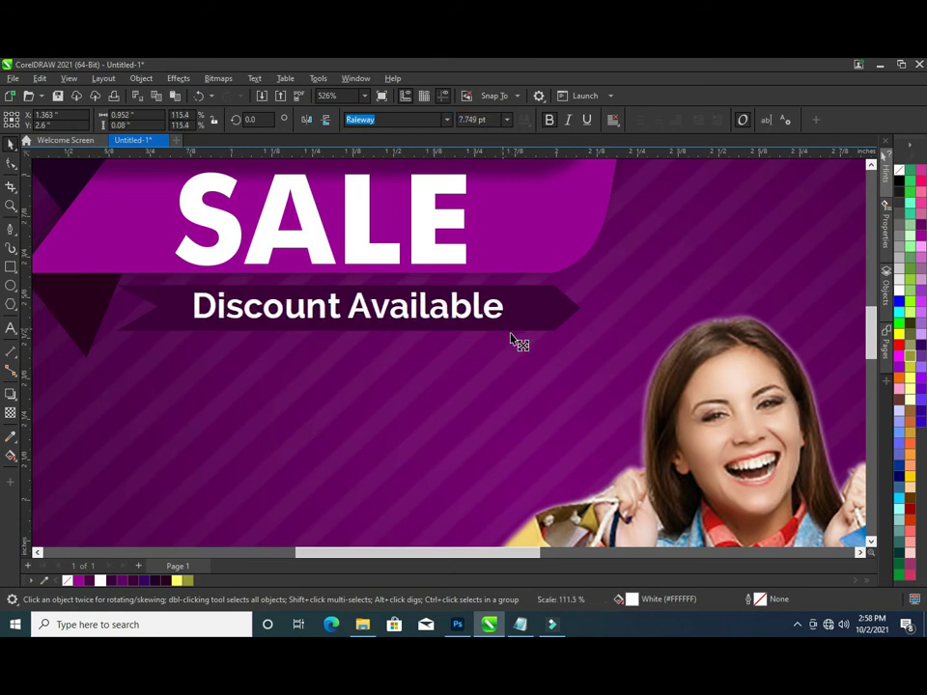
{"action": "left_click_drag", "start_coordinate": [503, 333], "coordinate": [519, 340]}
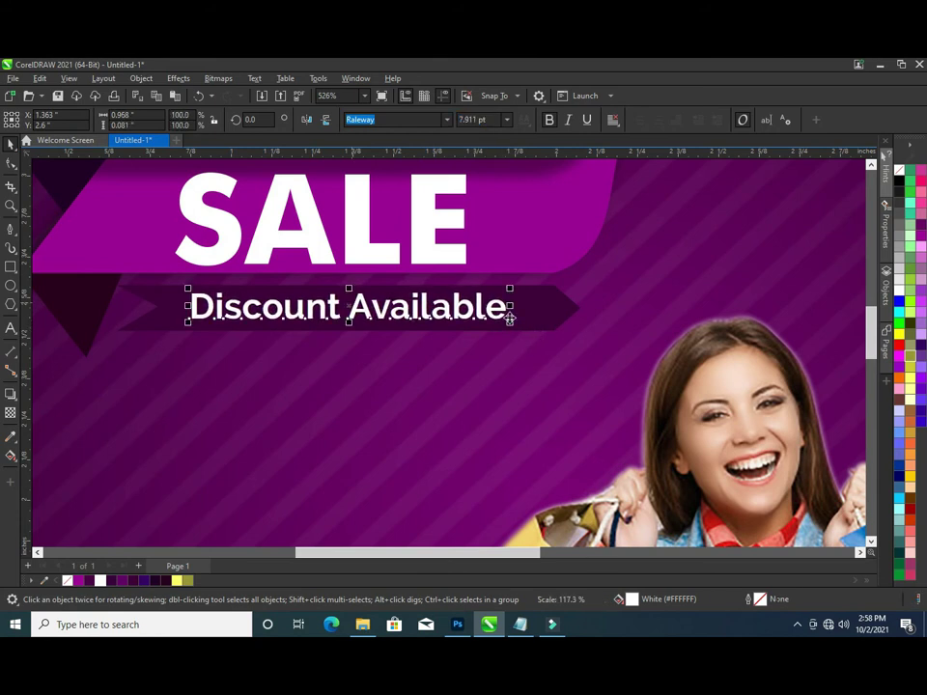
- Narrow the dark ribbon behind Discount Available from its right side to fit the text
{"action": "left_click", "coordinate": [571, 308]}
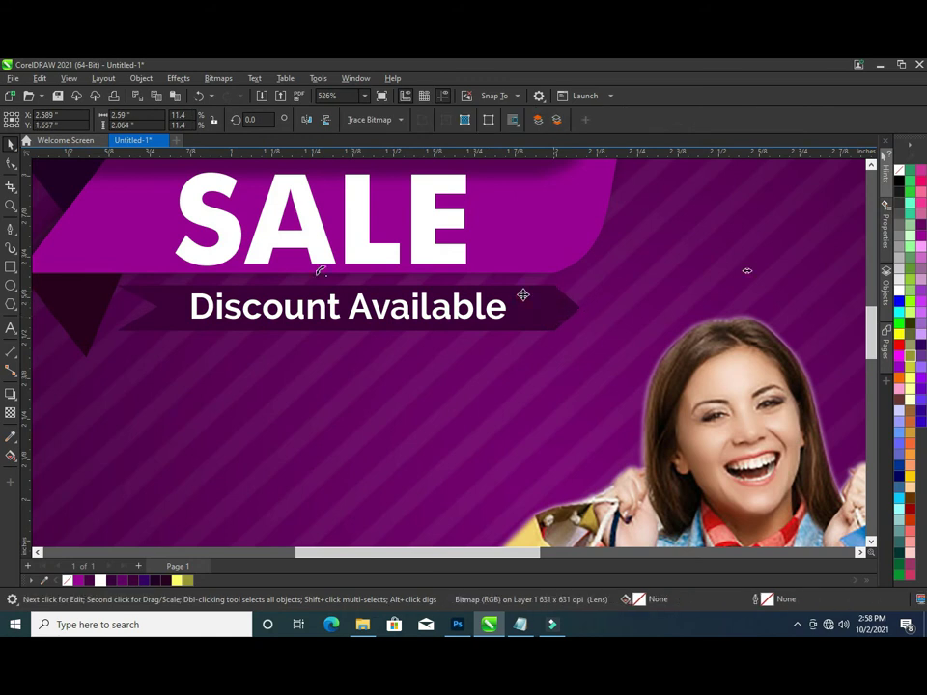
{"action": "left_click", "coordinate": [271, 369]}
{"action": "left_click", "coordinate": [542, 294]}
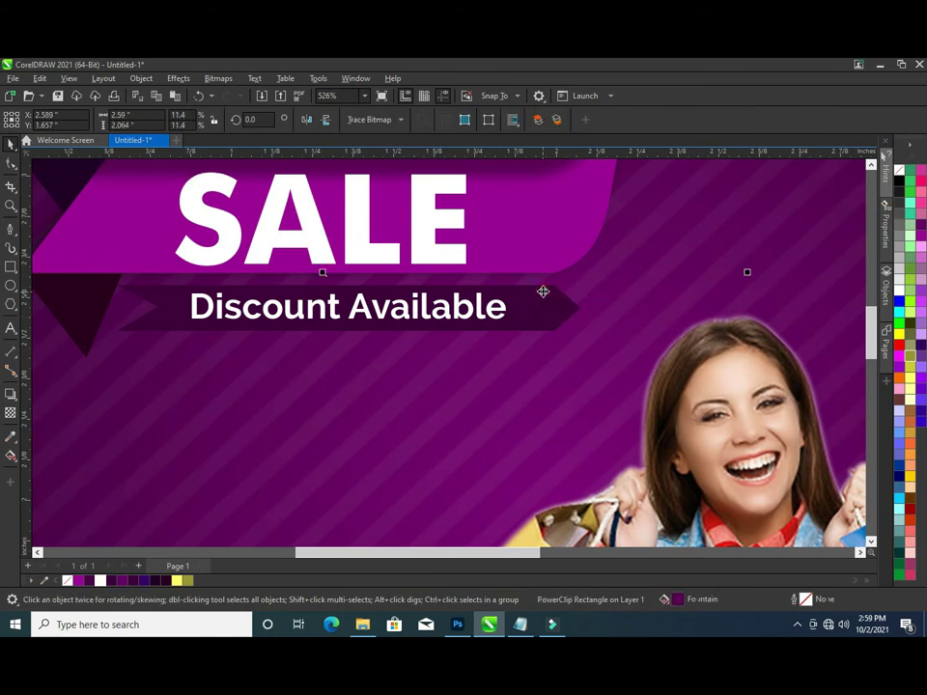
{"action": "scroll", "coordinate": [463, 294], "scroll_direction": "down", "scroll_amount": 1}
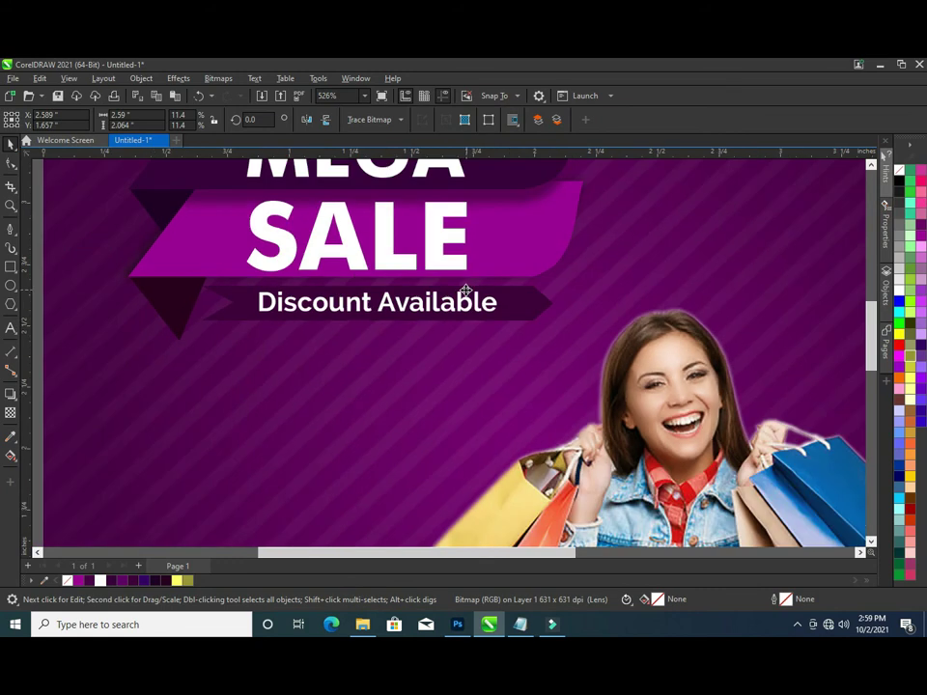
{"action": "scroll", "coordinate": [464, 293], "scroll_direction": "down", "scroll_amount": 1}
{"action": "left_click", "coordinate": [180, 291]}
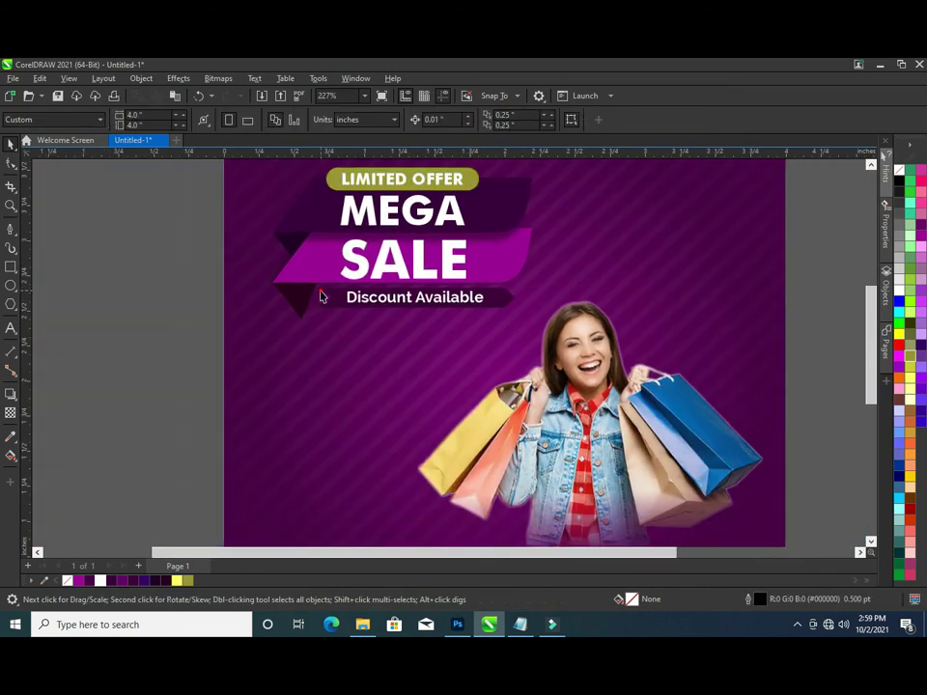
{"action": "left_click", "coordinate": [318, 294]}
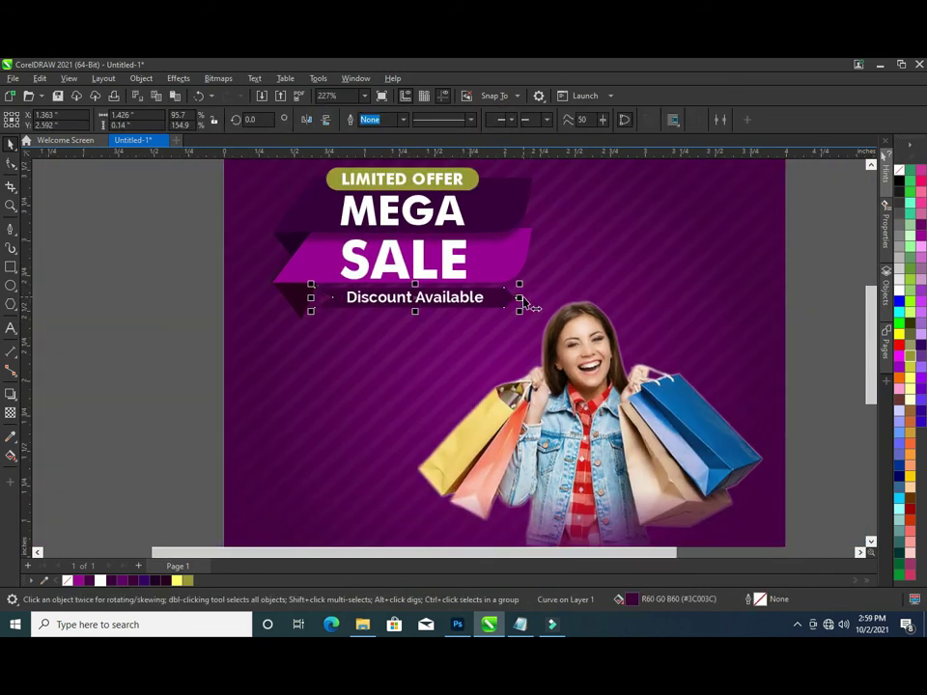
{"action": "left_click_drag", "start_coordinate": [520, 297], "coordinate": [503, 305]}
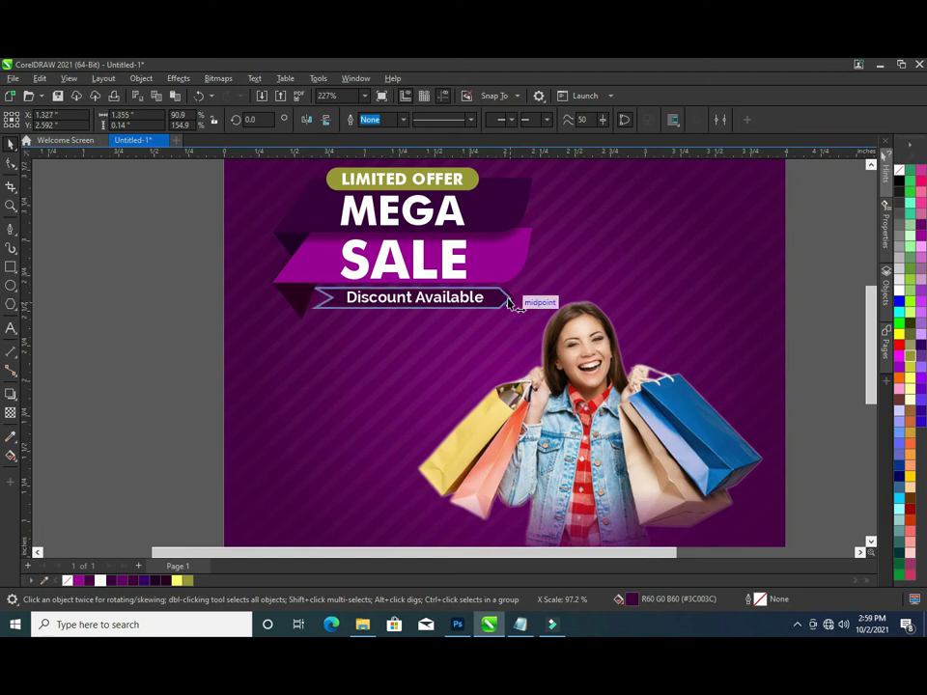
{"action": "left_click_drag", "start_coordinate": [512, 318], "coordinate": [512, 282]}
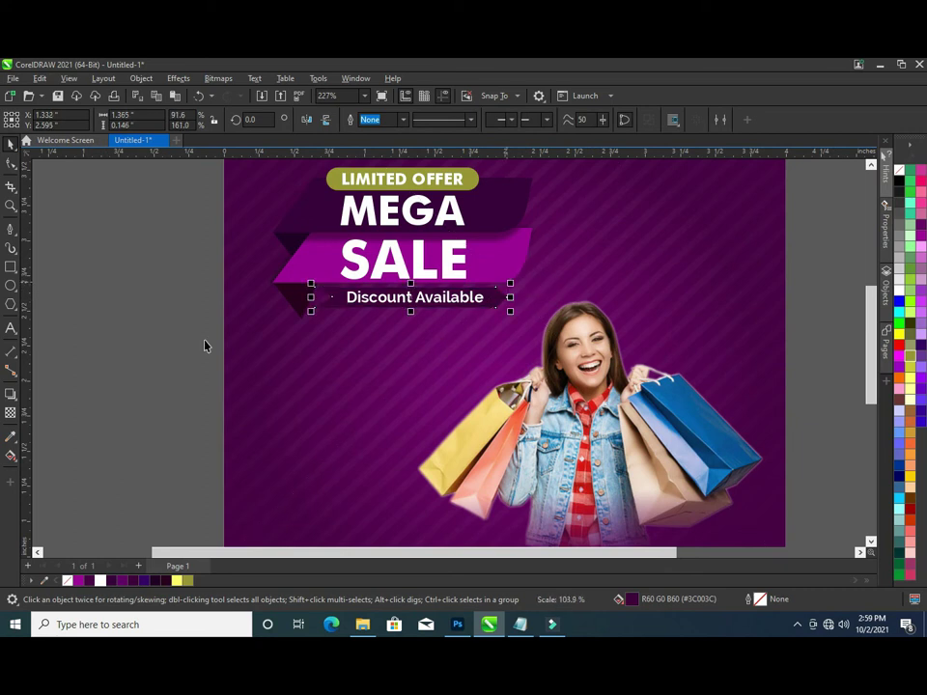
{"action": "left_click", "coordinate": [183, 342]}
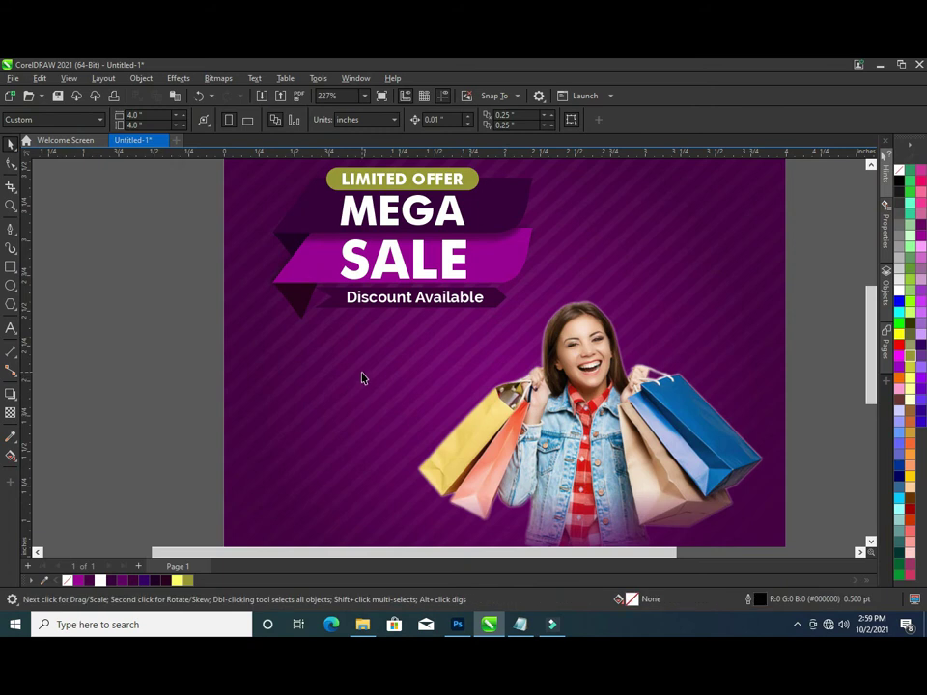
{"action": "key", "text": "shift+F4"}
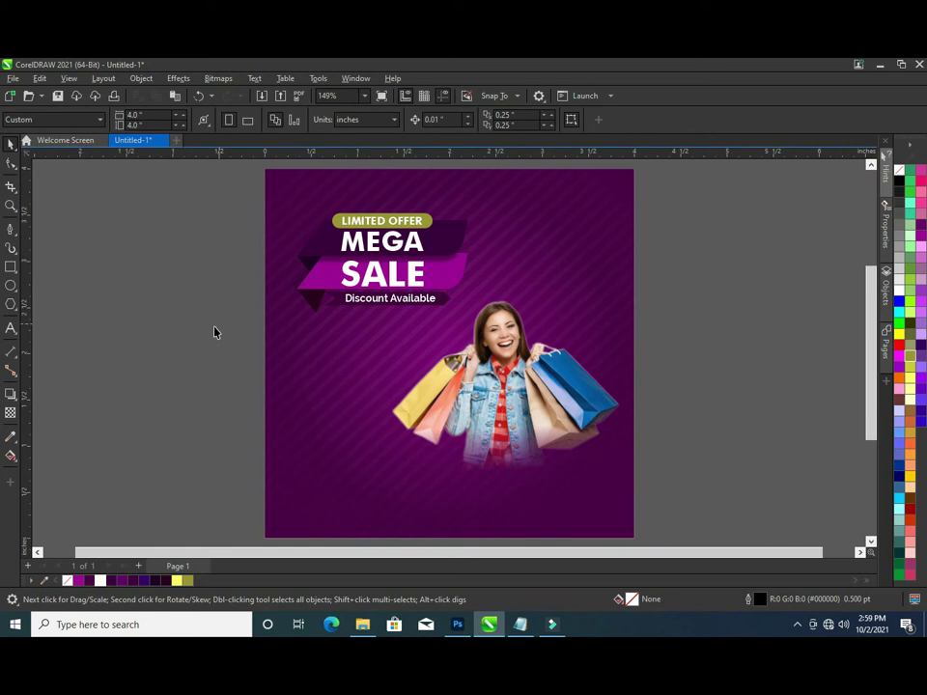
- Draw a rectangle near the page bottom and round its corners
{"action": "left_click", "coordinate": [11, 267]}
{"action": "scroll", "coordinate": [516, 507], "scroll_direction": "up", "scroll_amount": 2}
{"action": "left_click_drag", "start_coordinate": [461, 493], "coordinate": [585, 509]}
{"action": "left_click", "coordinate": [8, 188]}
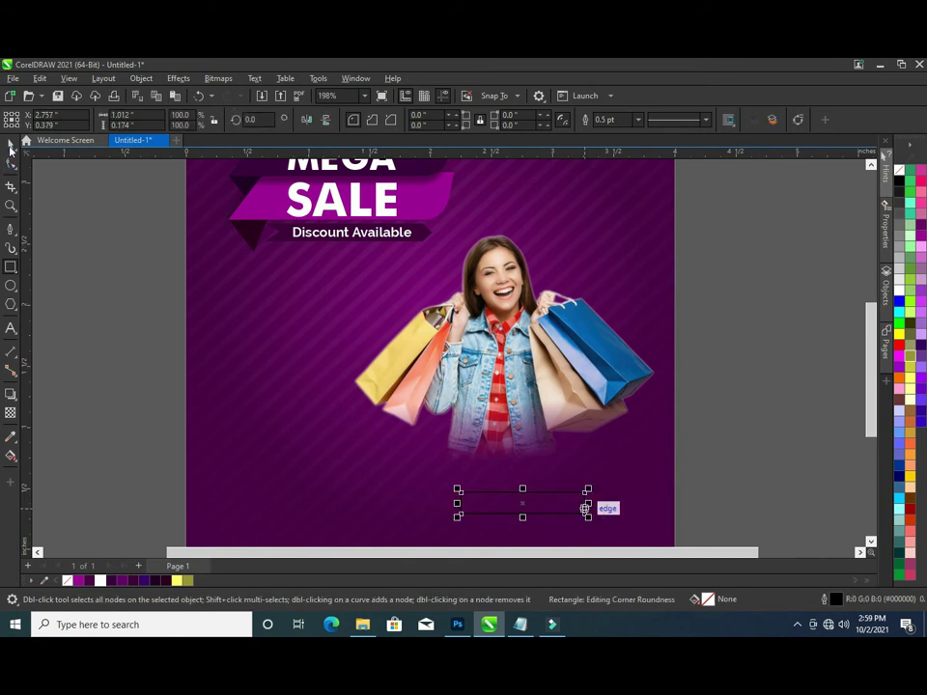
{"action": "left_click", "coordinate": [9, 145]}
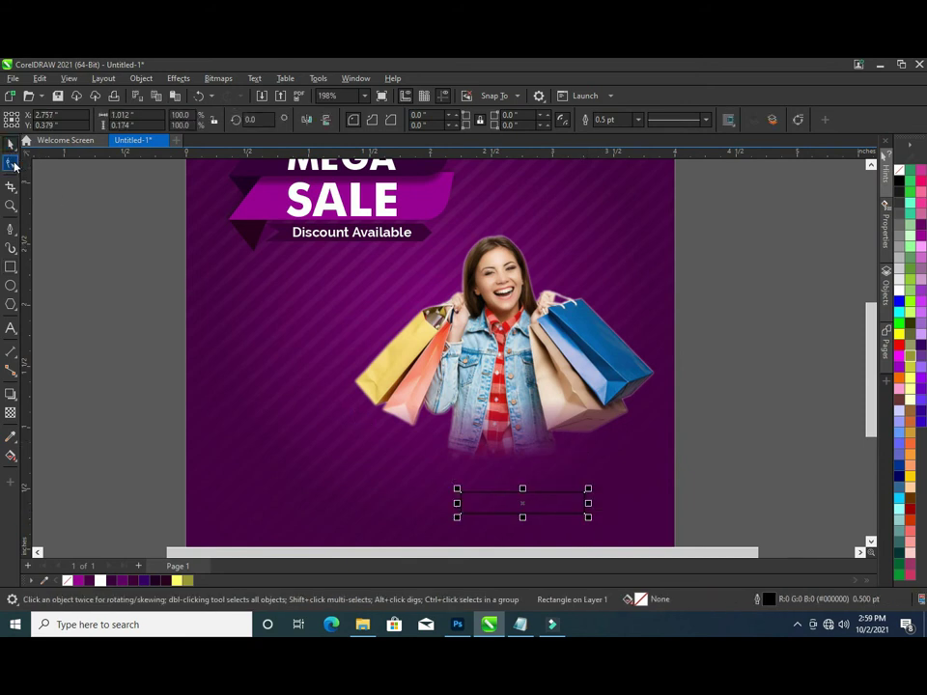
{"action": "left_click", "coordinate": [10, 164]}
{"action": "left_click_drag", "start_coordinate": [461, 493], "coordinate": [469, 493]}
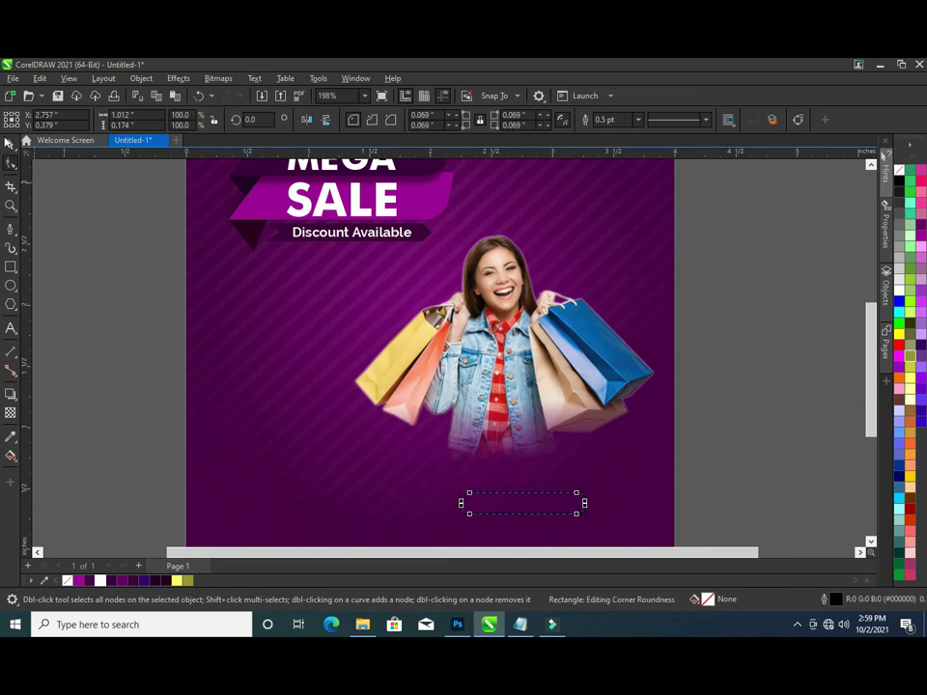
- Fill the rounded rectangle with the shopping bag's blue (#0D62AB) and remove its outline
{"action": "left_click", "coordinate": [10, 437]}
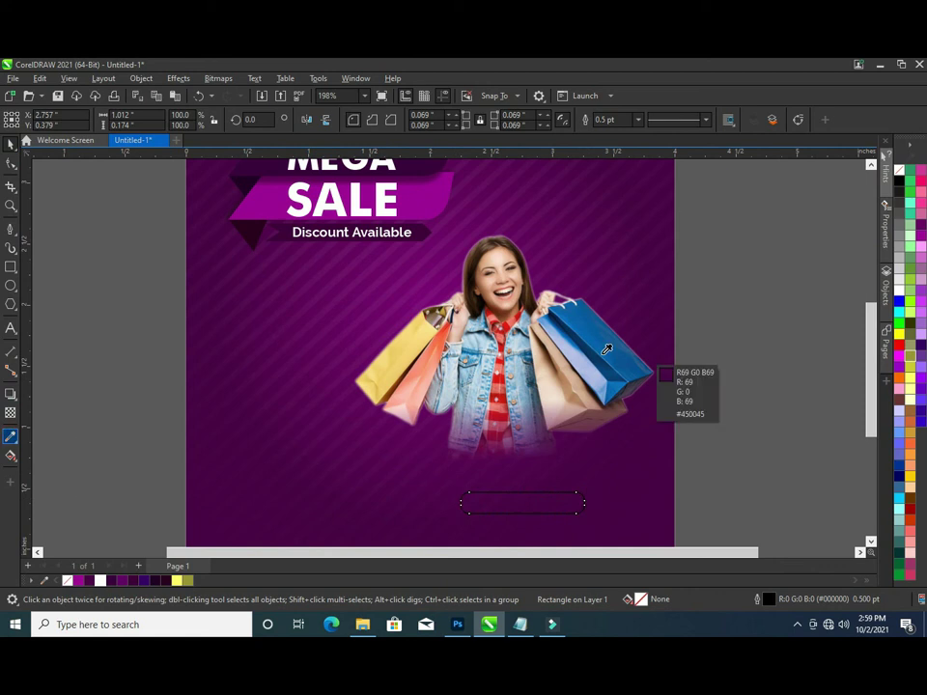
{"action": "left_click", "coordinate": [575, 329]}
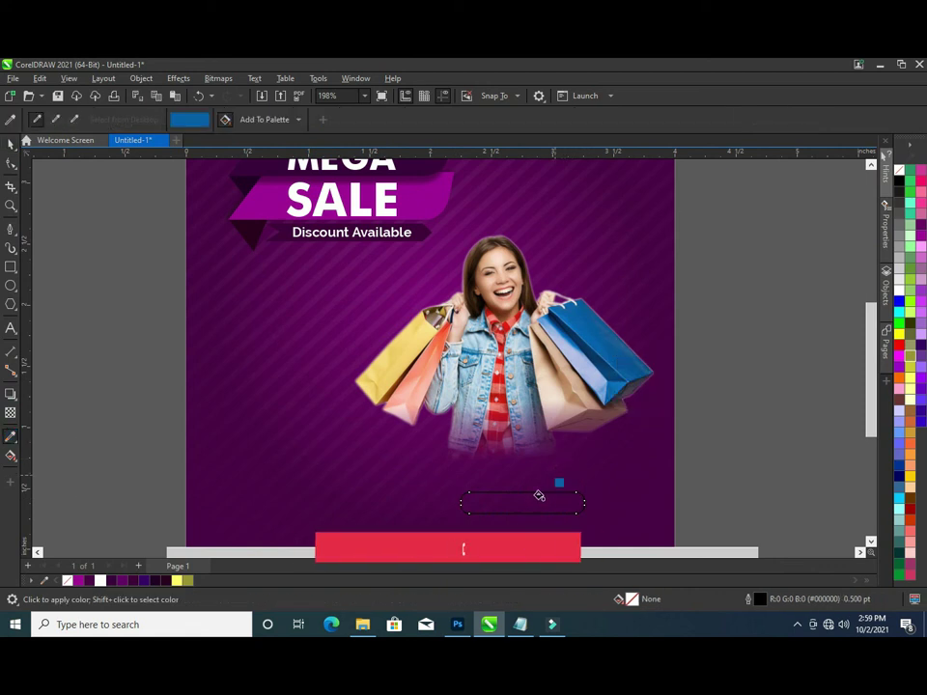
{"action": "left_click", "coordinate": [536, 501]}
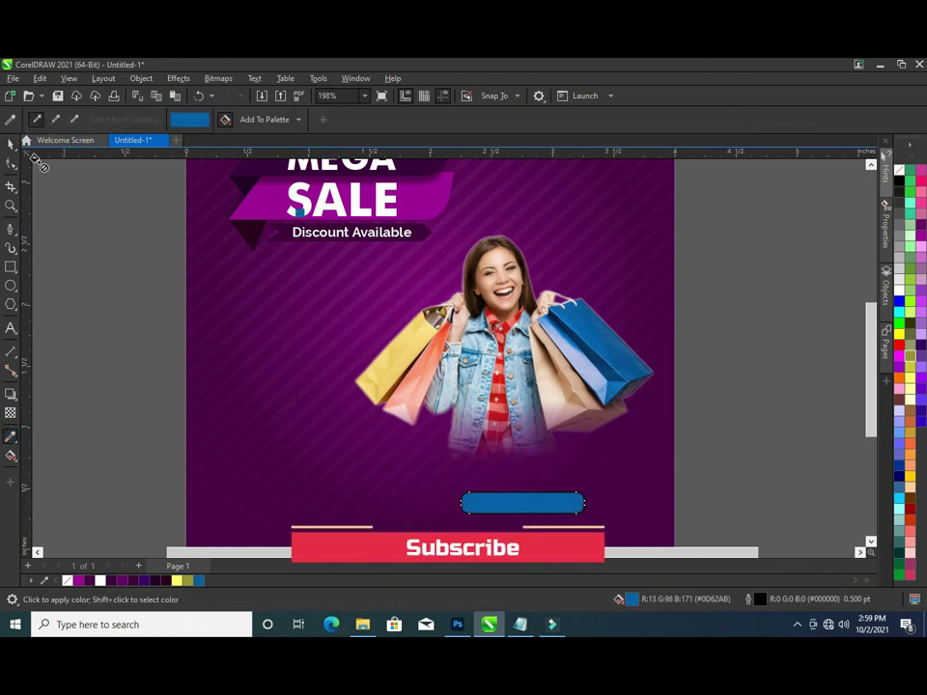
{"action": "left_click", "coordinate": [9, 144]}
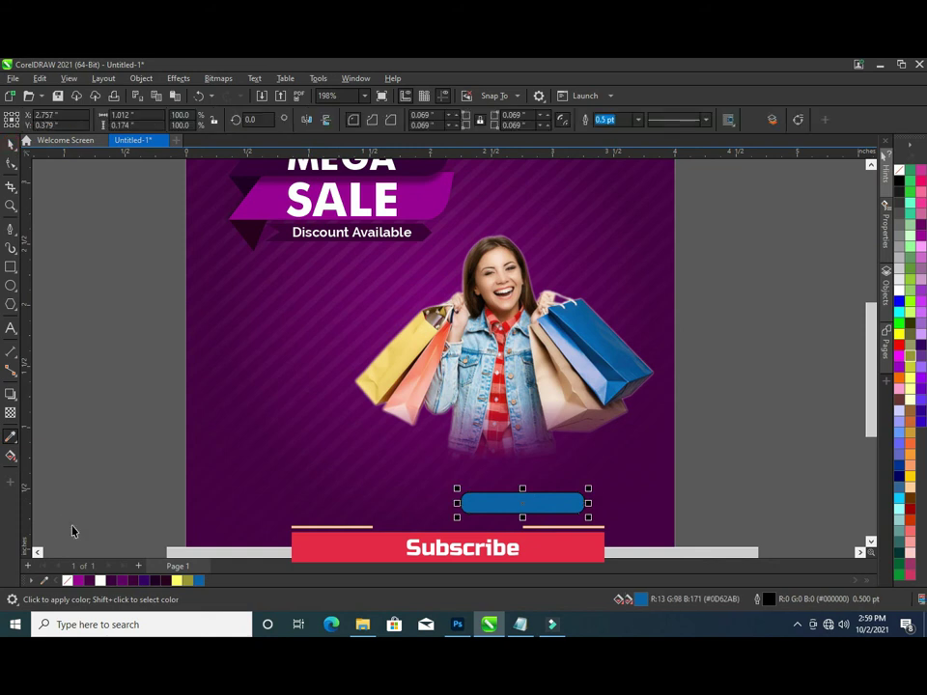
{"action": "right_click", "coordinate": [66, 580]}
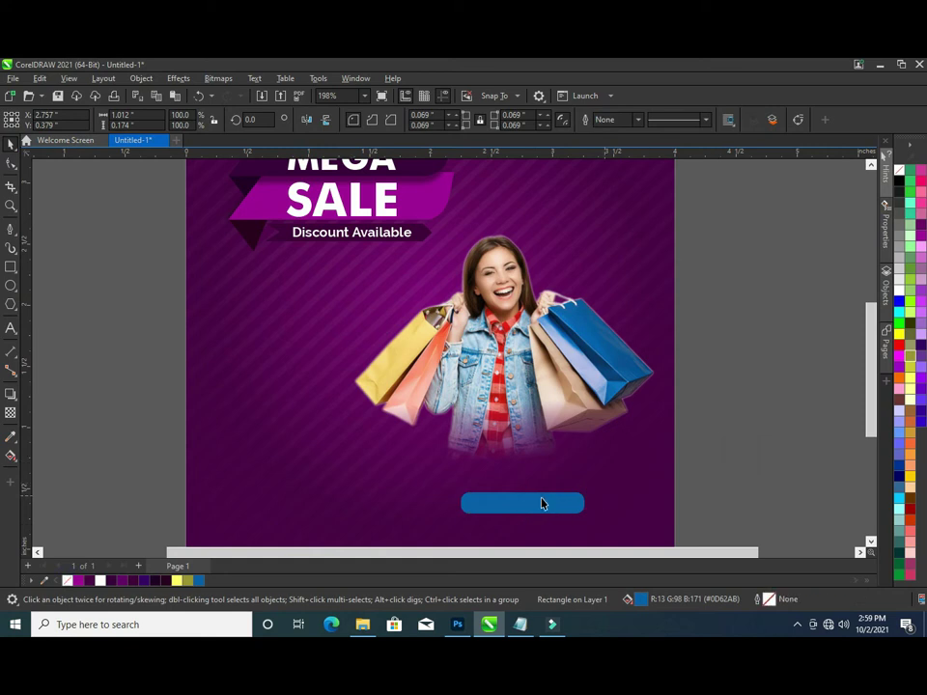
{"action": "key", "text": "Escape"}
- Copy the 'Shop Now' line from the notes and paste it as text on the canvas
{"action": "left_click", "coordinate": [520, 625]}
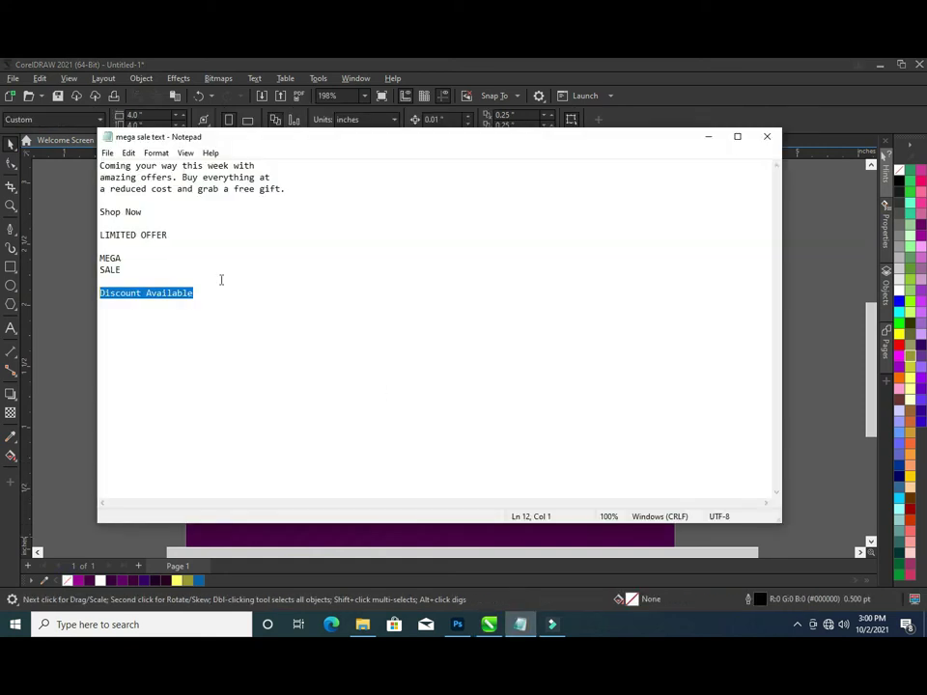
{"action": "left_click_drag", "start_coordinate": [142, 211], "coordinate": [109, 211]}
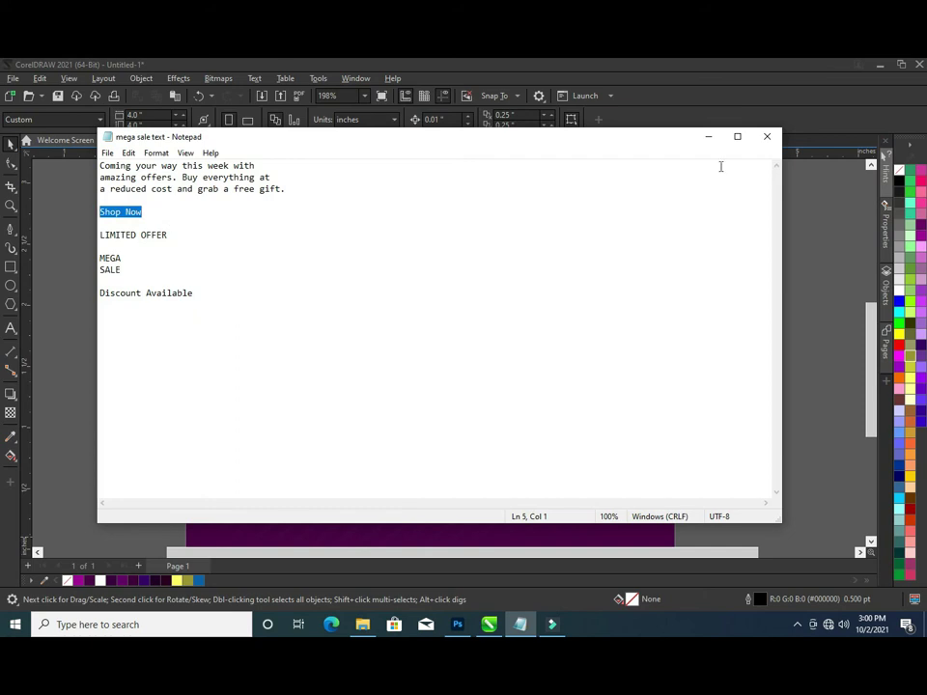
{"action": "left_click", "coordinate": [709, 137]}
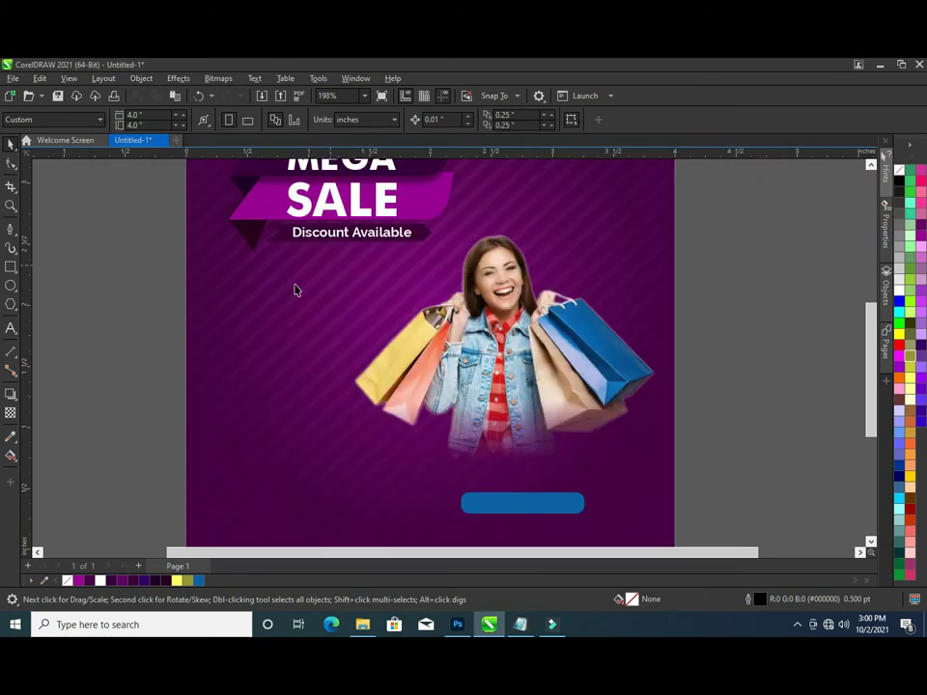
{"action": "key", "text": "F8"}
{"action": "left_click", "coordinate": [86, 353]}
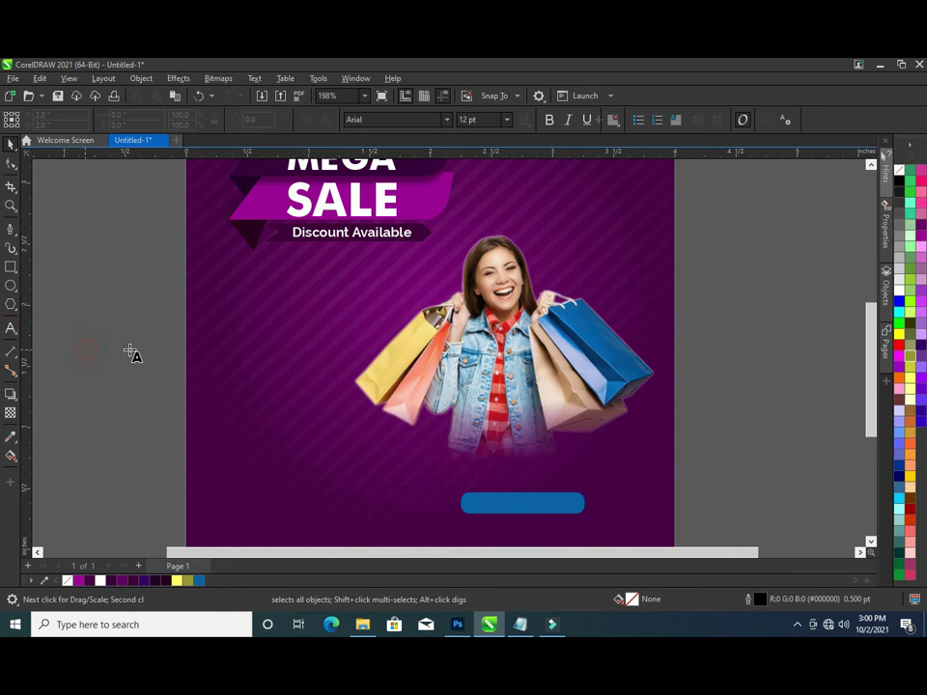
{"action": "key", "text": "ctrl+v"}
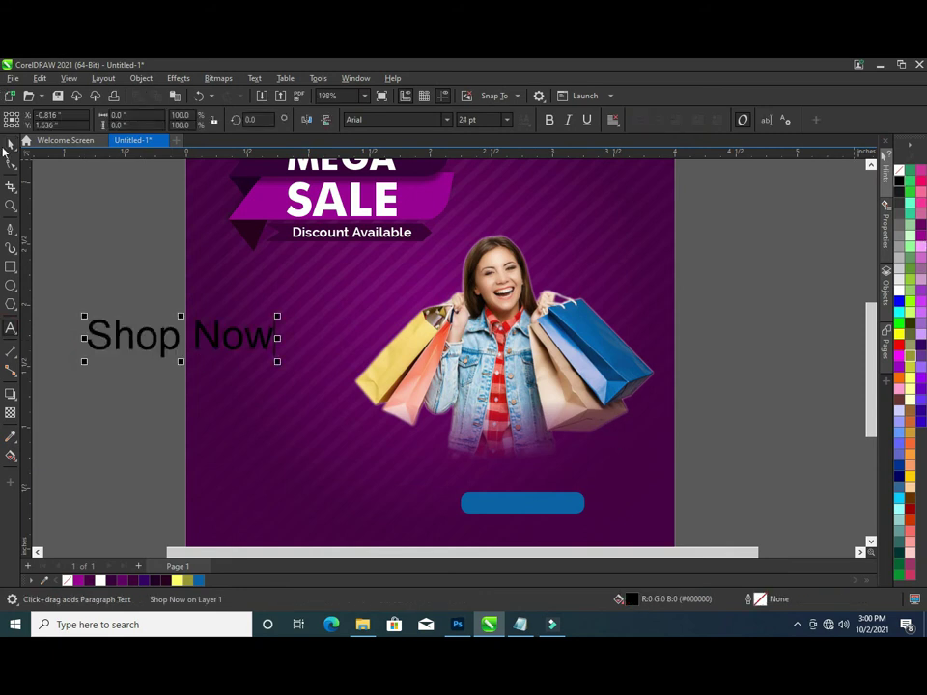
- Style Shop Now in white Futura Md BT Bold at about 10 pt on the blue button
{"action": "left_click", "coordinate": [446, 120]}
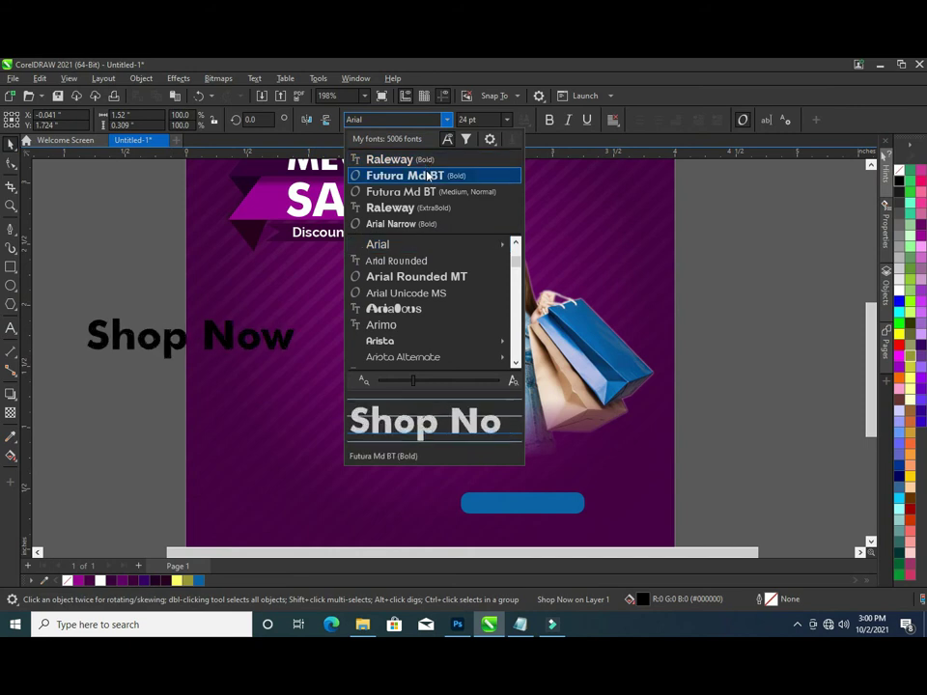
{"action": "left_click", "coordinate": [427, 176]}
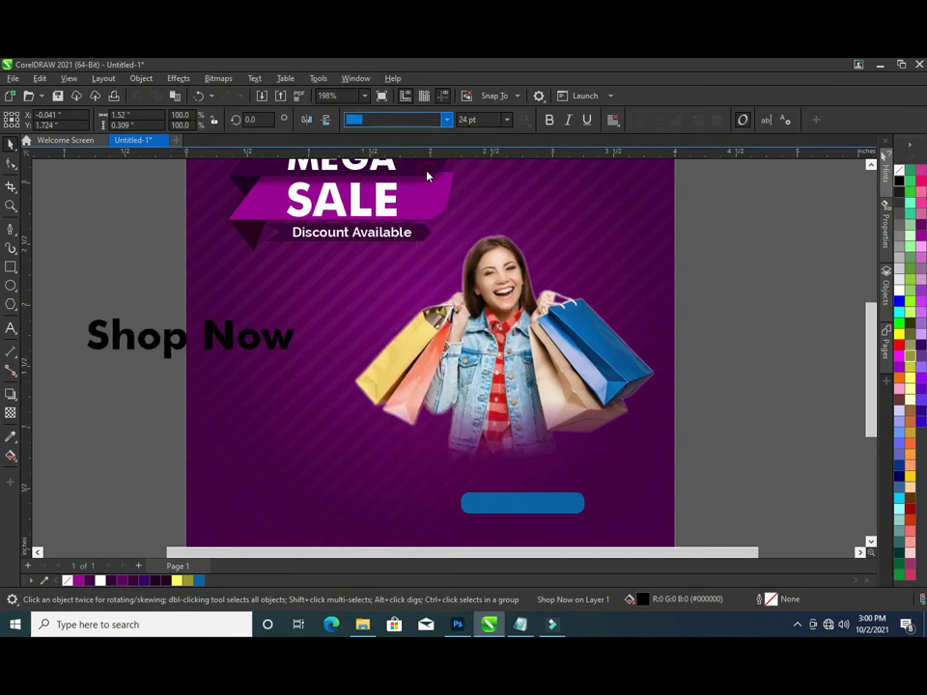
{"action": "left_click", "coordinate": [100, 580]}
{"action": "left_click_drag", "start_coordinate": [298, 363], "coordinate": [194, 345]}
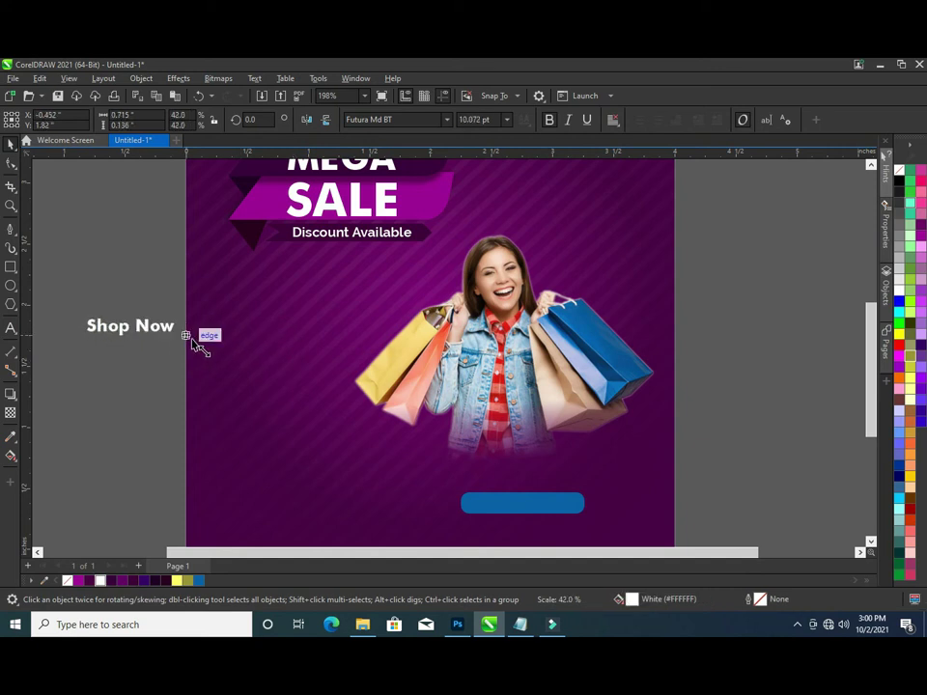
{"action": "mouse_move", "coordinate": [198, 348]}
{"action": "left_mouse_down"}
{"action": "mouse_move", "coordinate": [183, 336]}
{"action": "mouse_move", "coordinate": [541, 510]}
{"action": "left_mouse_up"}
{"action": "left_click_drag", "start_coordinate": [701, 527], "coordinate": [382, 444]}
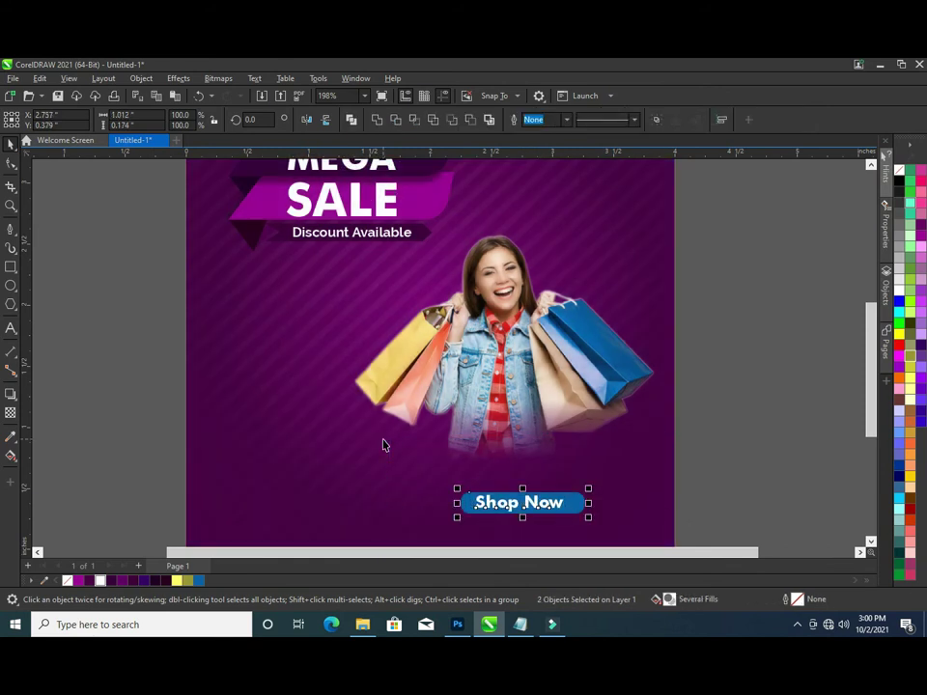
{"action": "left_click", "coordinate": [746, 507]}
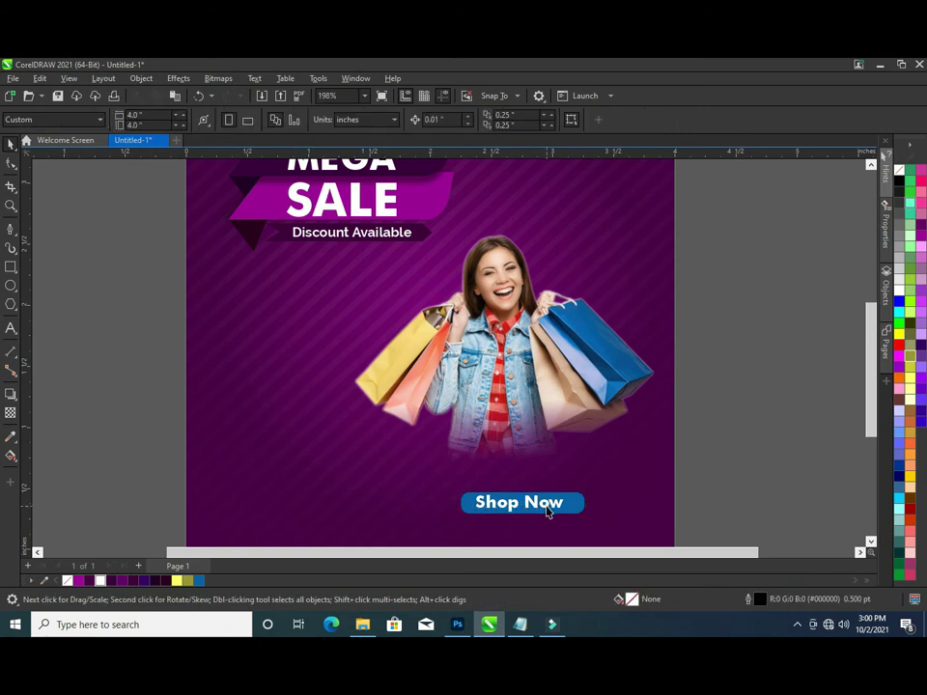
- Narrow the Shop Now button to about 91% and shift it slightly up and left
{"action": "left_click", "coordinate": [580, 509]}
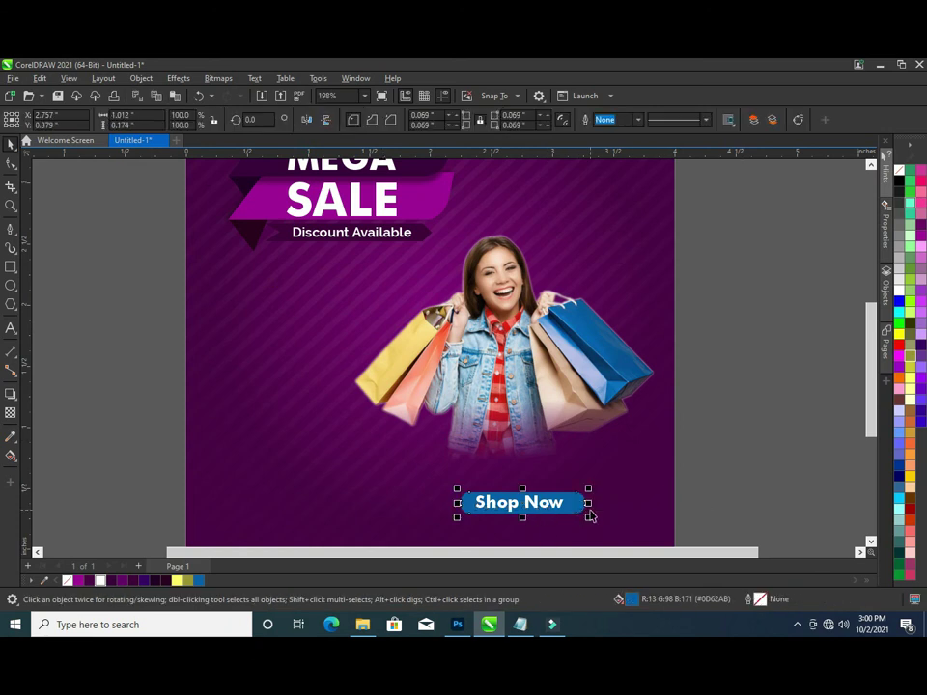
{"action": "left_click_drag", "start_coordinate": [591, 515], "coordinate": [578, 513]}
{"action": "left_click_drag", "start_coordinate": [704, 531], "coordinate": [368, 472]}
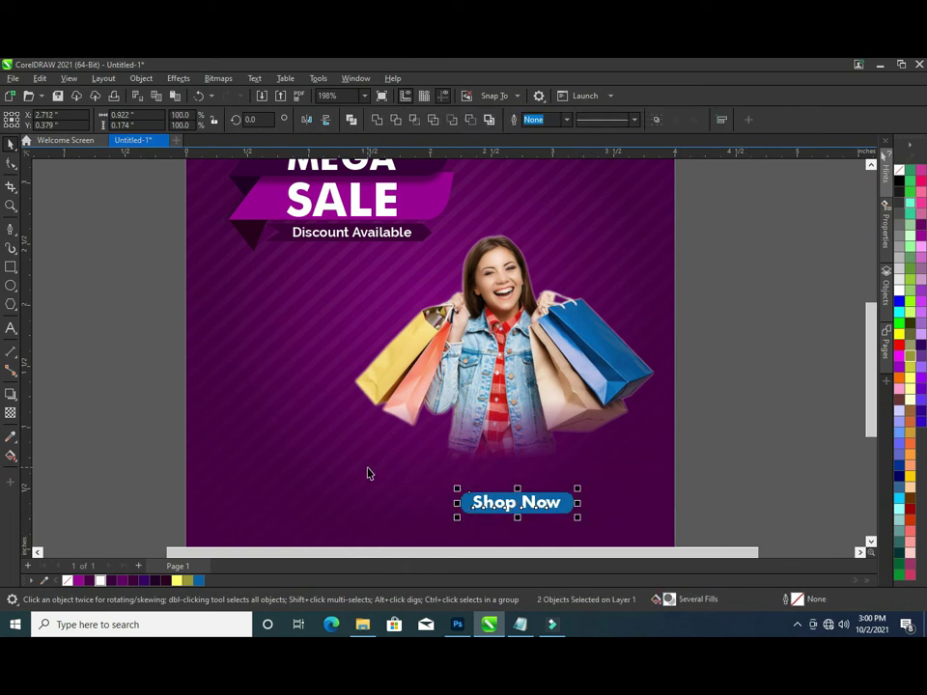
{"action": "left_click", "coordinate": [763, 495]}
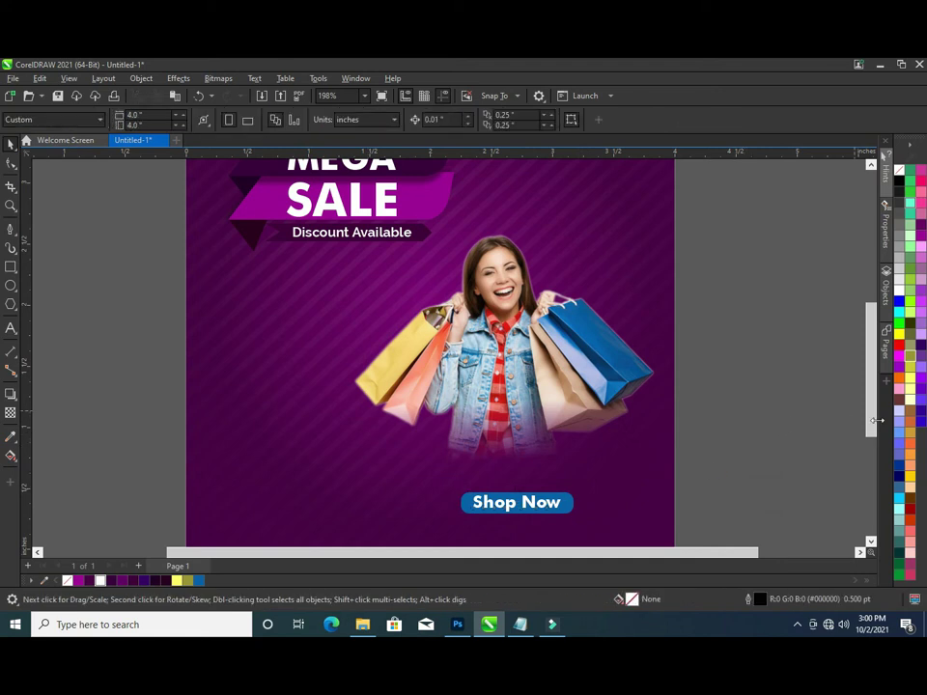
{"action": "scroll", "coordinate": [759, 461], "scroll_direction": "down", "scroll_amount": 1}
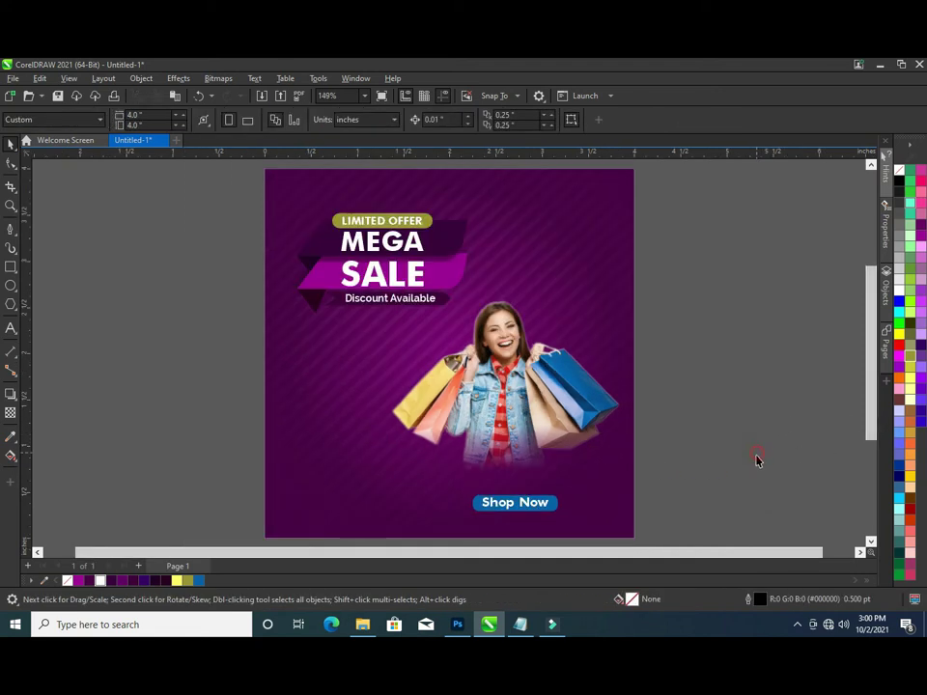
{"action": "left_click_drag", "start_coordinate": [661, 532], "coordinate": [418, 464]}
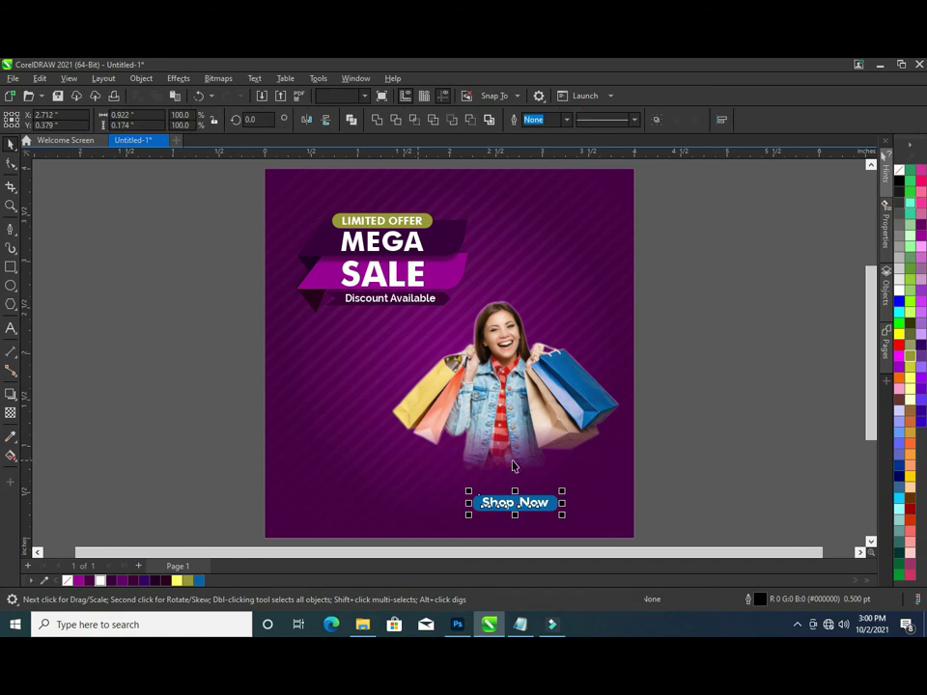
{"action": "mouse_move", "coordinate": [515, 494]}
{"action": "left_mouse_down"}
{"action": "mouse_move", "coordinate": [515, 503]}
{"action": "mouse_move", "coordinate": [503, 498]}
{"action": "left_mouse_up"}
- Paste the 'Coming your way this week…' paragraph into a Shop Now text copy left of the woman
{"action": "left_click", "coordinate": [643, 498]}
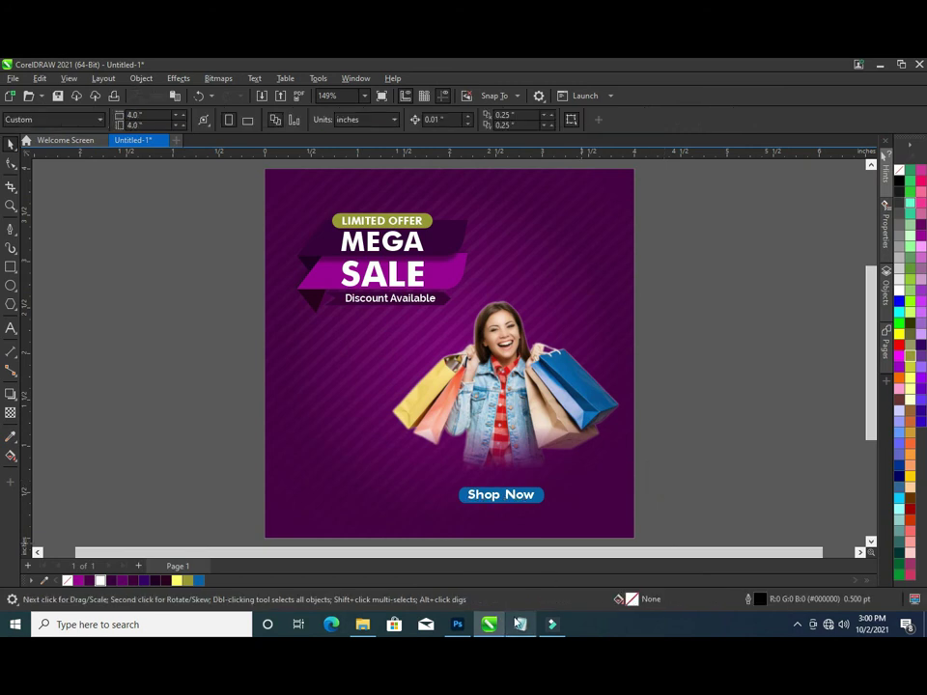
{"action": "left_click", "coordinate": [519, 624]}
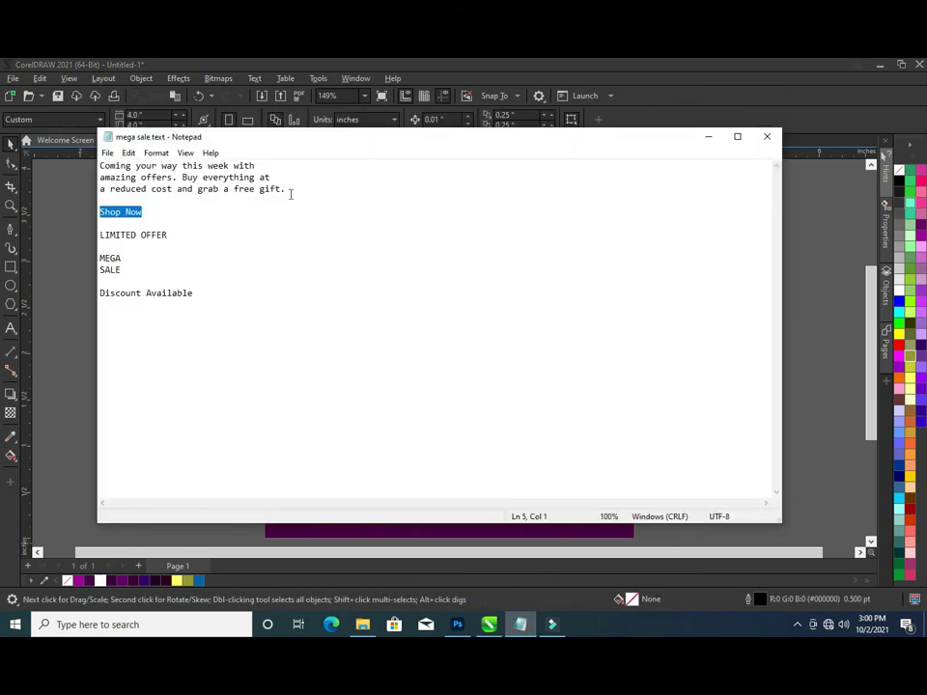
{"action": "left_click_drag", "start_coordinate": [289, 192], "coordinate": [88, 158]}
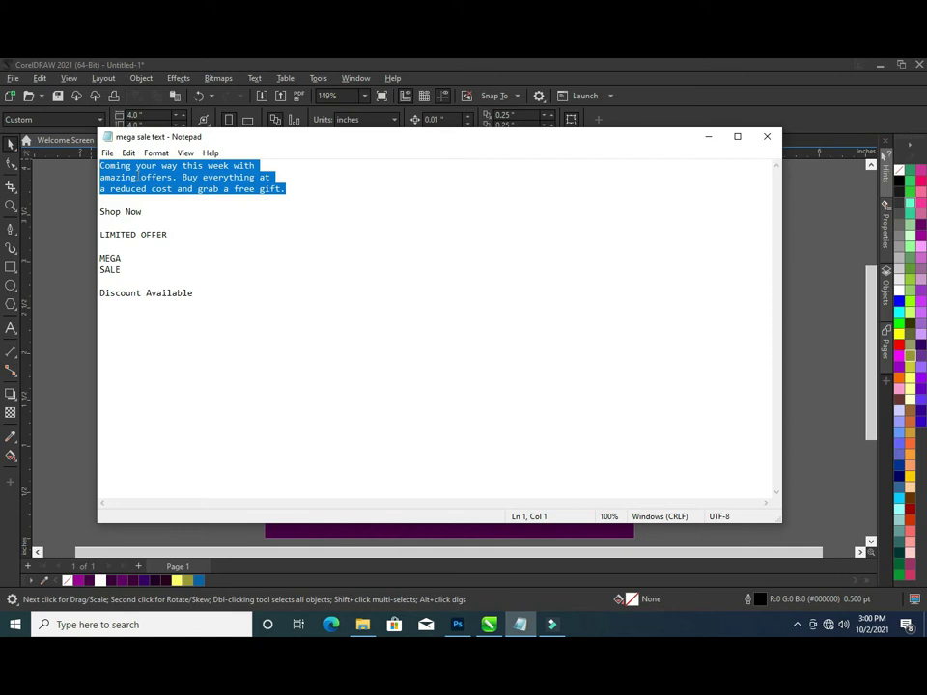
{"action": "left_click", "coordinate": [708, 136]}
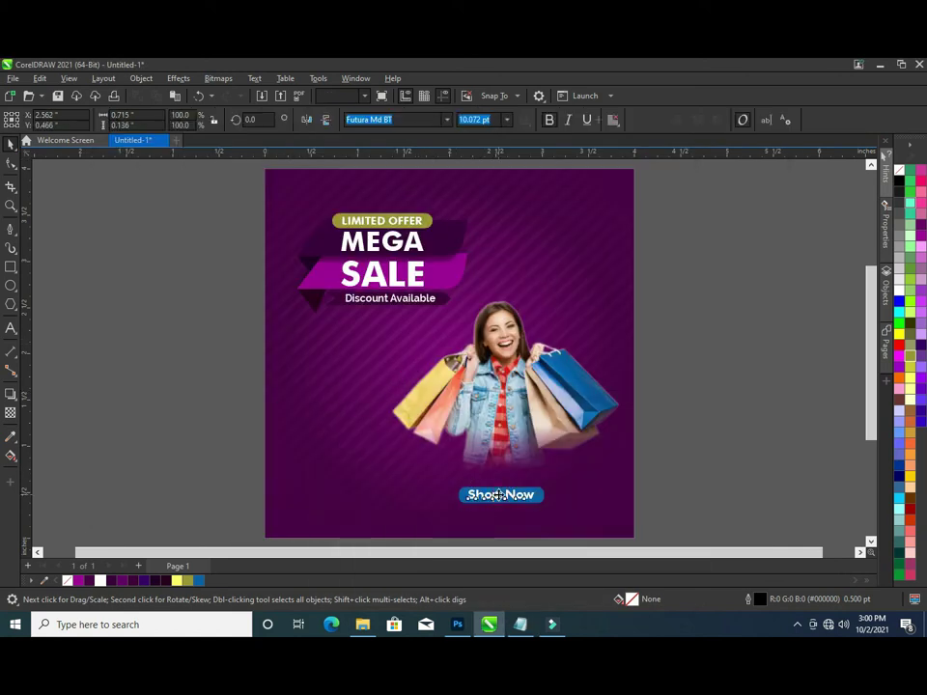
{"action": "left_click_drag", "start_coordinate": [501, 500], "coordinate": [328, 444]}
{"action": "left_click", "coordinate": [343, 443]}
{"action": "double_click", "coordinate": [342, 443]}
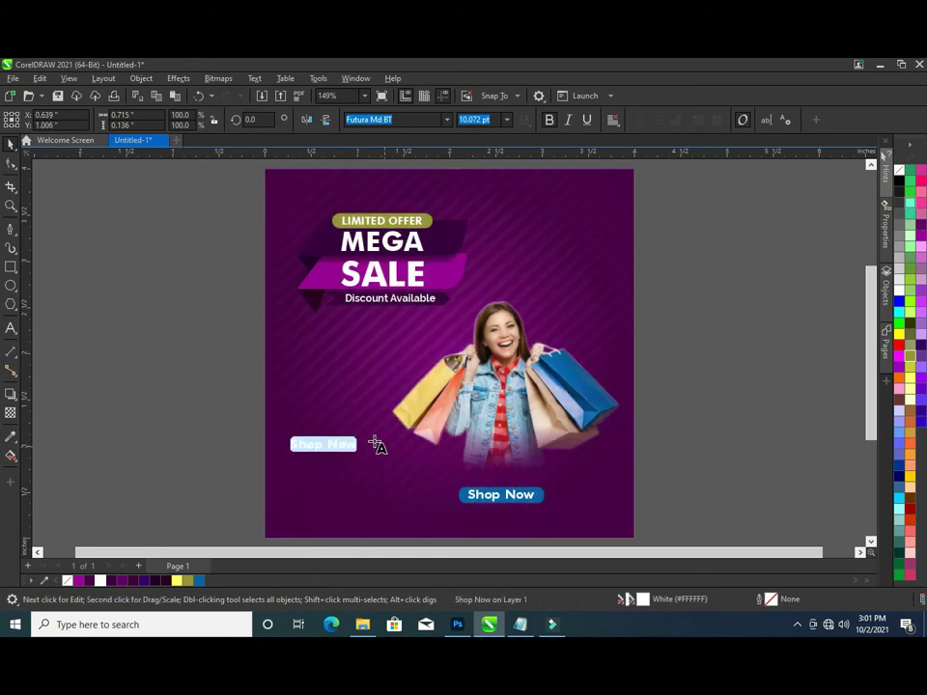
{"action": "key", "text": "ctrl+v"}
{"action": "key", "text": "Escape"}
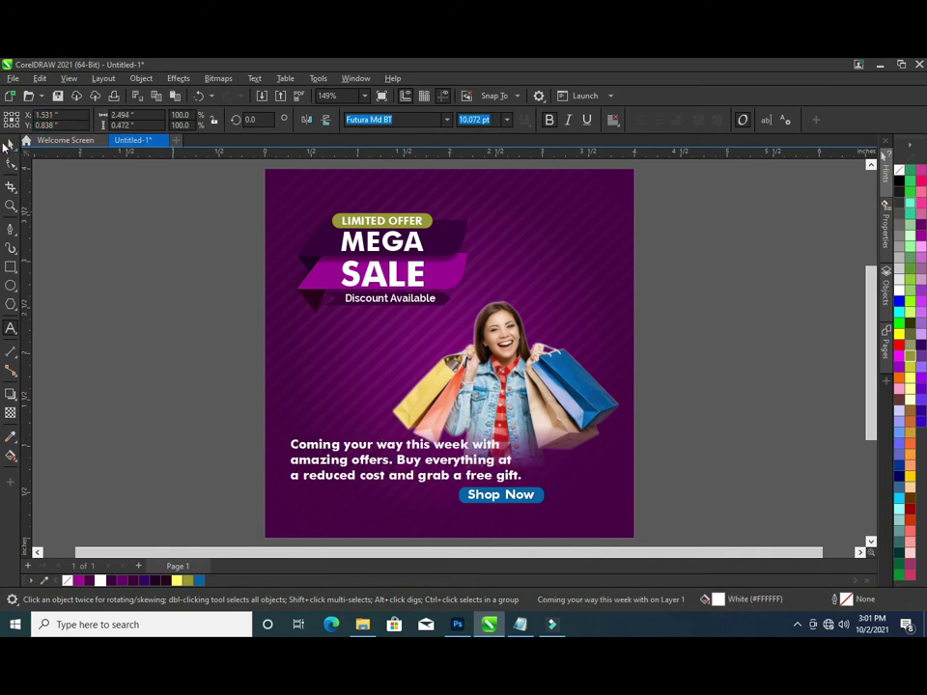
- Set the promo paragraph in Raleway and shrink it to about two-thirds beside Shop Now
{"action": "left_click", "coordinate": [11, 143]}
{"action": "left_click", "coordinate": [446, 120]}
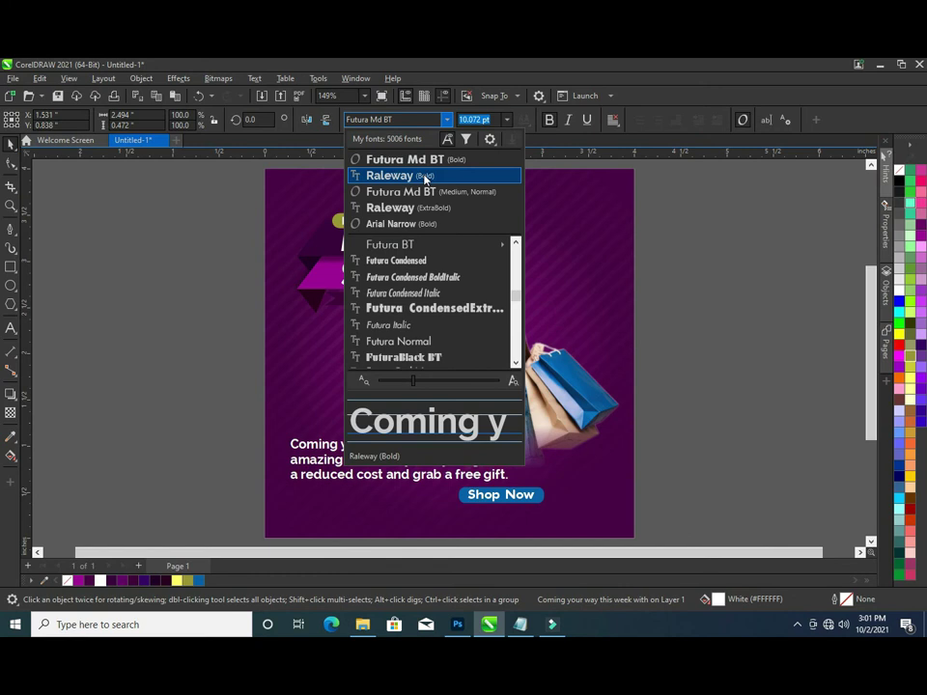
{"action": "left_click", "coordinate": [423, 175]}
{"action": "left_click", "coordinate": [446, 119]}
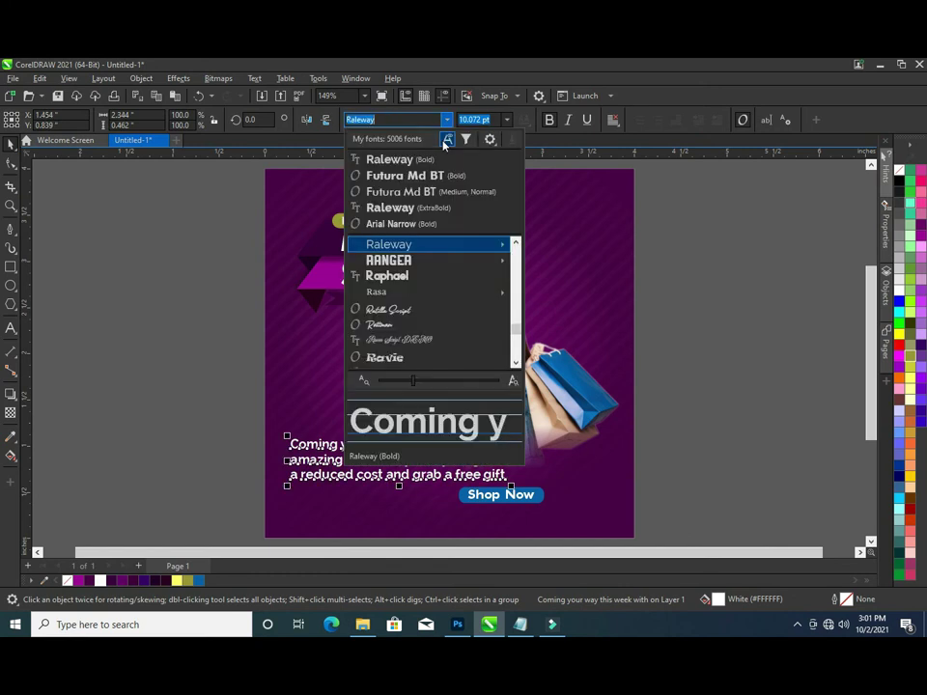
{"action": "mouse_move", "coordinate": [424, 244]}
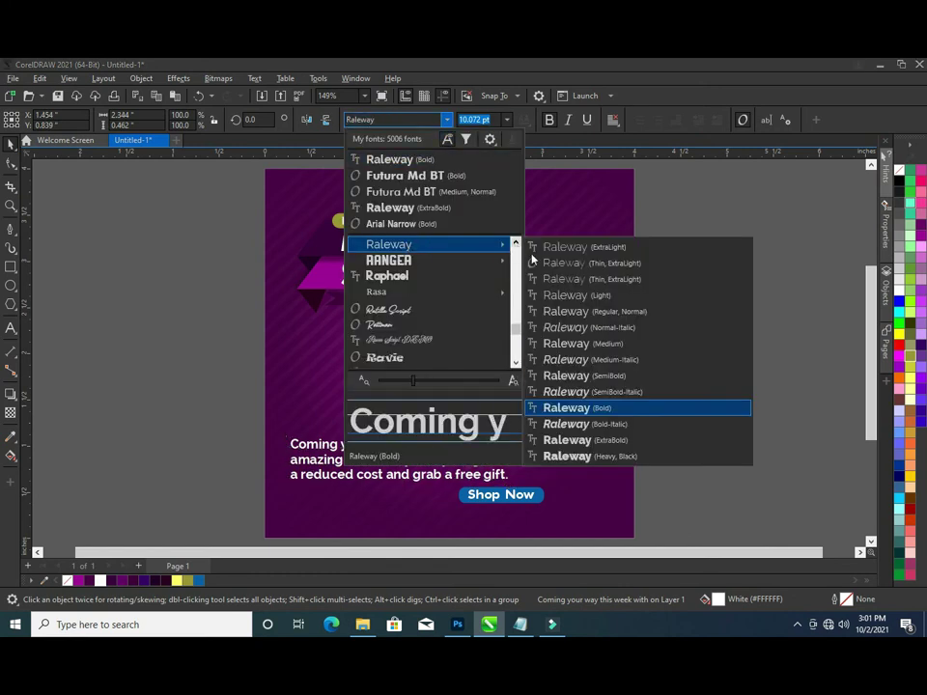
{"action": "left_click", "coordinate": [568, 378]}
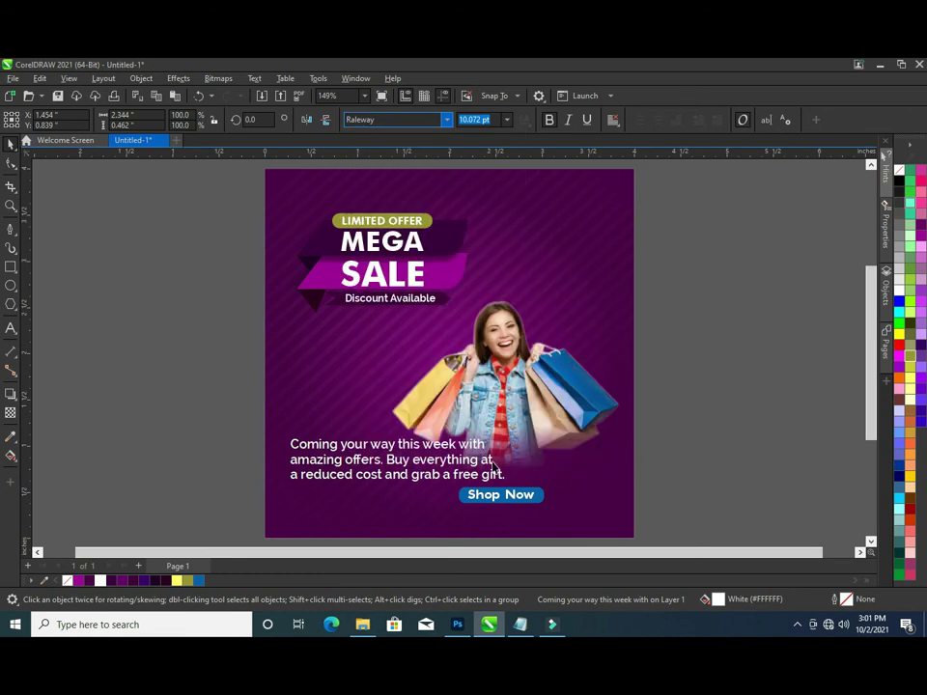
{"action": "left_click_drag", "start_coordinate": [509, 490], "coordinate": [444, 479]}
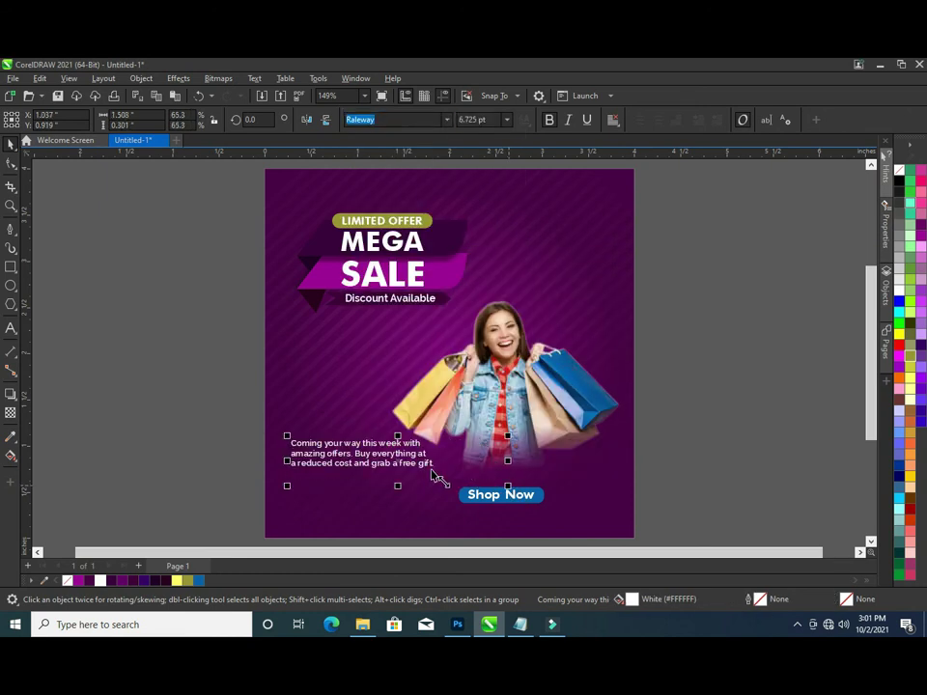
{"action": "left_click_drag", "start_coordinate": [366, 464], "coordinate": [360, 494]}
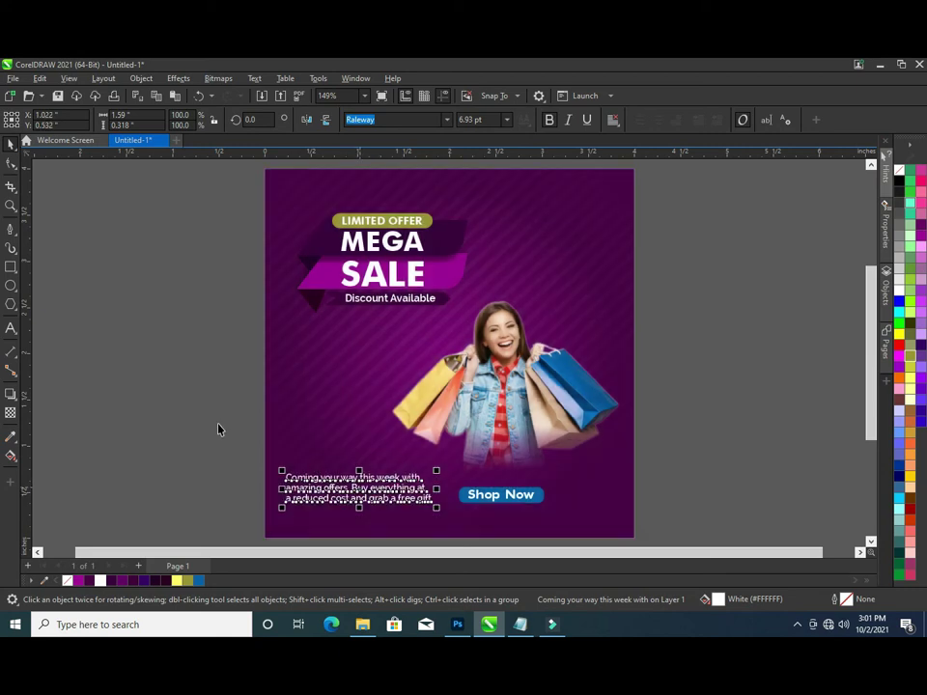
- Add a vertical guide and align the paragraph's left edge to it
{"action": "left_click", "coordinate": [192, 378]}
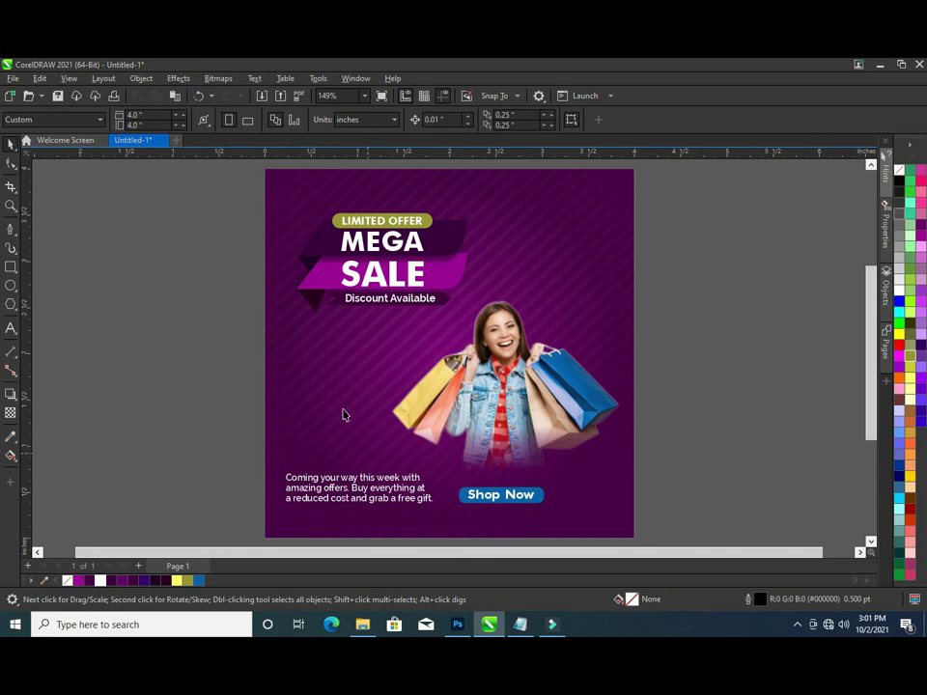
{"action": "left_click", "coordinate": [342, 506]}
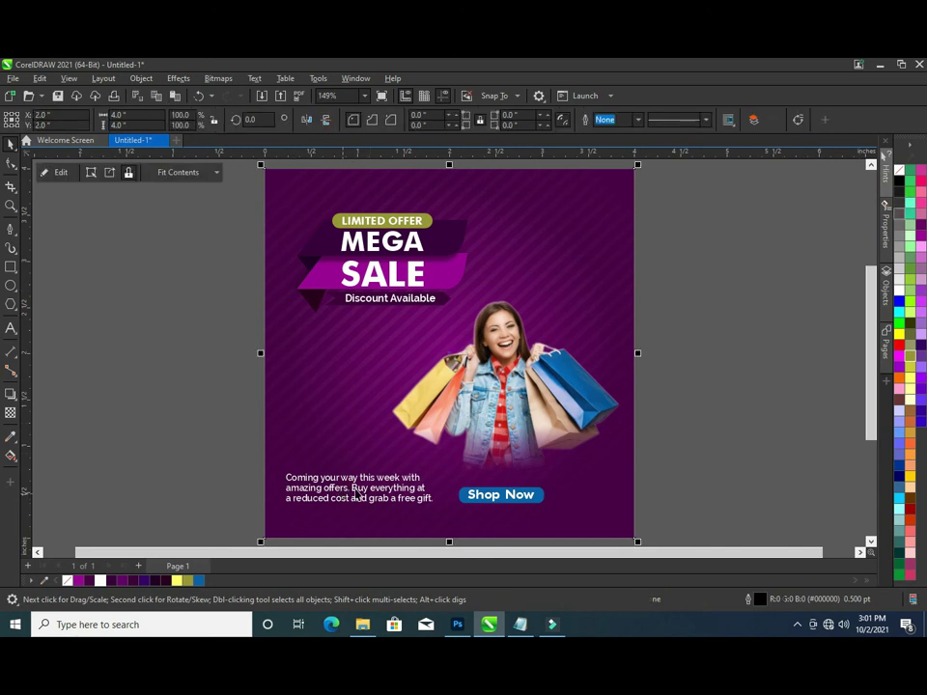
{"action": "left_click", "coordinate": [357, 489]}
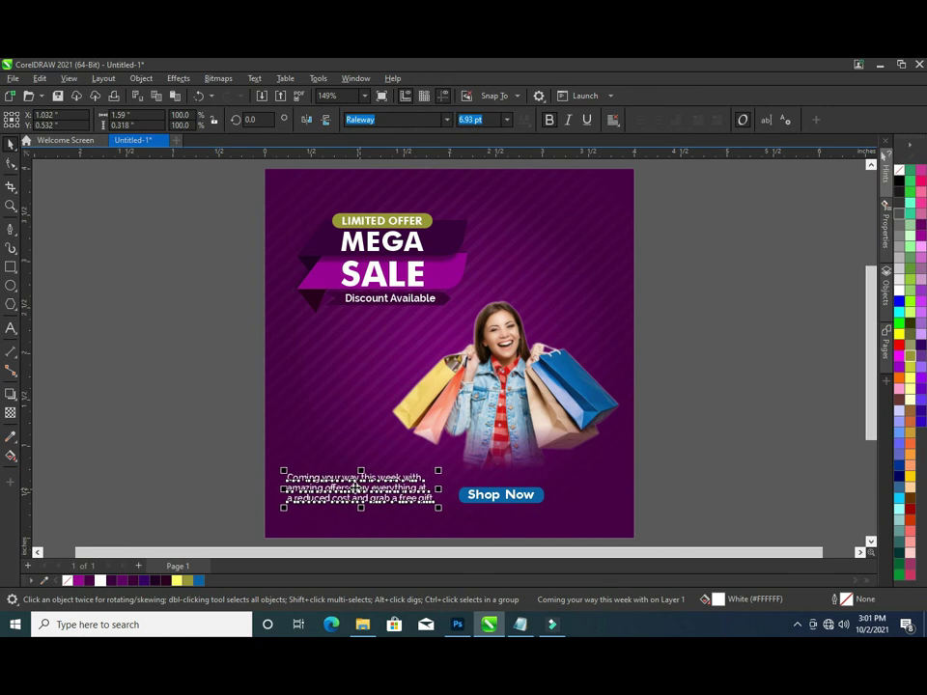
{"action": "left_click_drag", "start_coordinate": [349, 488], "coordinate": [362, 487]}
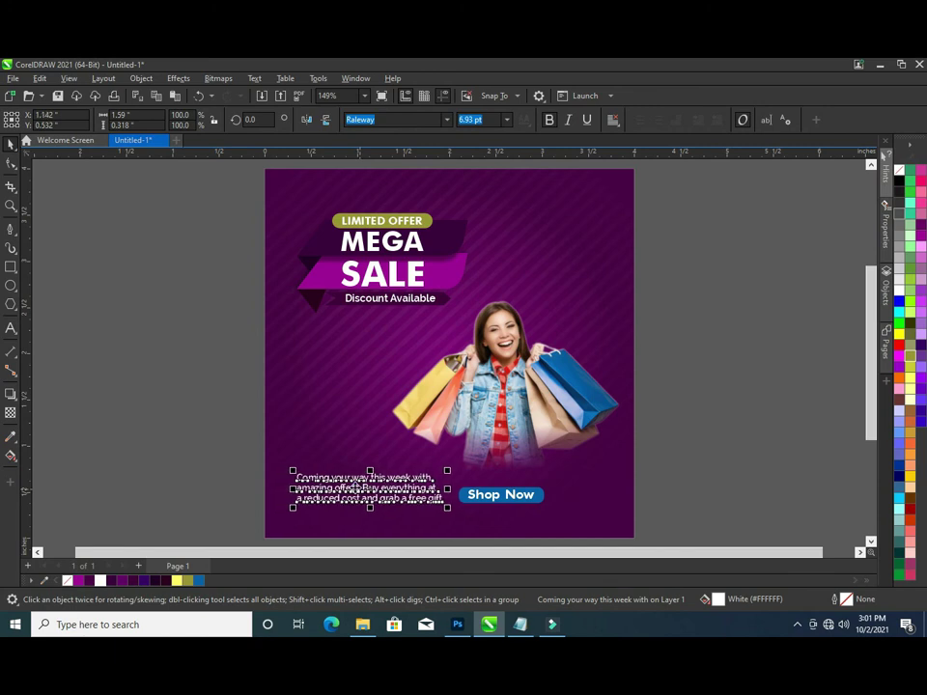
{"action": "left_click_drag", "start_coordinate": [23, 324], "coordinate": [297, 324]}
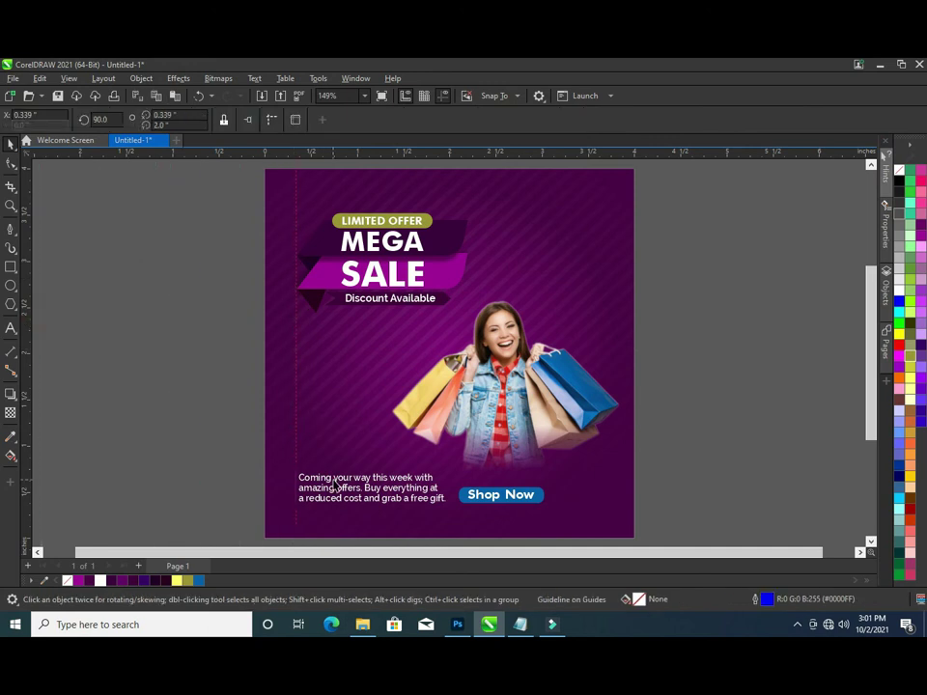
{"action": "left_click", "coordinate": [367, 488]}
{"action": "left_click_drag", "start_coordinate": [332, 479], "coordinate": [335, 478]}
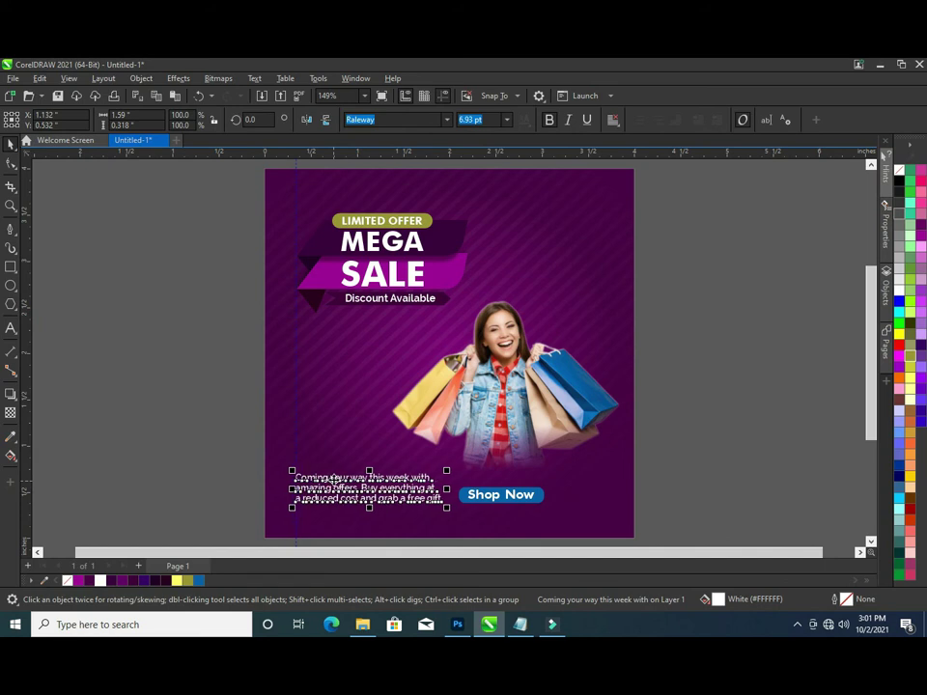
{"action": "left_click", "coordinate": [181, 459]}
{"action": "scroll", "coordinate": [348, 497], "scroll_direction": "up", "scroll_amount": 2}
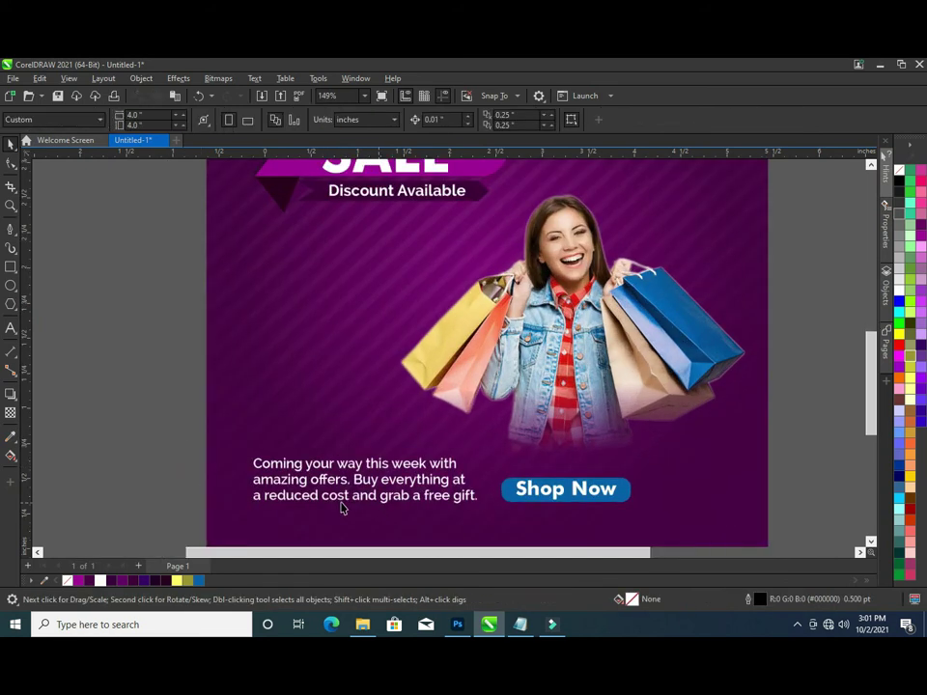
{"action": "scroll", "coordinate": [248, 491], "scroll_direction": "up", "scroll_amount": 1}
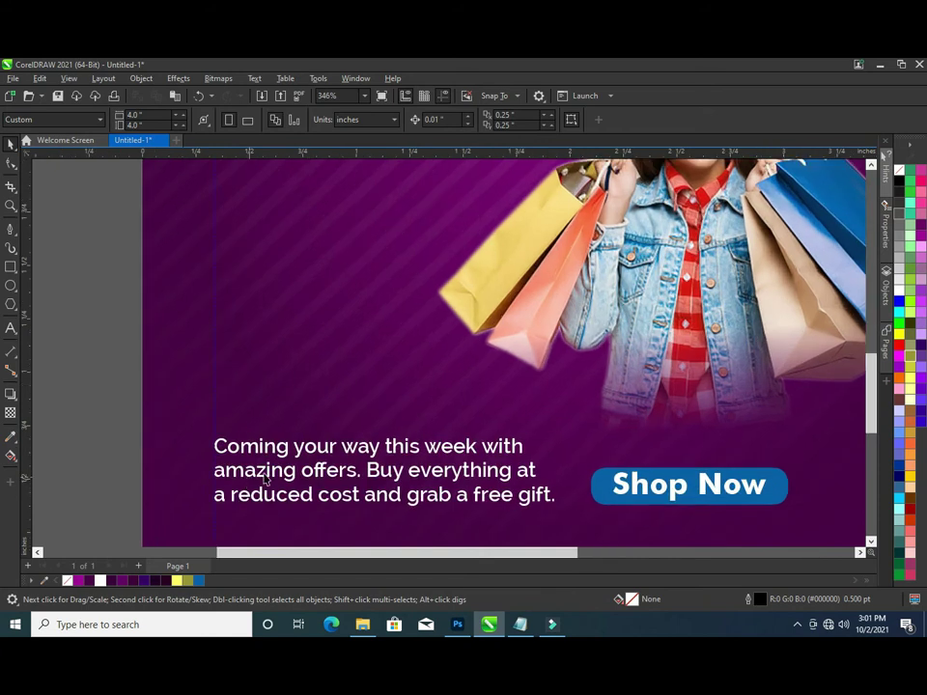
{"action": "scroll", "coordinate": [264, 477], "scroll_direction": "down", "scroll_amount": 2}
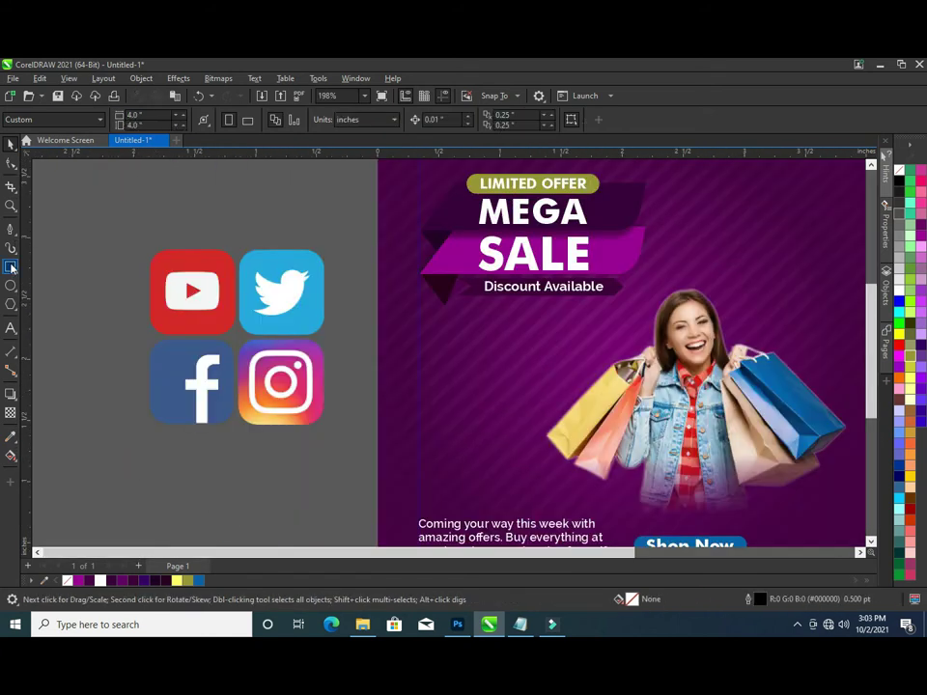
- Draw a rectangle and fit it exactly over the Twitter icon
{"action": "key", "text": "F6"}
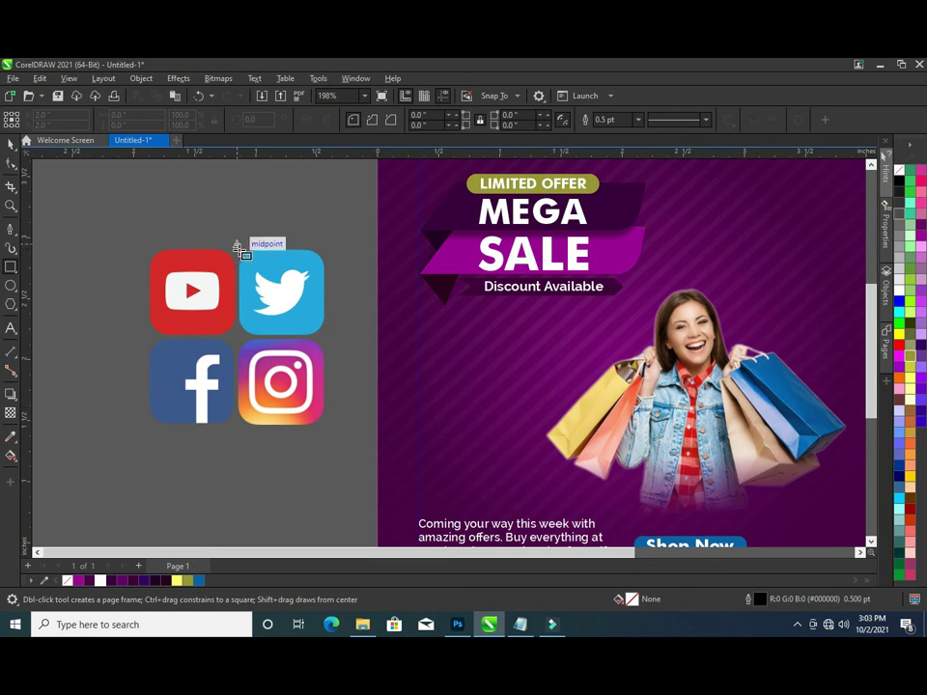
{"action": "left_click_drag", "start_coordinate": [239, 249], "coordinate": [334, 334]}
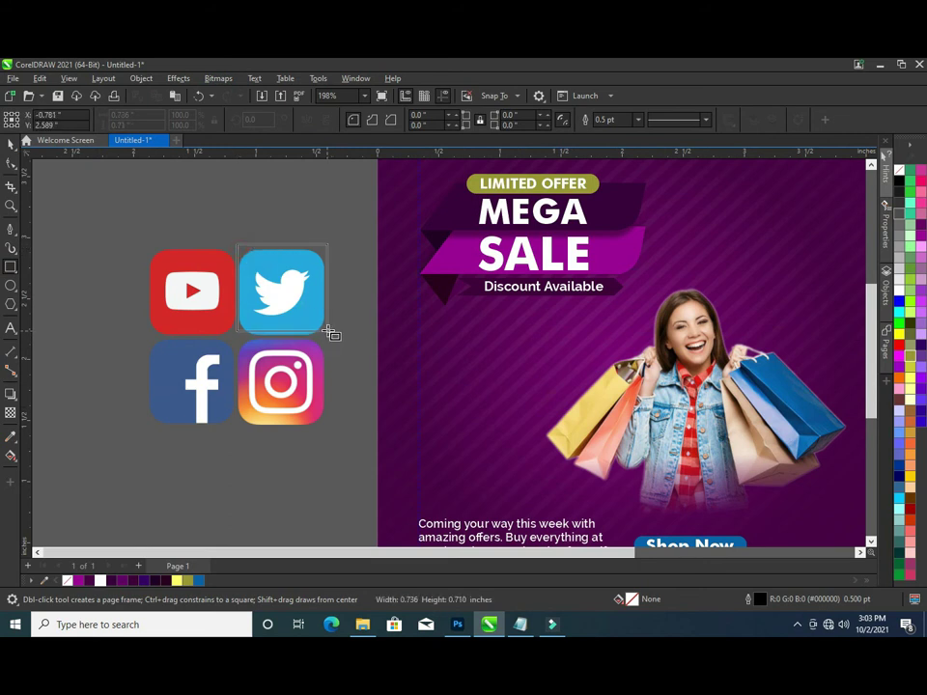
{"action": "left_click_drag", "start_coordinate": [333, 334], "coordinate": [333, 336]}
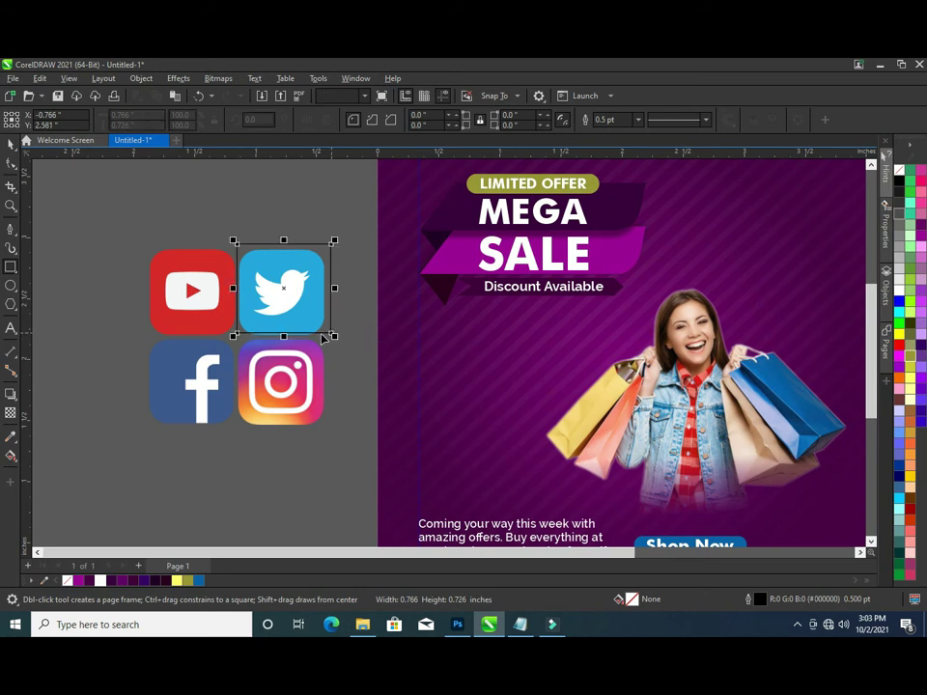
{"action": "key", "text": "space"}
{"action": "scroll", "coordinate": [261, 302], "scroll_direction": "up", "scroll_amount": 3}
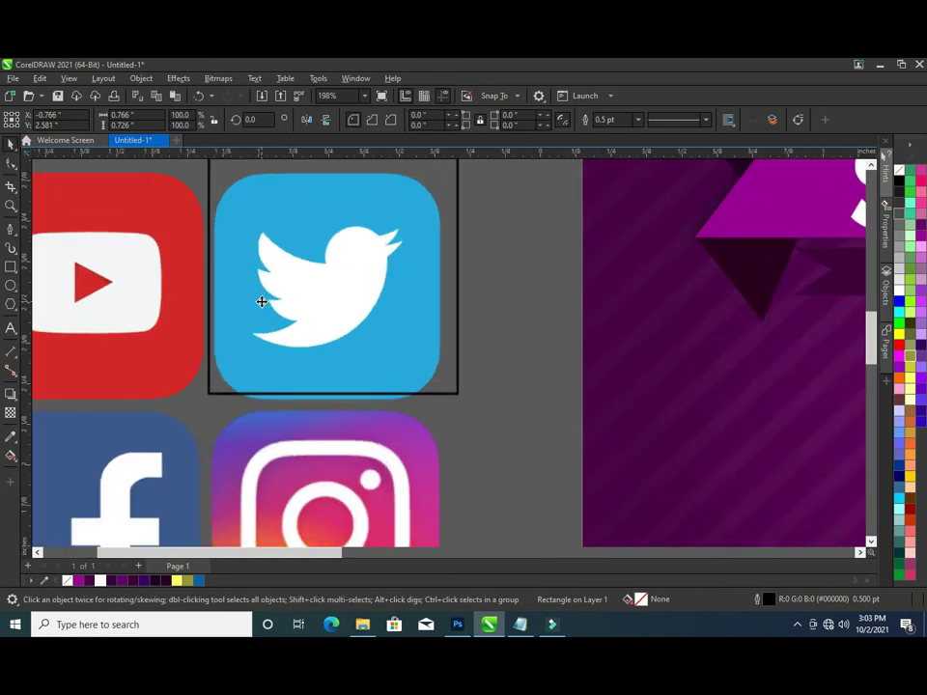
{"action": "scroll", "coordinate": [290, 280], "scroll_direction": "up", "scroll_amount": 1}
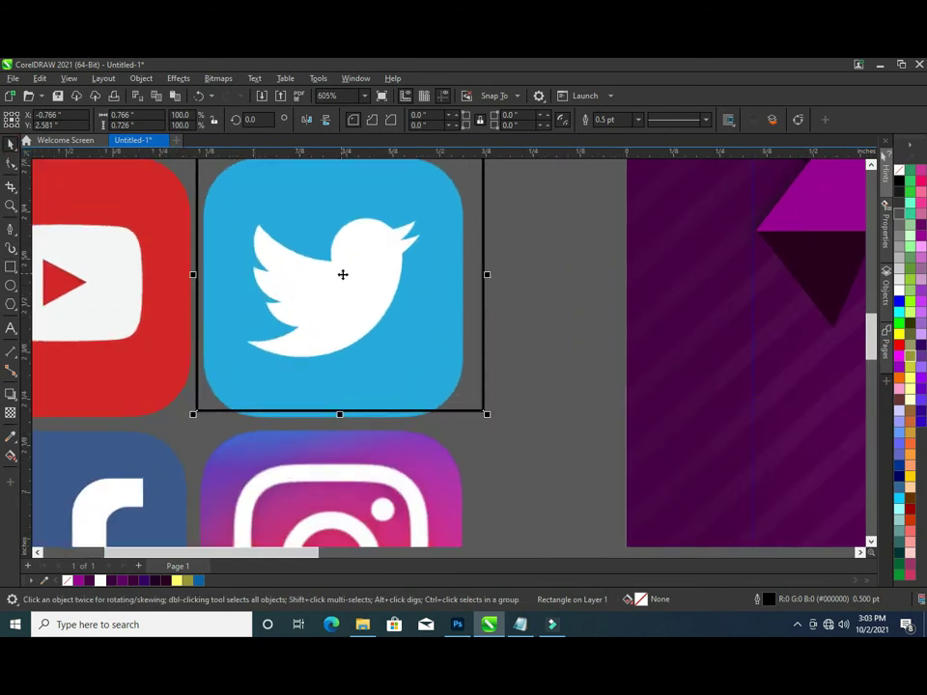
{"action": "left_click_drag", "start_coordinate": [343, 276], "coordinate": [343, 281]}
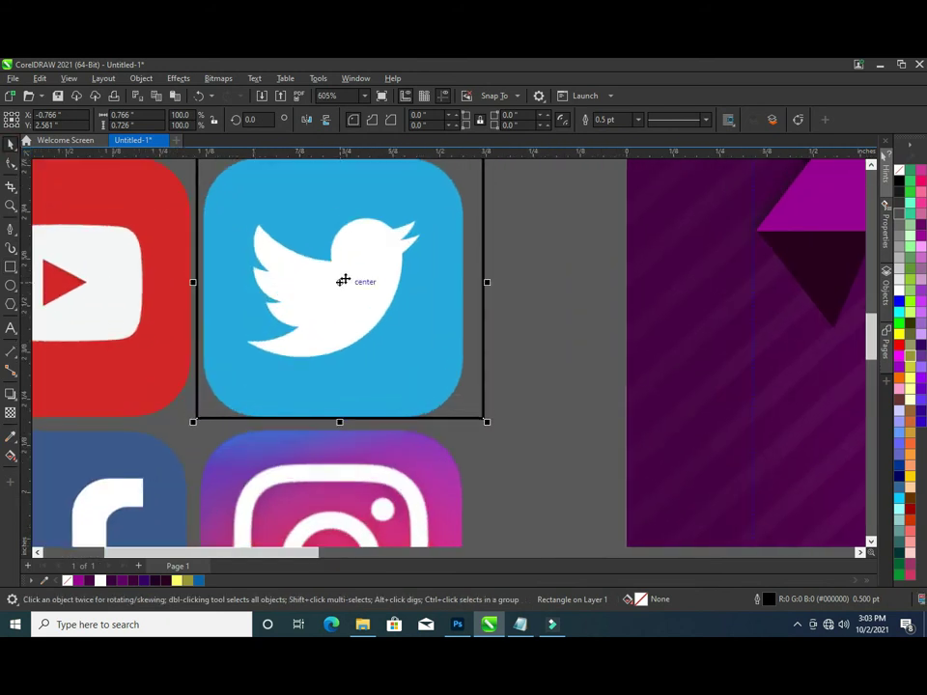
{"action": "left_click_drag", "start_coordinate": [194, 285], "coordinate": [203, 291]}
{"action": "left_click_drag", "start_coordinate": [485, 290], "coordinate": [467, 290]}
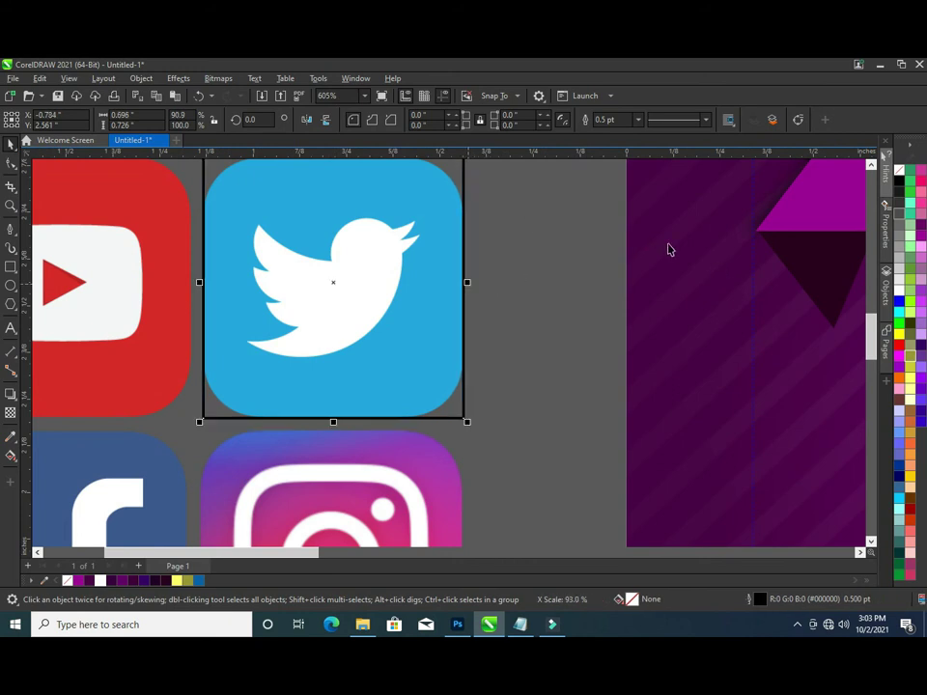
{"action": "left_click_drag", "start_coordinate": [869, 349], "coordinate": [869, 321]}
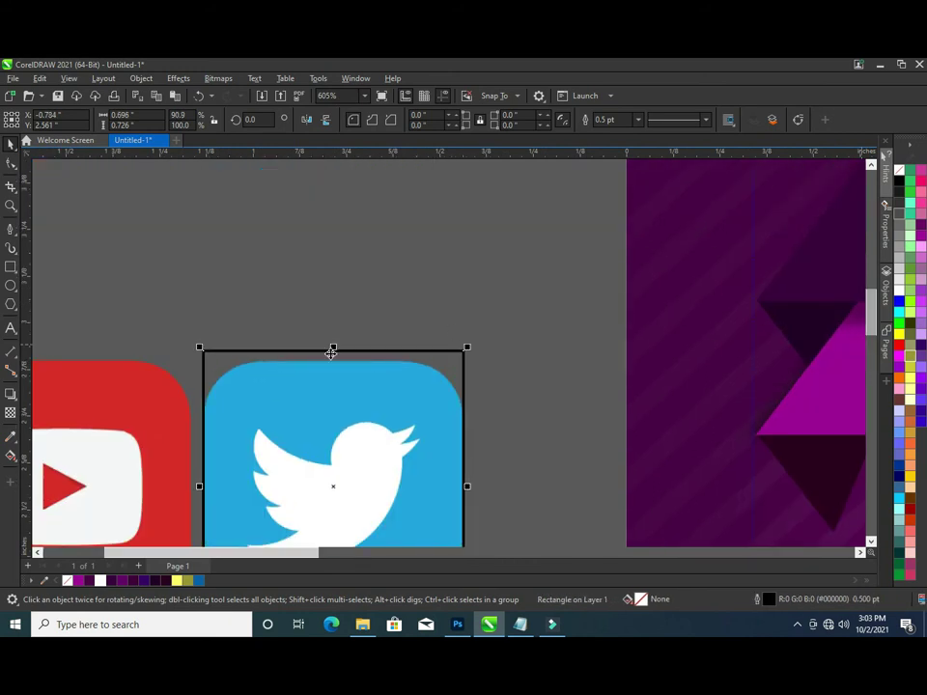
{"action": "left_click_drag", "start_coordinate": [333, 349], "coordinate": [335, 358]}
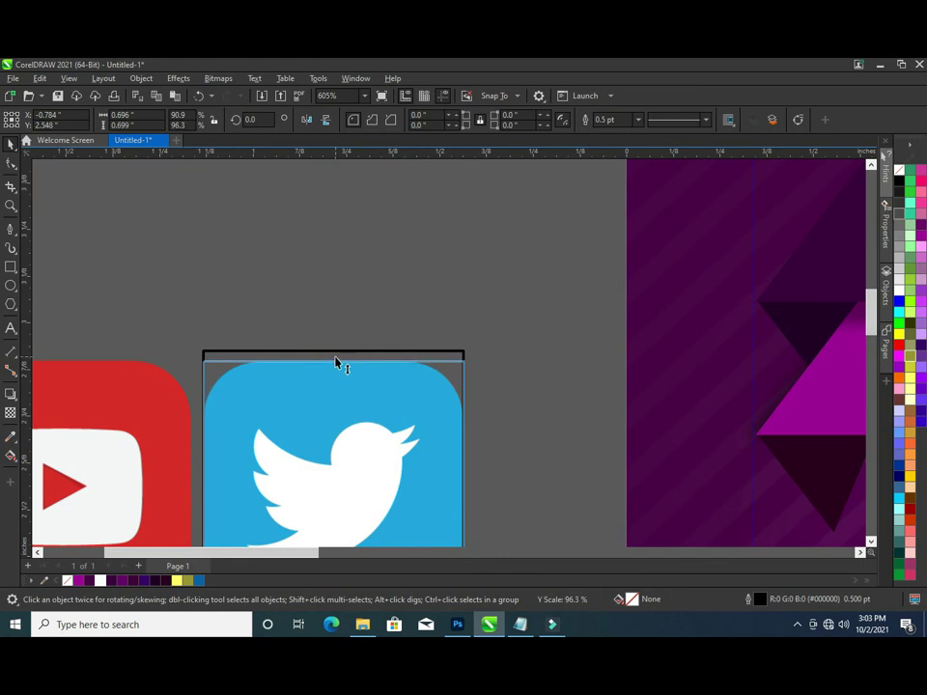
{"action": "left_click_drag", "start_coordinate": [869, 317], "coordinate": [869, 346]}
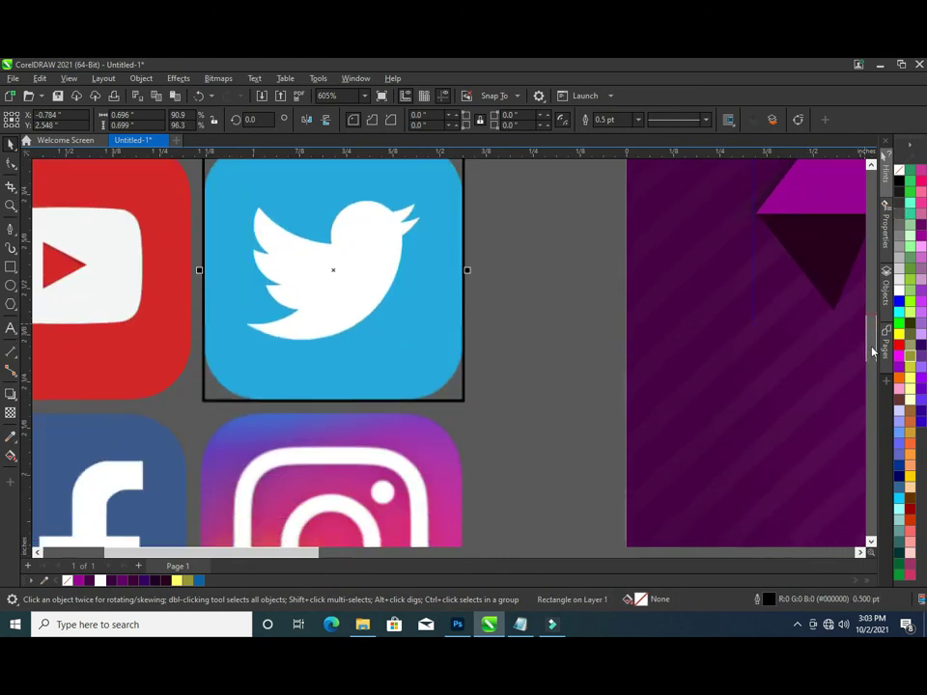
- Round the rectangle's corners to 0.169" and intersect it with the icon sheet
{"action": "left_click", "coordinate": [11, 162]}
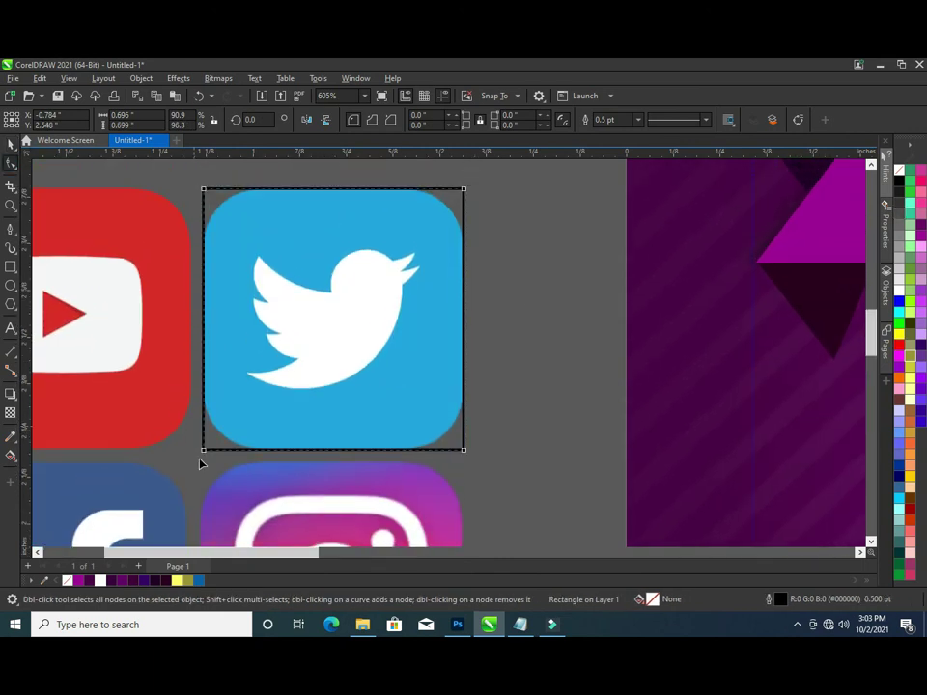
{"action": "left_click_drag", "start_coordinate": [205, 450], "coordinate": [263, 463]}
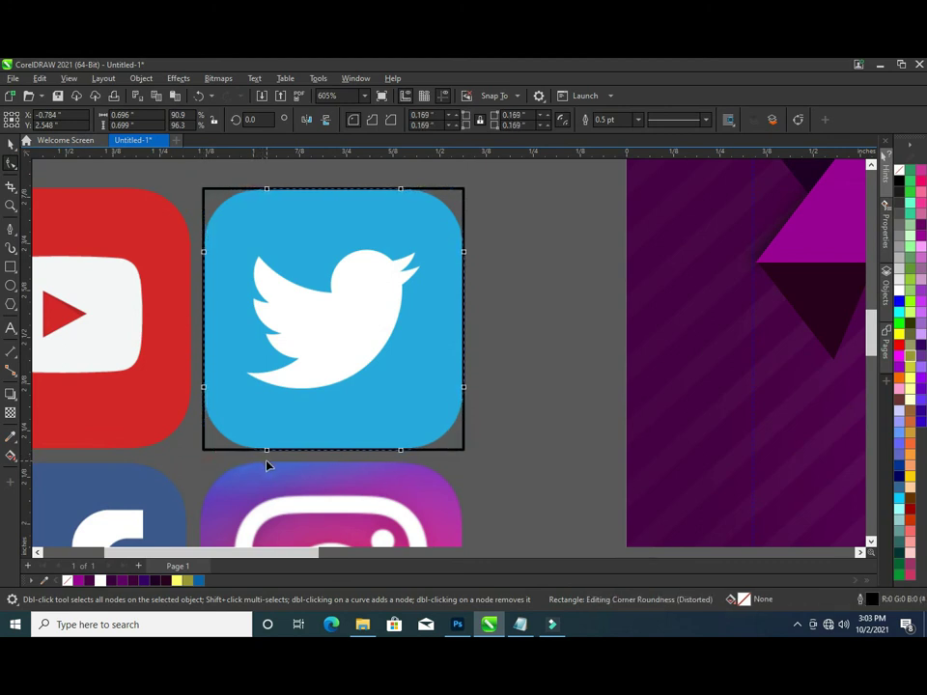
{"action": "left_click_drag", "start_coordinate": [264, 463], "coordinate": [256, 402]}
{"action": "left_click", "coordinate": [9, 145]}
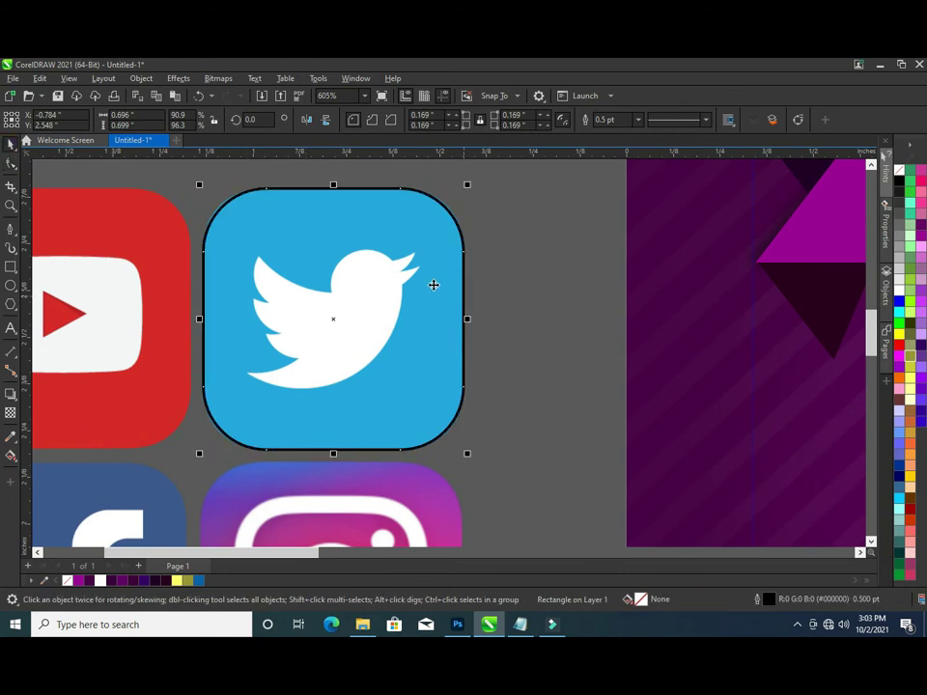
{"action": "left_click", "coordinate": [183, 266], "text": "shift"}
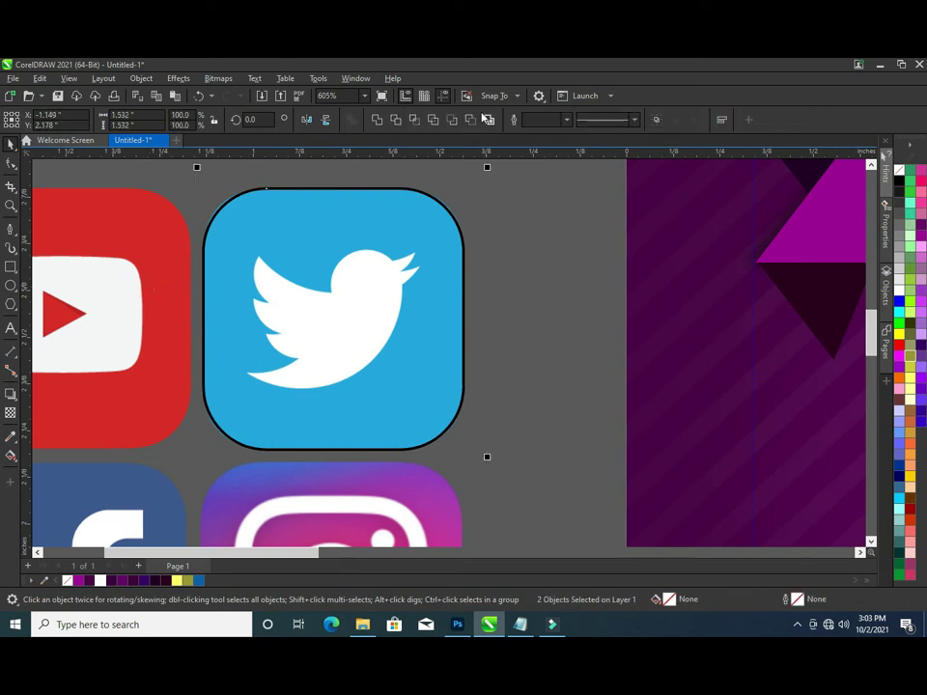
{"action": "left_click", "coordinate": [416, 126]}
- Set the cut-out Twitter icon aside, move the rectangle over Instagram, and delete the icon sheet
{"action": "scroll", "coordinate": [453, 284], "scroll_direction": "down", "scroll_amount": 3}
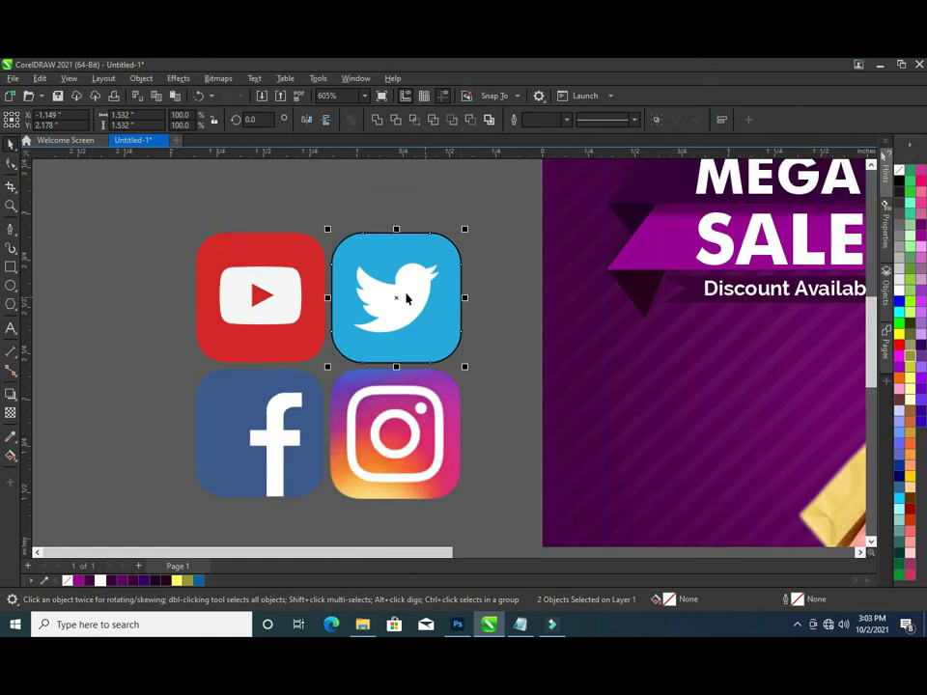
{"action": "mouse_move", "coordinate": [395, 299]}
{"action": "left_mouse_down"}
{"action": "mouse_move", "coordinate": [391, 442]}
{"action": "mouse_move", "coordinate": [390, 433]}
{"action": "mouse_move", "coordinate": [673, 400]}
{"action": "left_mouse_up"}
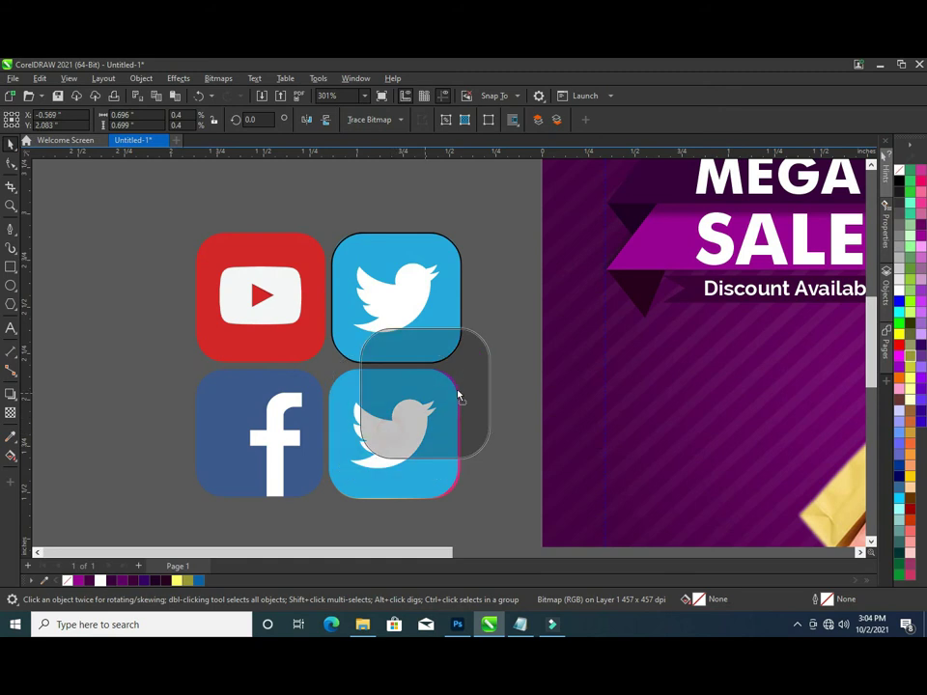
{"action": "left_click", "coordinate": [411, 316]}
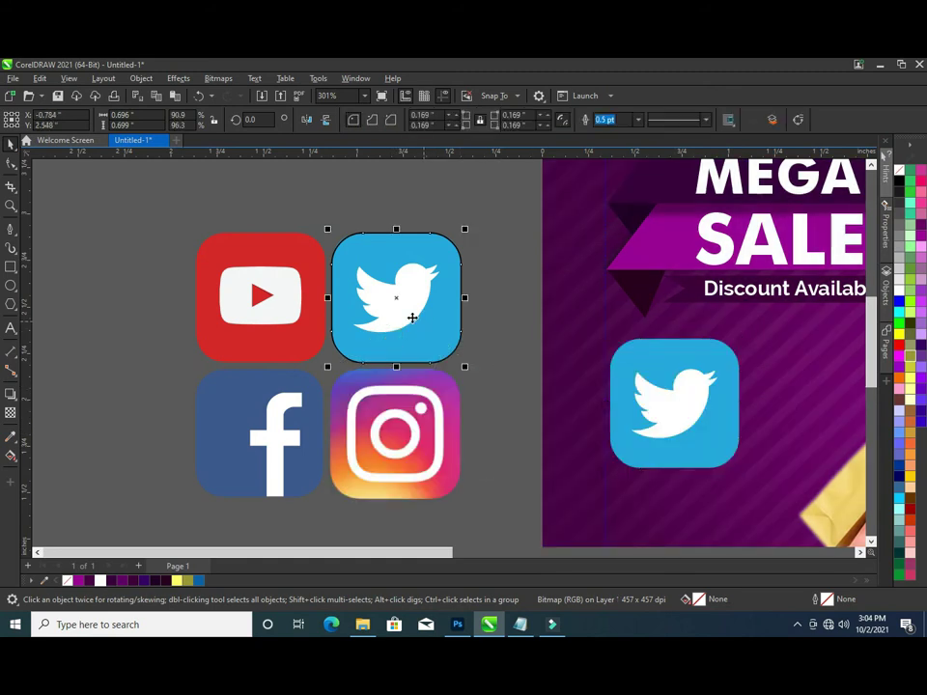
{"action": "left_click_drag", "start_coordinate": [395, 298], "coordinate": [396, 439]}
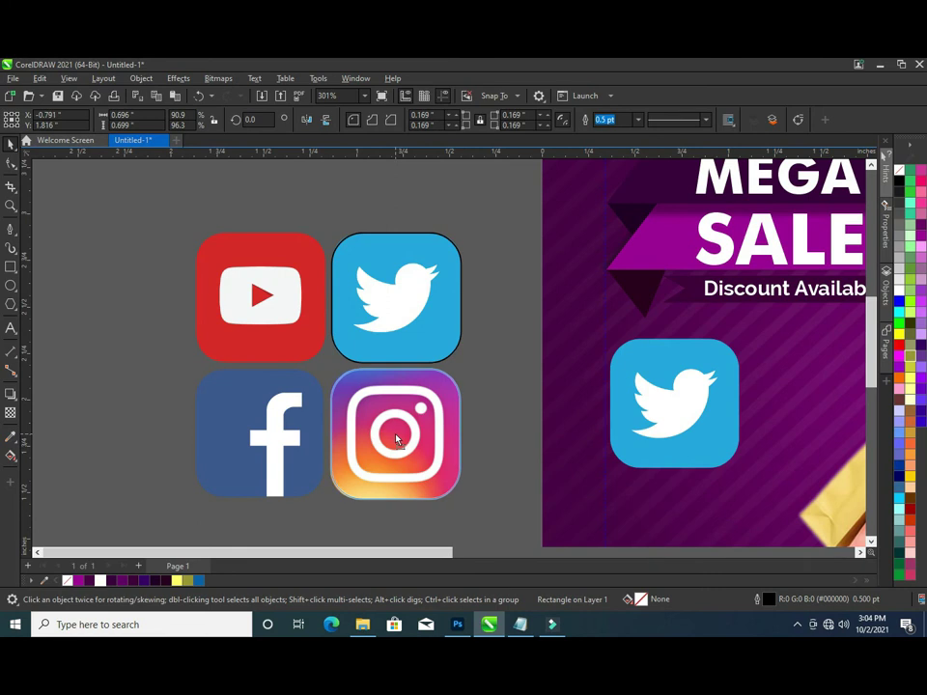
{"action": "left_click", "coordinate": [273, 399]}
{"action": "scroll", "coordinate": [474, 318], "scroll_direction": "up", "scroll_amount": 1}
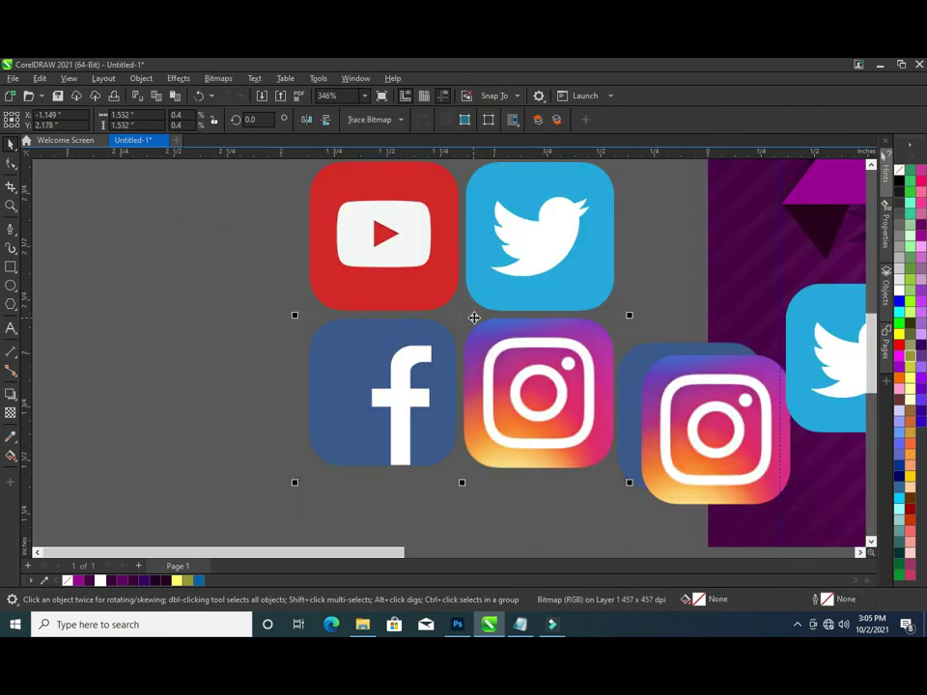
{"action": "key", "text": "Delete"}
- Shrink the cut-out icons to about 30% and place them below the body text
{"action": "scroll", "coordinate": [608, 386], "scroll_direction": "down", "scroll_amount": 5}
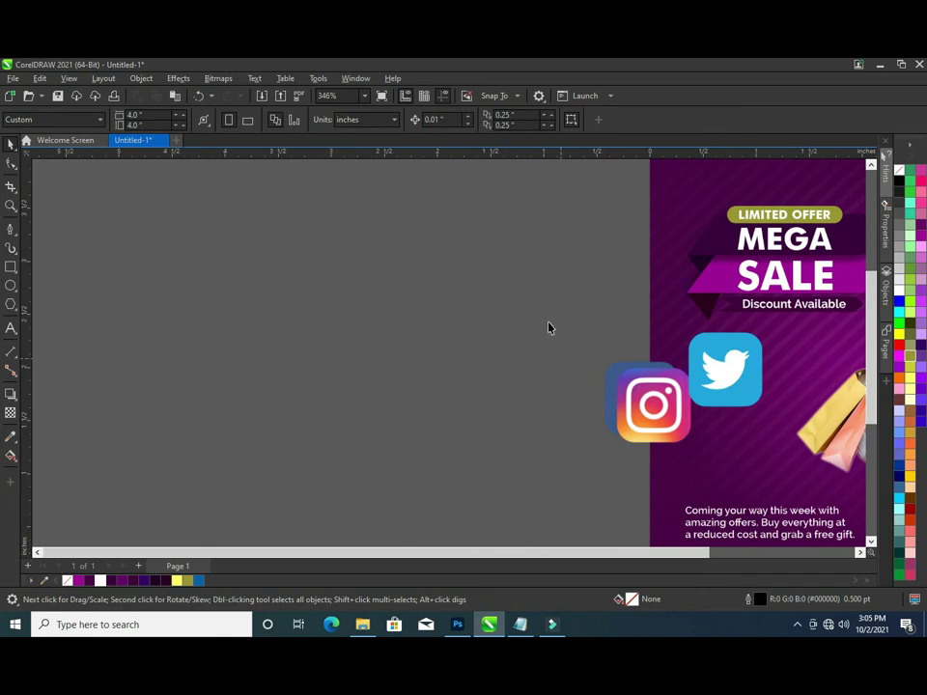
{"action": "left_click_drag", "start_coordinate": [536, 286], "coordinate": [784, 459]}
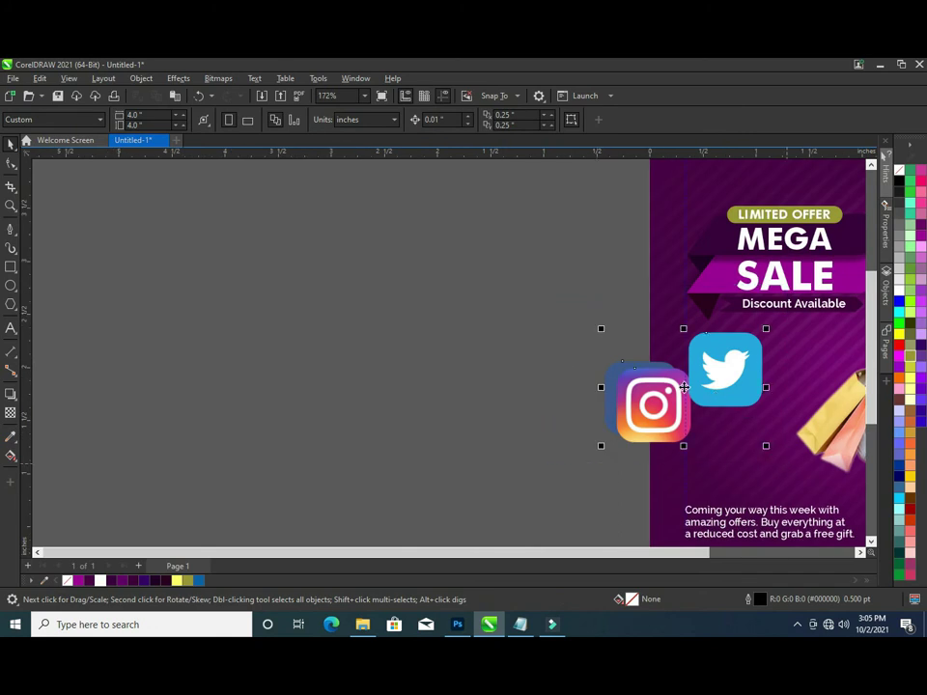
{"action": "left_click_drag", "start_coordinate": [683, 387], "coordinate": [546, 398]}
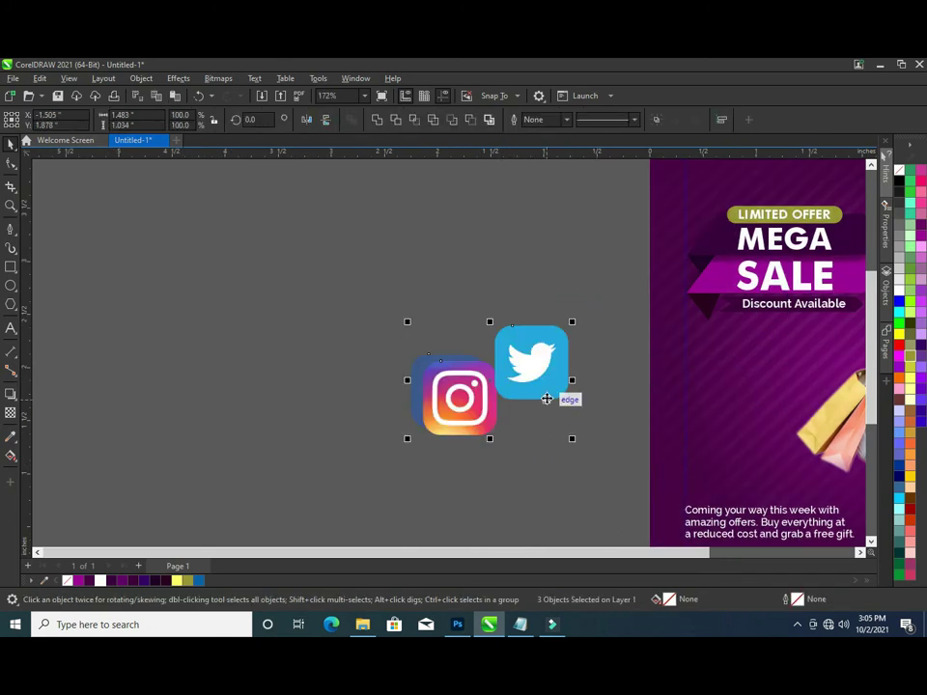
{"action": "key", "text": "F4"}
{"action": "left_click", "coordinate": [165, 326]}
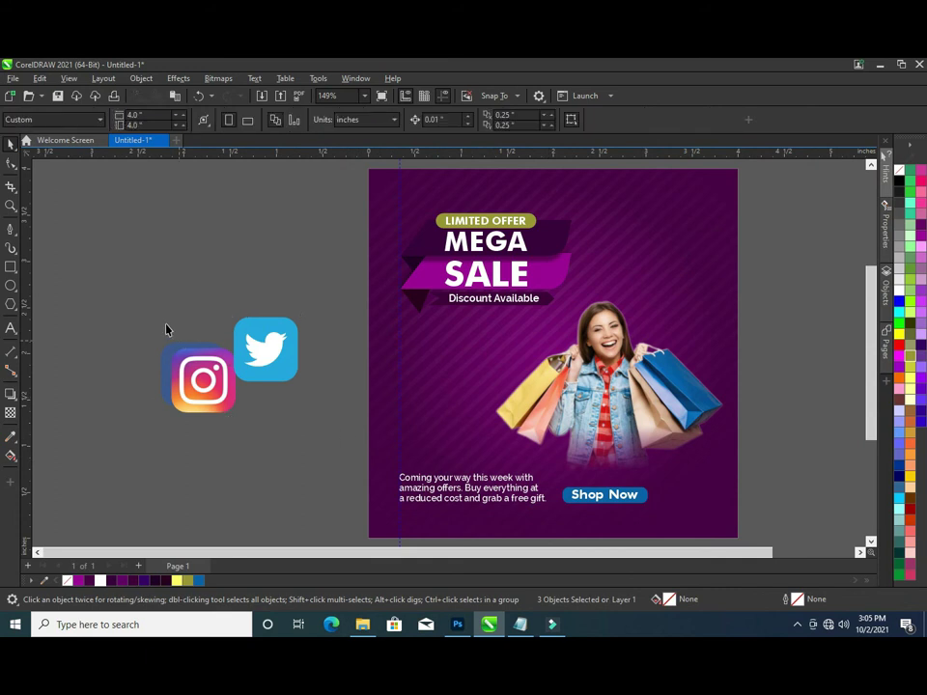
{"action": "left_click_drag", "start_coordinate": [125, 302], "coordinate": [350, 438]}
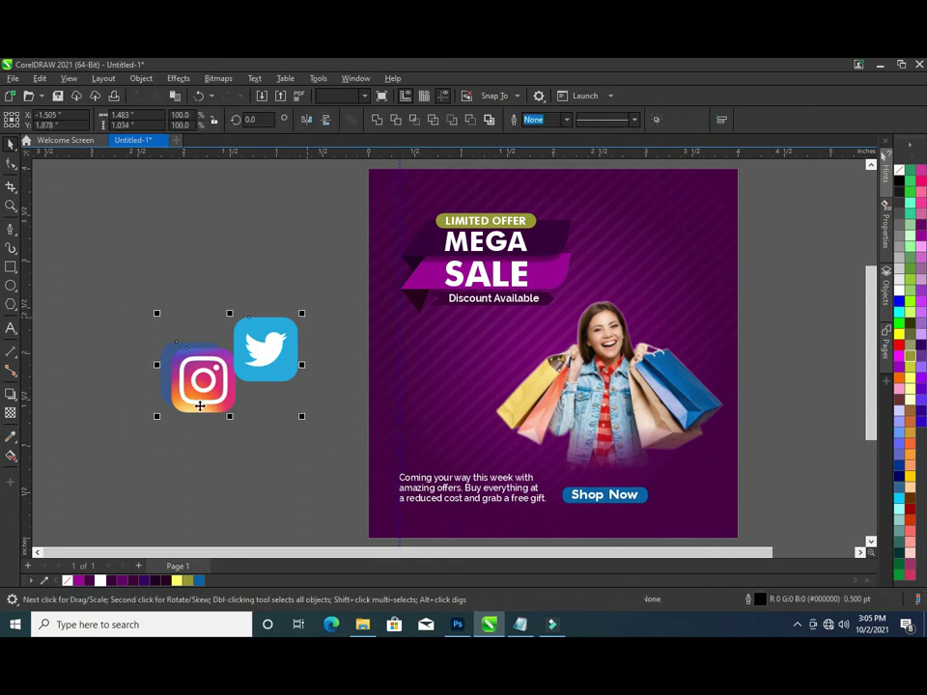
{"action": "mouse_move", "coordinate": [157, 417]}
{"action": "left_mouse_down"}
{"action": "mouse_move", "coordinate": [262, 366]}
{"action": "mouse_move", "coordinate": [269, 342]}
{"action": "left_mouse_up"}
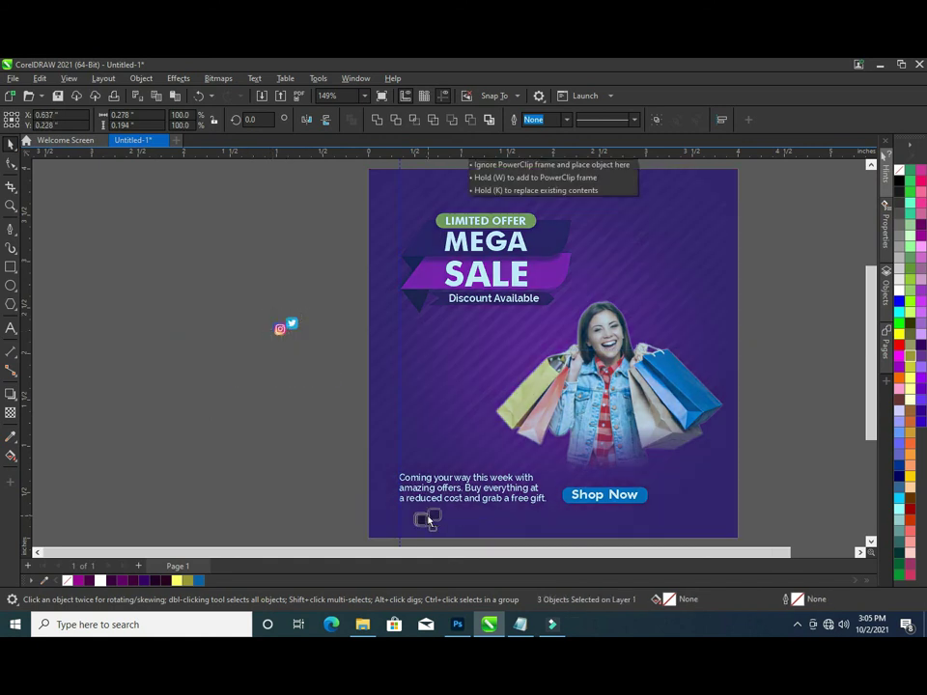
{"action": "left_click_drag", "start_coordinate": [290, 328], "coordinate": [424, 519]}
{"action": "key", "text": "z"}
{"action": "left_click_drag", "start_coordinate": [247, 455], "coordinate": [519, 503]}
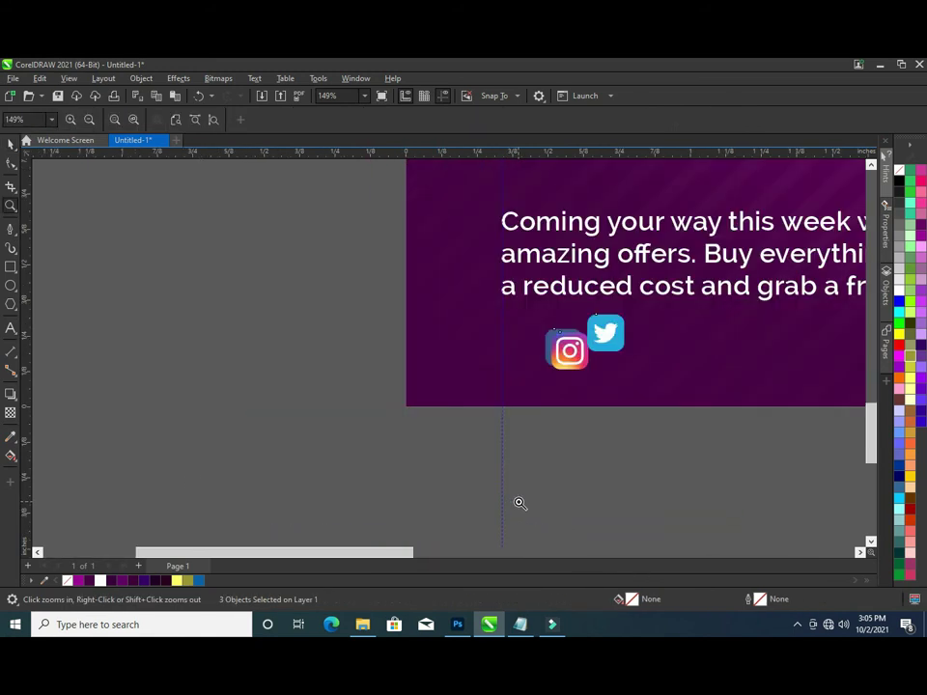
{"action": "left_click_drag", "start_coordinate": [372, 182], "coordinate": [848, 463]}
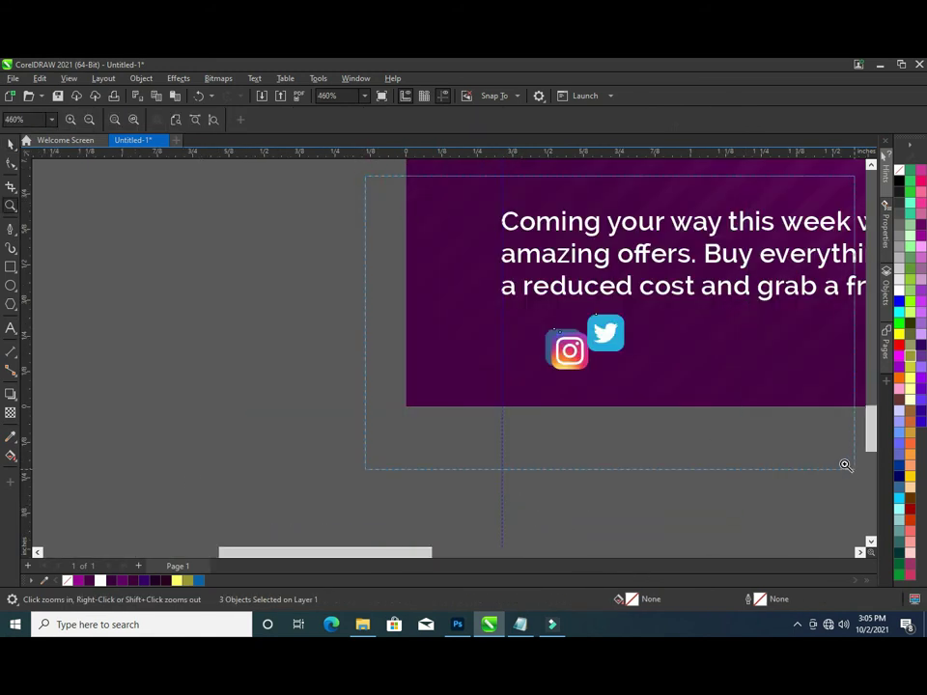
- Arrange the icons in an Instagram, Twitter, Facebook row
{"action": "left_click", "coordinate": [8, 144]}
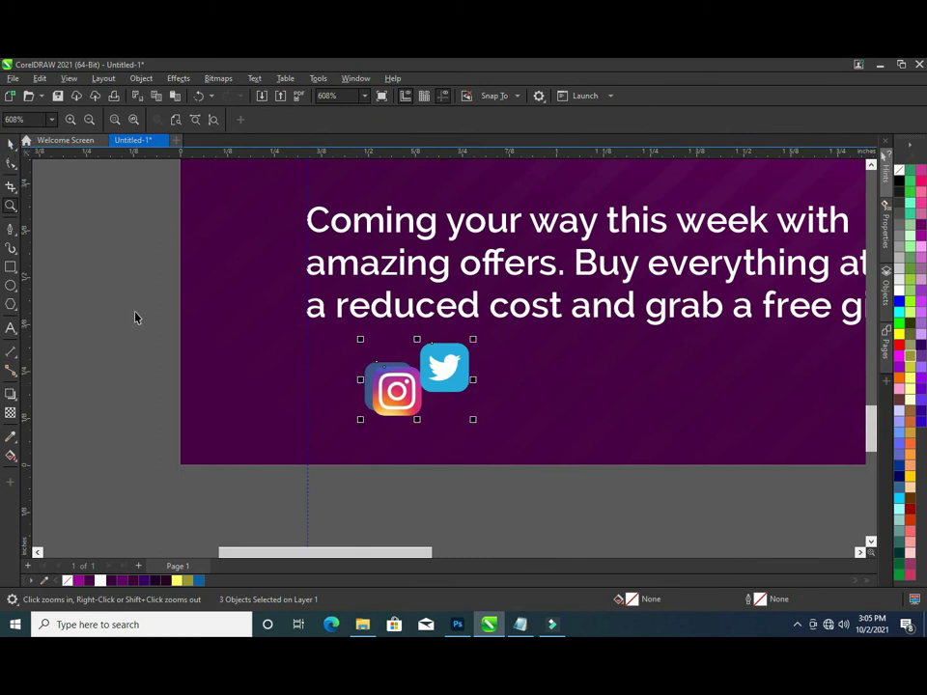
{"action": "left_click", "coordinate": [434, 390]}
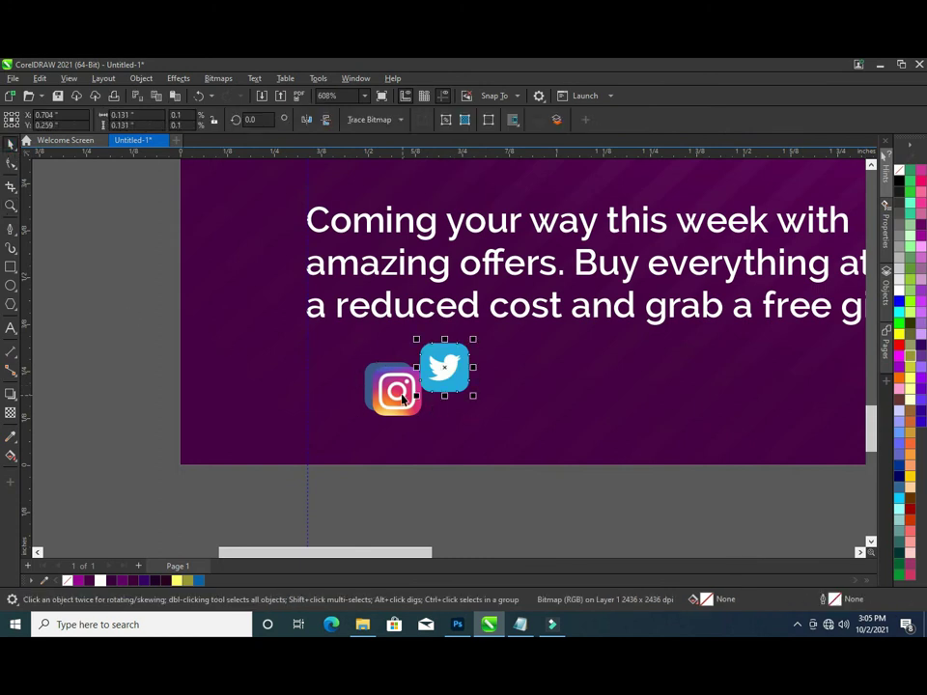
{"action": "left_click_drag", "start_coordinate": [404, 399], "coordinate": [538, 383]}
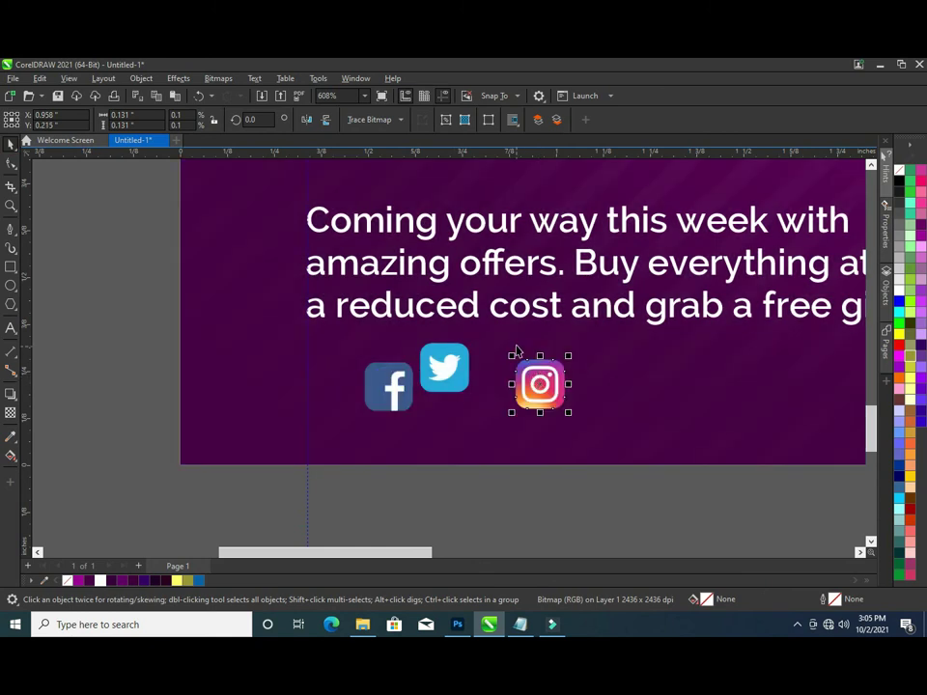
{"action": "left_click", "coordinate": [452, 368]}
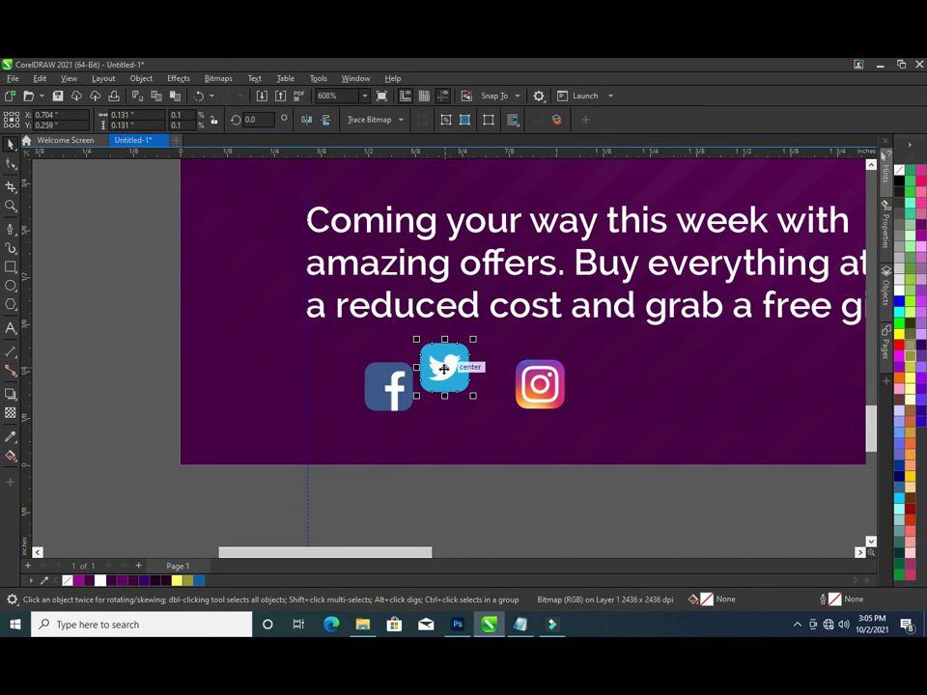
{"action": "left_click_drag", "start_coordinate": [437, 366], "coordinate": [450, 390]}
{"action": "left_click_drag", "start_coordinate": [395, 397], "coordinate": [401, 402]}
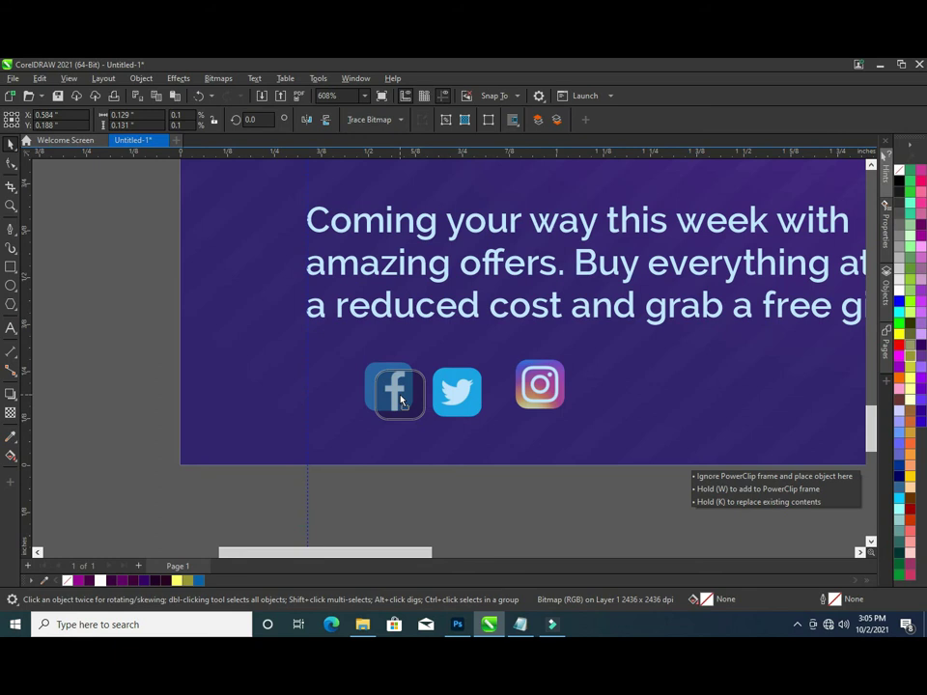
{"action": "left_click_drag", "start_coordinate": [401, 401], "coordinate": [401, 401]}
{"action": "mouse_move", "coordinate": [550, 385]}
{"action": "left_mouse_down"}
{"action": "mouse_move", "coordinate": [538, 401]}
{"action": "mouse_move", "coordinate": [584, 397]}
{"action": "left_mouse_up"}
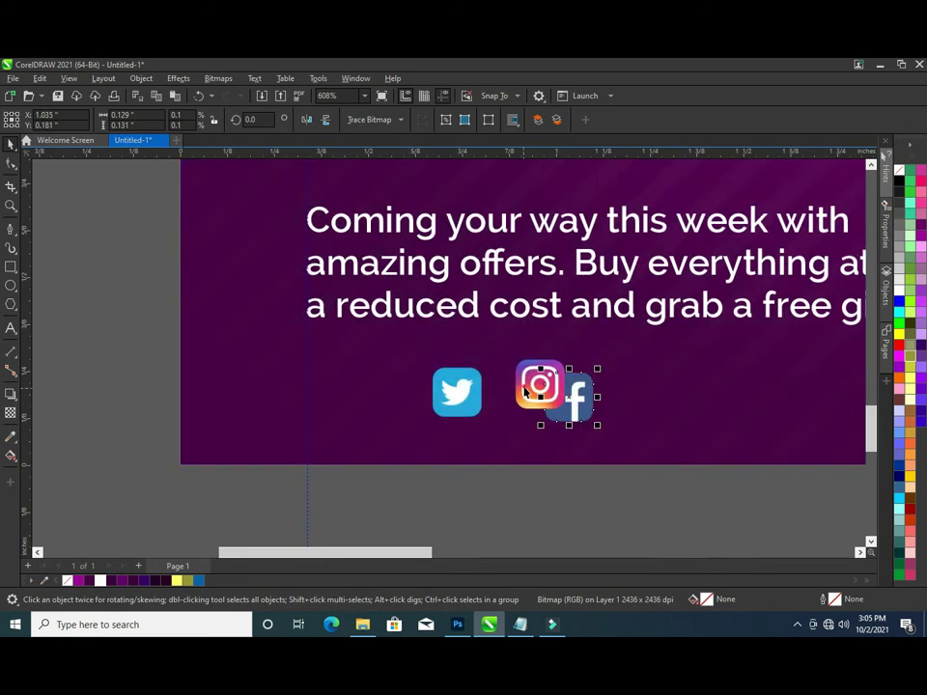
{"action": "left_click_drag", "start_coordinate": [525, 391], "coordinate": [370, 398]}
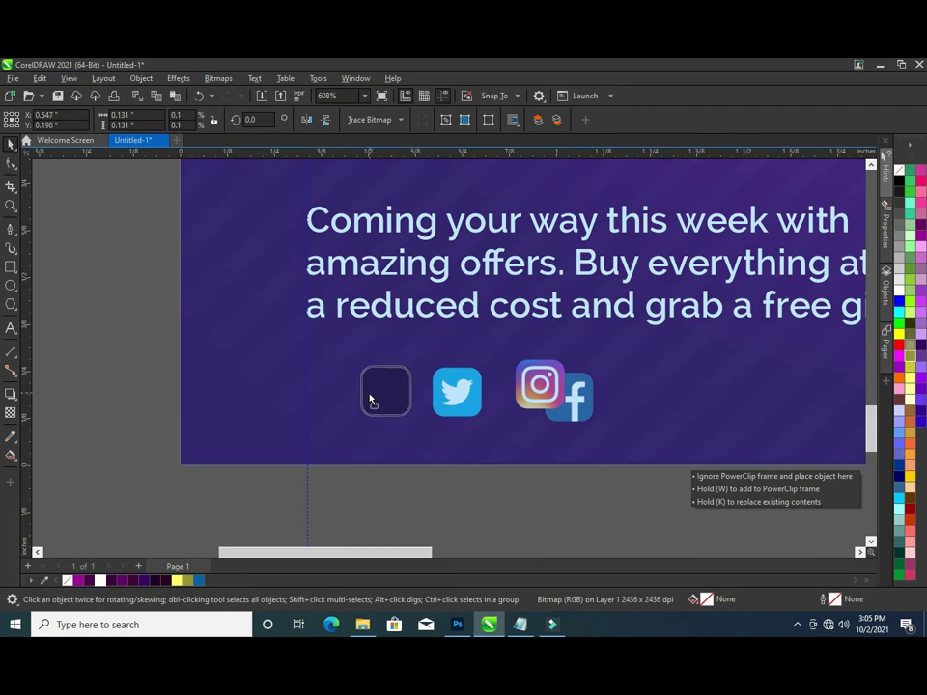
{"action": "left_click_drag", "start_coordinate": [369, 399], "coordinate": [398, 403]}
{"action": "mouse_move", "coordinate": [547, 408]}
{"action": "left_mouse_down"}
{"action": "mouse_move", "coordinate": [532, 410]}
{"action": "mouse_move", "coordinate": [528, 394]}
{"action": "left_mouse_up"}
- Shrink the three-icon row slightly and move it up closer to the text
{"action": "left_click_drag", "start_coordinate": [596, 490], "coordinate": [364, 342]}
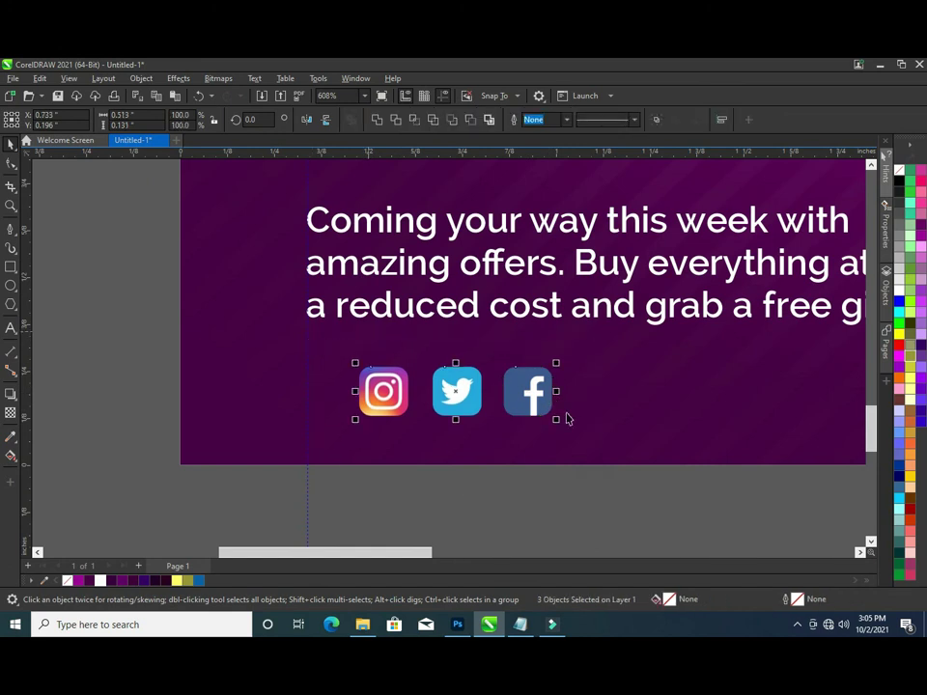
{"action": "left_click_drag", "start_coordinate": [558, 365], "coordinate": [544, 366]}
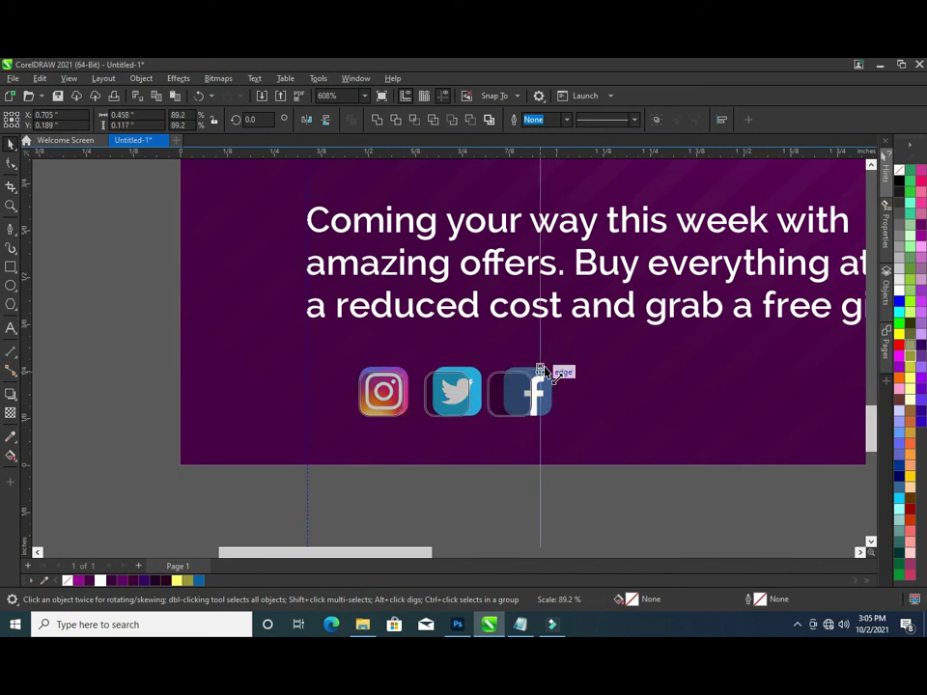
{"action": "mouse_move", "coordinate": [453, 393]}
{"action": "left_mouse_down"}
{"action": "mouse_move", "coordinate": [446, 369]}
{"action": "mouse_move", "coordinate": [401, 373]}
{"action": "left_mouse_up"}
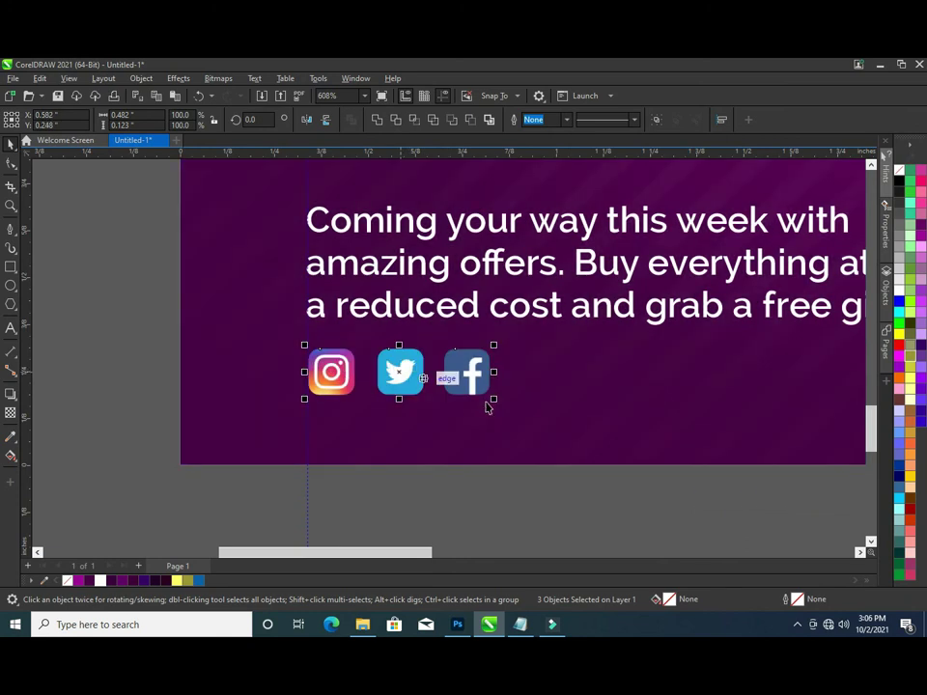
{"action": "key", "text": "shift+F4"}
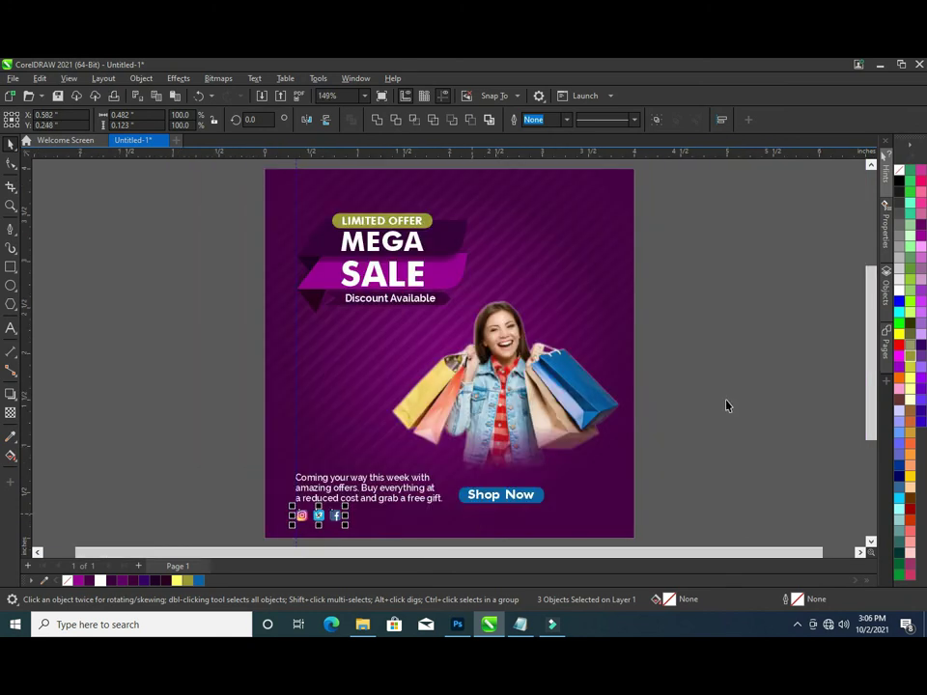
- Scale the Instagram, Twitter and Facebook row to about 74% beneath the promo paragraph
{"action": "left_click", "coordinate": [748, 400]}
{"action": "scroll", "coordinate": [579, 386], "scroll_direction": "down", "scroll_amount": 2}
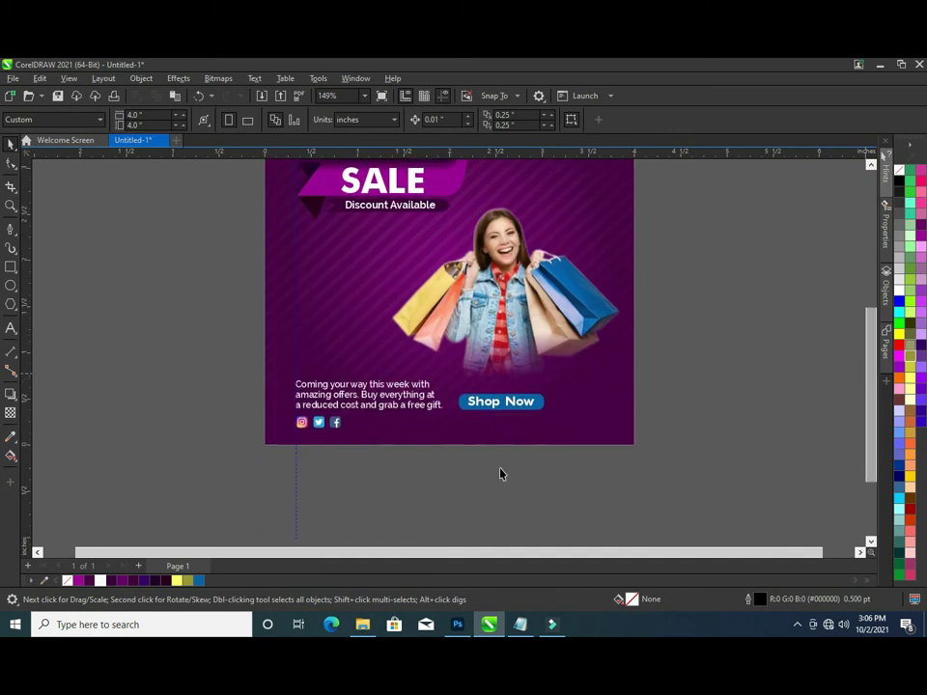
{"action": "left_click_drag", "start_coordinate": [267, 428], "coordinate": [257, 409]}
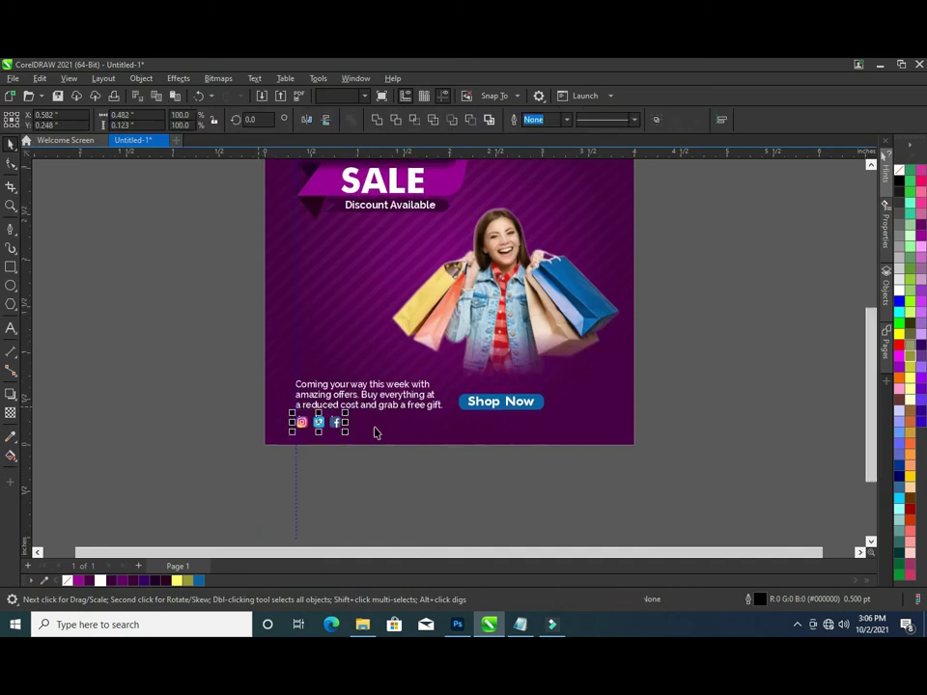
{"action": "scroll", "coordinate": [323, 421], "scroll_direction": "up", "scroll_amount": 5}
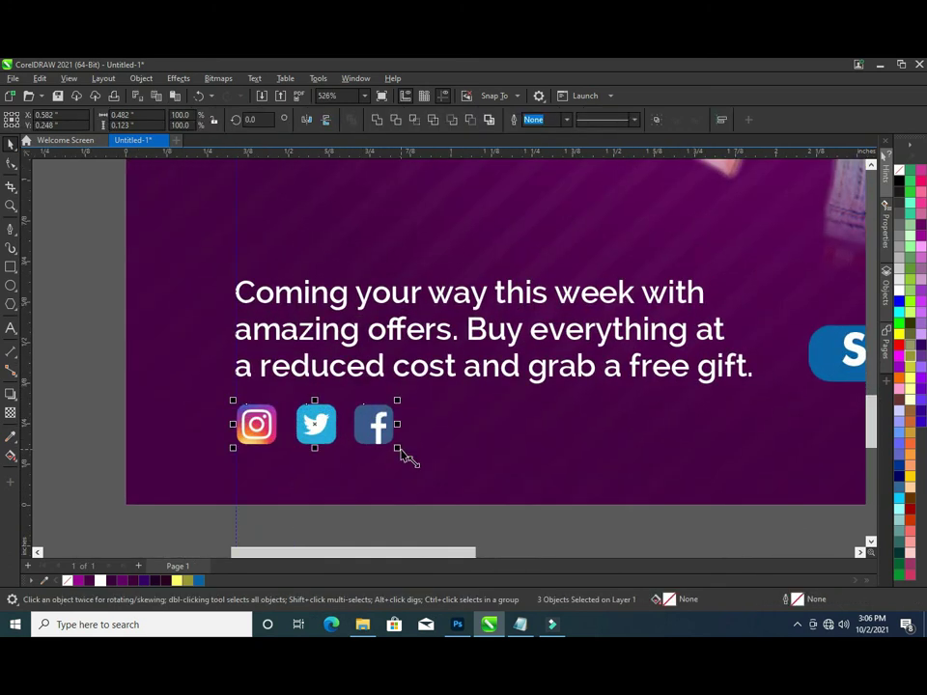
{"action": "left_click_drag", "start_coordinate": [398, 449], "coordinate": [364, 443]}
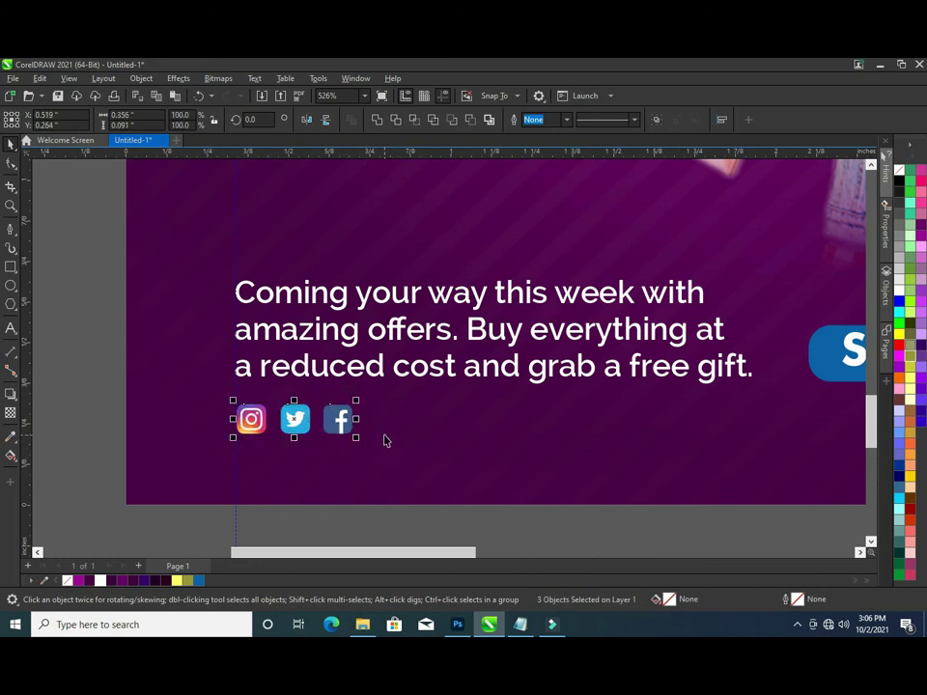
{"action": "key", "text": "shift+F4"}
{"action": "left_click", "coordinate": [181, 397]}
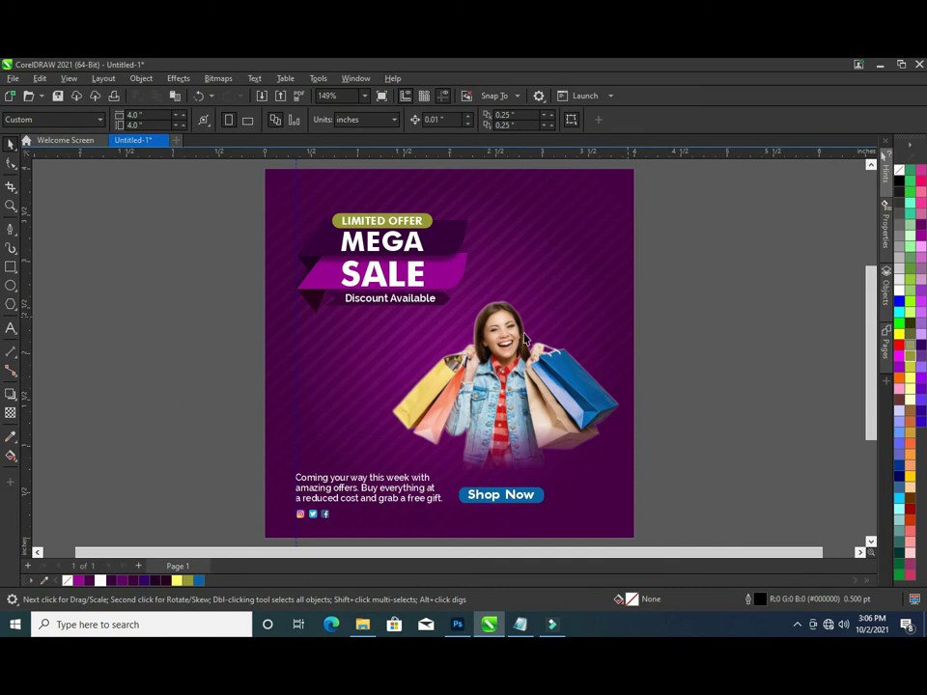
- Enlarge the photo of the woman with shopping bags slightly toward the upper left
{"action": "left_click", "coordinate": [470, 390]}
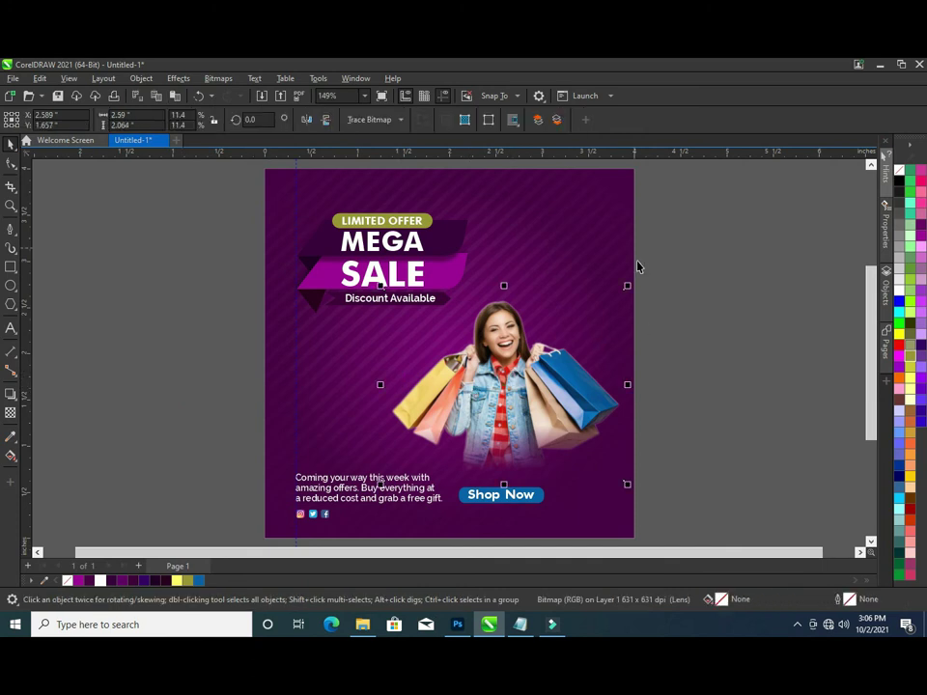
{"action": "left_click_drag", "start_coordinate": [628, 287], "coordinate": [619, 287]}
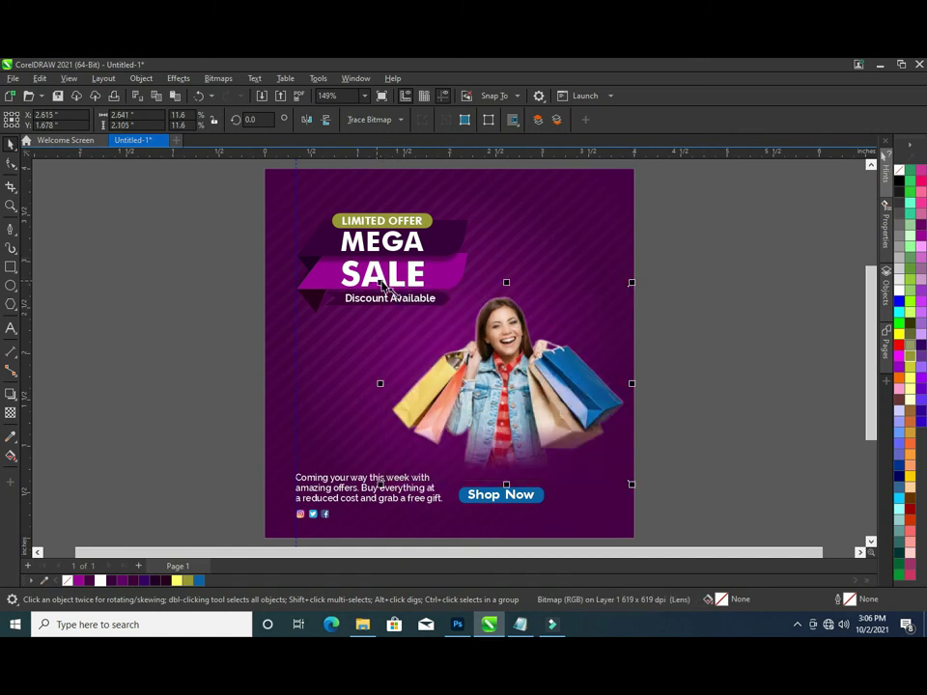
{"action": "left_click_drag", "start_coordinate": [379, 282], "coordinate": [366, 270]}
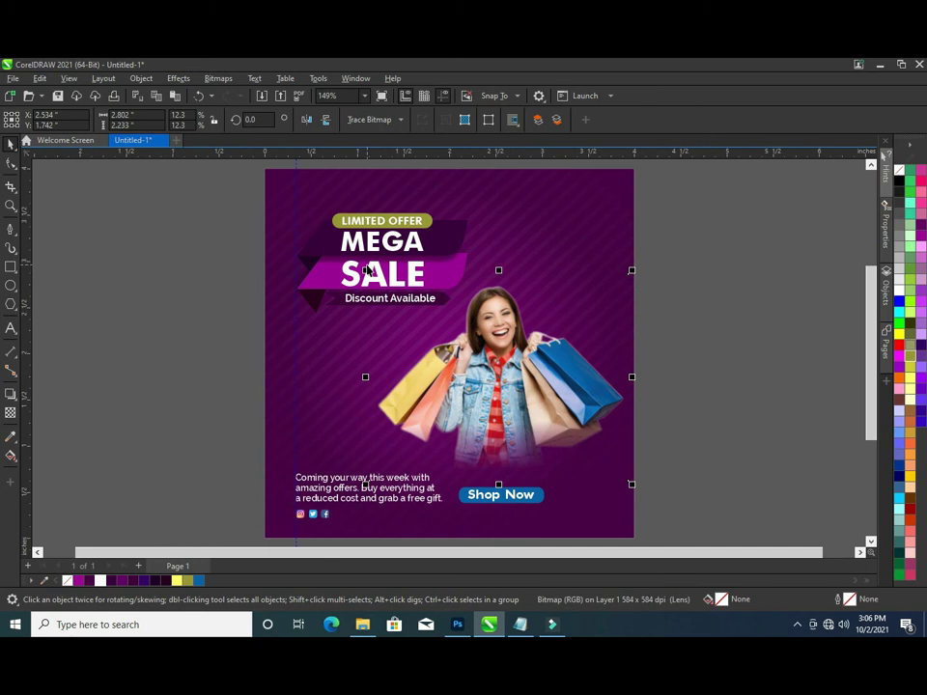
{"action": "left_click_drag", "start_coordinate": [368, 275], "coordinate": [362, 269]}
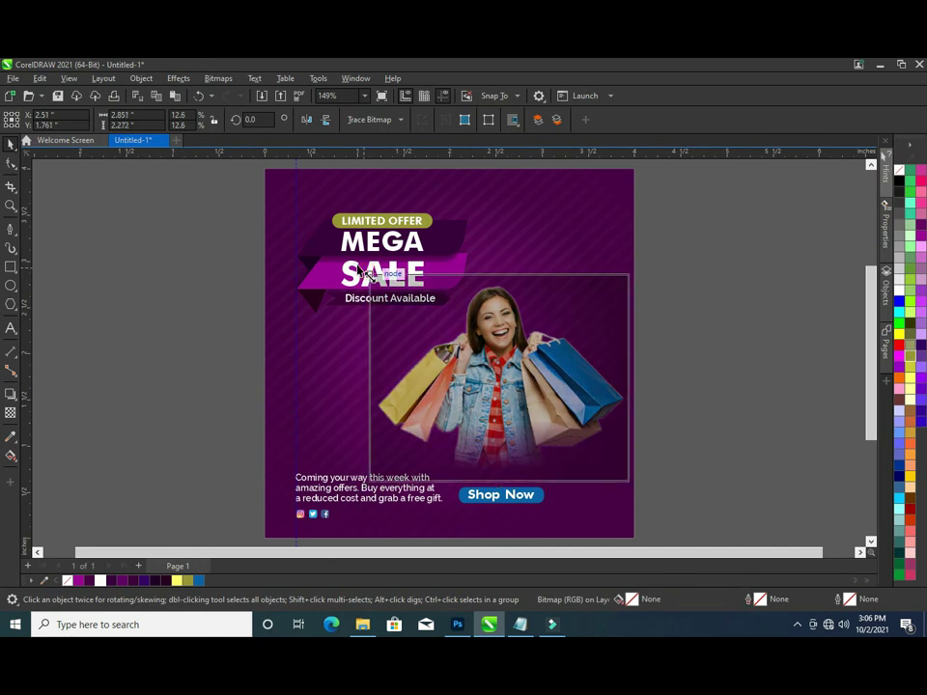
- PowerClip the woman photo inside the purple background
{"action": "right_click", "coordinate": [481, 333]}
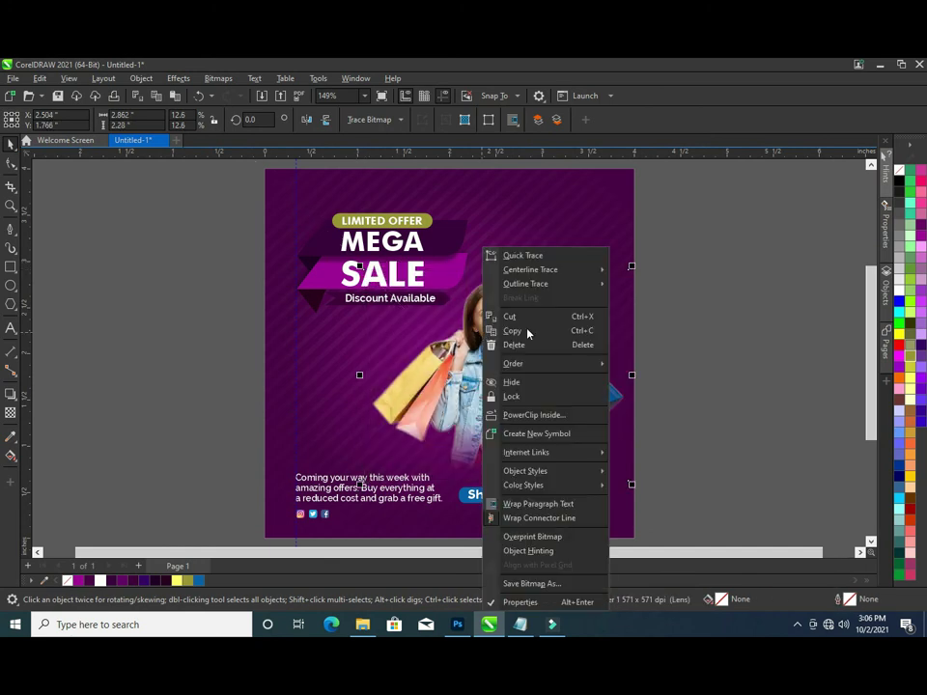
{"action": "left_click", "coordinate": [550, 414]}
{"action": "left_click", "coordinate": [579, 220]}
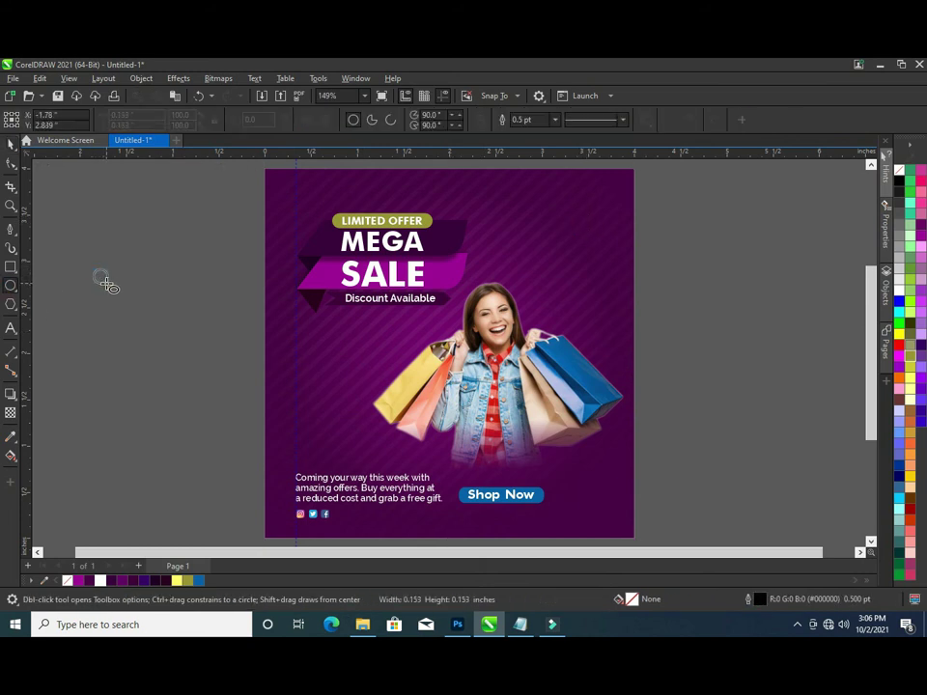
- Draw a small white circle and place it below the woman's right-hand bags
{"action": "left_click_drag", "start_coordinate": [103, 281], "coordinate": [108, 285]}
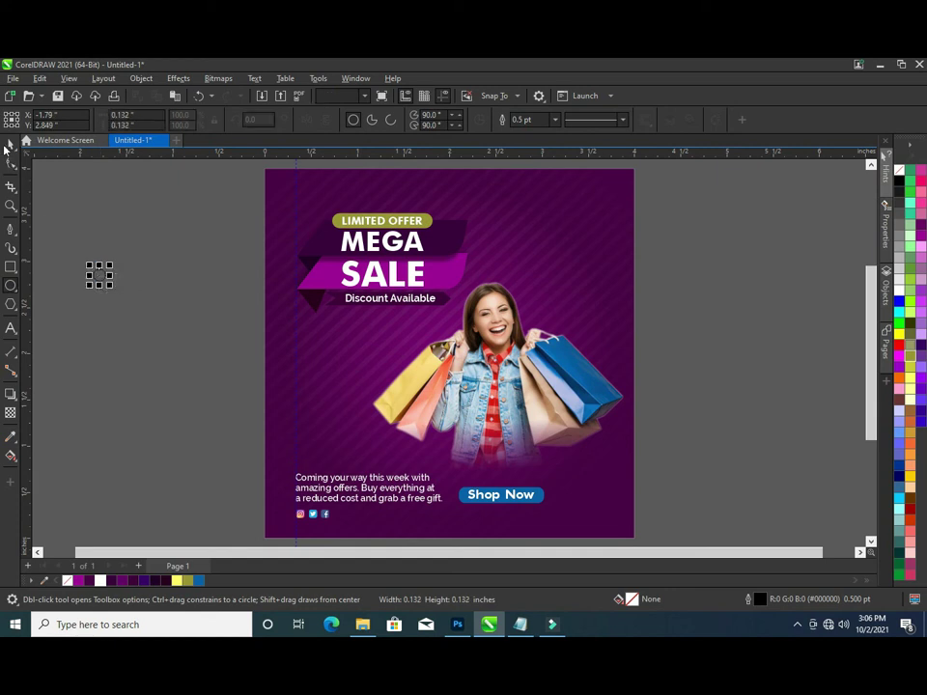
{"action": "key", "text": "space"}
{"action": "left_click", "coordinate": [68, 581]}
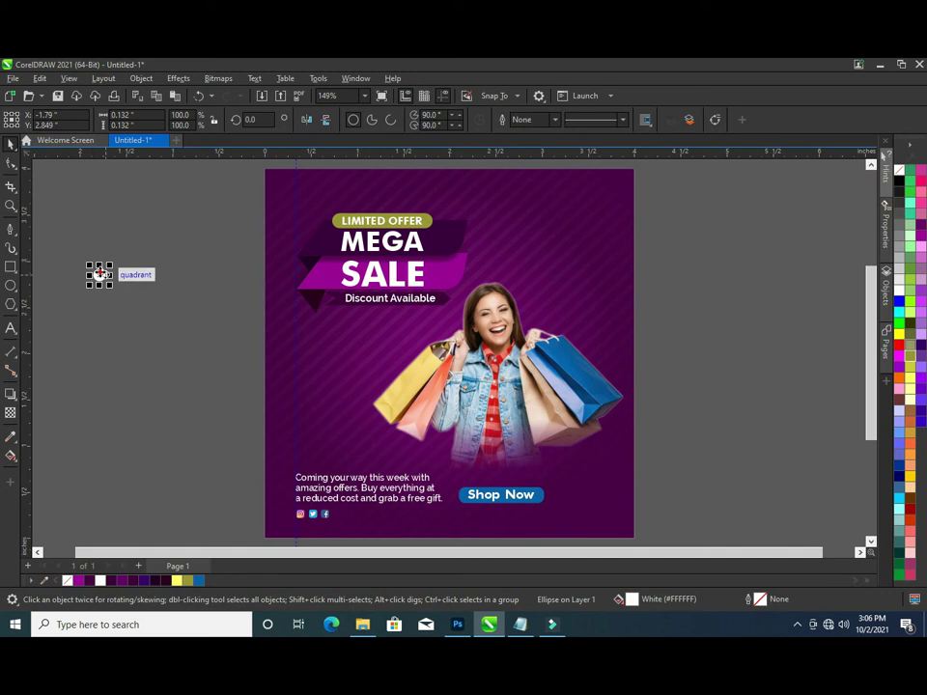
{"action": "left_click_drag", "start_coordinate": [100, 274], "coordinate": [571, 470]}
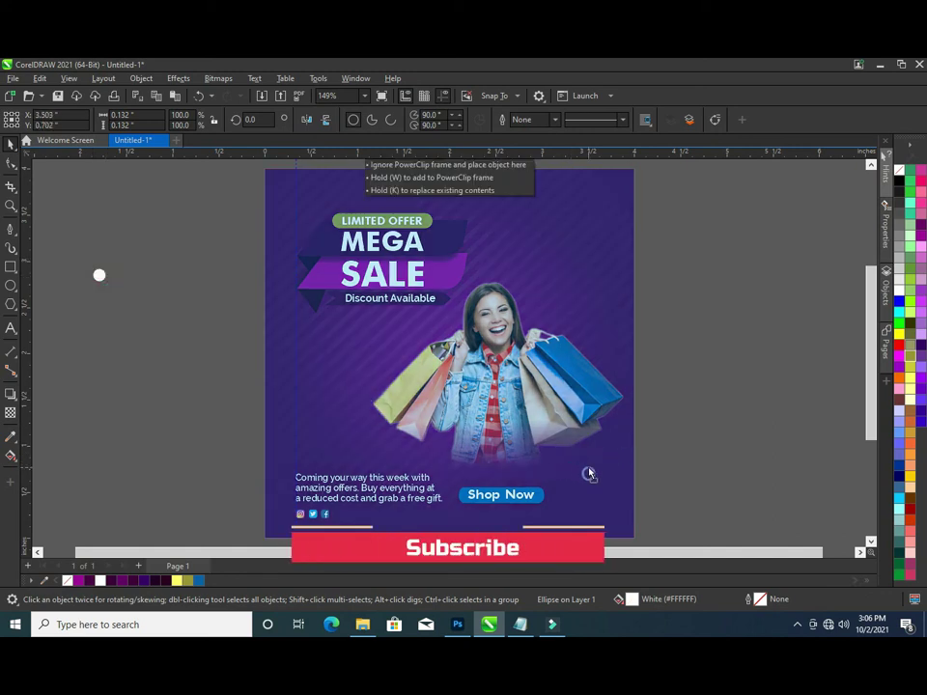
{"action": "left_click_drag", "start_coordinate": [589, 473], "coordinate": [588, 473]}
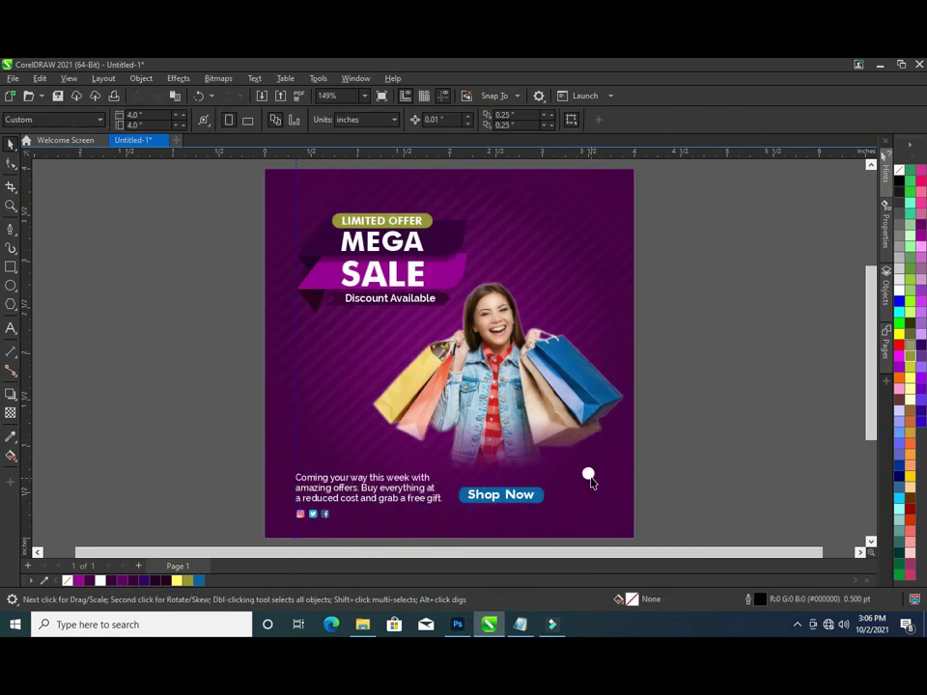
- Add resized copies of the white dot near the woman and beside her head
{"action": "left_click", "coordinate": [588, 473]}
{"action": "mouse_move", "coordinate": [588, 473]}
{"action": "left_mouse_down"}
{"action": "mouse_move", "coordinate": [542, 456]}
{"action": "mouse_move", "coordinate": [550, 469]}
{"action": "left_mouse_up"}
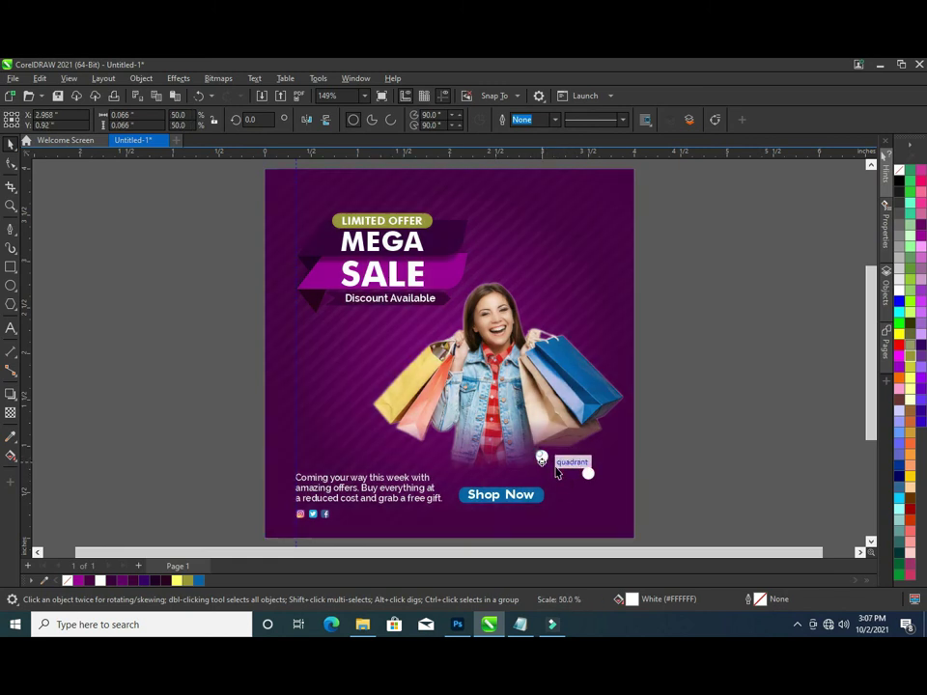
{"action": "scroll", "coordinate": [555, 469], "scroll_direction": "up", "scroll_amount": 1}
{"action": "scroll", "coordinate": [552, 468], "scroll_direction": "up", "scroll_amount": 2}
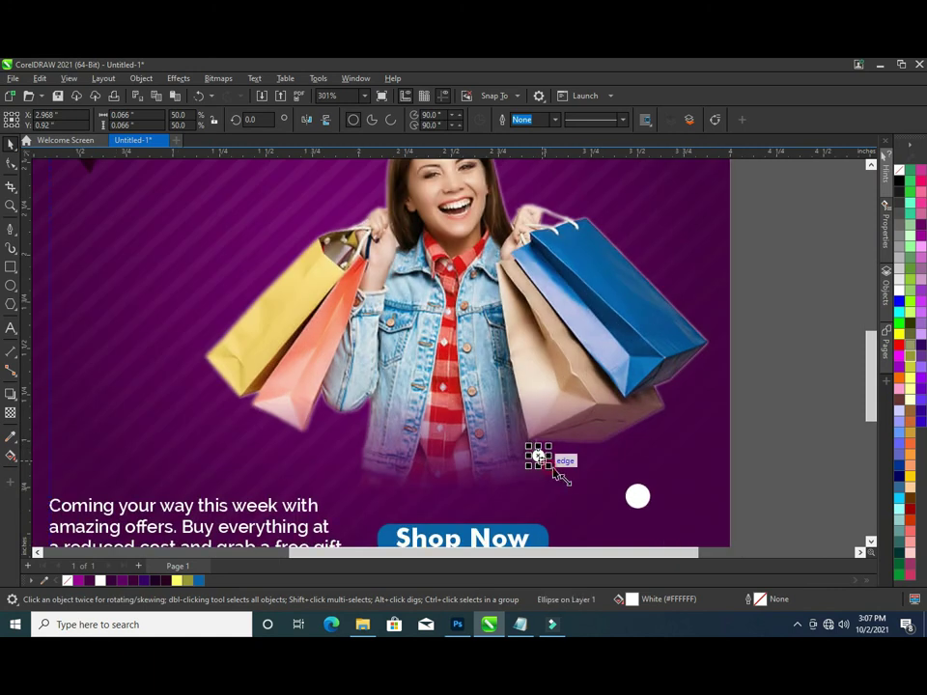
{"action": "left_click_drag", "start_coordinate": [554, 469], "coordinate": [550, 472]}
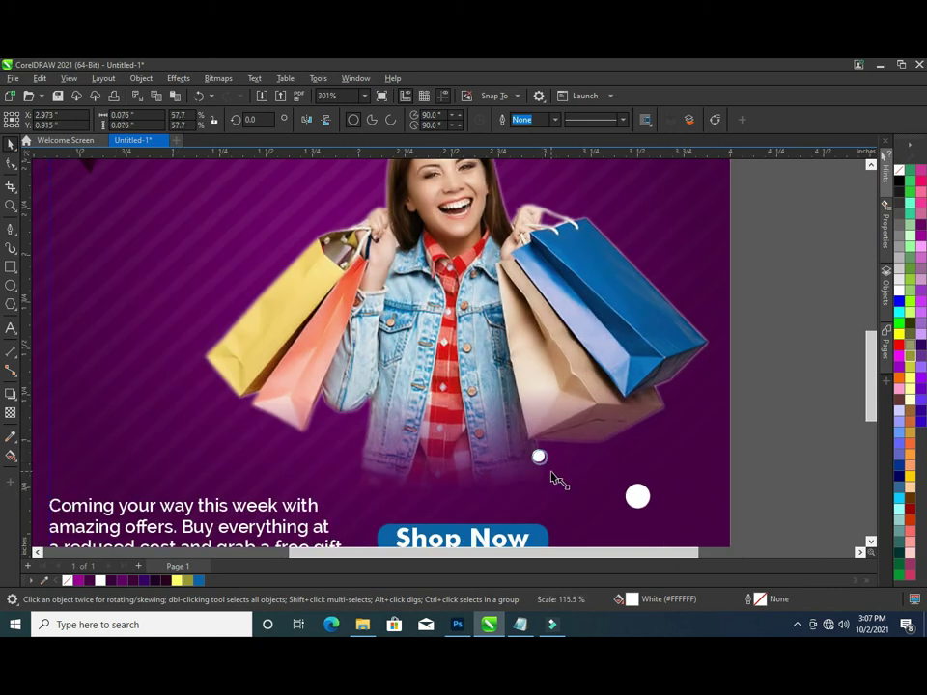
{"action": "scroll", "coordinate": [691, 477], "scroll_direction": "down", "scroll_amount": 1}
{"action": "left_click_drag", "start_coordinate": [615, 231], "coordinate": [615, 295]}
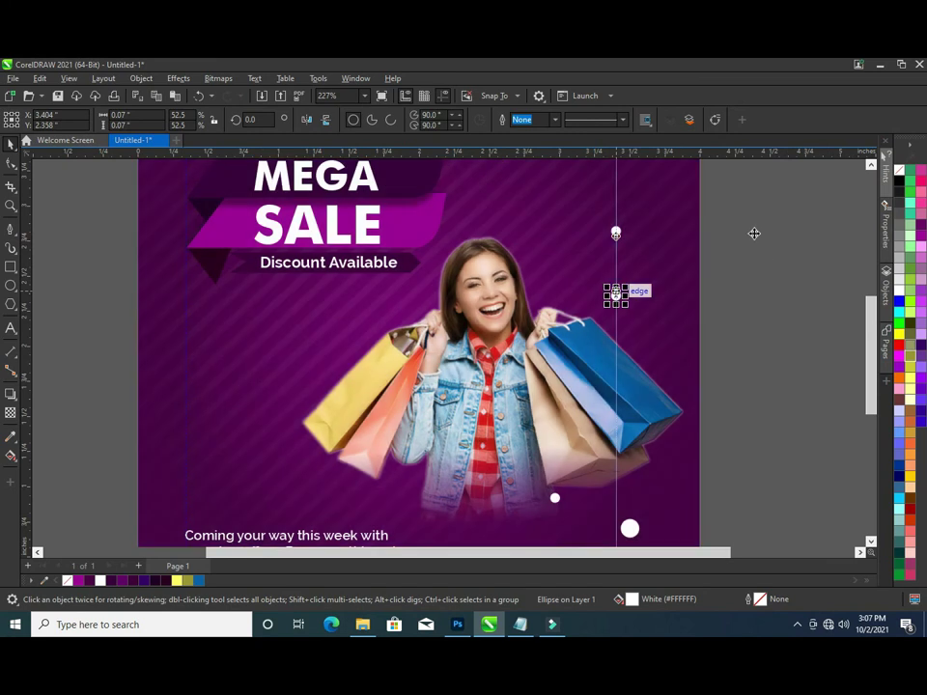
{"action": "left_click_drag", "start_coordinate": [754, 214], "coordinate": [571, 322]}
{"action": "left_click_drag", "start_coordinate": [615, 263], "coordinate": [616, 293]}
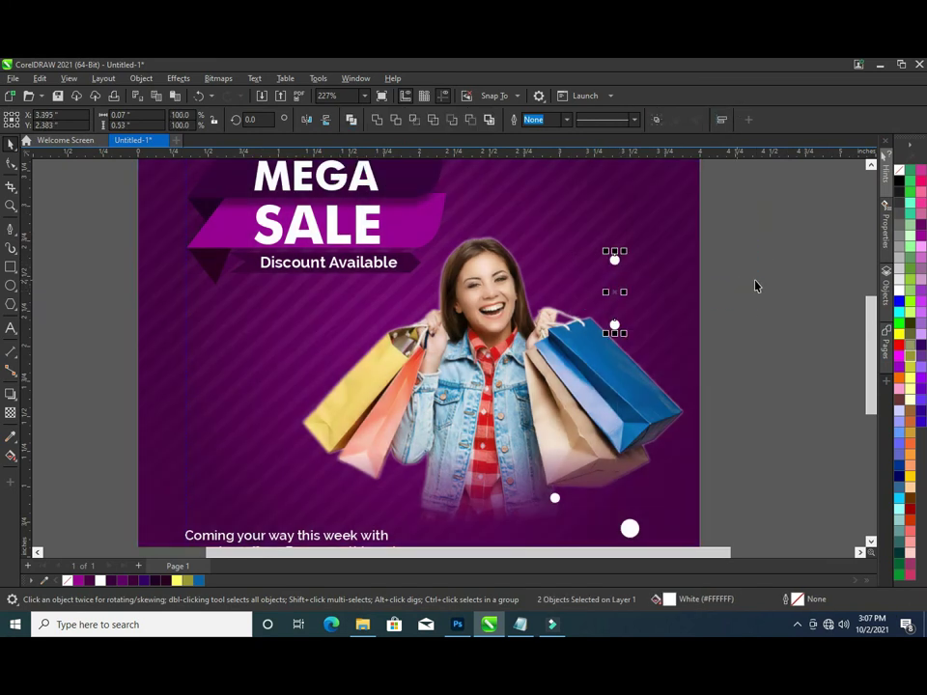
{"action": "left_click", "coordinate": [755, 283]}
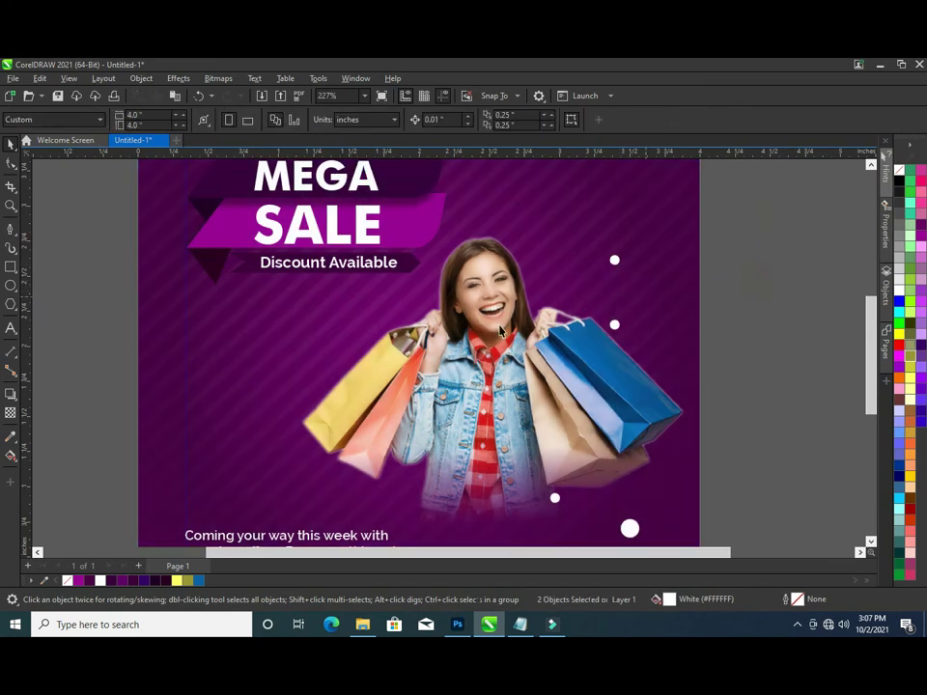
- Create a white letter X in Futura Md BT beside the page
{"action": "left_click", "coordinate": [13, 329]}
{"action": "left_click", "coordinate": [71, 326]}
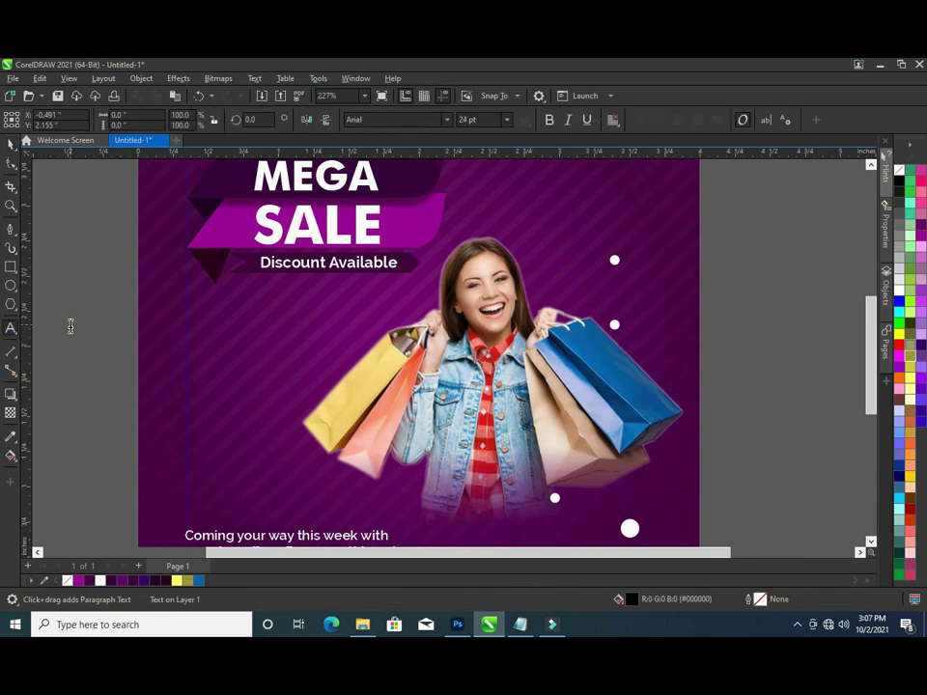
{"action": "type", "text": "X"}
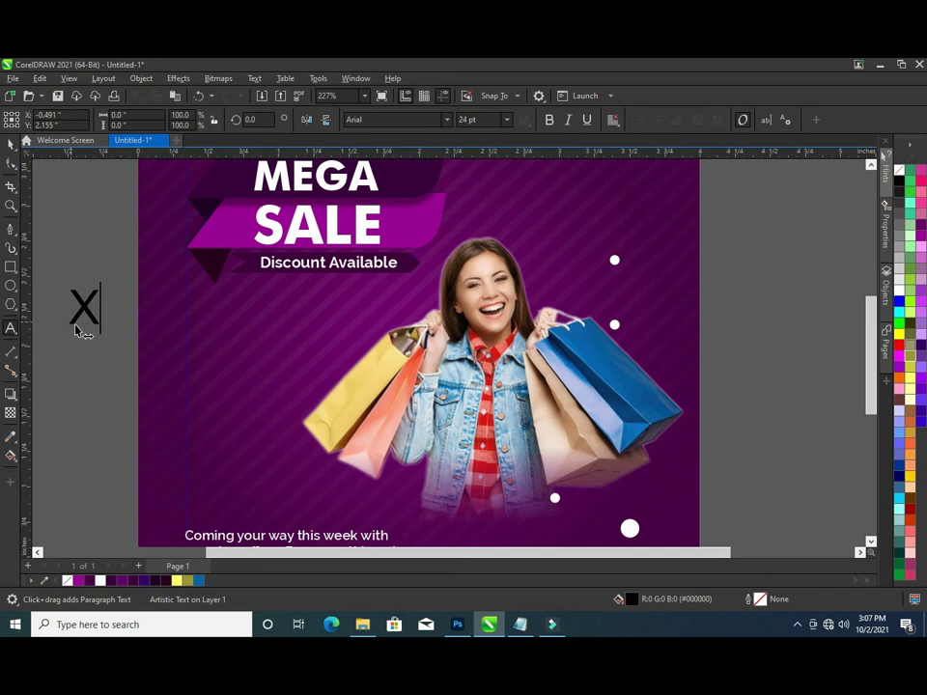
{"action": "left_click", "coordinate": [447, 119]}
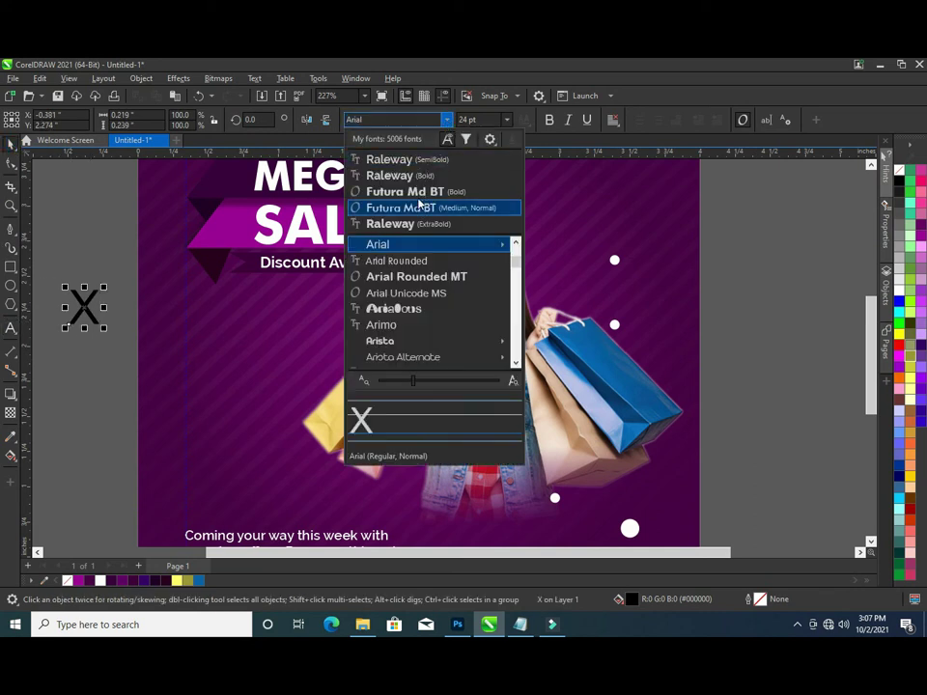
{"action": "key", "text": "Escape"}
{"action": "left_click", "coordinate": [100, 580]}
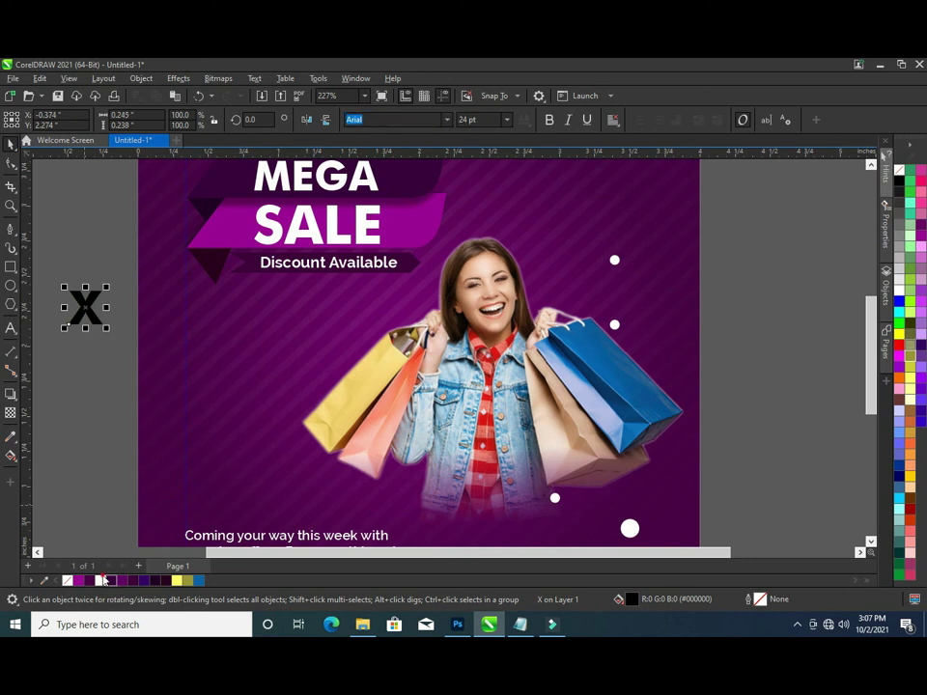
- Shrink the X to about two-thirds size and centre it between the two upper dots
{"action": "mouse_move", "coordinate": [108, 328]}
{"action": "left_mouse_down"}
{"action": "mouse_move", "coordinate": [92, 320]}
{"action": "mouse_move", "coordinate": [623, 302]}
{"action": "left_mouse_up"}
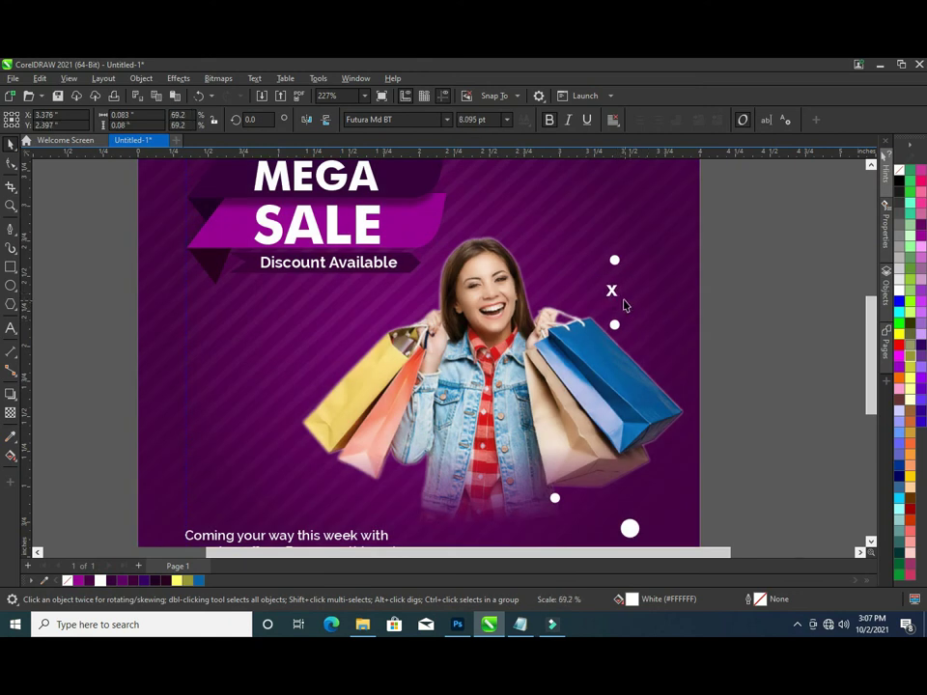
{"action": "left_click_drag", "start_coordinate": [611, 293], "coordinate": [616, 292]}
{"action": "left_click_drag", "start_coordinate": [722, 215], "coordinate": [575, 363]}
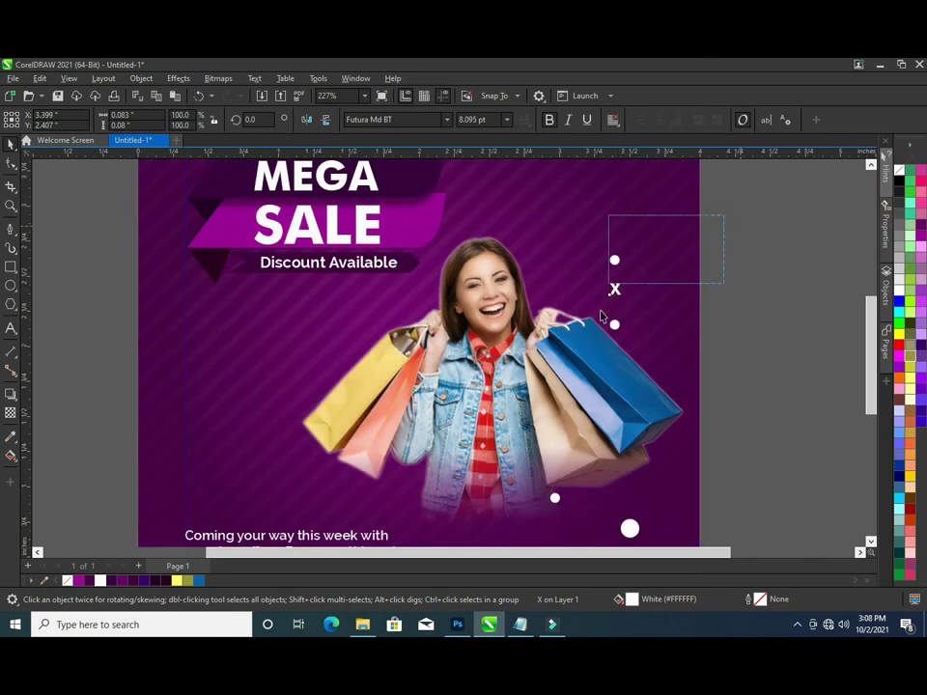
{"action": "left_click", "coordinate": [786, 321]}
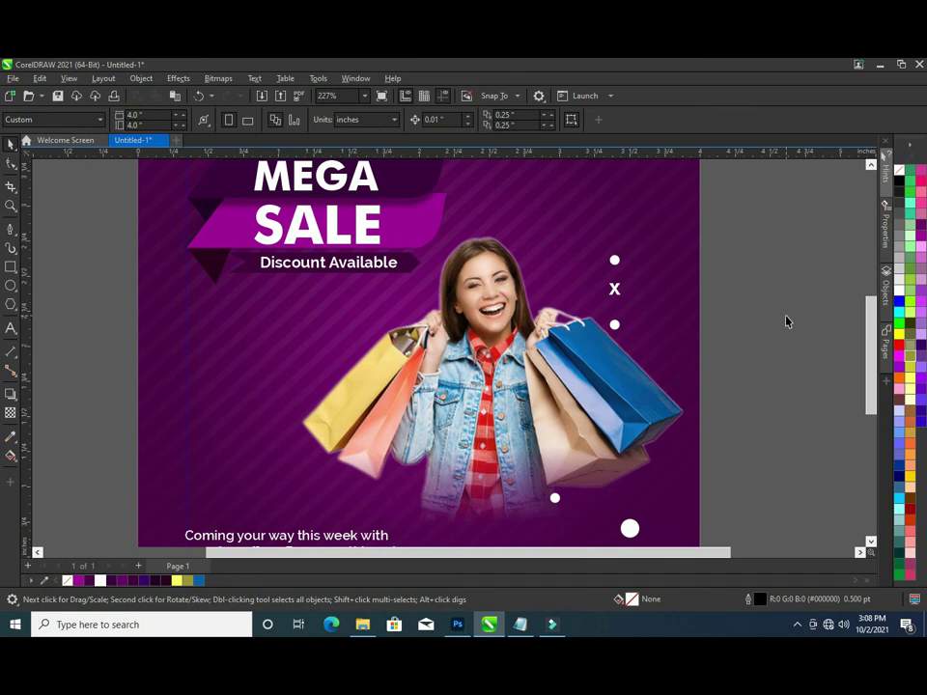
- Realign the two upper dots so the top dot sits above the X
{"action": "left_click_drag", "start_coordinate": [786, 321], "coordinate": [559, 334]}
{"action": "left_click_drag", "start_coordinate": [619, 330], "coordinate": [628, 330]}
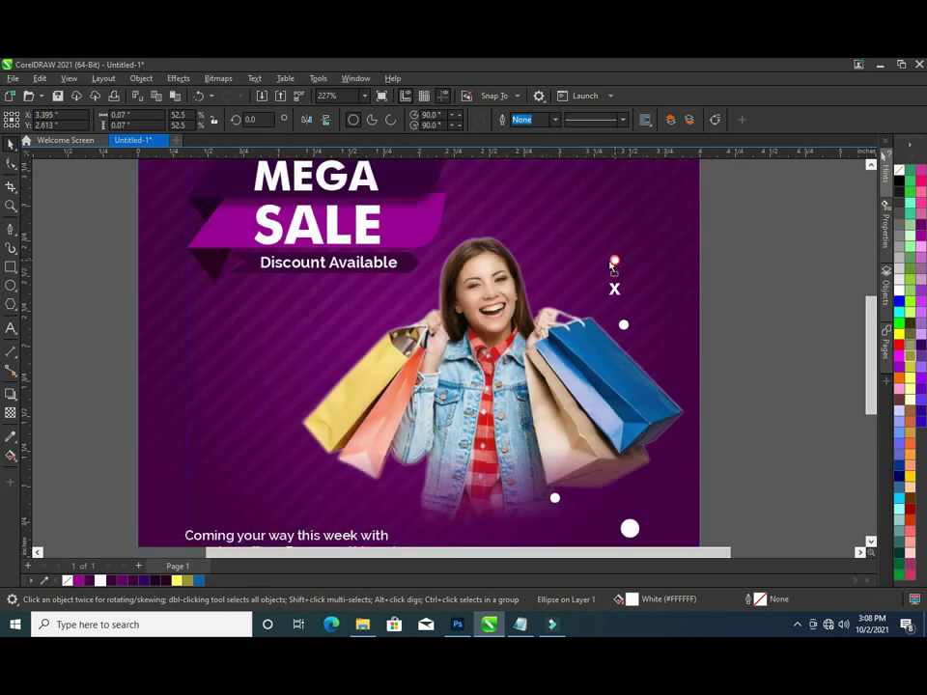
{"action": "mouse_move", "coordinate": [617, 264]}
{"action": "left_mouse_down"}
{"action": "mouse_move", "coordinate": [637, 286]}
{"action": "mouse_move", "coordinate": [543, 237]}
{"action": "mouse_move", "coordinate": [552, 219]}
{"action": "left_mouse_up"}
{"action": "left_click", "coordinate": [761, 294]}
- Reposition the small X and shrink a white dot to about half size beside it
{"action": "scroll", "coordinate": [539, 224], "scroll_direction": "up", "scroll_amount": 1}
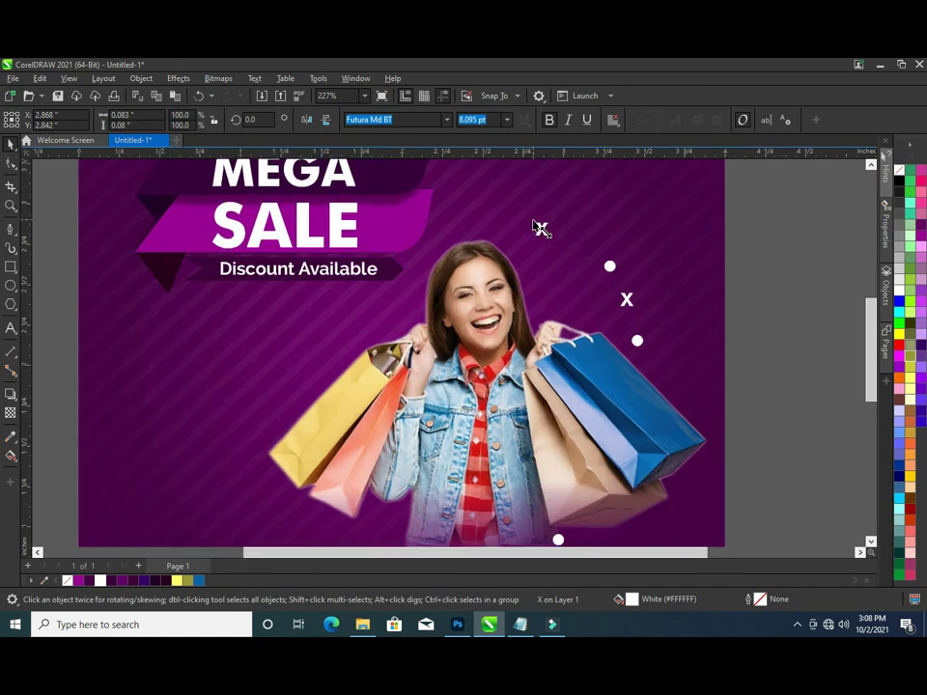
{"action": "scroll", "coordinate": [538, 226], "scroll_direction": "up", "scroll_amount": 1}
{"action": "left_click_drag", "start_coordinate": [536, 227], "coordinate": [380, 360]}
{"action": "left_click", "coordinate": [549, 238]}
{"action": "scroll", "coordinate": [649, 264], "scroll_direction": "down", "scroll_amount": 2}
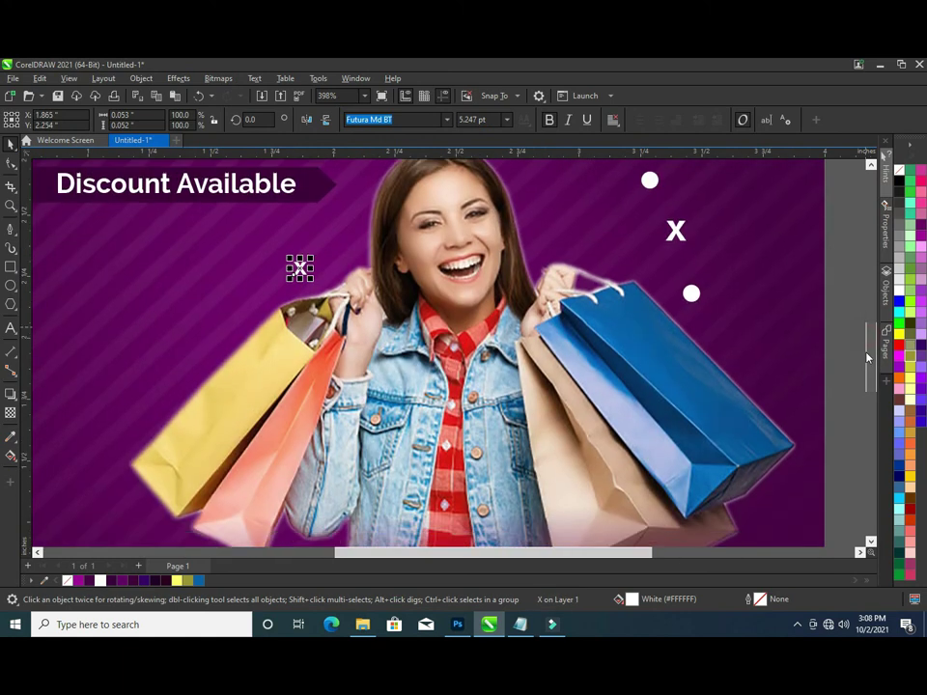
{"action": "left_click", "coordinate": [692, 293]}
{"action": "left_click_drag", "start_coordinate": [706, 307], "coordinate": [280, 284]}
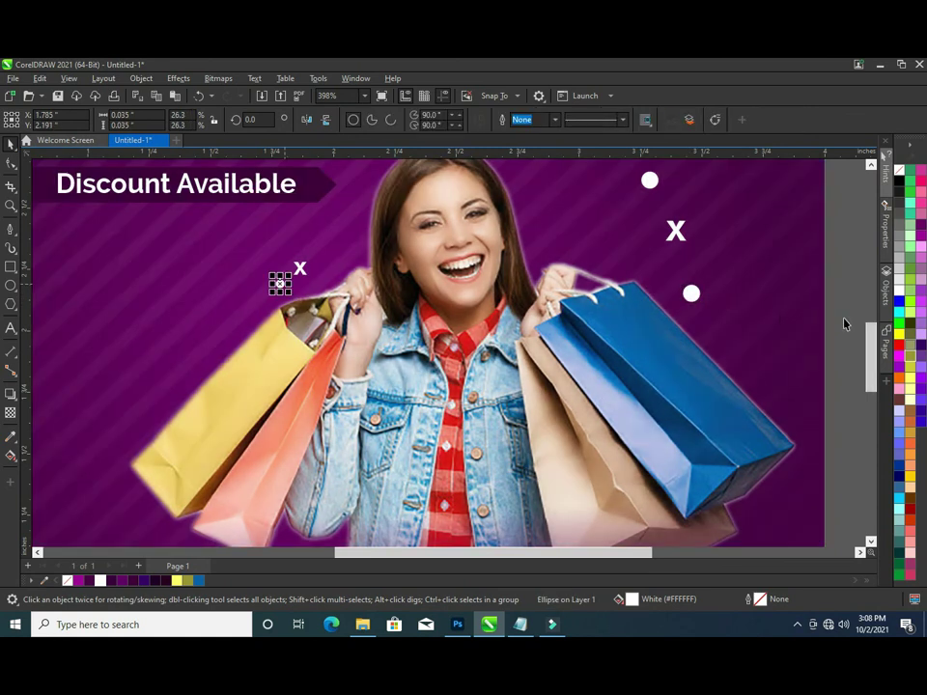
{"action": "mouse_move", "coordinate": [867, 355]}
{"action": "left_mouse_down"}
{"action": "mouse_move", "coordinate": [860, 366]}
{"action": "mouse_move", "coordinate": [861, 353]}
{"action": "left_mouse_up"}
- Place a copy of the top-right X just above Shop Now, then view the whole poster
{"action": "left_click", "coordinate": [674, 189]}
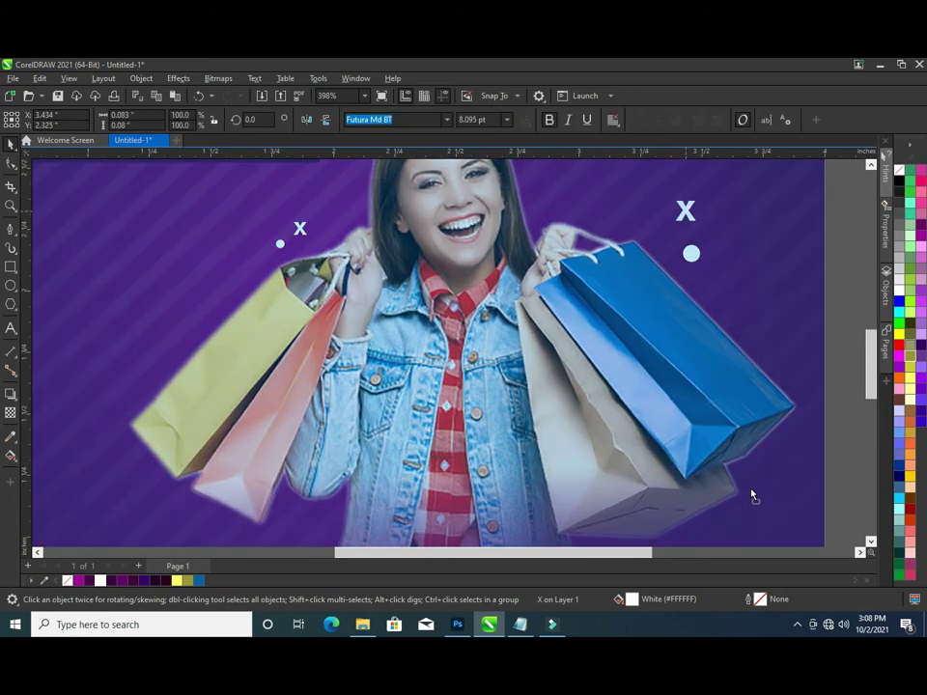
{"action": "left_click_drag", "start_coordinate": [674, 189], "coordinate": [755, 496]}
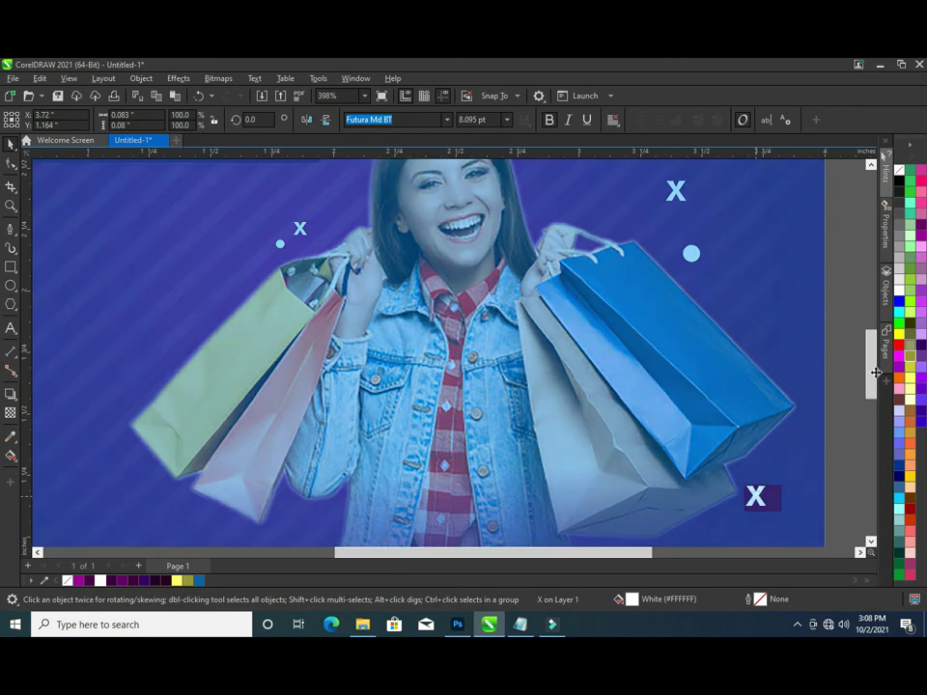
{"action": "left_click_drag", "start_coordinate": [872, 375], "coordinate": [870, 423]}
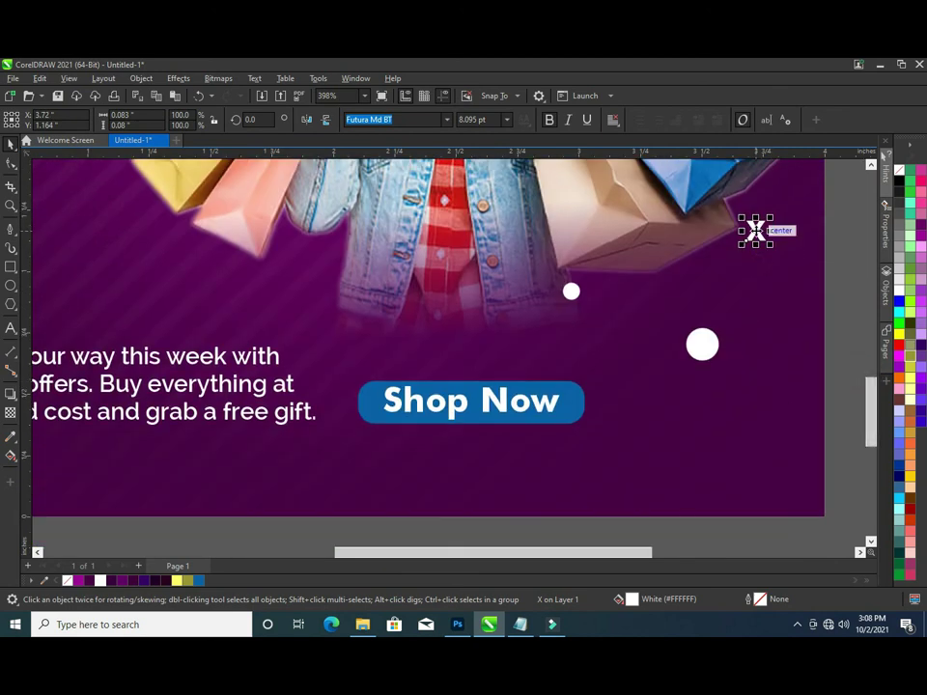
{"action": "mouse_move", "coordinate": [755, 229]}
{"action": "left_mouse_down"}
{"action": "mouse_move", "coordinate": [527, 333]}
{"action": "mouse_move", "coordinate": [533, 347]}
{"action": "mouse_move", "coordinate": [557, 341]}
{"action": "mouse_move", "coordinate": [518, 332]}
{"action": "left_mouse_up"}
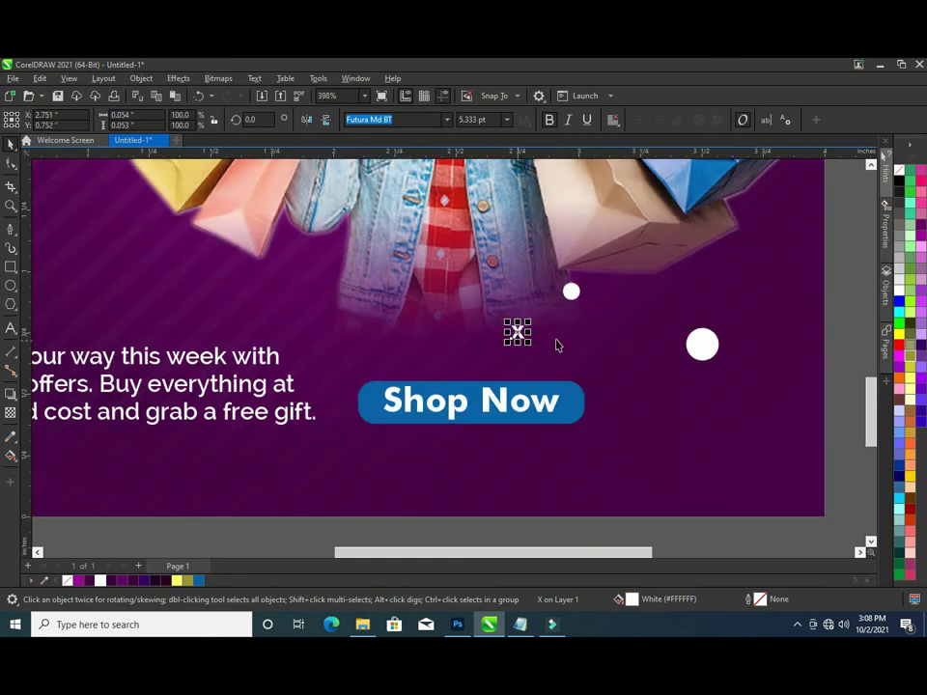
{"action": "key", "text": "shift+F4"}
{"action": "left_click", "coordinate": [746, 393]}
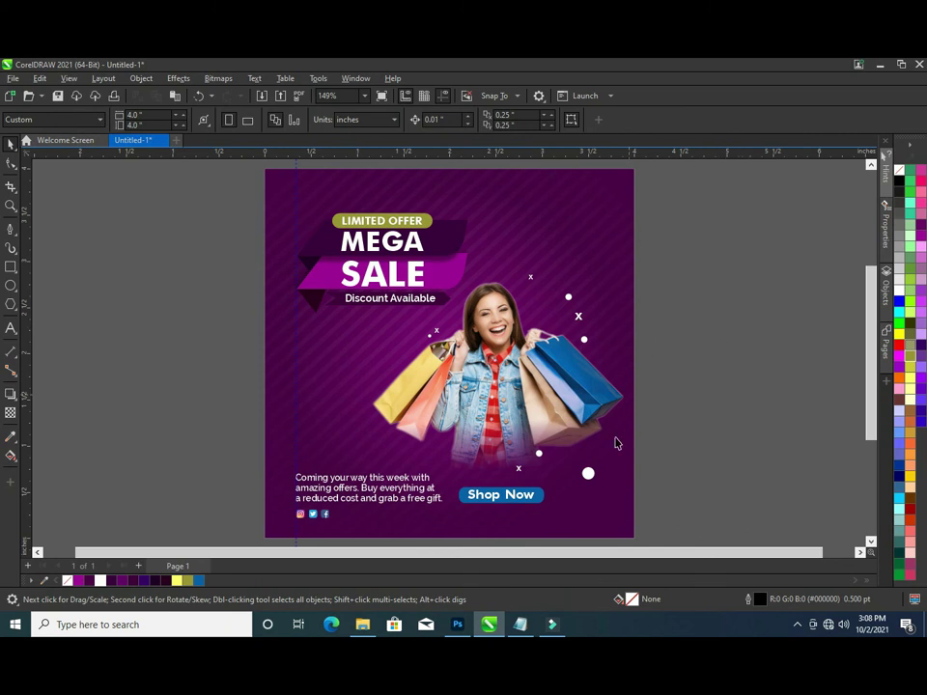
- Nudge the white dot below the bags and duplicate it to the right
{"action": "scroll", "coordinate": [588, 477], "scroll_direction": "up", "scroll_amount": 1}
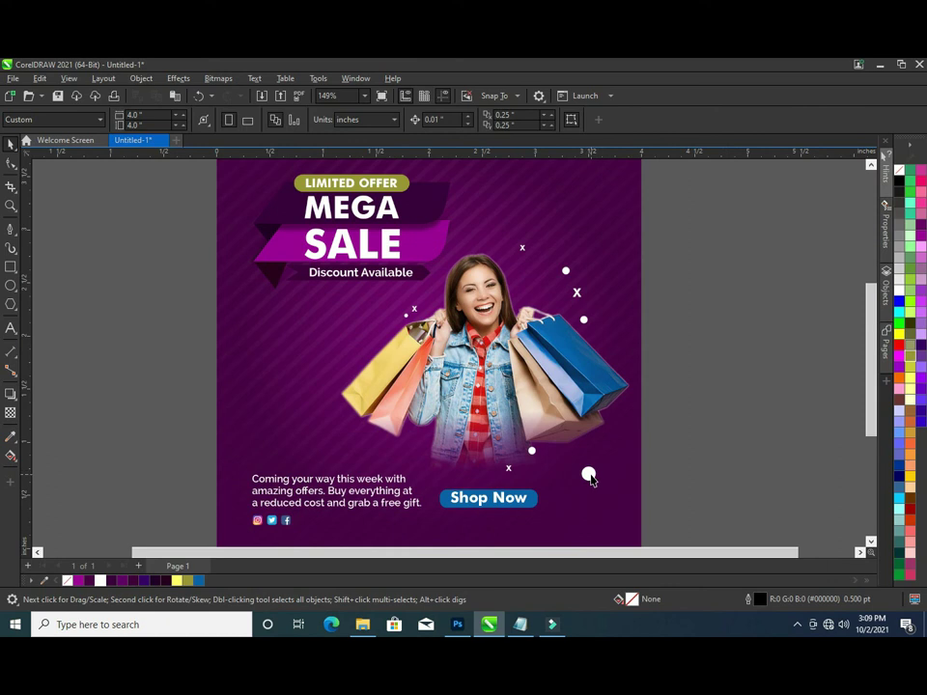
{"action": "left_click_drag", "start_coordinate": [588, 473], "coordinate": [586, 463]}
{"action": "key", "text": "Escape"}
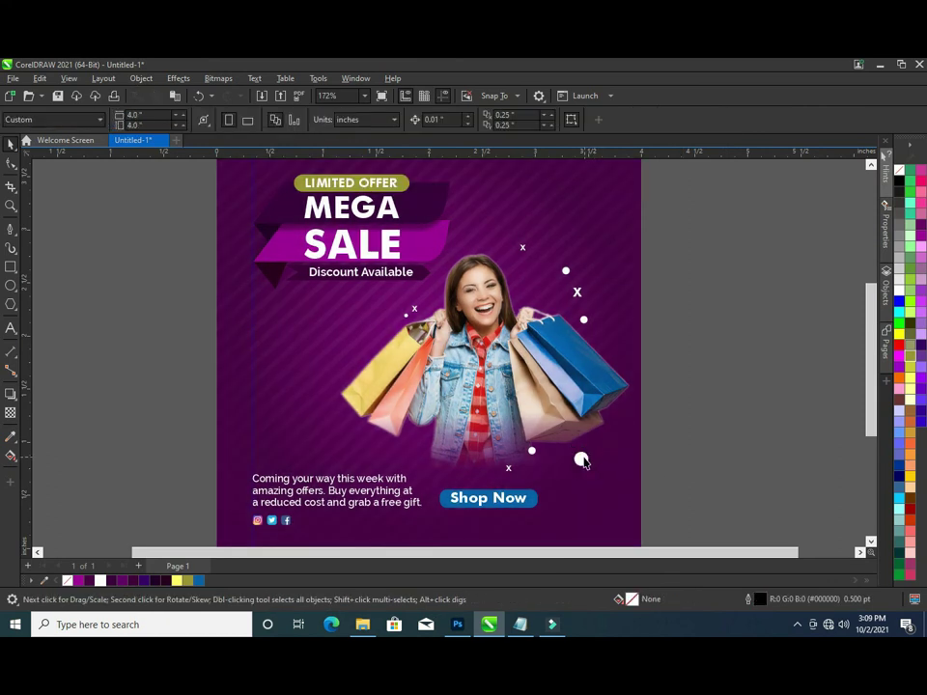
{"action": "left_click", "coordinate": [581, 460]}
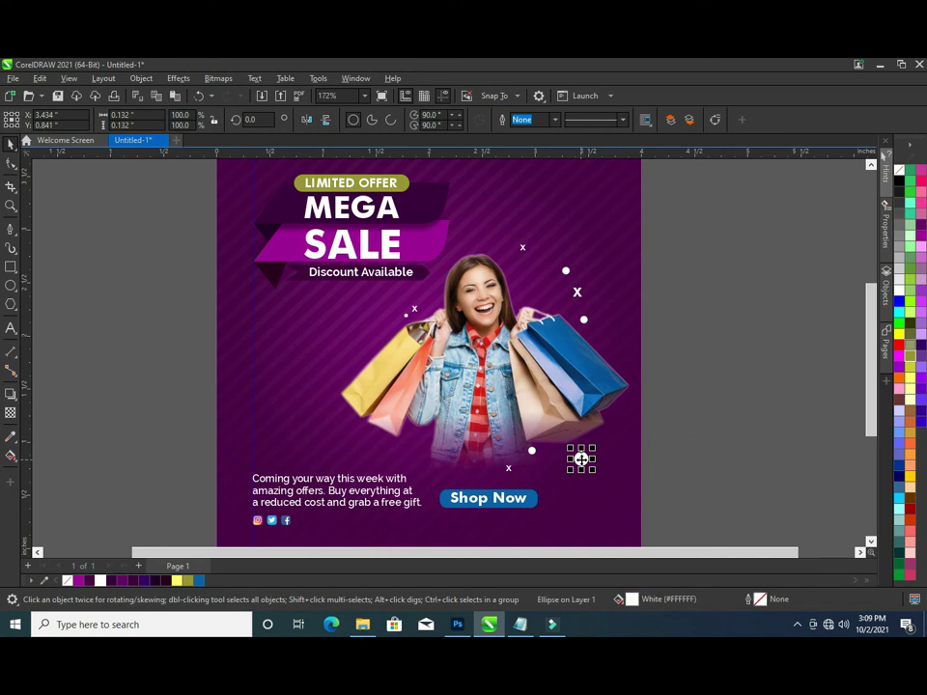
{"action": "scroll", "coordinate": [581, 460], "scroll_direction": "up", "scroll_amount": 2}
{"action": "scroll", "coordinate": [580, 459], "scroll_direction": "up", "scroll_amount": 1}
{"action": "scroll", "coordinate": [580, 460], "scroll_direction": "up", "scroll_amount": 1}
{"action": "left_click_drag", "start_coordinate": [584, 459], "coordinate": [690, 427]}
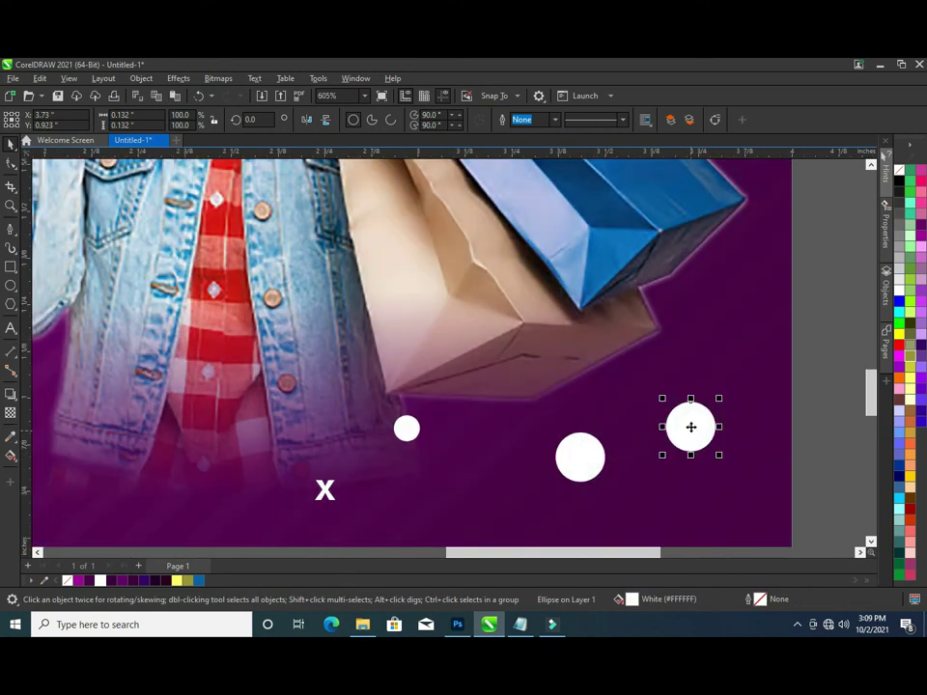
- Turn the copy into a ring with a 2.0 pt white outline, slightly smaller
{"action": "left_click", "coordinate": [557, 120]}
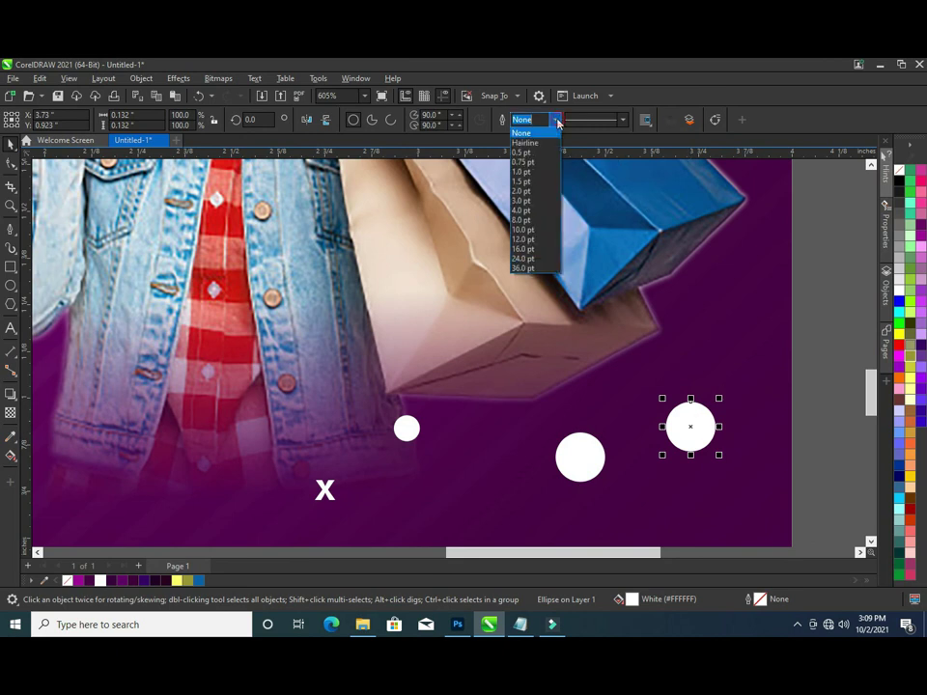
{"action": "left_click", "coordinate": [537, 193]}
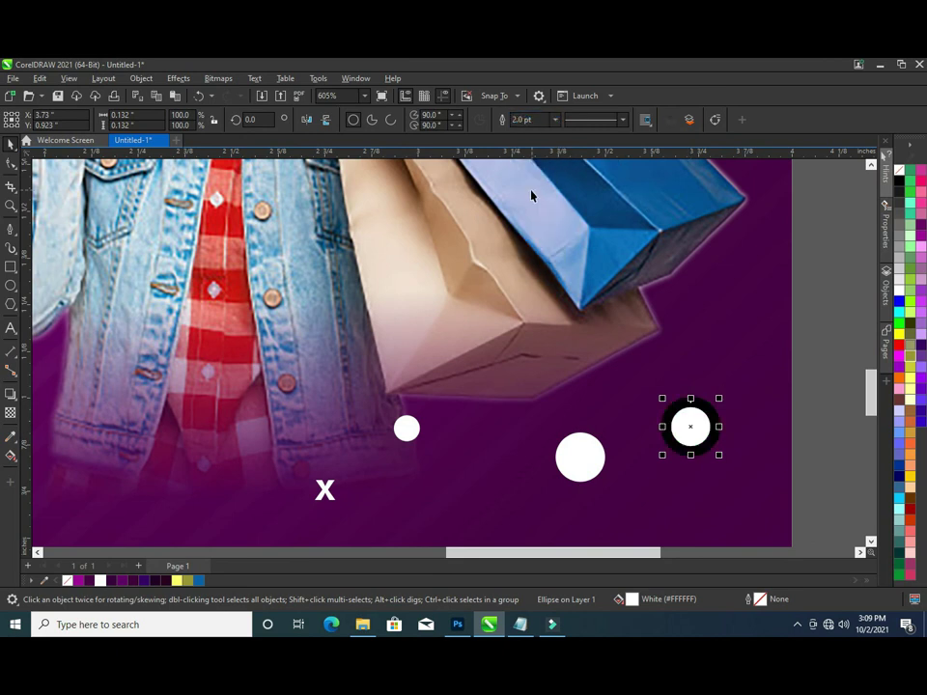
{"action": "right_click", "coordinate": [100, 580]}
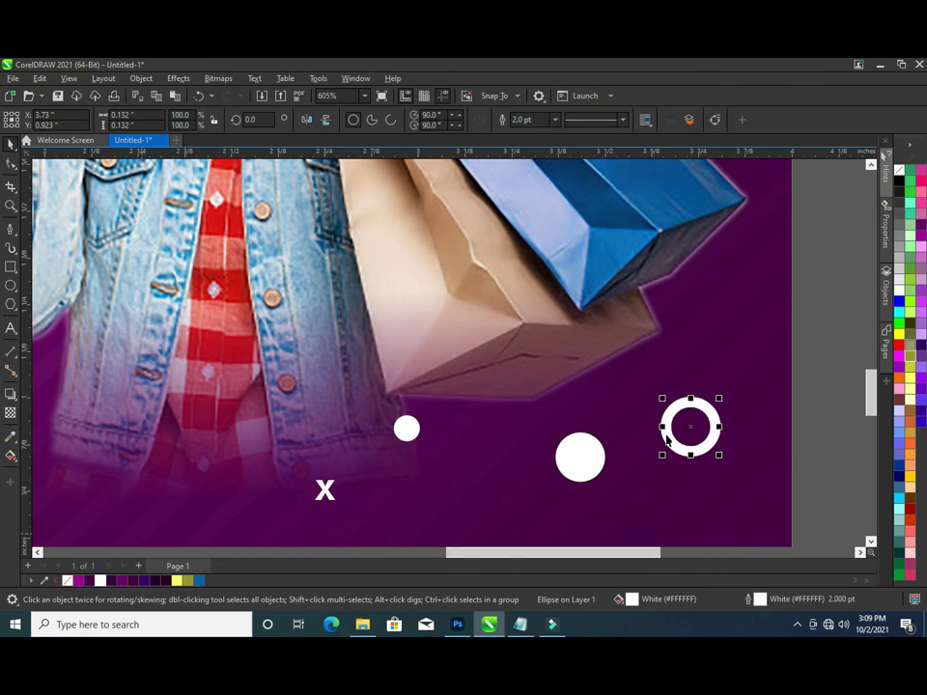
{"action": "left_click_drag", "start_coordinate": [723, 457], "coordinate": [718, 450]}
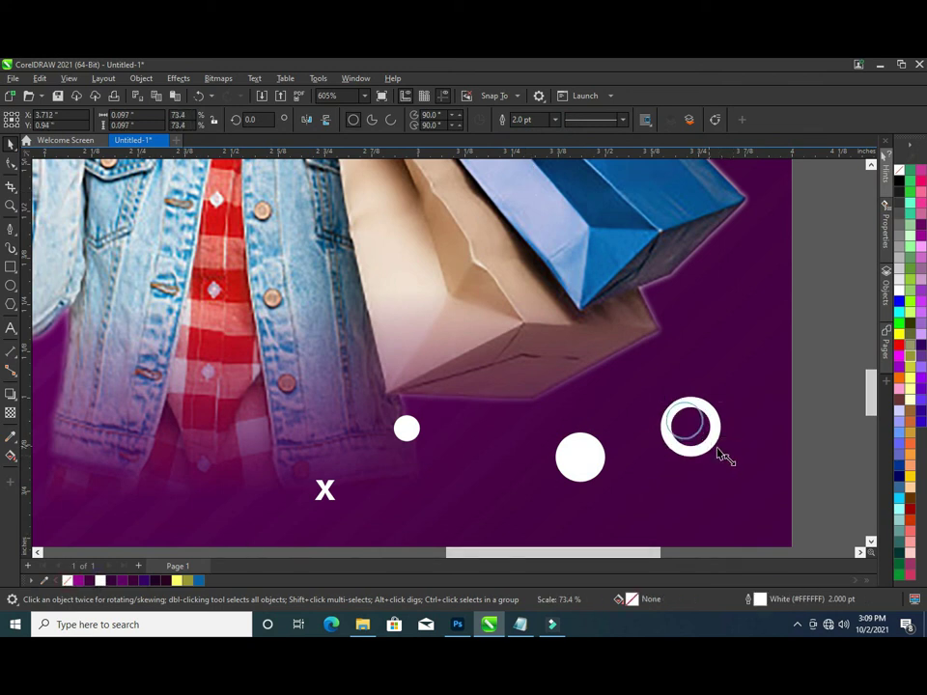
- Place rings beneath the left bags and a smaller one beside the woman's hand
{"action": "scroll", "coordinate": [714, 425], "scroll_direction": "down", "scroll_amount": 1}
{"action": "scroll", "coordinate": [714, 405], "scroll_direction": "down", "scroll_amount": 1}
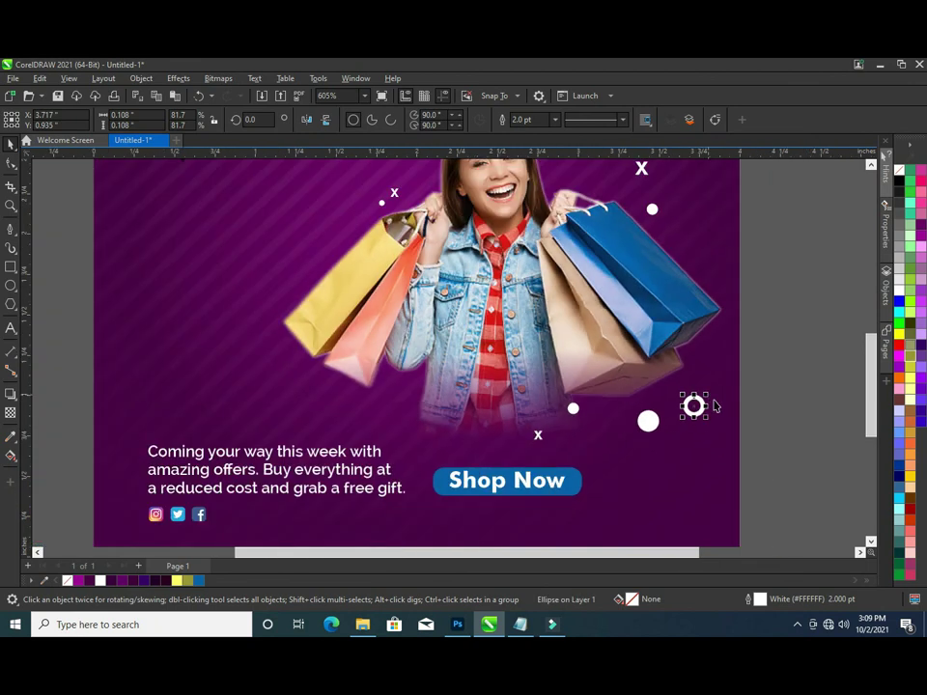
{"action": "scroll", "coordinate": [713, 406], "scroll_direction": "down", "scroll_amount": 1}
{"action": "left_click_drag", "start_coordinate": [724, 410], "coordinate": [527, 413]}
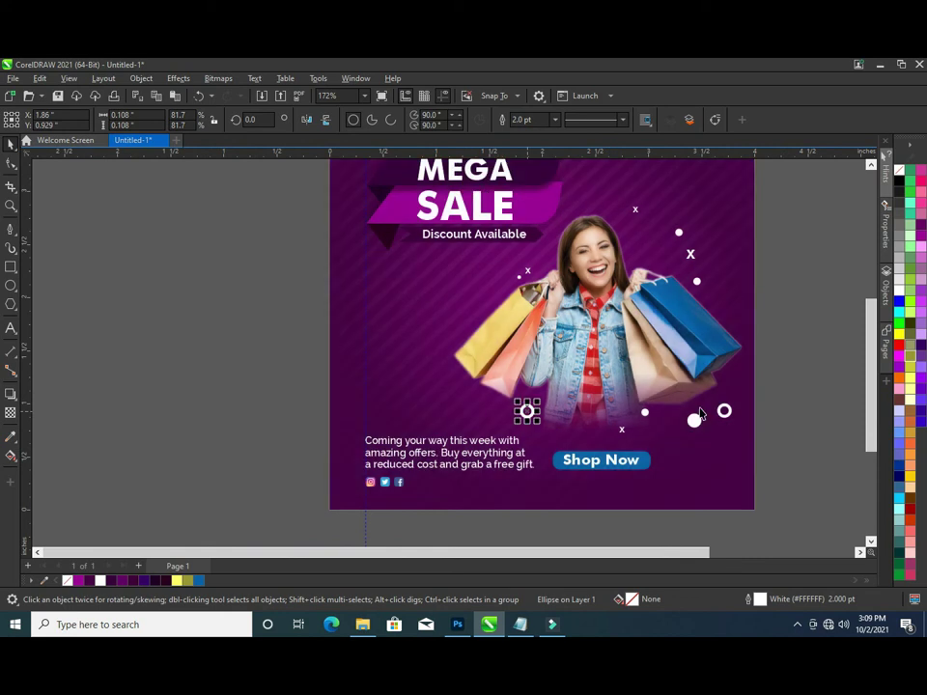
{"action": "left_click_drag", "start_coordinate": [725, 411], "coordinate": [633, 258]}
- Thin the small ring beside the woman's hand to a 1.5 pt outline
{"action": "left_click", "coordinate": [749, 288]}
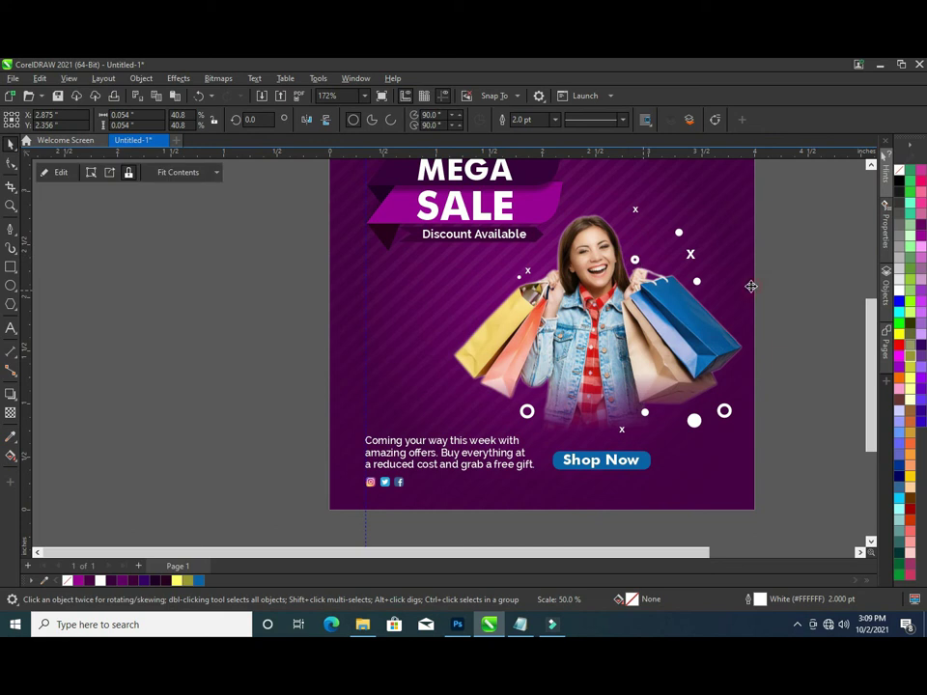
{"action": "left_click", "coordinate": [634, 259]}
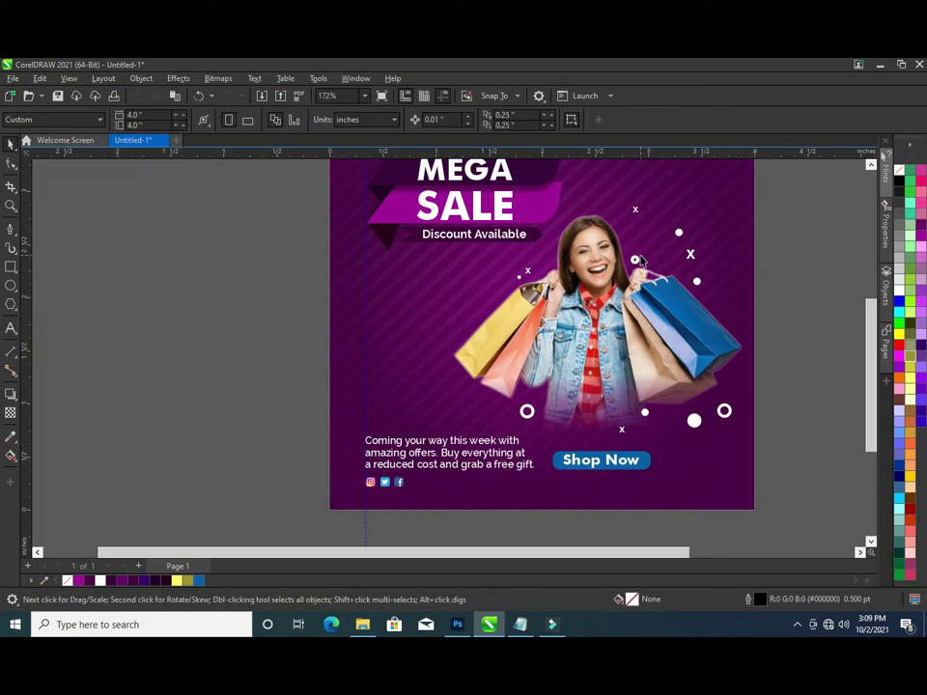
{"action": "scroll", "coordinate": [633, 261], "scroll_direction": "up", "scroll_amount": 1}
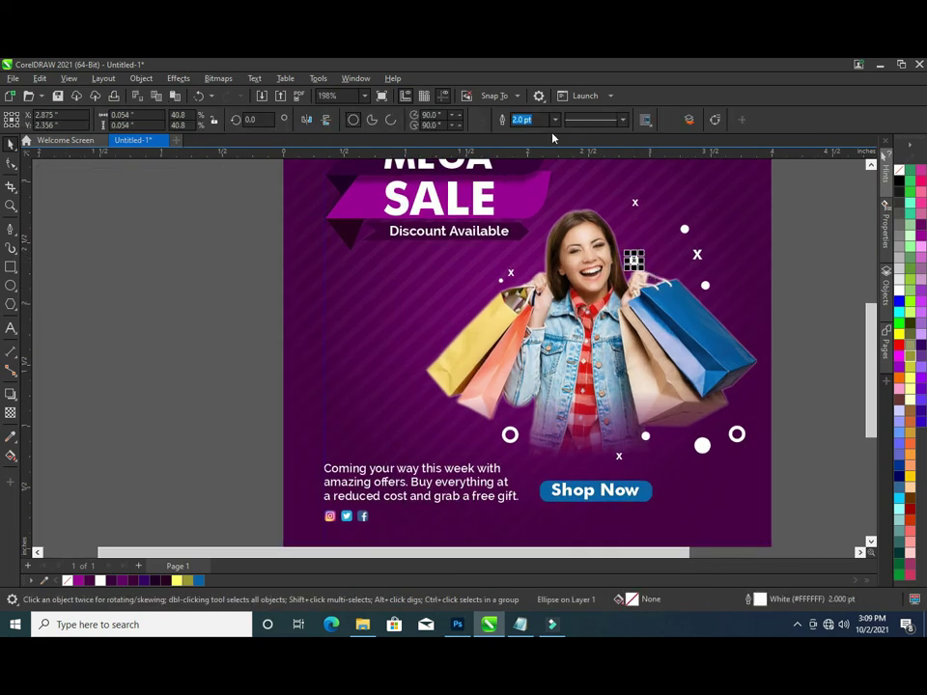
{"action": "left_click", "coordinate": [555, 120]}
{"action": "left_click", "coordinate": [535, 191]}
{"action": "left_click", "coordinate": [803, 288]}
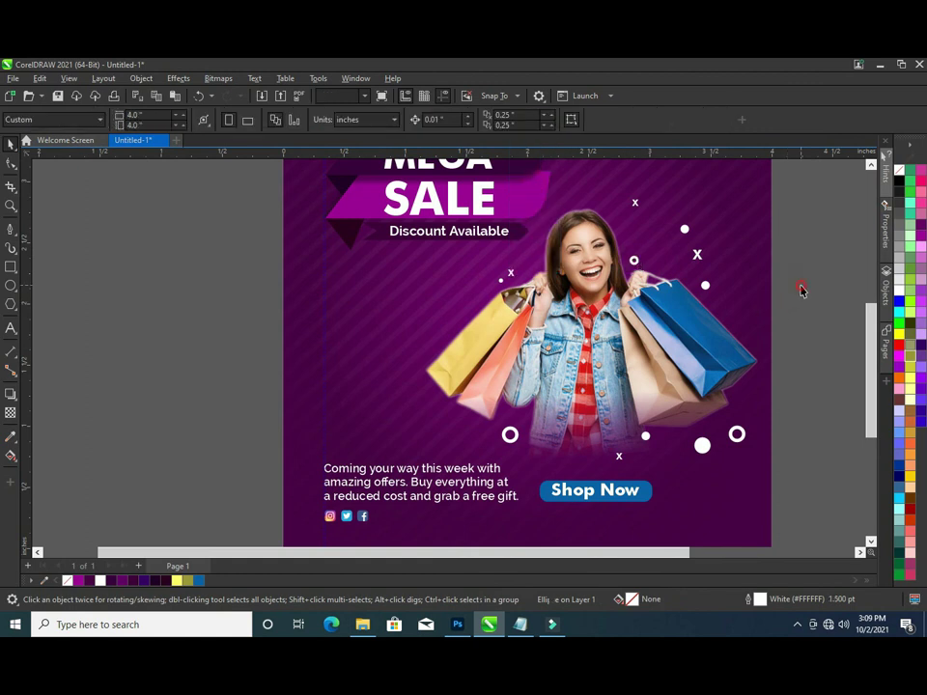
{"action": "left_click", "coordinate": [634, 263]}
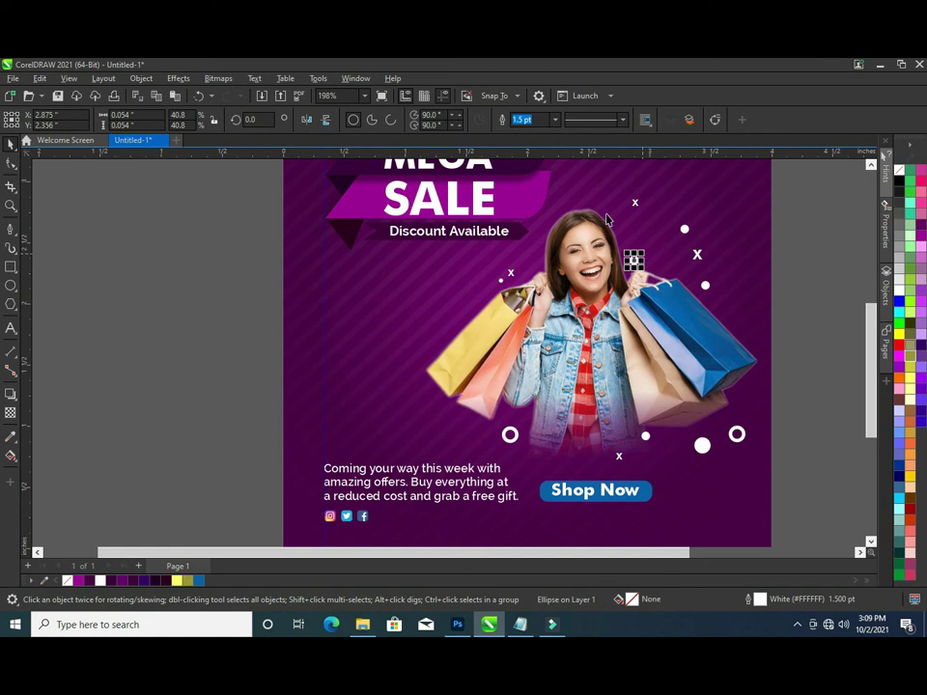
{"action": "left_click", "coordinate": [557, 120]}
{"action": "left_click", "coordinate": [535, 171]}
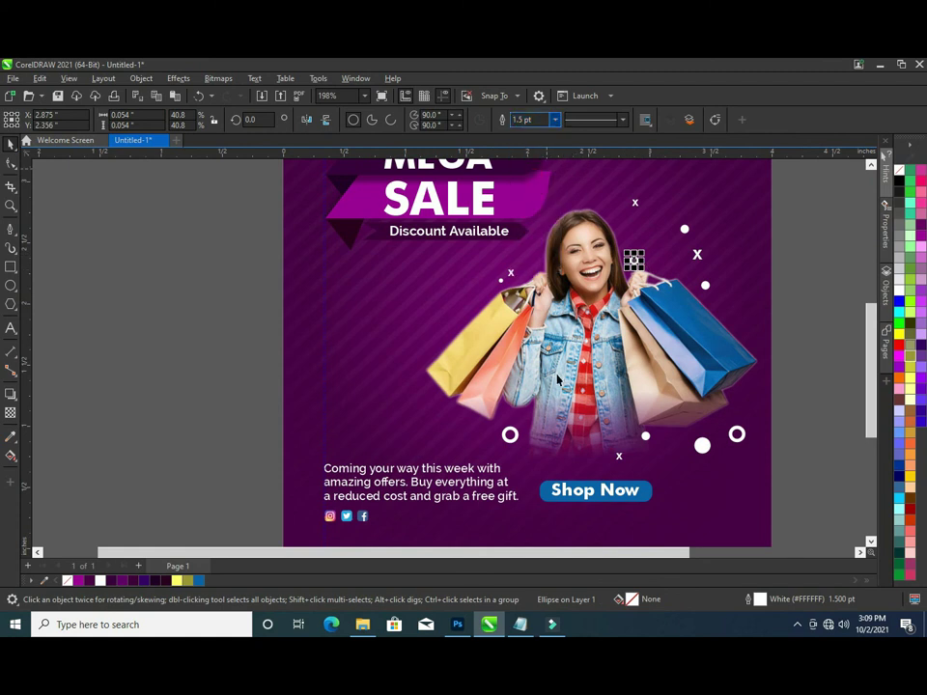
- Keep the lower-left ring at 2.0 pt and thin the lower-right ring to 1.5 pt
{"action": "left_click", "coordinate": [509, 434]}
{"action": "scroll", "coordinate": [553, 120], "scroll_direction": "down", "scroll_amount": 1}
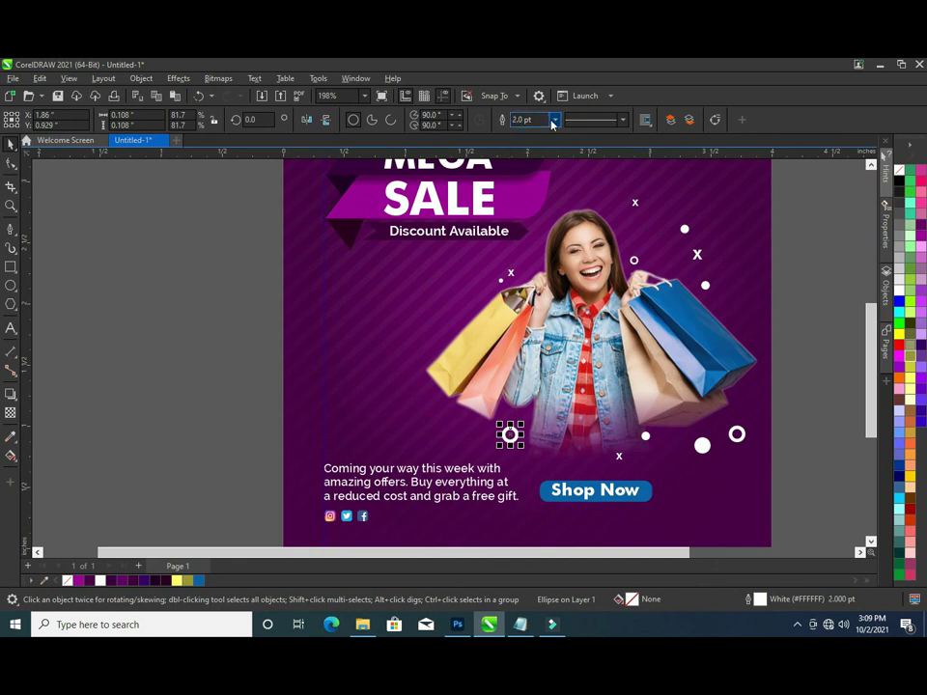
{"action": "left_click", "coordinate": [555, 119]}
{"action": "left_click", "coordinate": [543, 199]}
{"action": "left_click", "coordinate": [736, 436]}
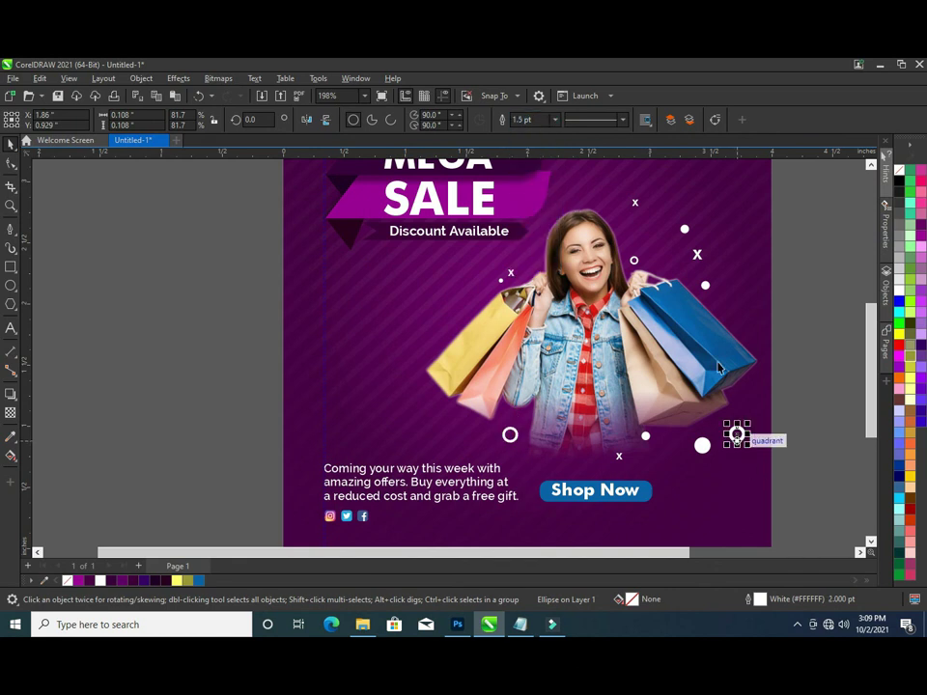
{"action": "left_click", "coordinate": [555, 119]}
{"action": "left_click", "coordinate": [526, 173]}
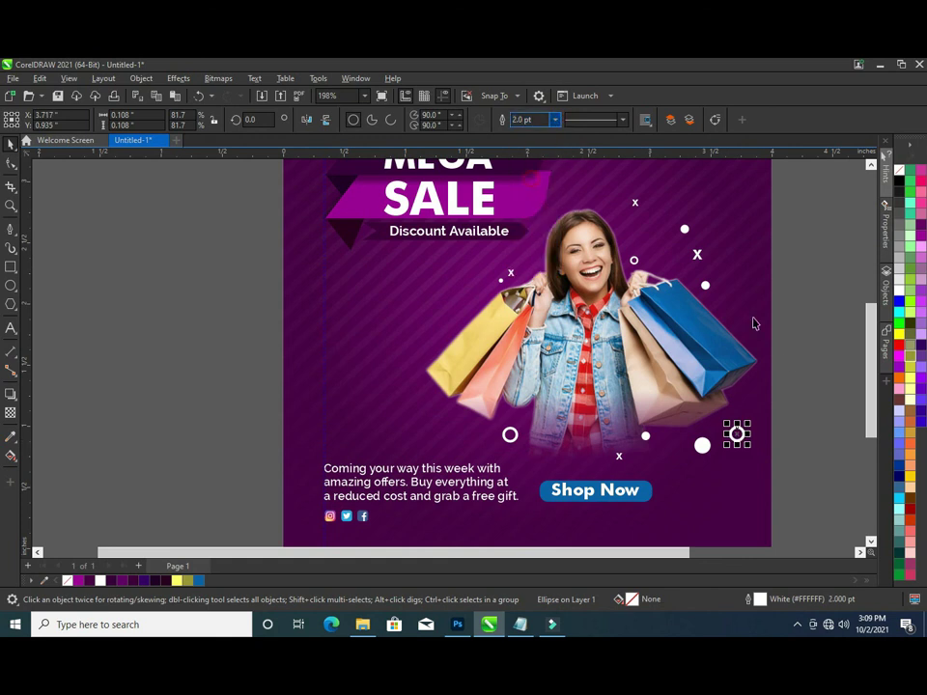
{"action": "left_click", "coordinate": [798, 367]}
{"action": "left_click", "coordinate": [737, 437]}
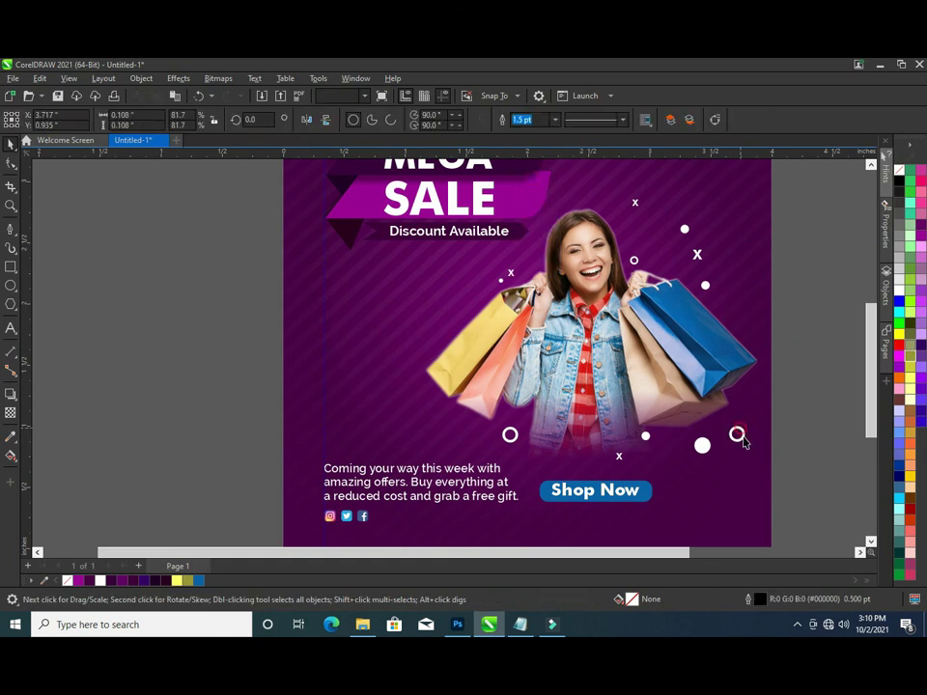
- Shrink the right ring by half and swap it in for the large white dot below the bags
{"action": "mouse_move", "coordinate": [748, 449]}
{"action": "left_mouse_down"}
{"action": "mouse_move", "coordinate": [733, 430]}
{"action": "mouse_move", "coordinate": [552, 418]}
{"action": "left_mouse_up"}
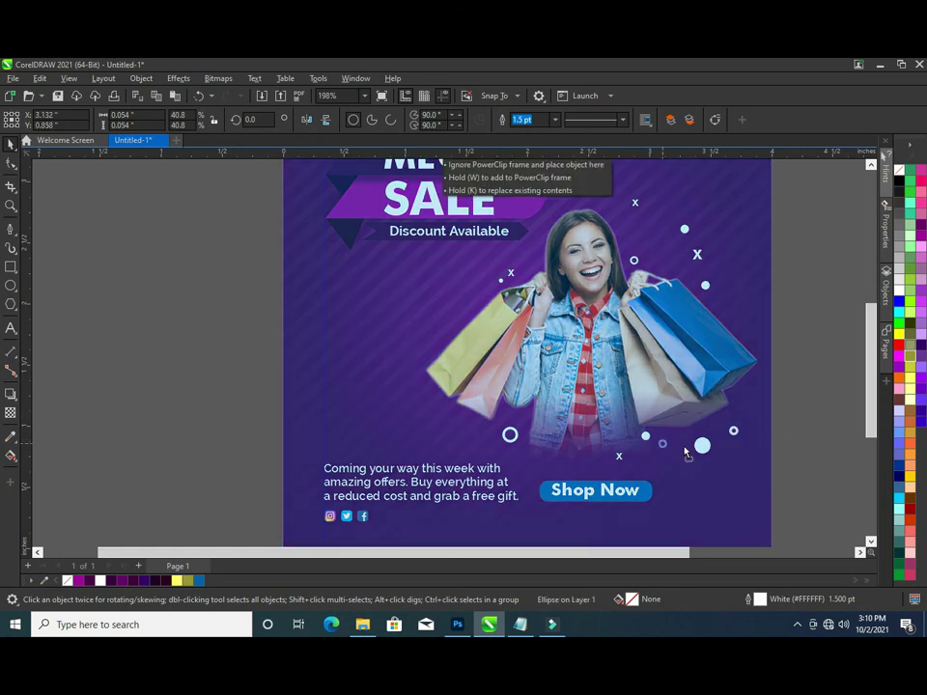
{"action": "left_click_drag", "start_coordinate": [552, 418], "coordinate": [700, 444]}
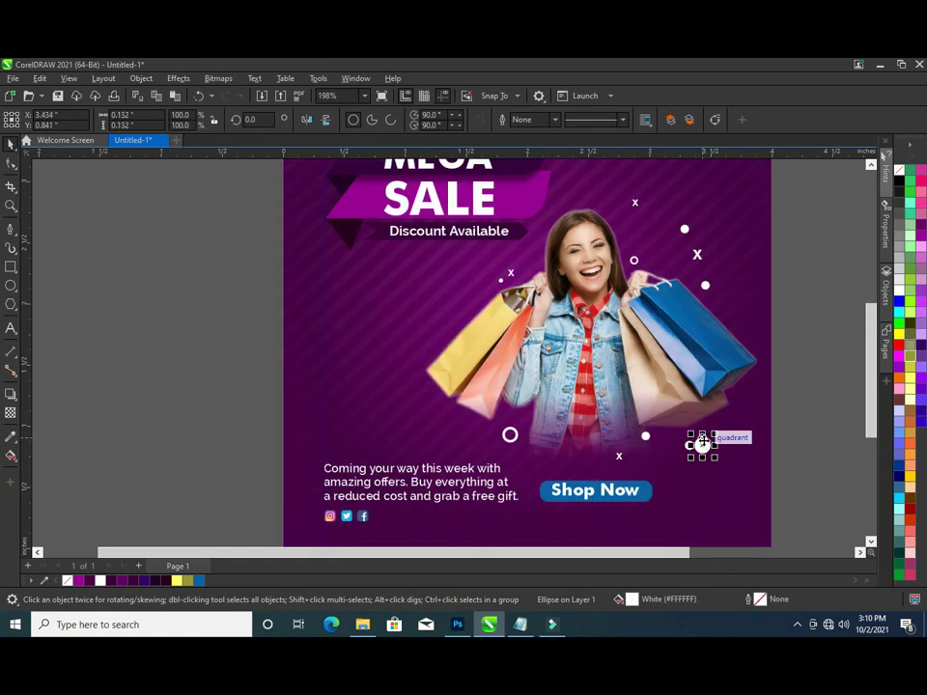
{"action": "key", "text": "Escape"}
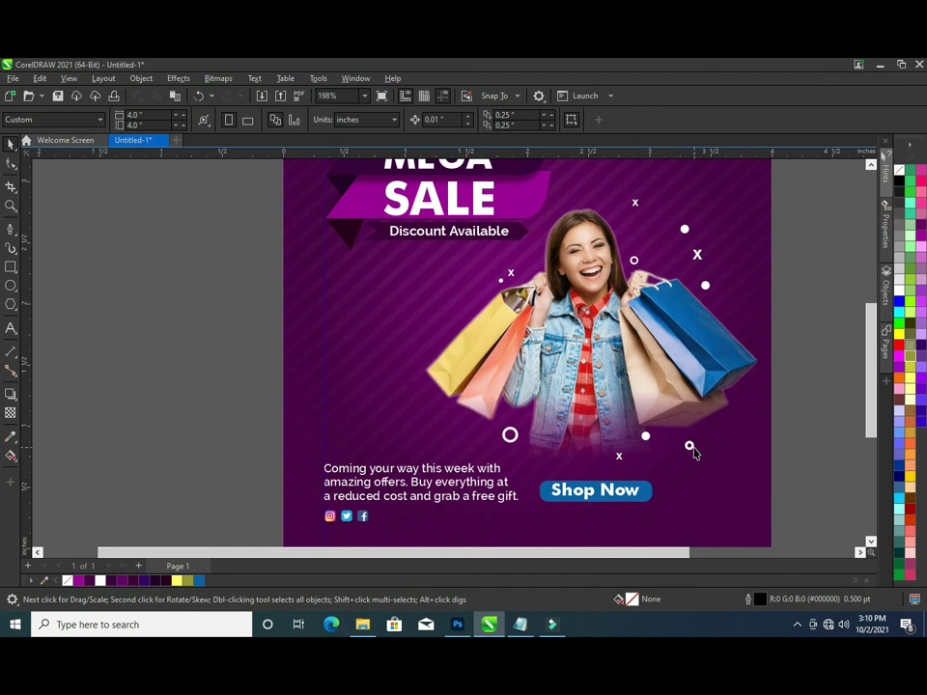
{"action": "left_click", "coordinate": [691, 447]}
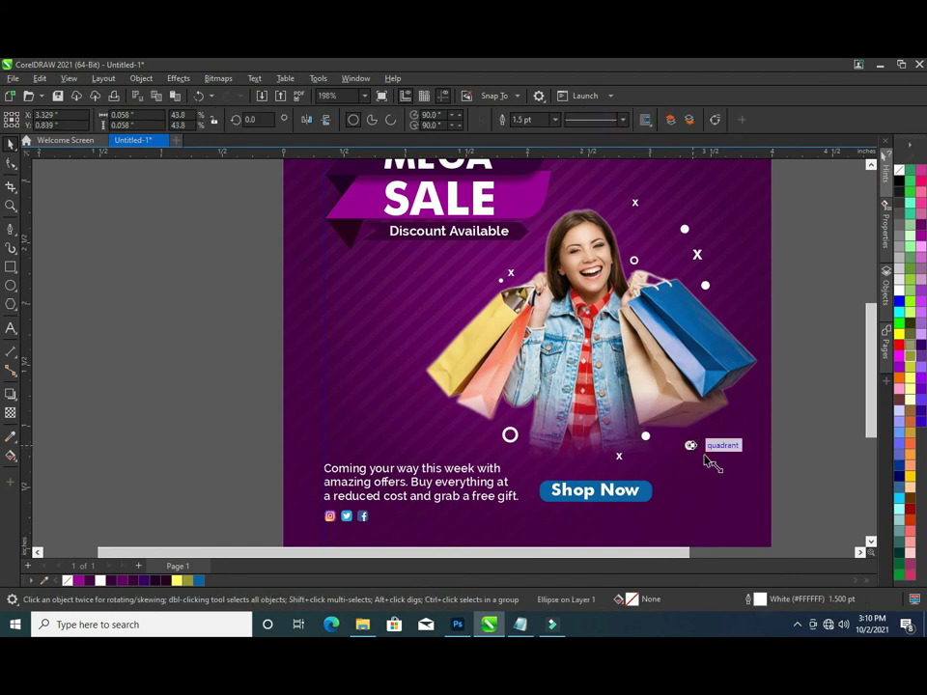
{"action": "left_click_drag", "start_coordinate": [698, 456], "coordinate": [702, 461]}
{"action": "key", "text": "Escape"}
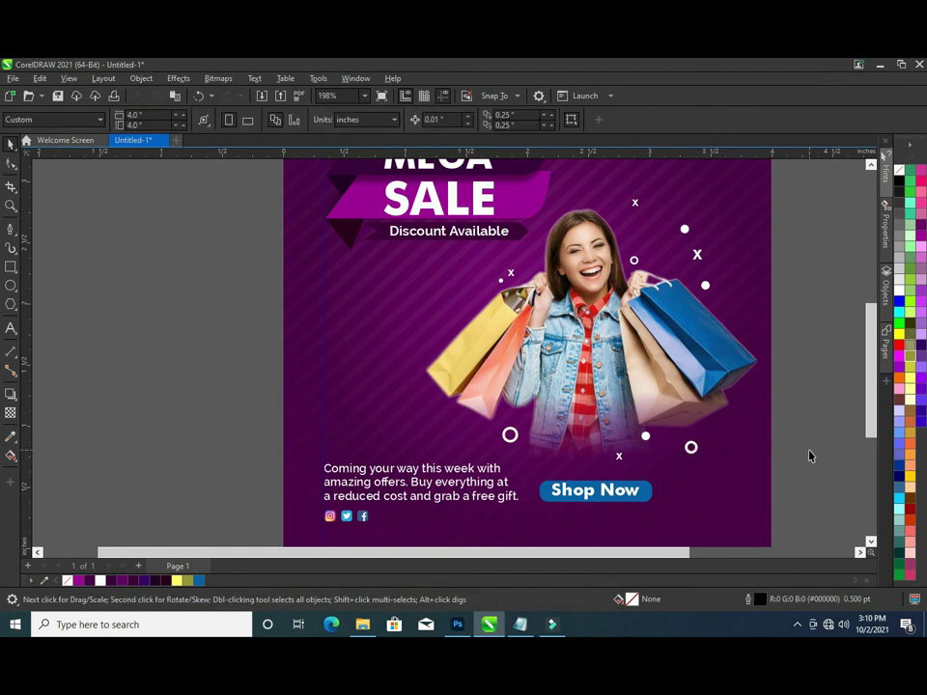
- Draw a long thin rectangle to the left of the poster
{"action": "scroll", "coordinate": [792, 431], "scroll_direction": "down", "scroll_amount": 2}
{"action": "scroll", "coordinate": [784, 391], "scroll_direction": "down", "scroll_amount": 2}
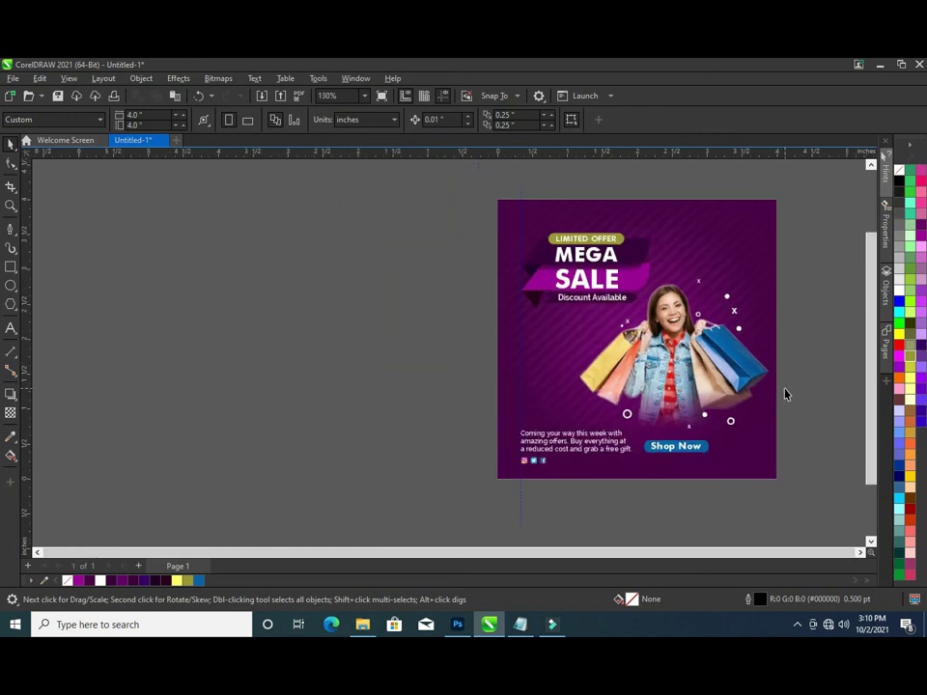
{"action": "scroll", "coordinate": [793, 375], "scroll_direction": "up", "scroll_amount": 1}
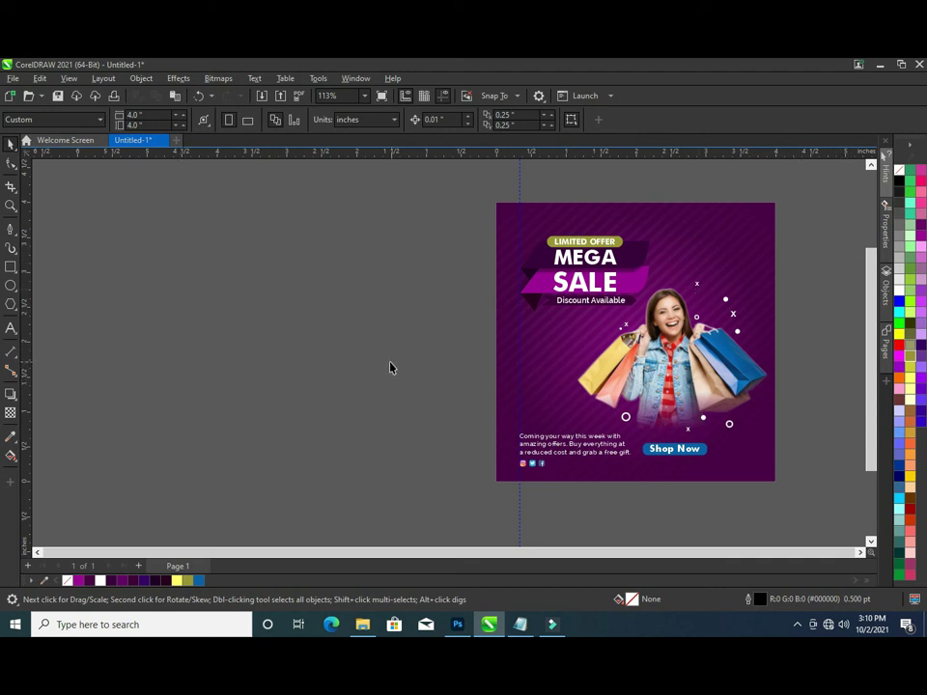
{"action": "left_click", "coordinate": [11, 267]}
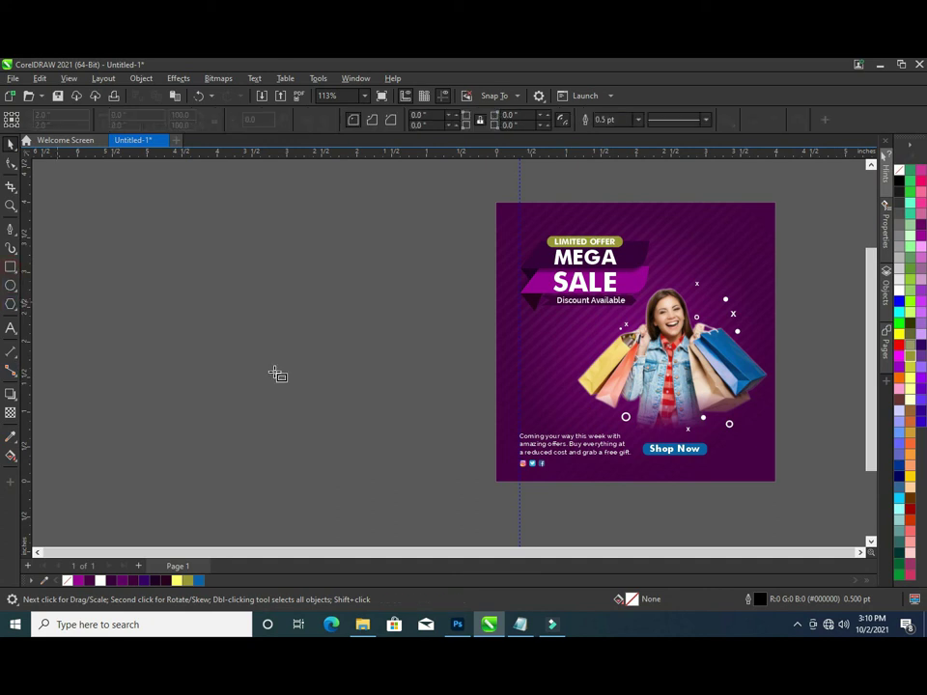
{"action": "left_click_drag", "start_coordinate": [358, 391], "coordinate": [490, 404]}
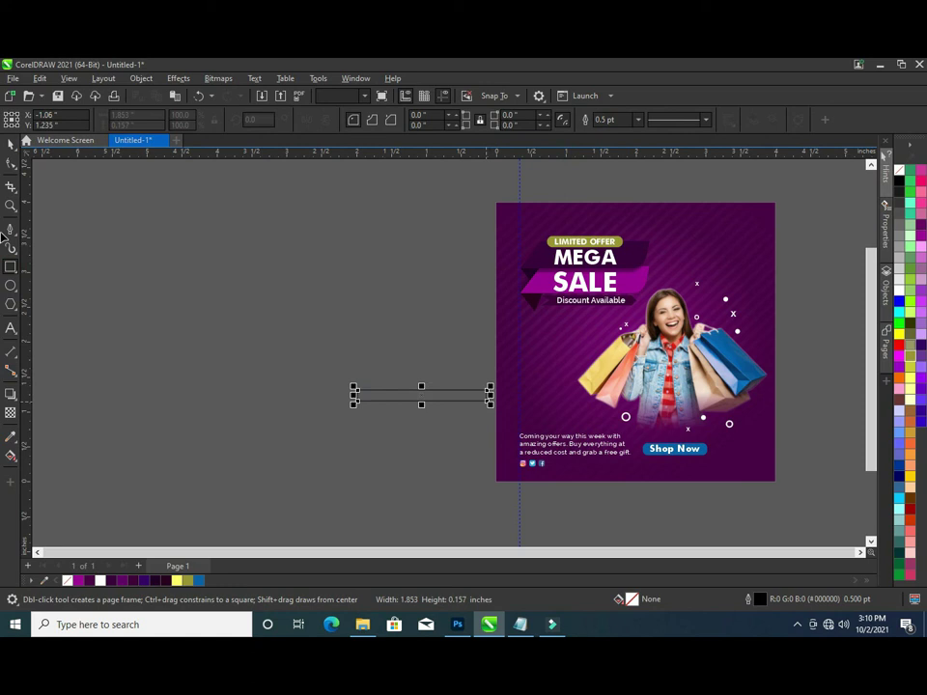
{"action": "left_click", "coordinate": [12, 162]}
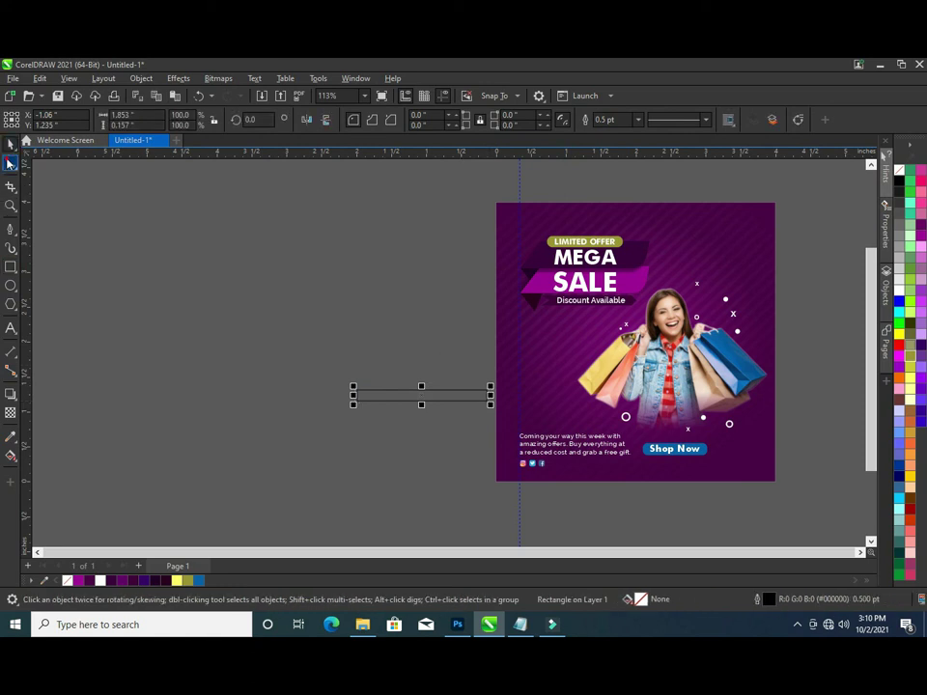
- Round the bar's corners slightly, fill it dark purple (#5D0066) and remove its outline
{"action": "key", "text": "F10"}
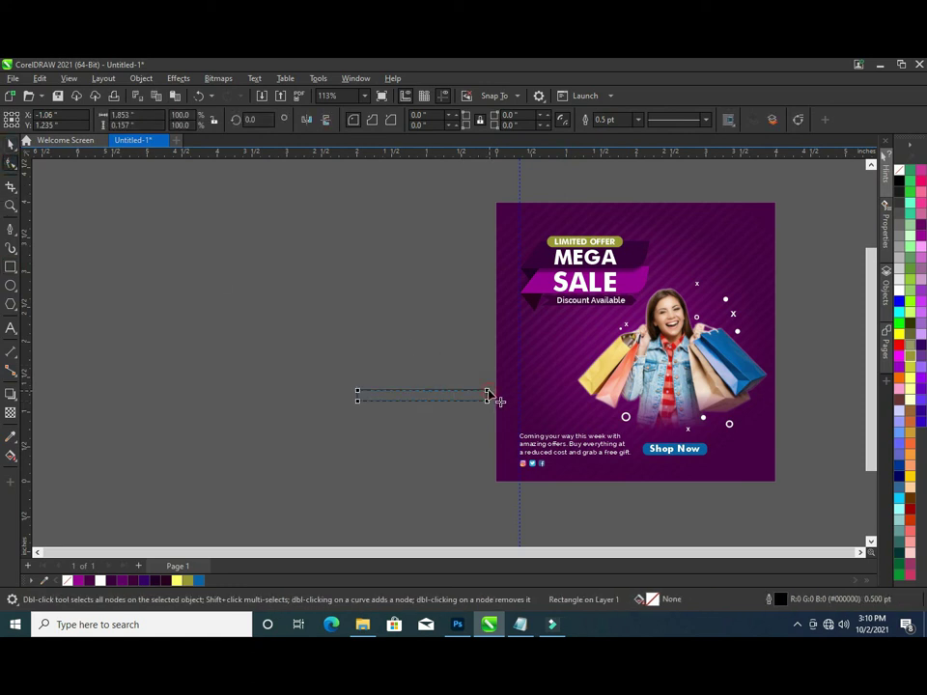
{"action": "left_click_drag", "start_coordinate": [488, 396], "coordinate": [474, 388]}
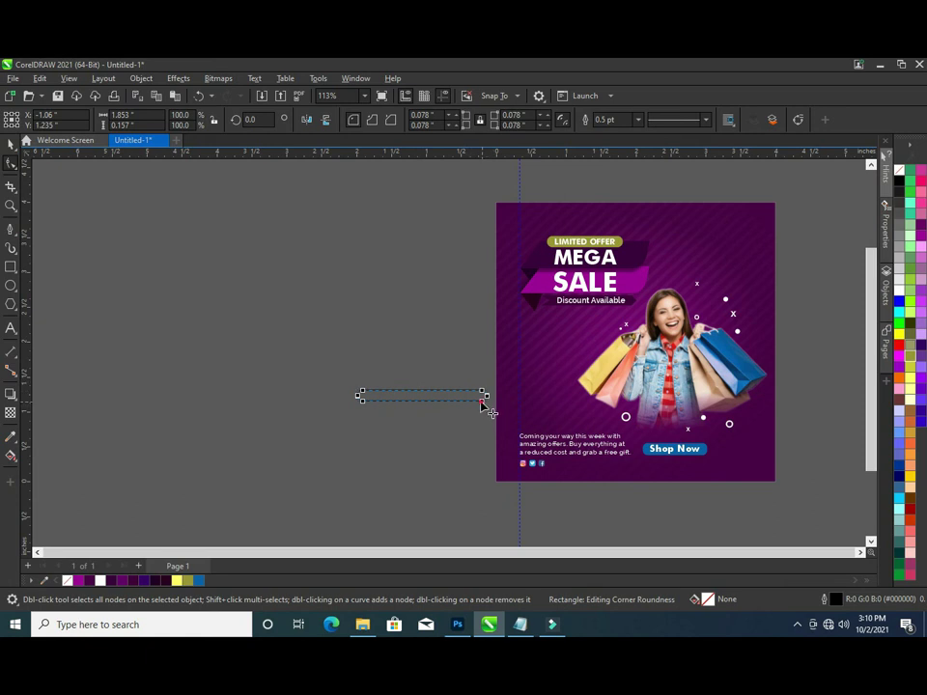
{"action": "left_click", "coordinate": [6, 143]}
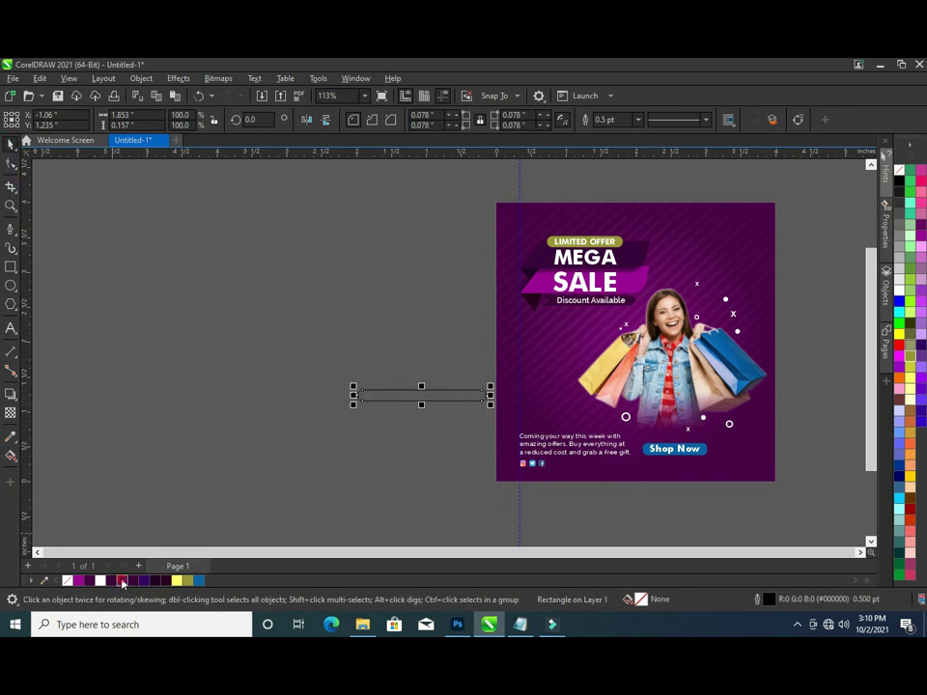
{"action": "left_click", "coordinate": [123, 582]}
{"action": "right_click", "coordinate": [67, 581]}
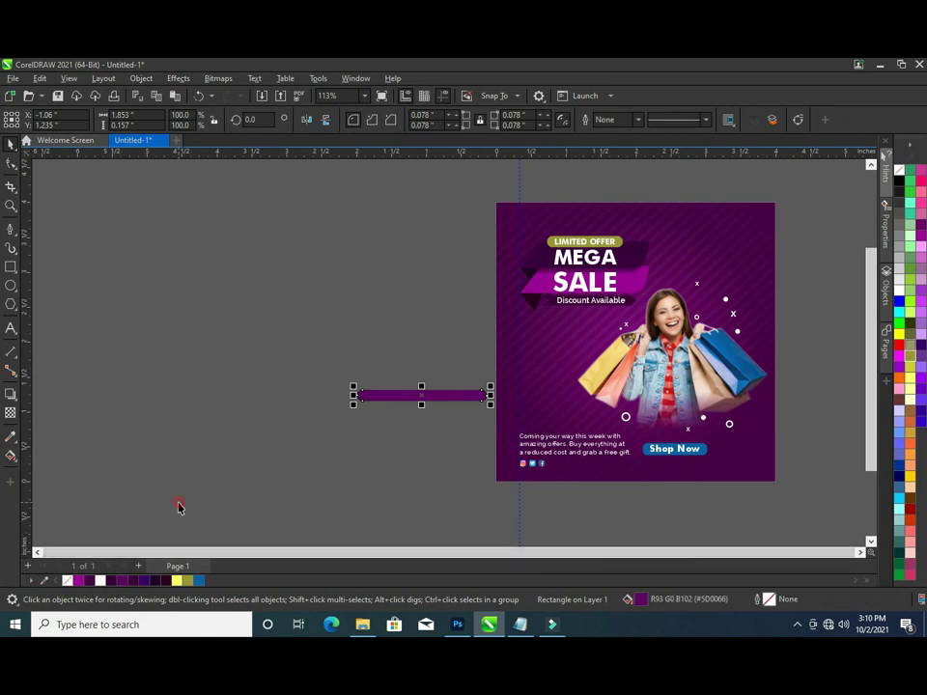
{"action": "left_click", "coordinate": [177, 506]}
{"action": "left_click", "coordinate": [378, 395]}
- Rotate the purple bar to about 35.552° and nudge it down
{"action": "left_click", "coordinate": [375, 395]}
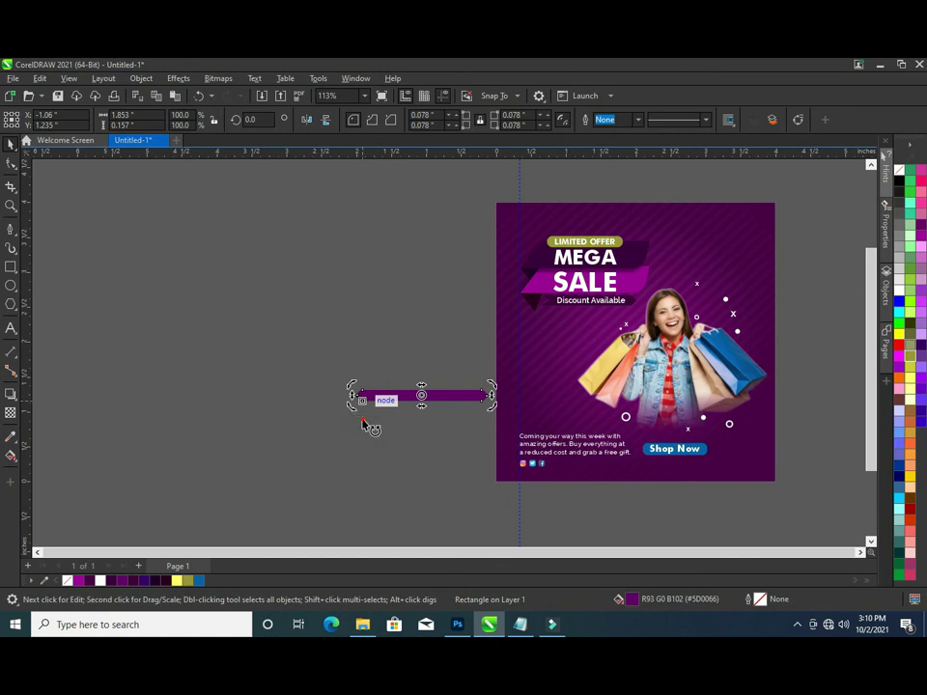
{"action": "left_click_drag", "start_coordinate": [362, 422], "coordinate": [382, 449]}
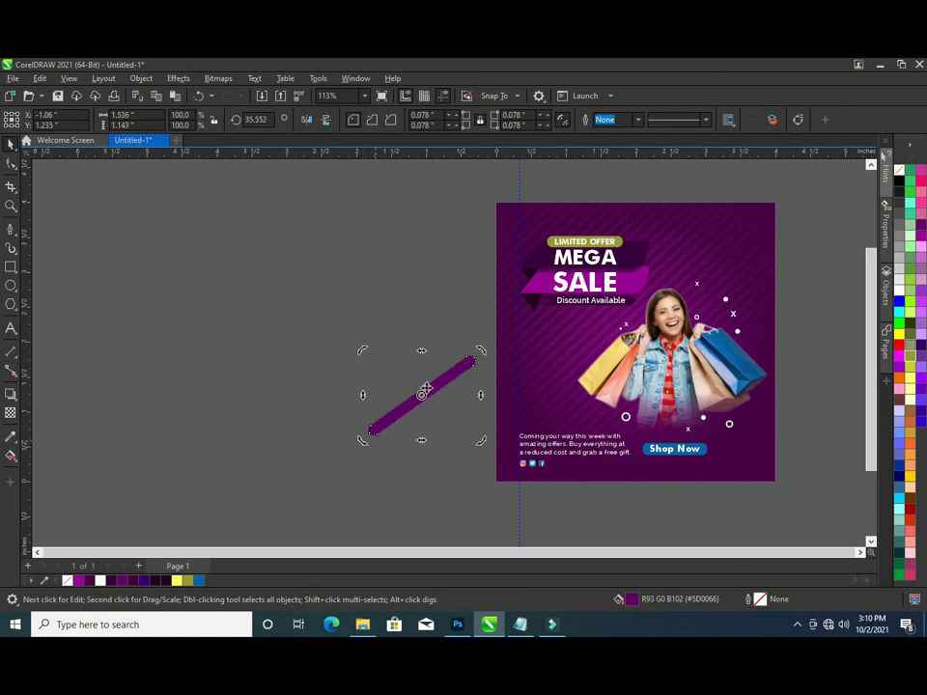
{"action": "left_click_drag", "start_coordinate": [431, 387], "coordinate": [434, 400]}
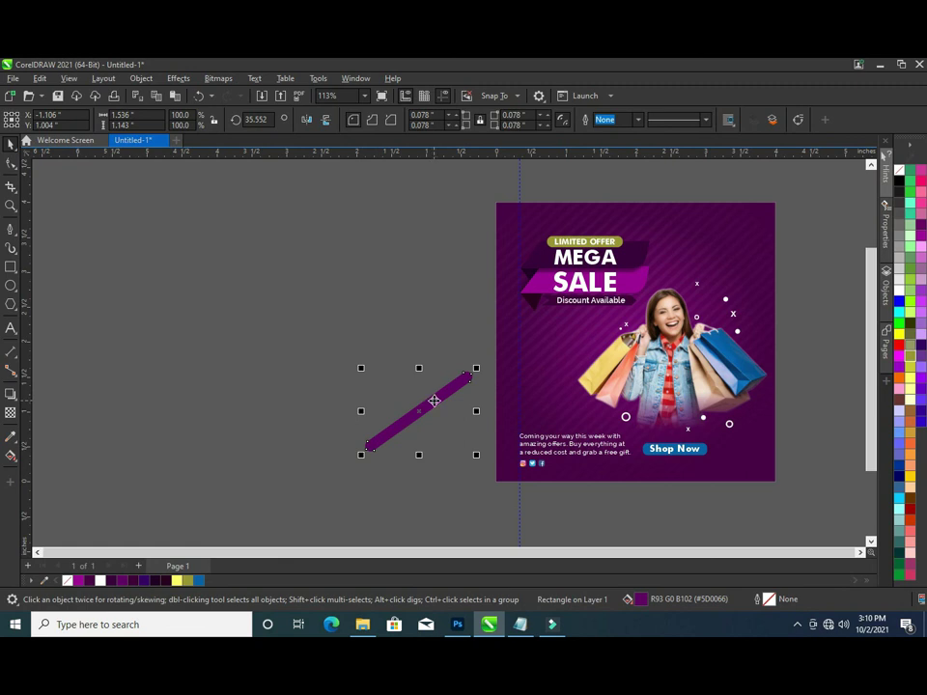
- Copy the tilted bar into three aligned parallel diagonal bars
{"action": "mouse_move", "coordinate": [418, 411]}
{"action": "left_mouse_down"}
{"action": "mouse_move", "coordinate": [386, 413]}
{"action": "mouse_move", "coordinate": [416, 438]}
{"action": "left_mouse_up"}
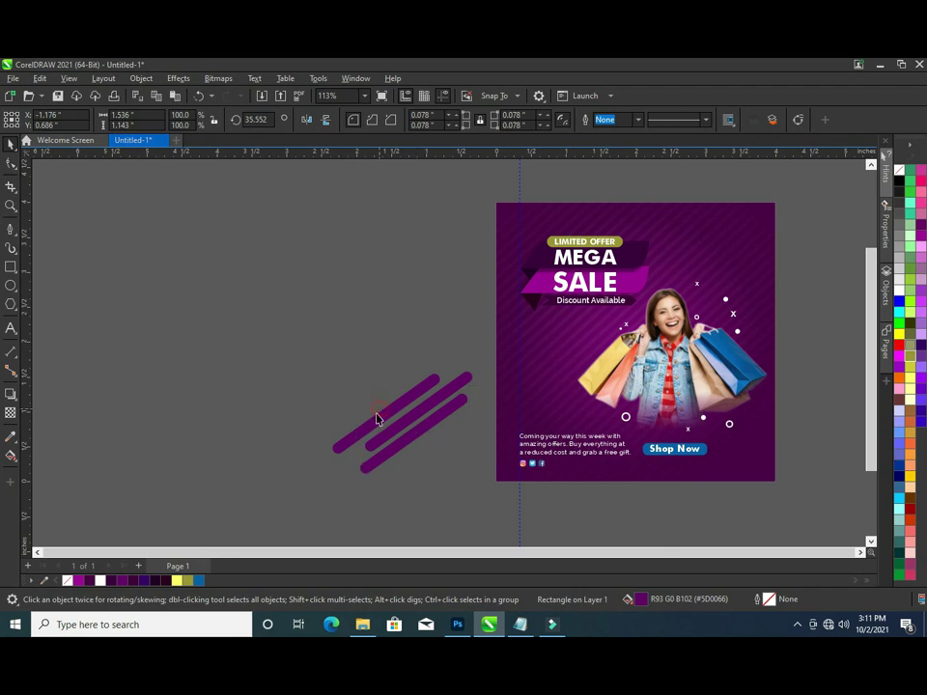
{"action": "left_click", "coordinate": [377, 416]}
{"action": "left_click_drag", "start_coordinate": [378, 415], "coordinate": [378, 417]}
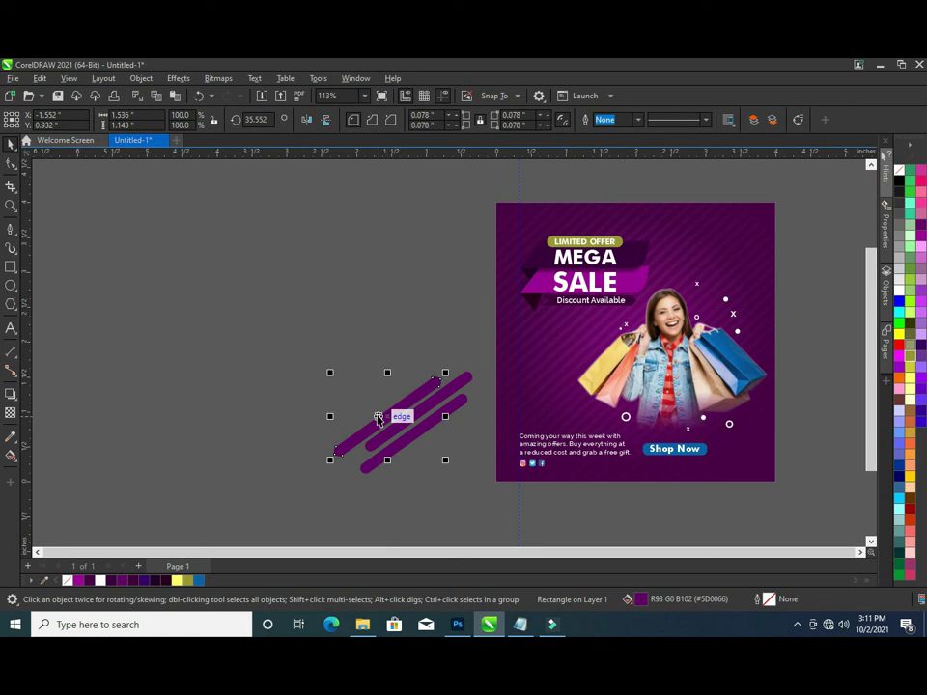
{"action": "left_click", "coordinate": [377, 395]}
{"action": "left_click", "coordinate": [393, 410]}
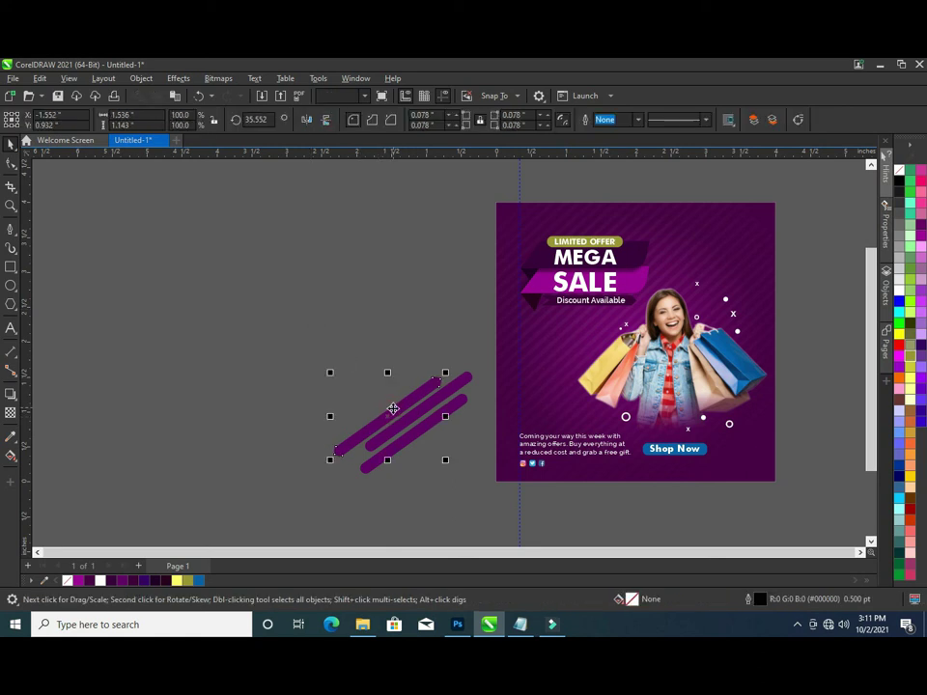
- Colour the upper-left bar olive-yellow and the lowest bar white, leaving the middle purple
{"action": "left_click", "coordinate": [186, 581]}
{"action": "left_click", "coordinate": [237, 463]}
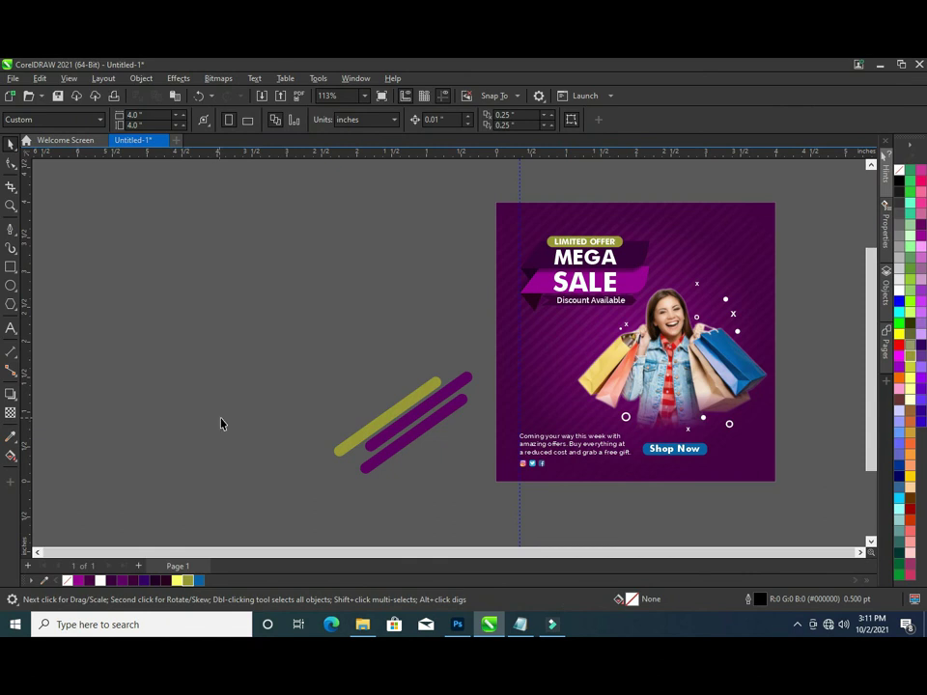
{"action": "left_click", "coordinate": [408, 441]}
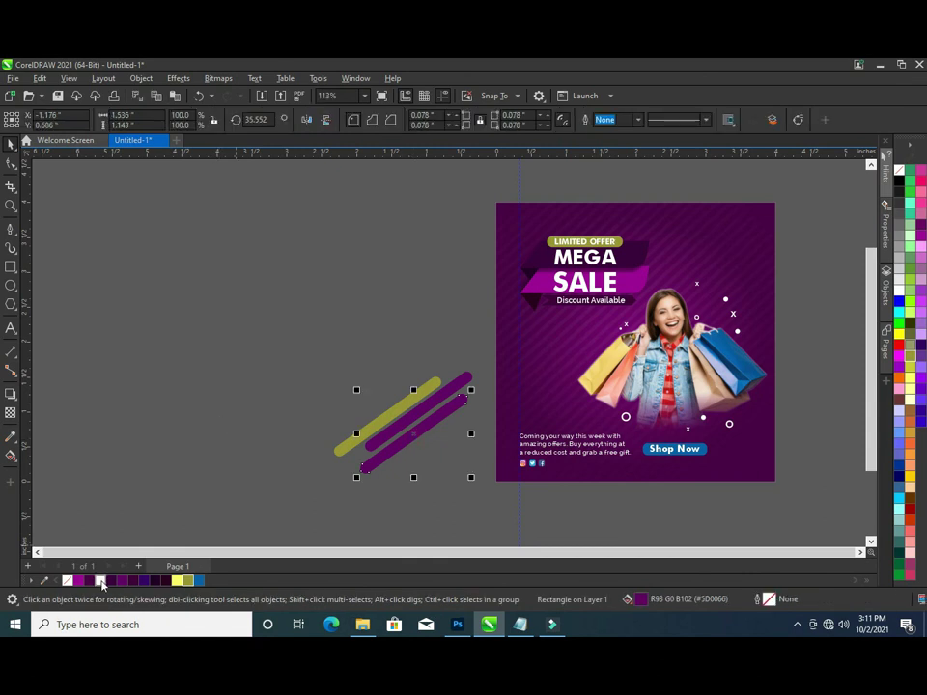
{"action": "left_click", "coordinate": [99, 580]}
{"action": "left_click", "coordinate": [155, 469]}
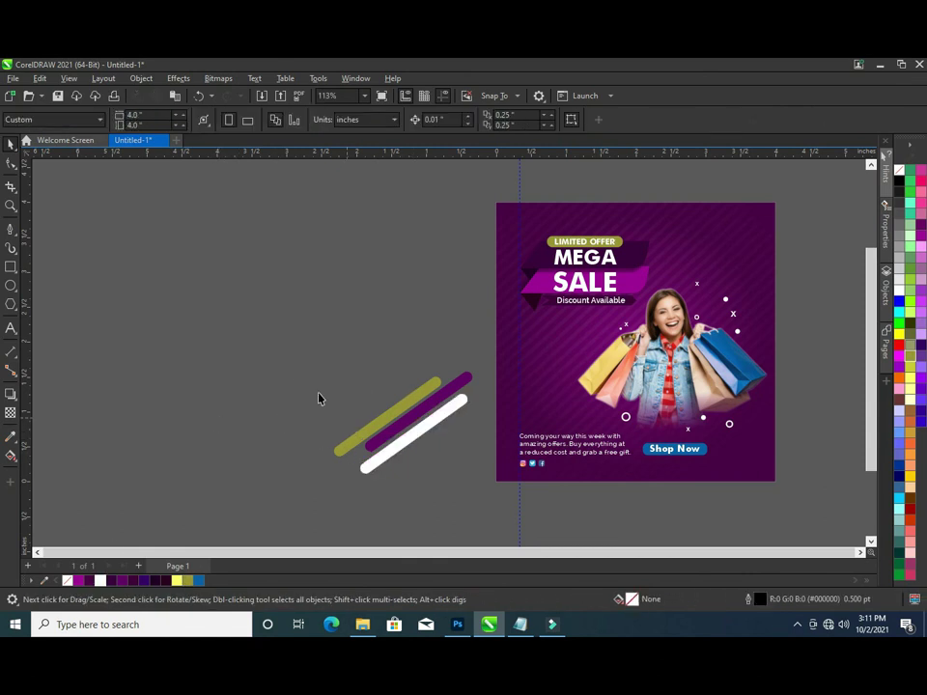
{"action": "left_click_drag", "start_coordinate": [256, 332], "coordinate": [483, 499]}
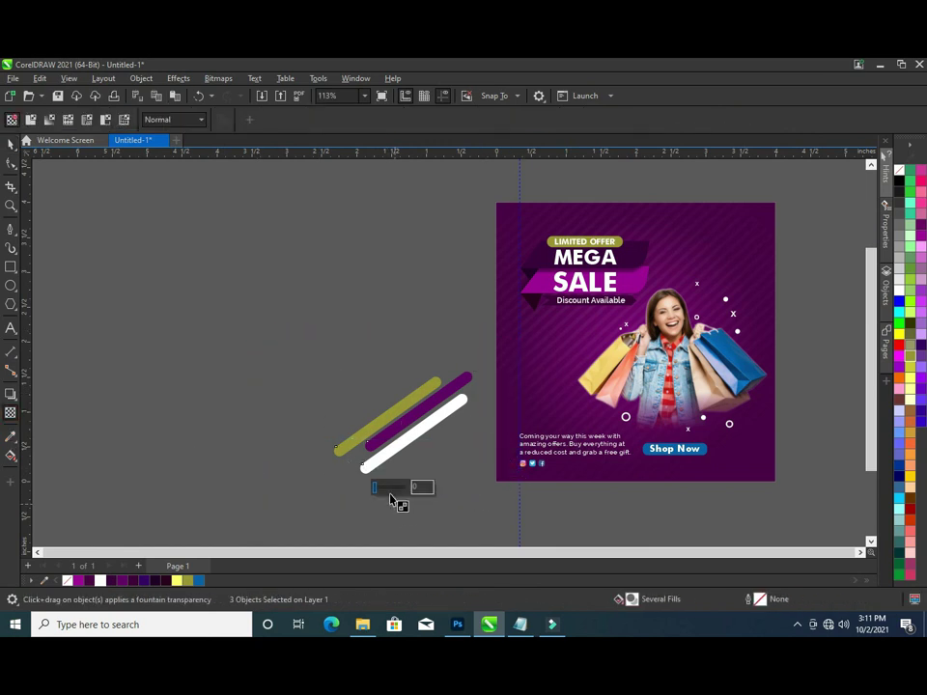
- Apply transparency to the three diagonal bars and scale them down together
{"action": "left_click_drag", "start_coordinate": [385, 492], "coordinate": [389, 494]}
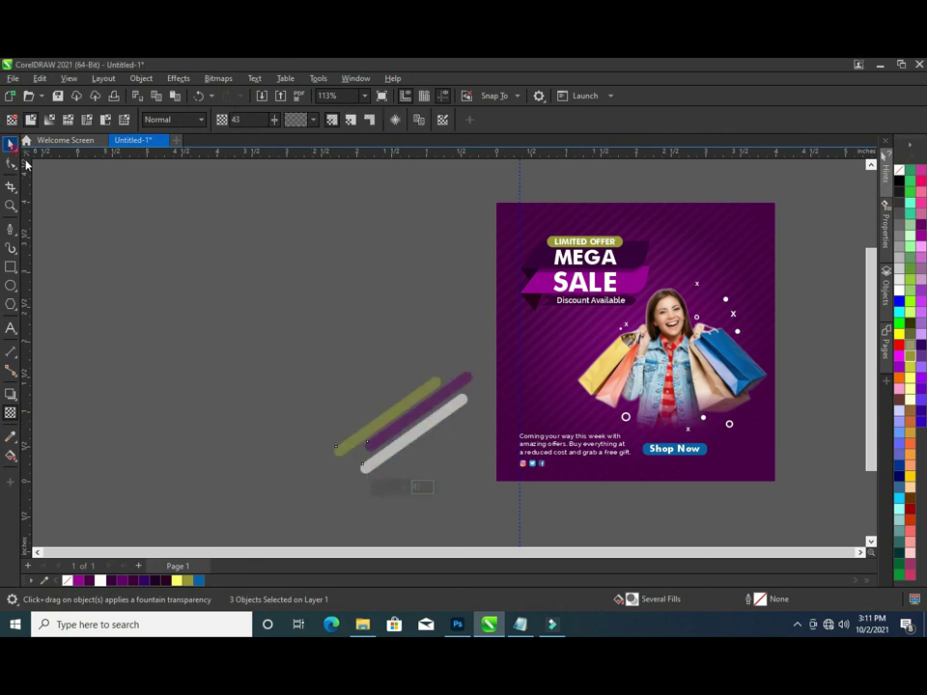
{"action": "key", "text": "space"}
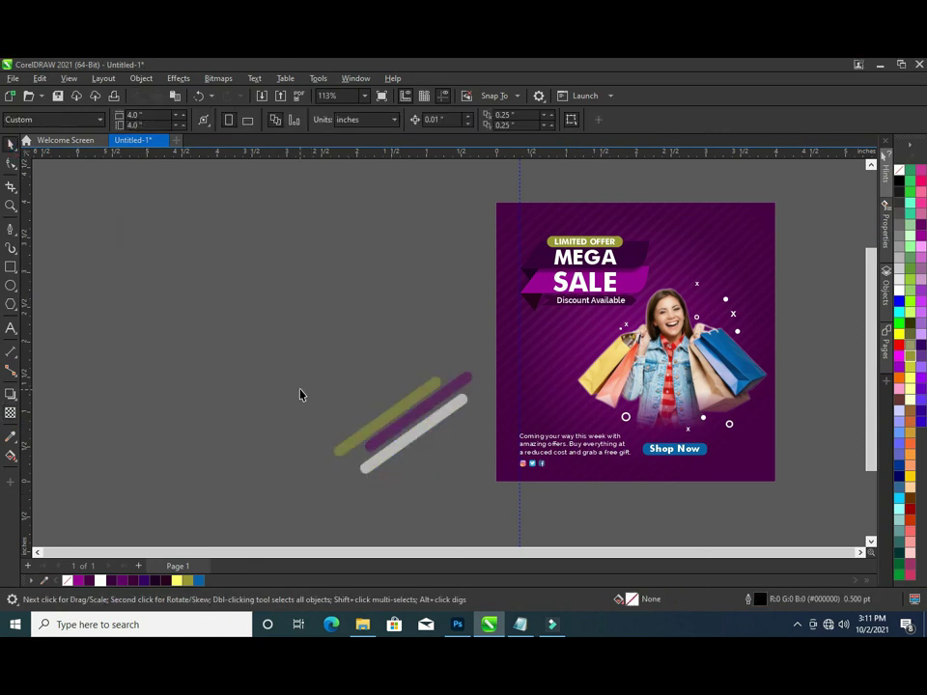
{"action": "left_click_drag", "start_coordinate": [274, 342], "coordinate": [491, 489]}
{"action": "mouse_move", "coordinate": [478, 370]}
{"action": "left_mouse_down"}
{"action": "mouse_move", "coordinate": [416, 423]}
{"action": "mouse_move", "coordinate": [503, 399]}
{"action": "mouse_move", "coordinate": [492, 408]}
{"action": "left_mouse_up"}
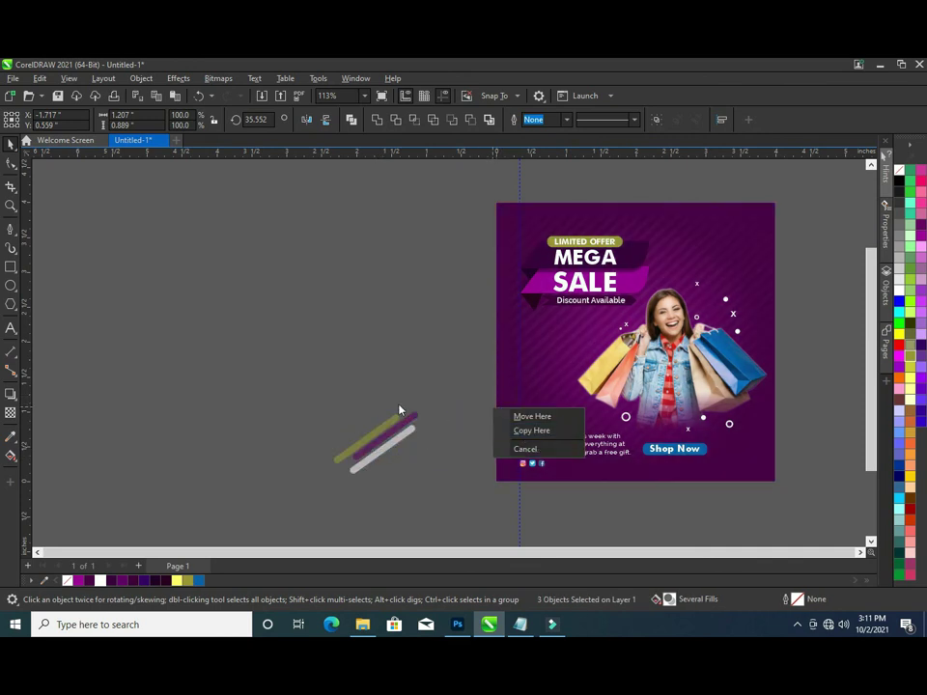
- Select the three translucent bars and PowerClip them inside the poster along its left edge
{"action": "left_click", "coordinate": [266, 391]}
{"action": "left_click_drag", "start_coordinate": [285, 377], "coordinate": [471, 497]}
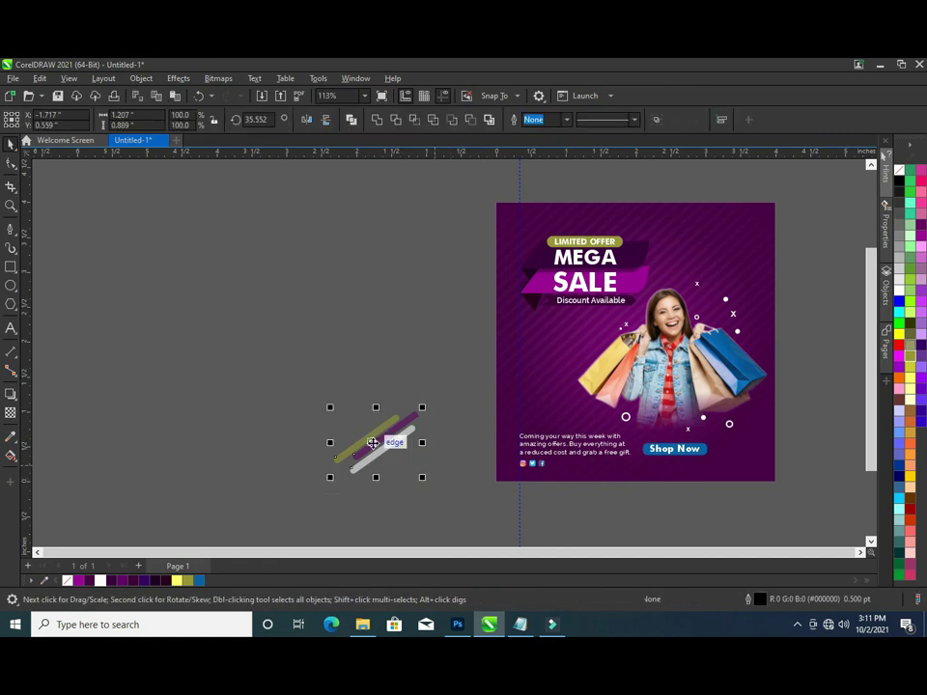
{"action": "right_click", "coordinate": [443, 423]}
{"action": "left_click", "coordinate": [309, 425]}
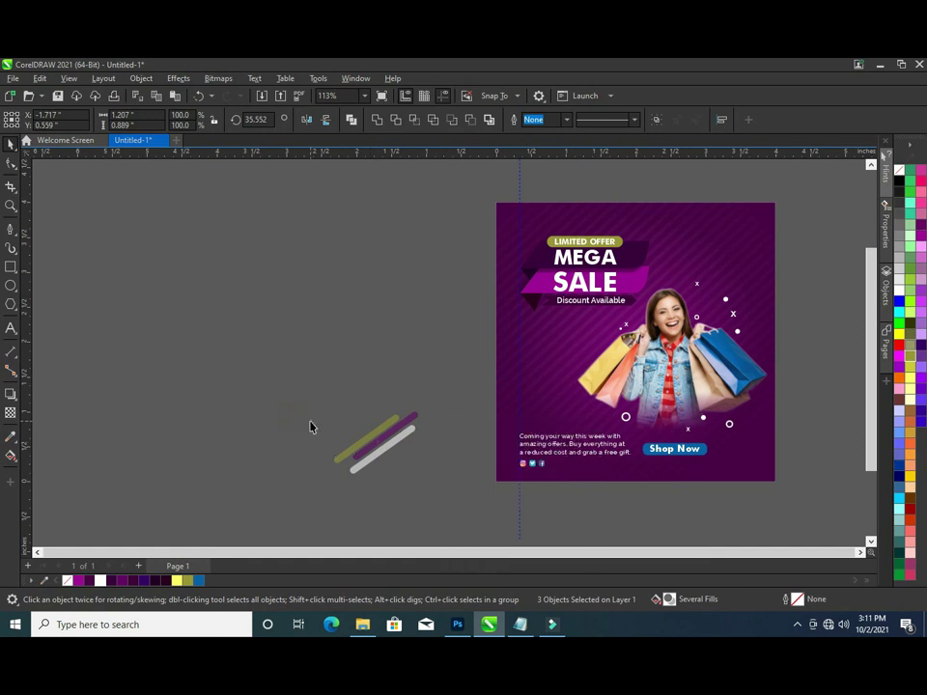
{"action": "left_click_drag", "start_coordinate": [273, 383], "coordinate": [458, 504]}
{"action": "left_click_drag", "start_coordinate": [377, 454], "coordinate": [502, 402]}
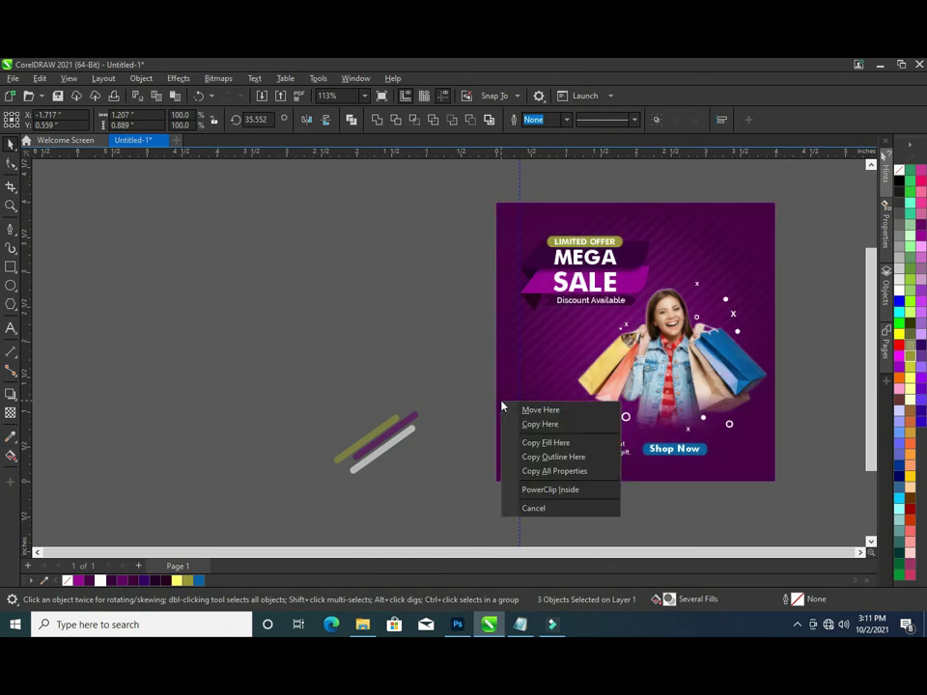
{"action": "left_click", "coordinate": [526, 490]}
{"action": "left_click", "coordinate": [431, 447]}
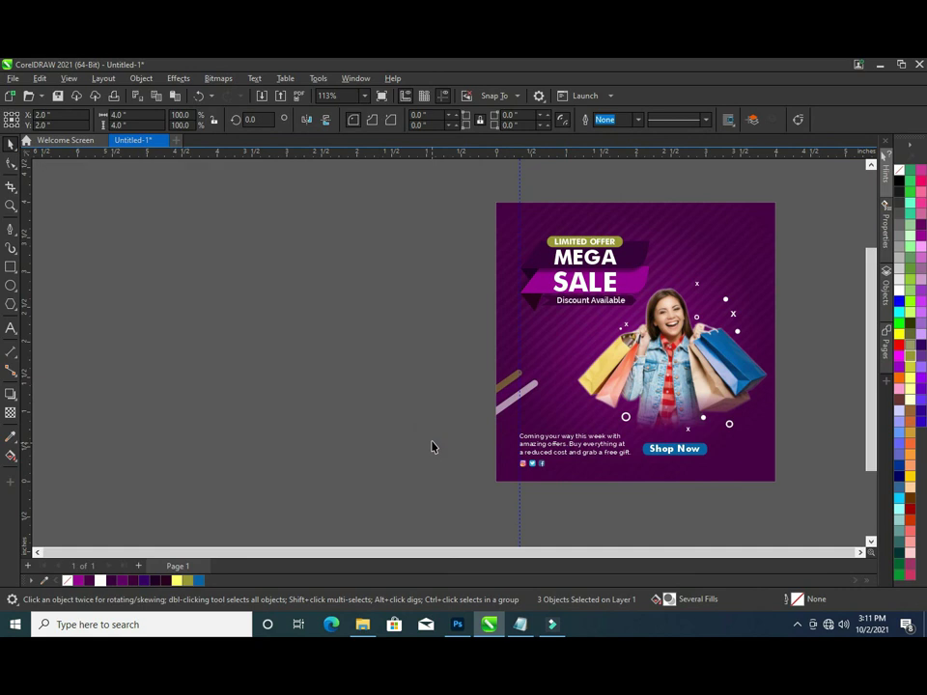
{"action": "left_click", "coordinate": [537, 397]}
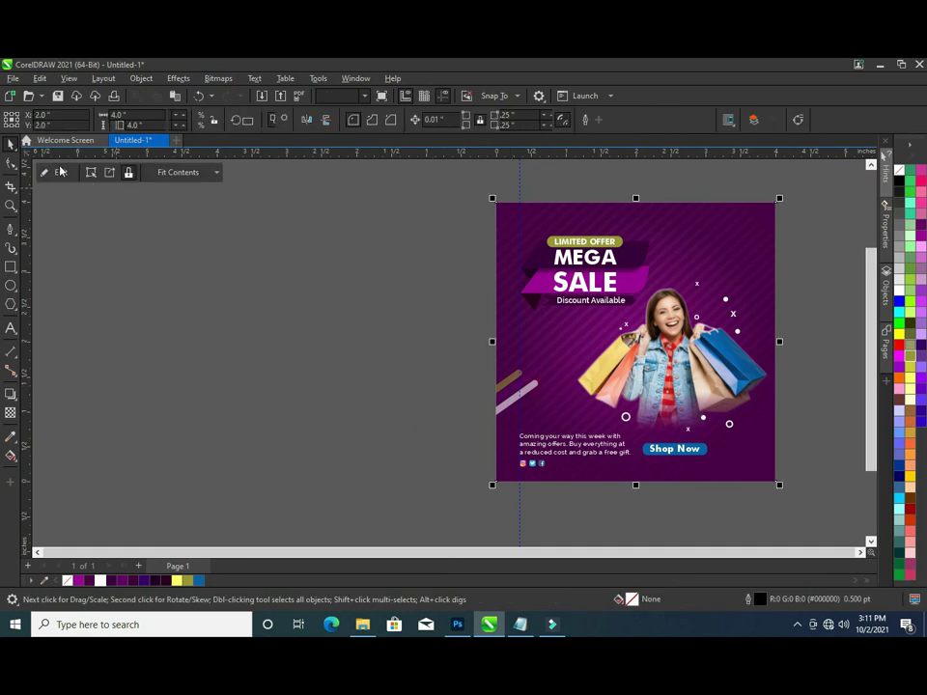
- Inside the poster's PowerClip, copy the diagonal bars into the top-right corner, then finish editing
{"action": "left_click", "coordinate": [50, 172]}
{"action": "left_click", "coordinate": [530, 378]}
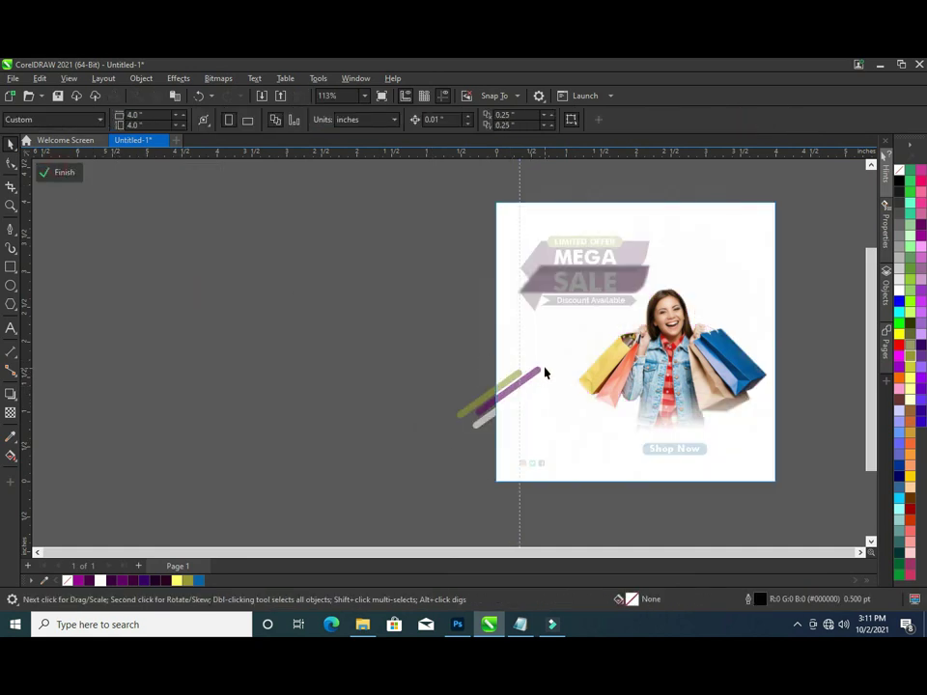
{"action": "left_click", "coordinate": [537, 372]}
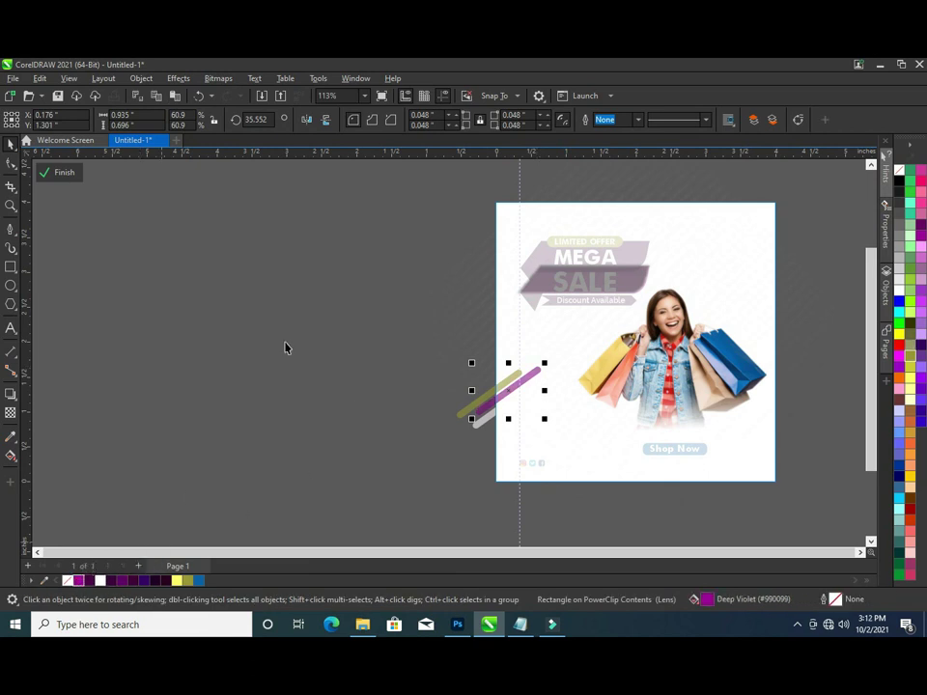
{"action": "mouse_move", "coordinate": [339, 301]}
{"action": "left_mouse_down"}
{"action": "mouse_move", "coordinate": [553, 452]}
{"action": "mouse_move", "coordinate": [554, 438]}
{"action": "left_mouse_up"}
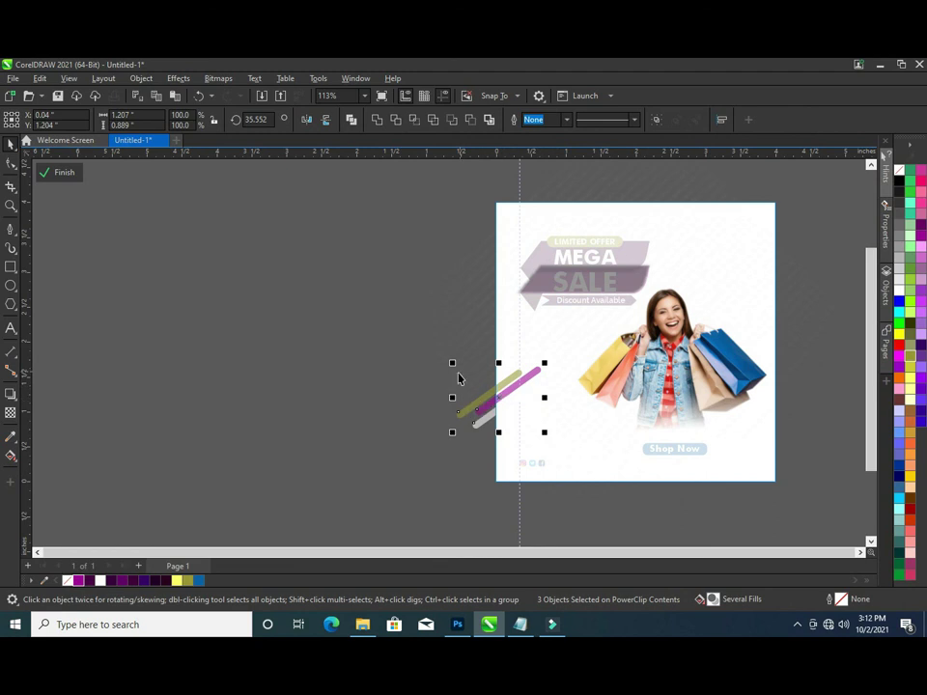
{"action": "mouse_move", "coordinate": [502, 396]}
{"action": "left_mouse_down"}
{"action": "mouse_move", "coordinate": [773, 224]}
{"action": "mouse_move", "coordinate": [776, 203]}
{"action": "mouse_move", "coordinate": [758, 215]}
{"action": "left_mouse_up"}
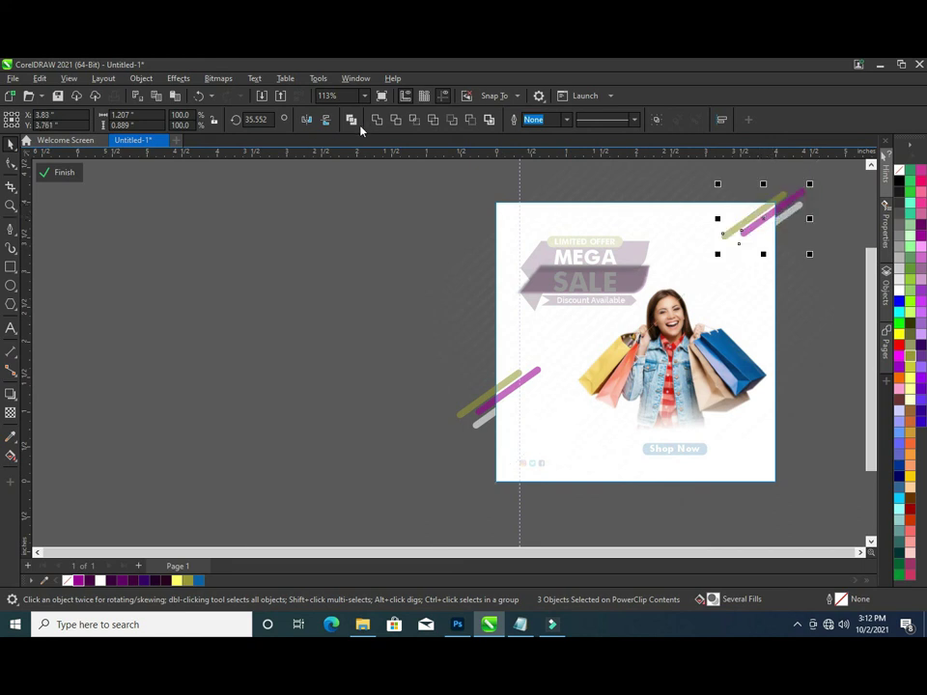
{"action": "left_click", "coordinate": [325, 119]}
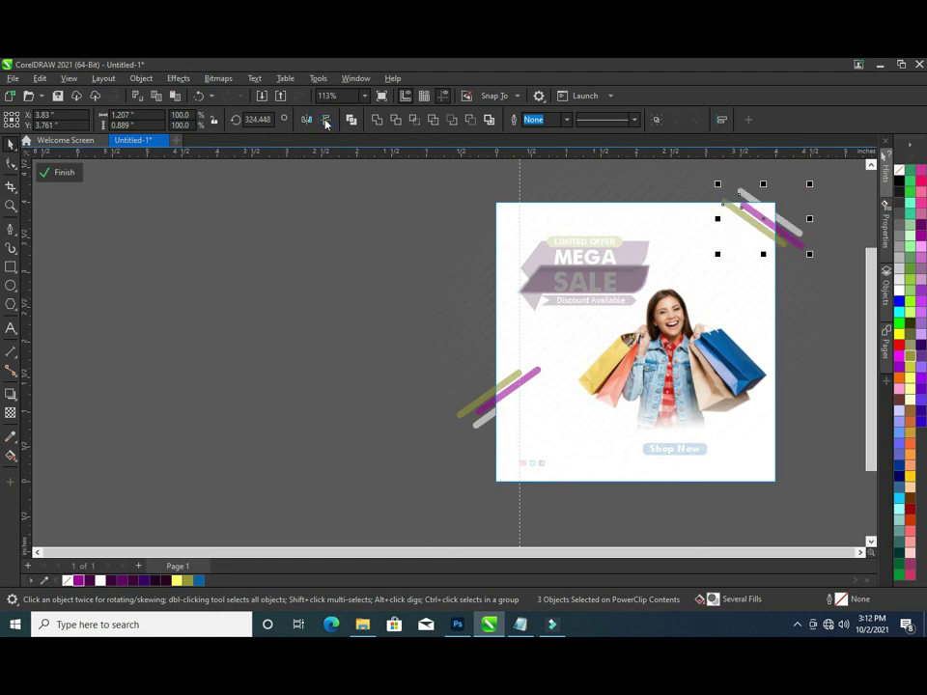
{"action": "left_click", "coordinate": [307, 120]}
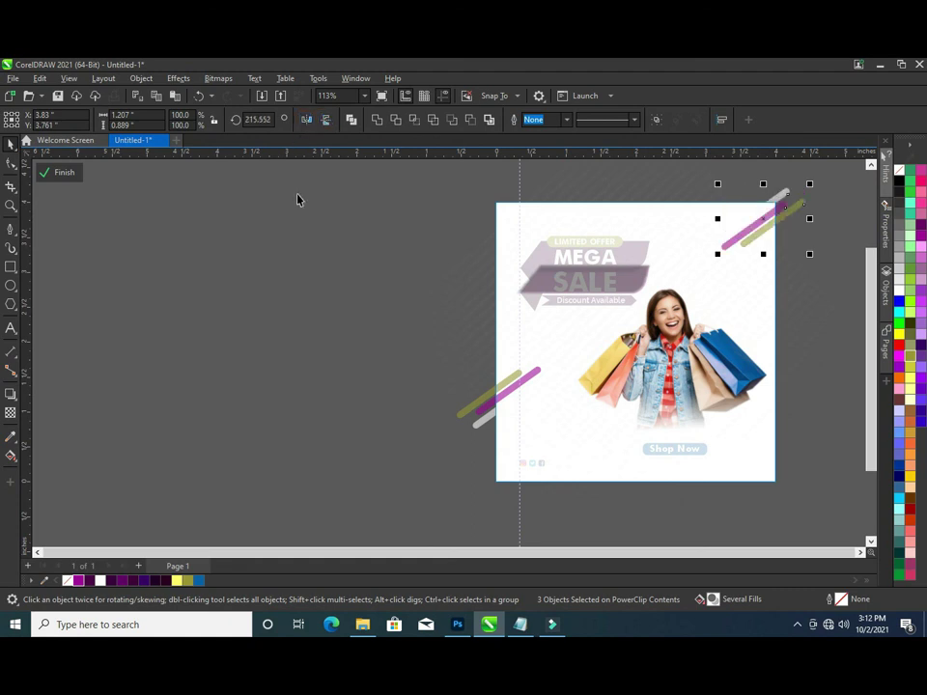
{"action": "left_click", "coordinate": [61, 173]}
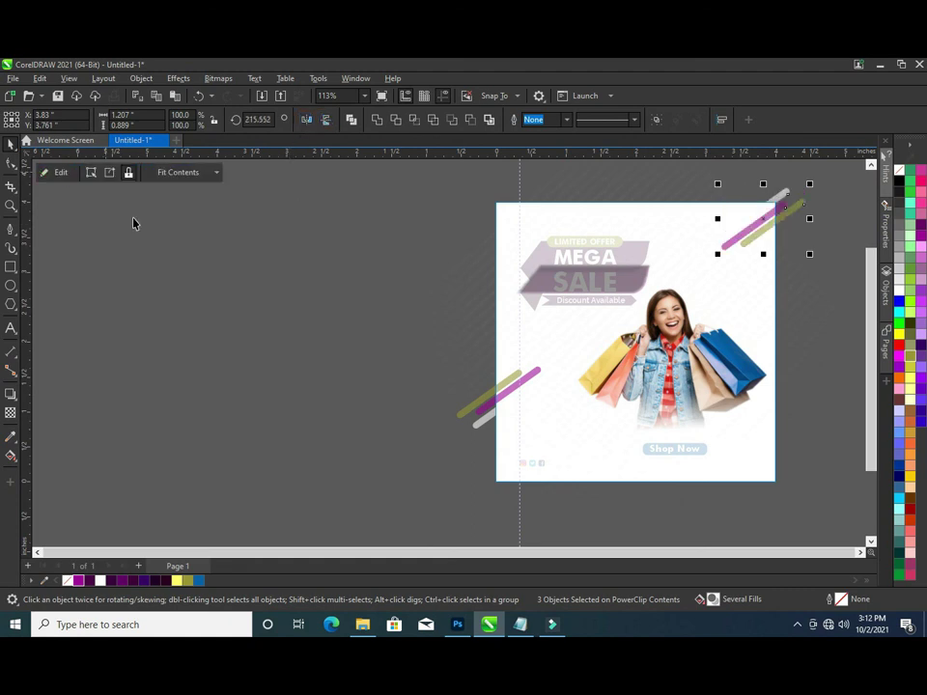
{"action": "left_click", "coordinate": [180, 239]}
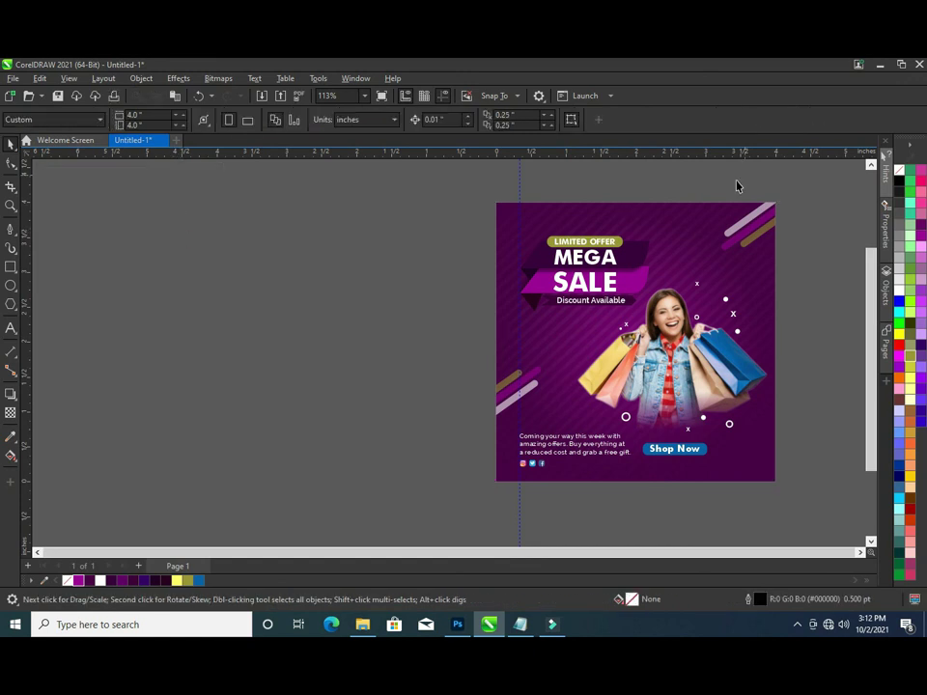
- Edit the PowerClip to shift the top-right stripes up-right into the corner, then reopen clipped-content editing
{"action": "key", "text": "ctrl+a"}
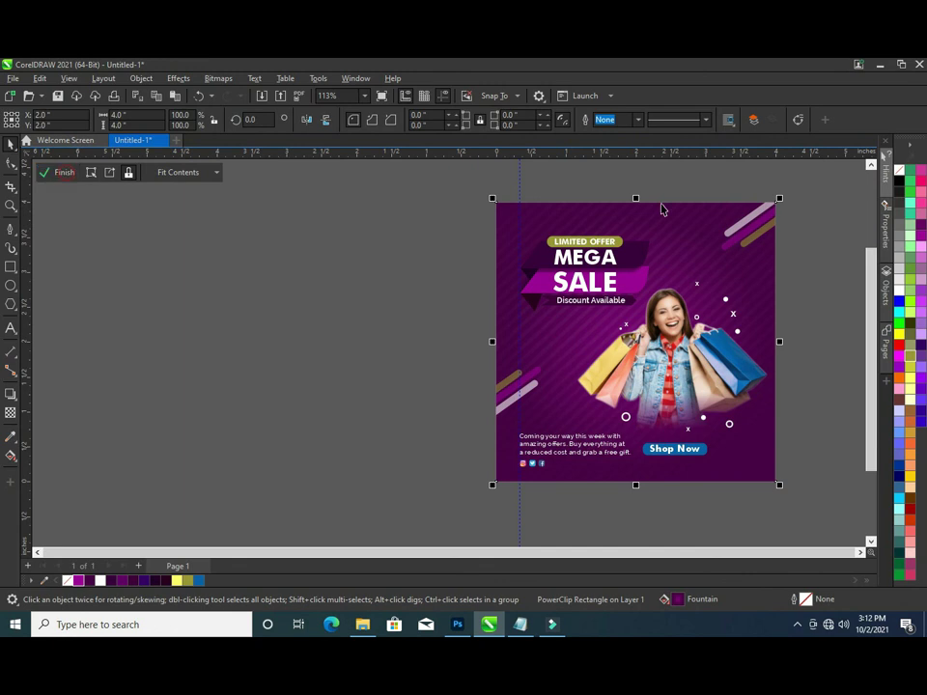
{"action": "double_click", "coordinate": [662, 209]}
{"action": "left_click_drag", "start_coordinate": [757, 201], "coordinate": [825, 265]}
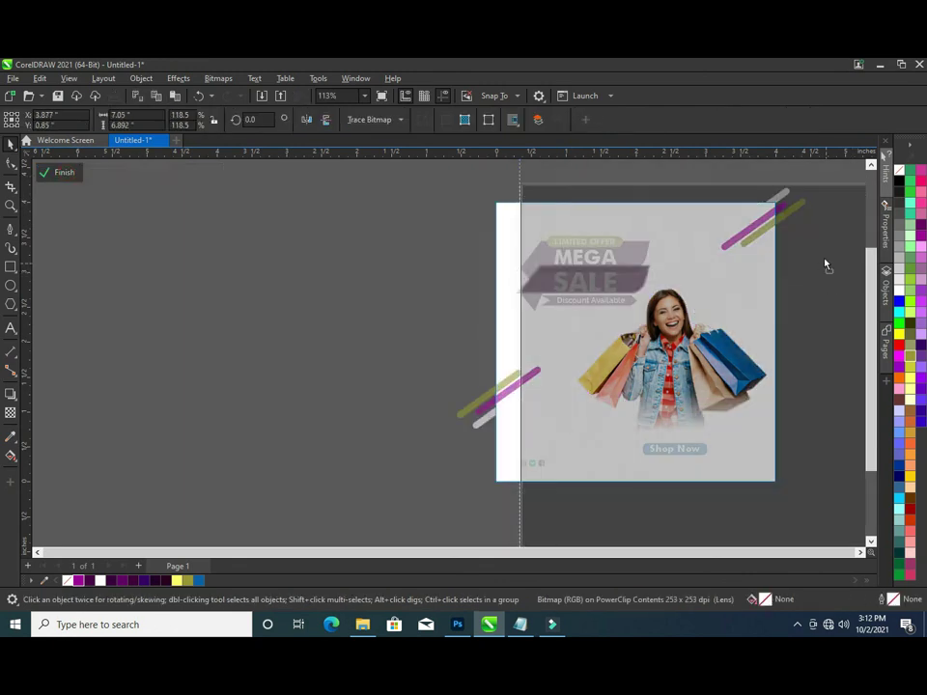
{"action": "mouse_move", "coordinate": [764, 244]}
{"action": "left_mouse_down"}
{"action": "mouse_move", "coordinate": [698, 238]}
{"action": "mouse_move", "coordinate": [562, 149]}
{"action": "left_mouse_up"}
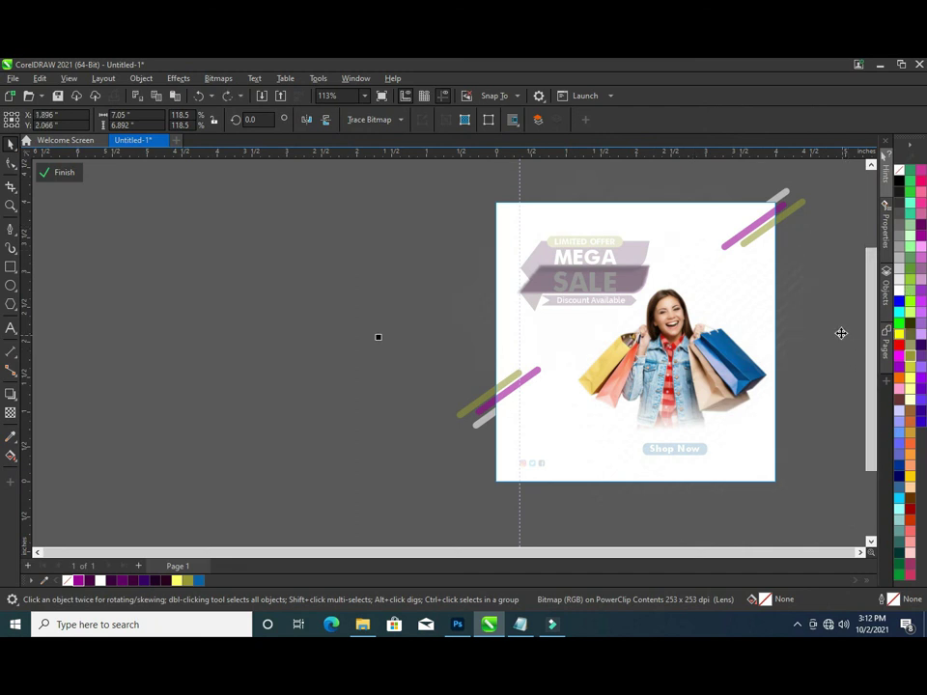
{"action": "key", "text": "shift+F2"}
{"action": "left_click_drag", "start_coordinate": [737, 192], "coordinate": [471, 319]}
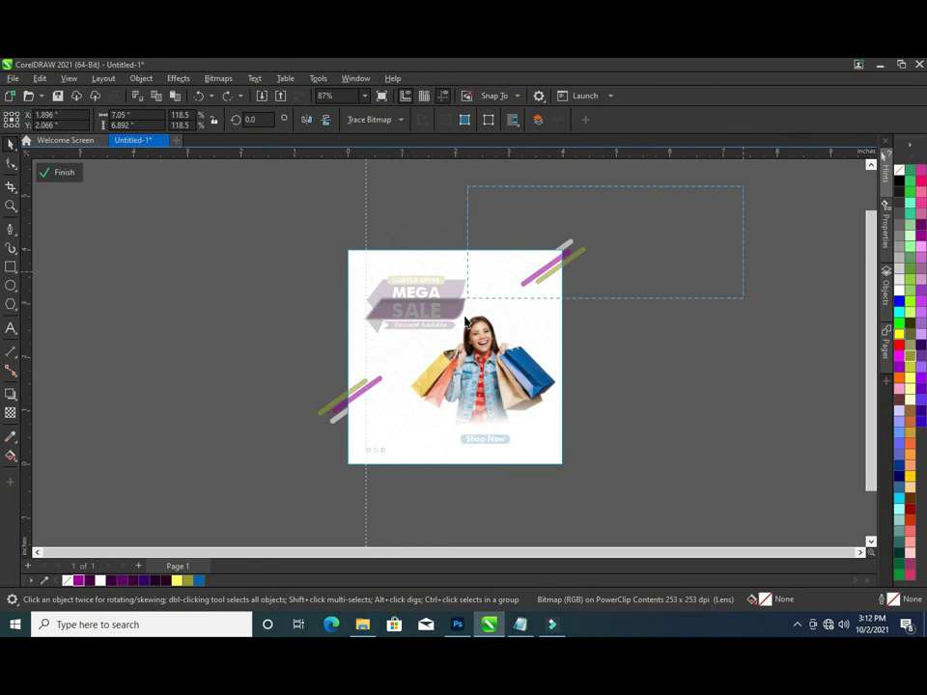
{"action": "left_click_drag", "start_coordinate": [552, 269], "coordinate": [565, 251]}
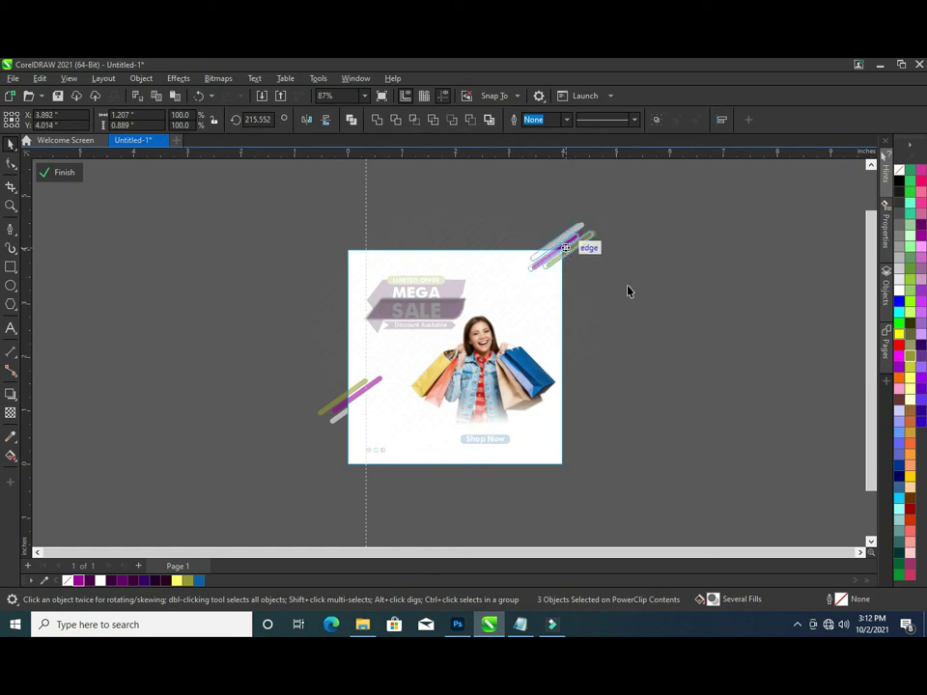
{"action": "left_click", "coordinate": [657, 307], "text": "ctrl"}
{"action": "left_click", "coordinate": [696, 325]}
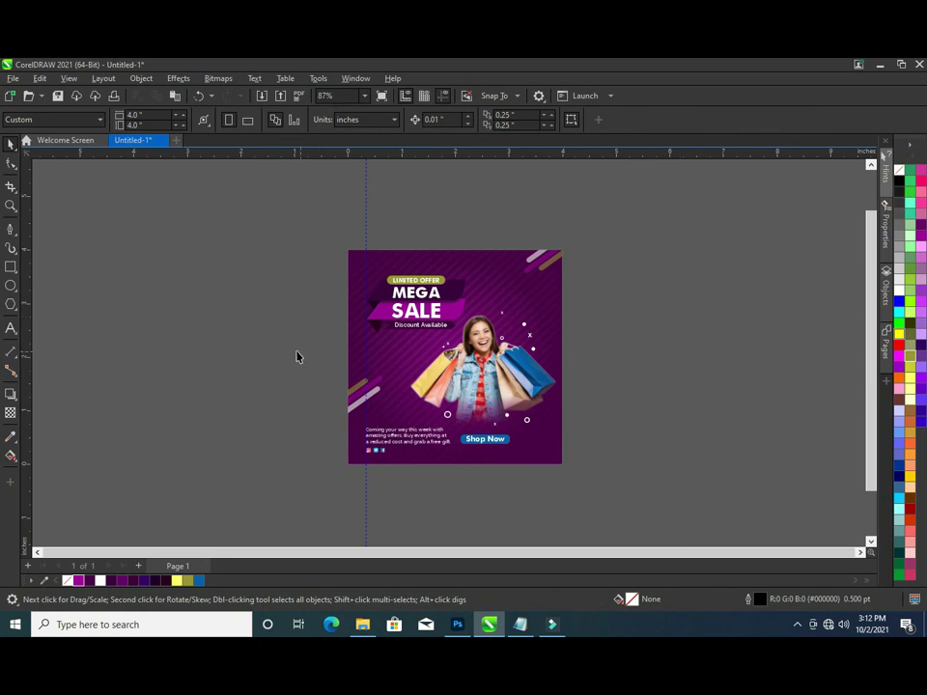
{"action": "left_click", "coordinate": [391, 383]}
{"action": "left_click", "coordinate": [59, 174]}
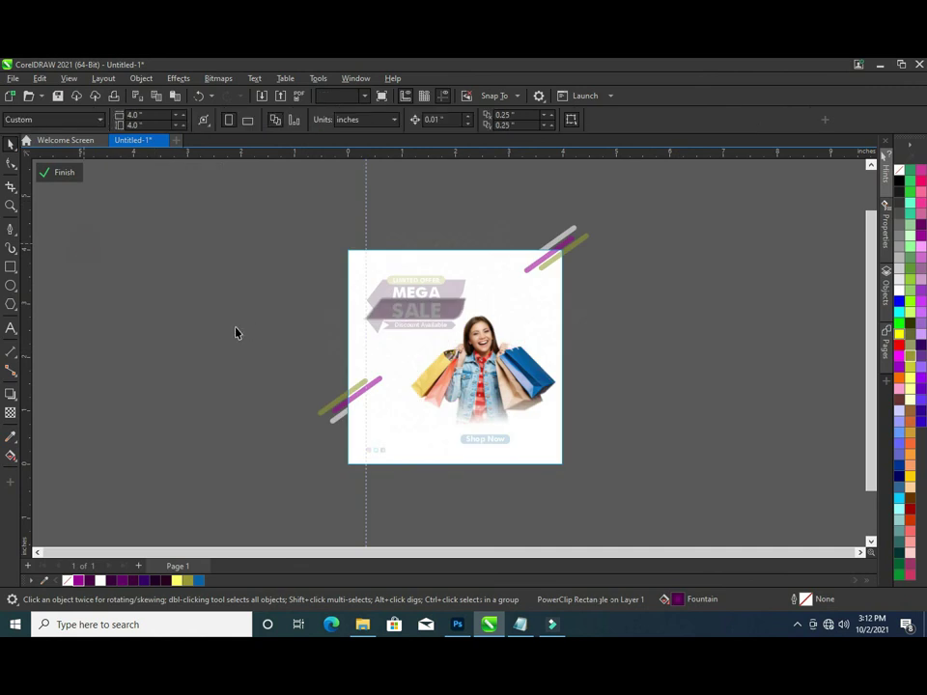
- Drag the left-side stripes up to the middle of the left edge and finish the PowerClip edit
{"action": "left_click_drag", "start_coordinate": [192, 342], "coordinate": [391, 436]}
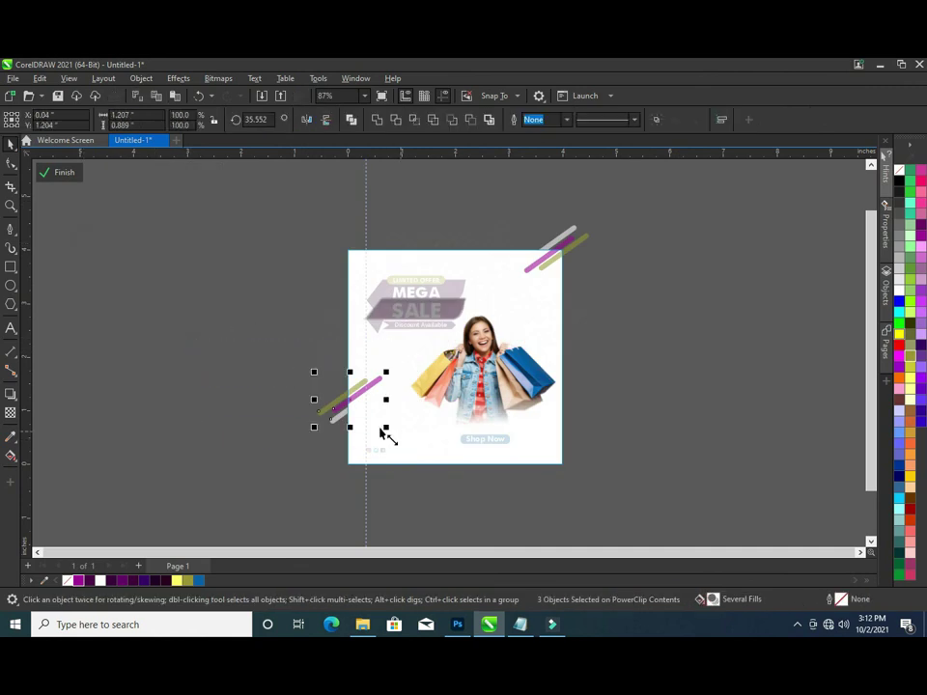
{"action": "mouse_move", "coordinate": [351, 407]}
{"action": "left_mouse_down"}
{"action": "mouse_move", "coordinate": [341, 413]}
{"action": "mouse_move", "coordinate": [339, 365]}
{"action": "left_mouse_up"}
{"action": "left_click", "coordinate": [62, 172]}
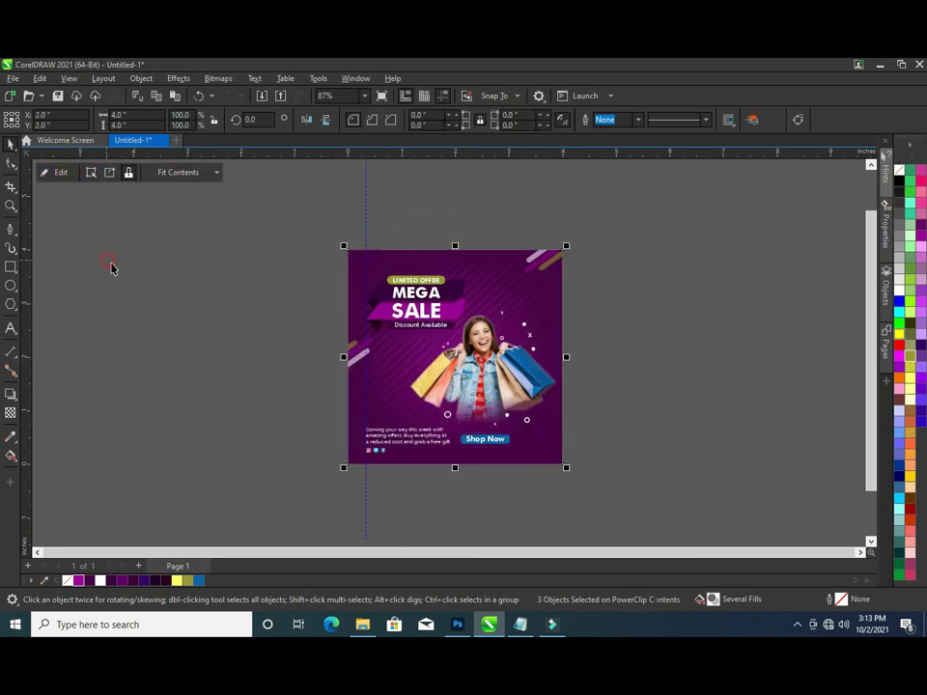
{"action": "left_click", "coordinate": [717, 293]}
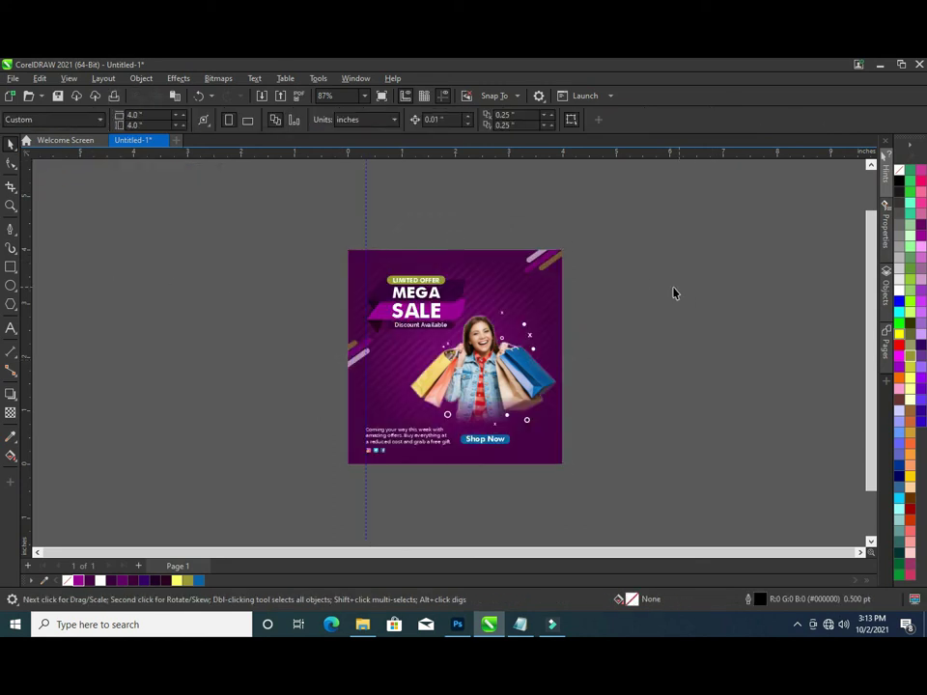
- Inside the post's PowerClip, drag a copy of the top-right bars down to the bottom-right
{"action": "left_click", "coordinate": [546, 256]}
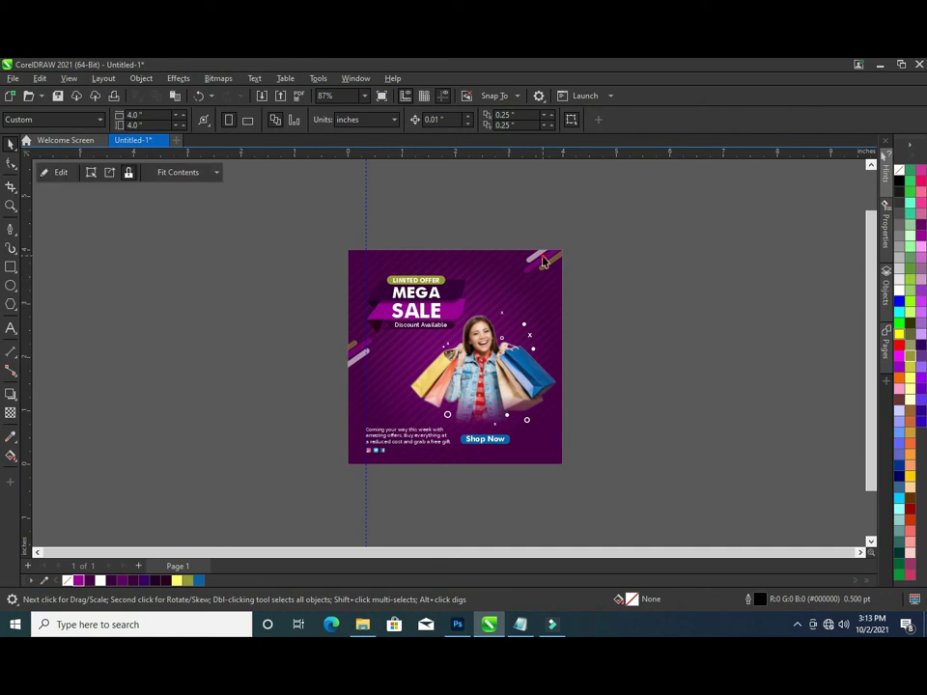
{"action": "left_click", "coordinate": [55, 172]}
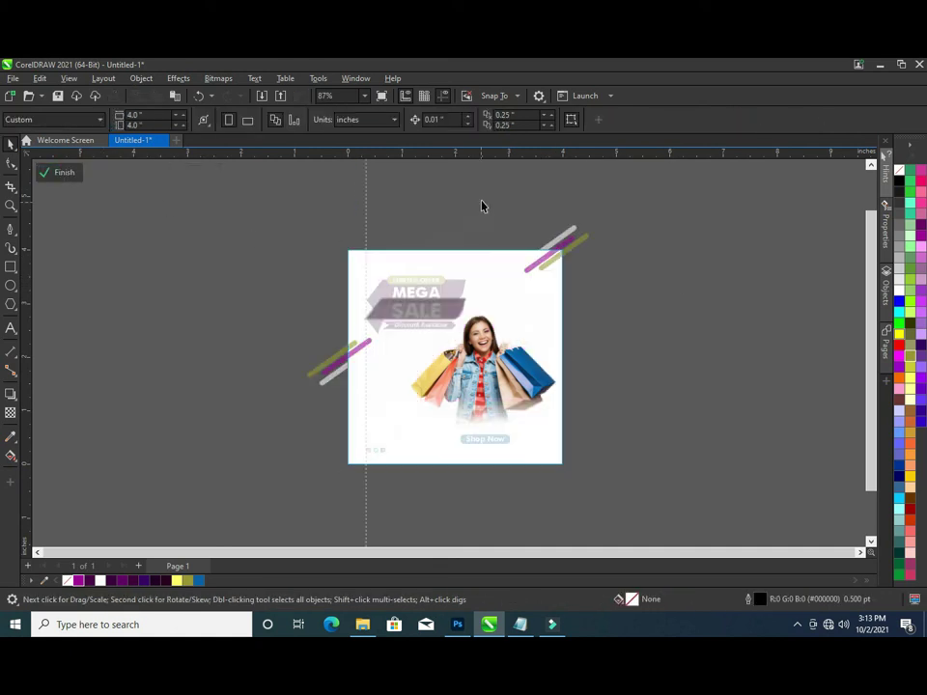
{"action": "left_click_drag", "start_coordinate": [675, 190], "coordinate": [440, 318]}
{"action": "left_click_drag", "start_coordinate": [556, 249], "coordinate": [574, 441]}
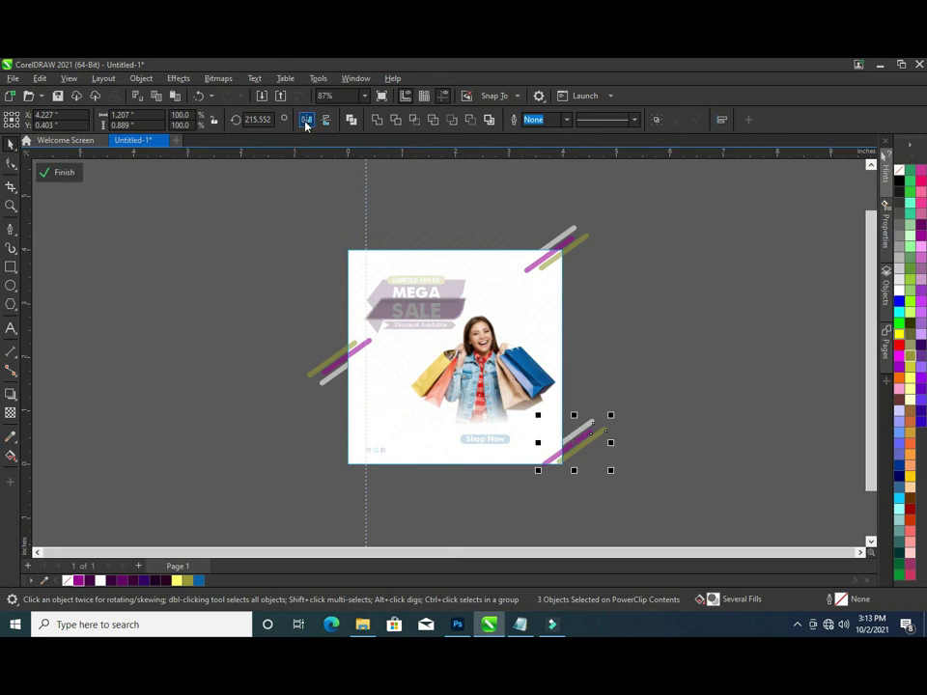
- Flip the bar copy vertically to point into the bottom-right corner, snap it to the edge, and finish
{"action": "left_click", "coordinate": [305, 122]}
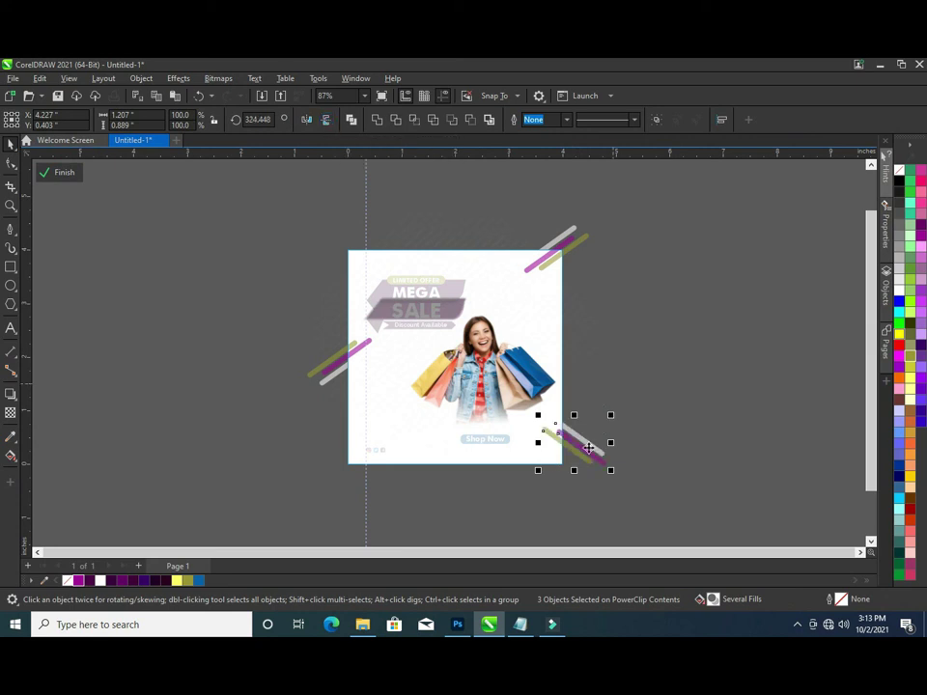
{"action": "left_click_drag", "start_coordinate": [588, 447], "coordinate": [571, 467]}
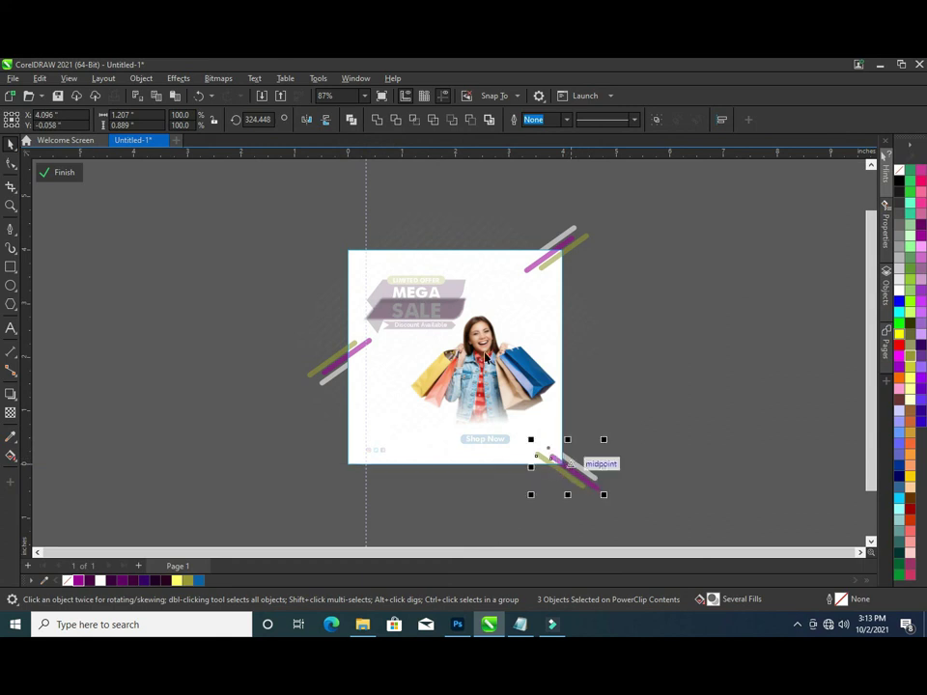
{"action": "left_click", "coordinate": [307, 122]}
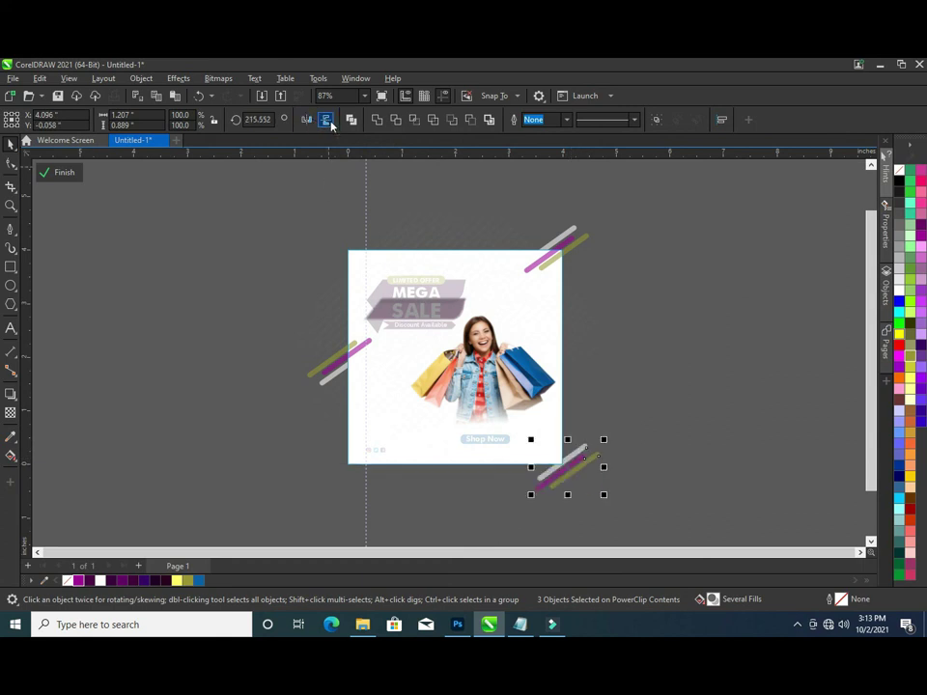
{"action": "left_click", "coordinate": [327, 121]}
{"action": "left_click_drag", "start_coordinate": [583, 475], "coordinate": [576, 475]}
{"action": "left_click", "coordinate": [680, 429], "text": "ctrl"}
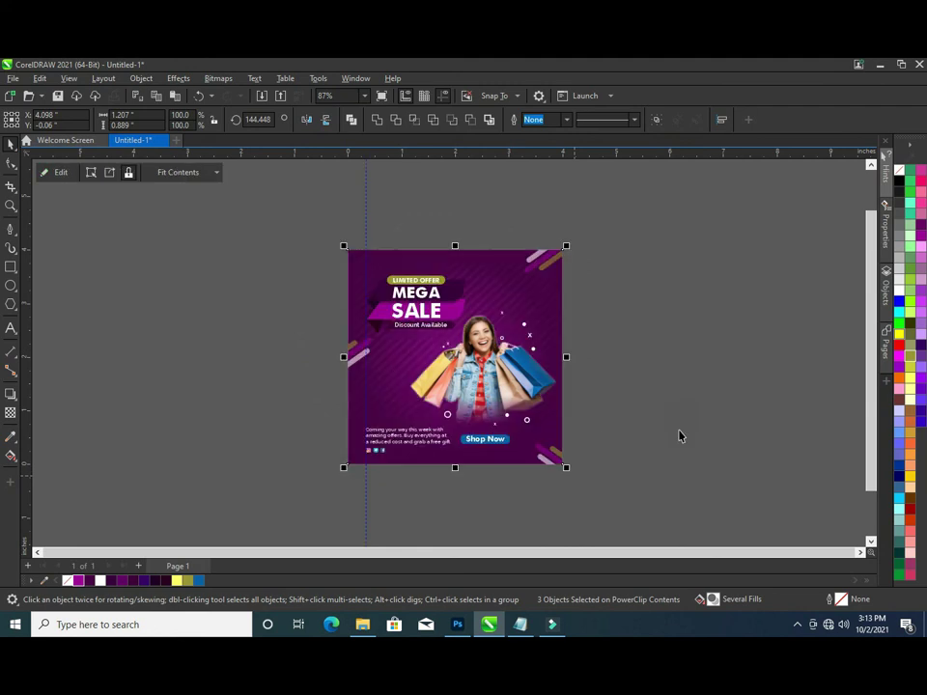
{"action": "left_click_drag", "start_coordinate": [234, 201], "coordinate": [674, 494]}
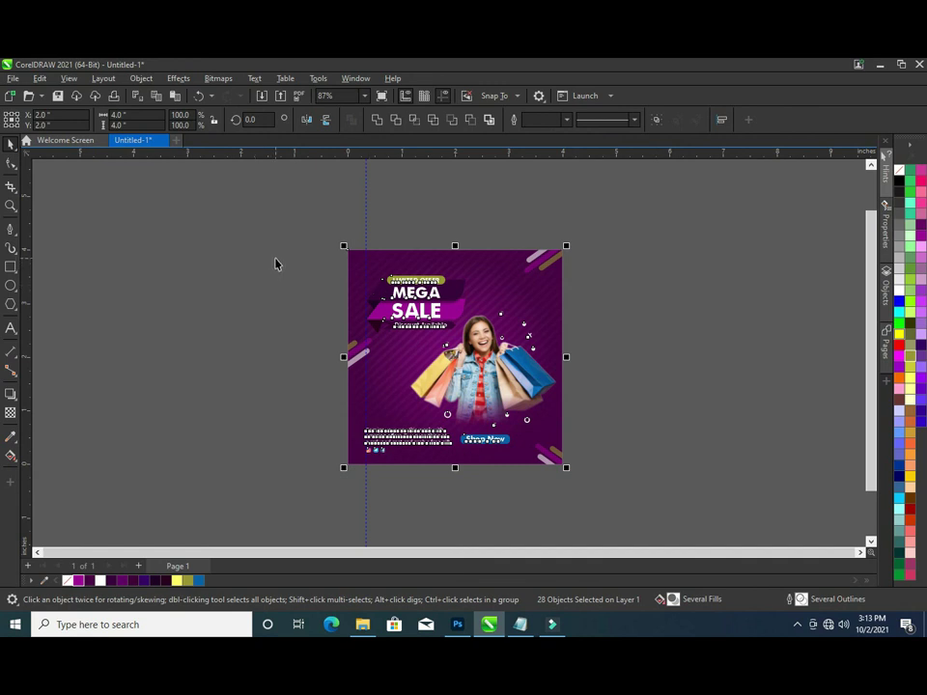
- Draw a circle to the left of the post and delete a stray tiny ellipse
{"action": "key", "text": "shift+F2"}
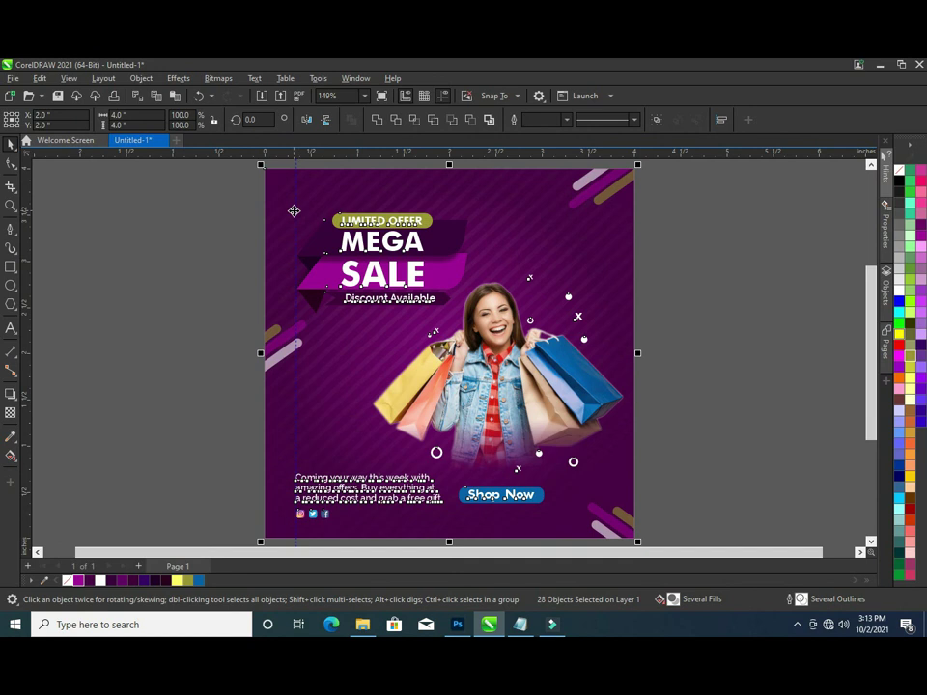
{"action": "left_click", "coordinate": [296, 210]}
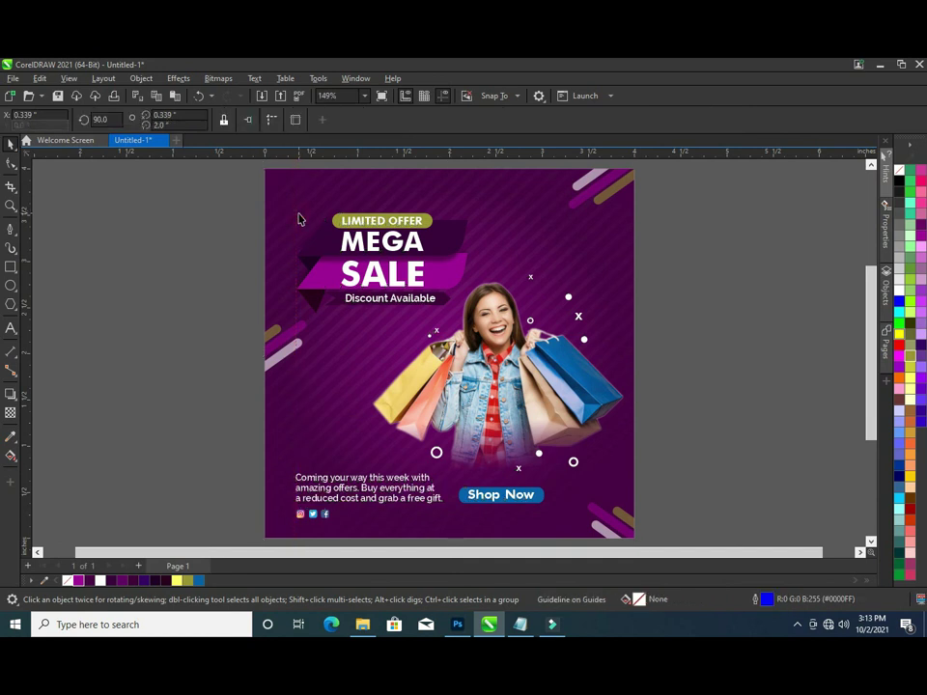
{"action": "key", "text": "Escape"}
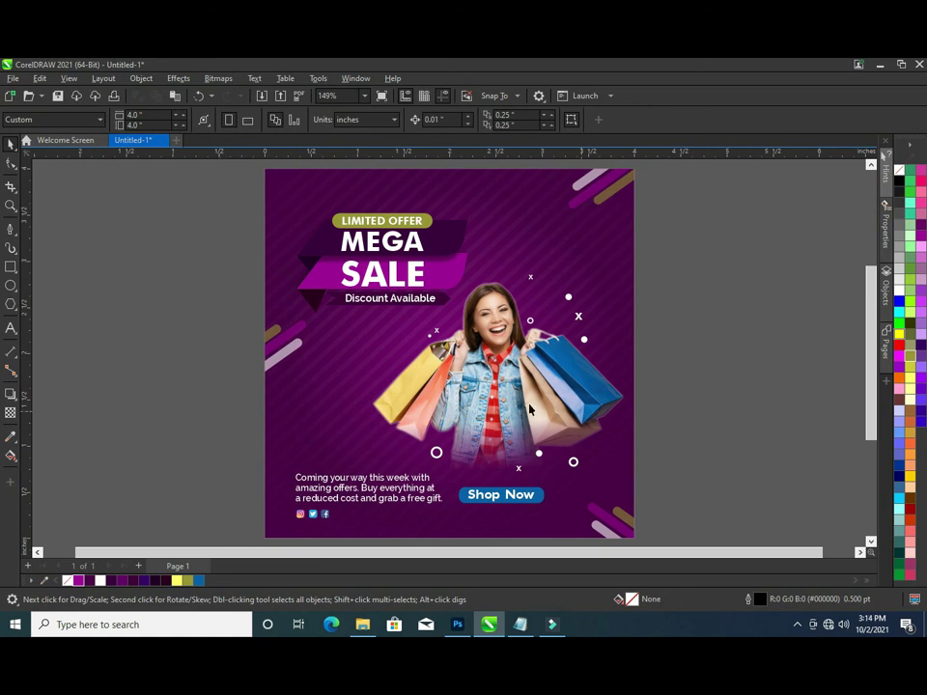
{"action": "left_click", "coordinate": [11, 285]}
{"action": "mouse_move", "coordinate": [77, 251]}
{"action": "left_mouse_down"}
{"action": "mouse_move", "coordinate": [166, 353]}
{"action": "mouse_move", "coordinate": [136, 290]}
{"action": "left_mouse_up"}
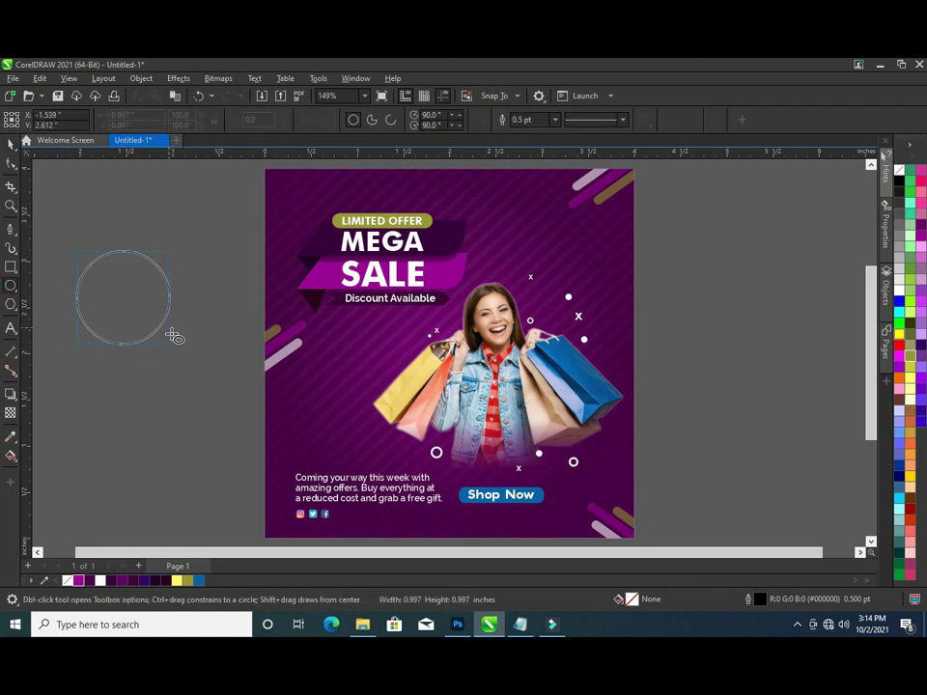
{"action": "left_click", "coordinate": [10, 145]}
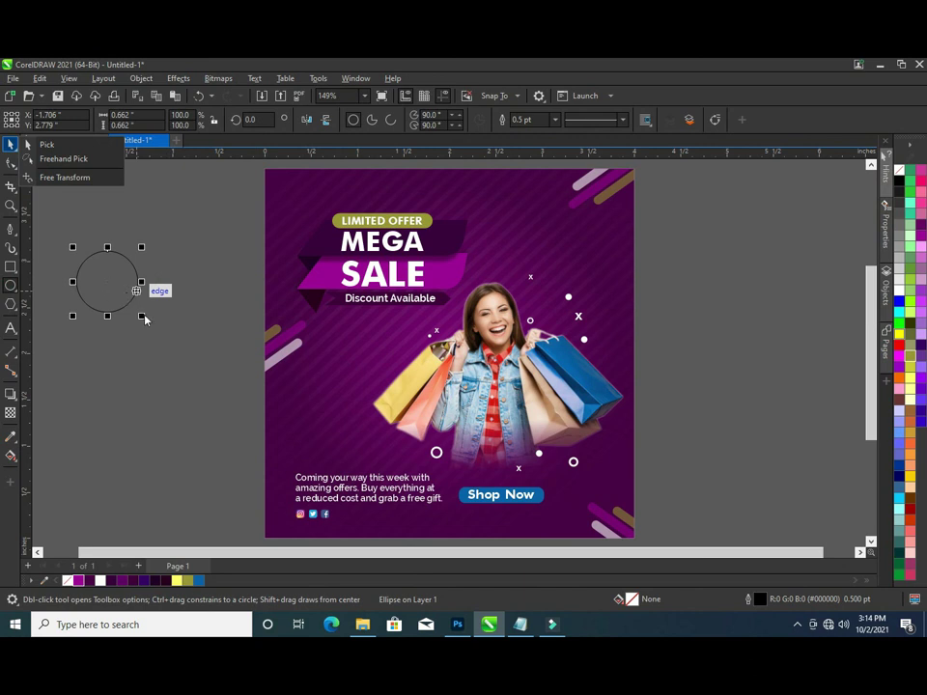
{"action": "left_click_drag", "start_coordinate": [126, 306], "coordinate": [140, 315]}
{"action": "key", "text": "Delete"}
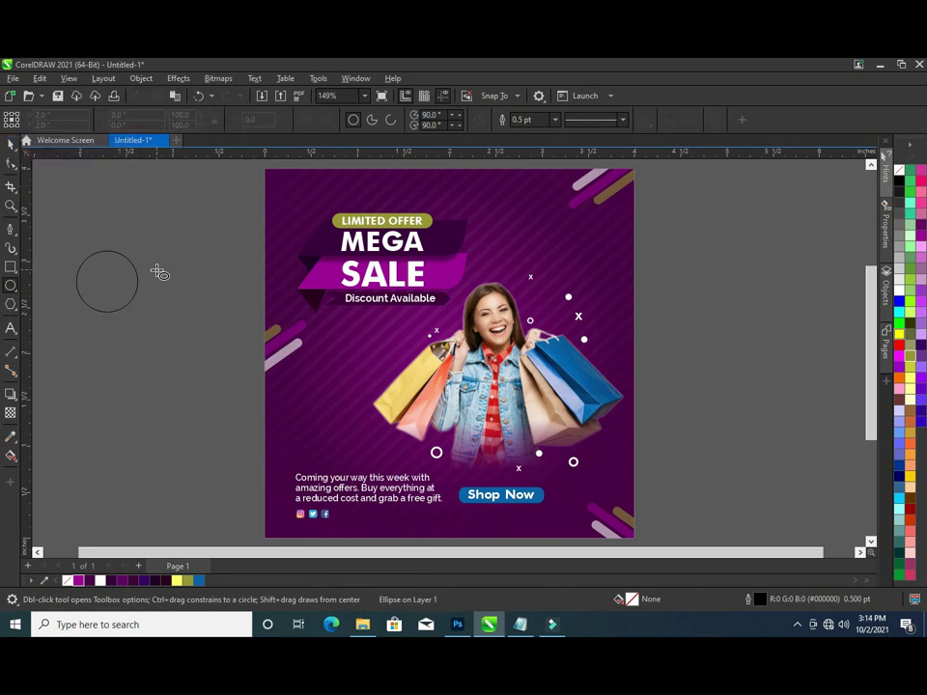
- Add a smaller concentric copy of the circle, about two-thirds size, inside the original
{"action": "left_click", "coordinate": [9, 146]}
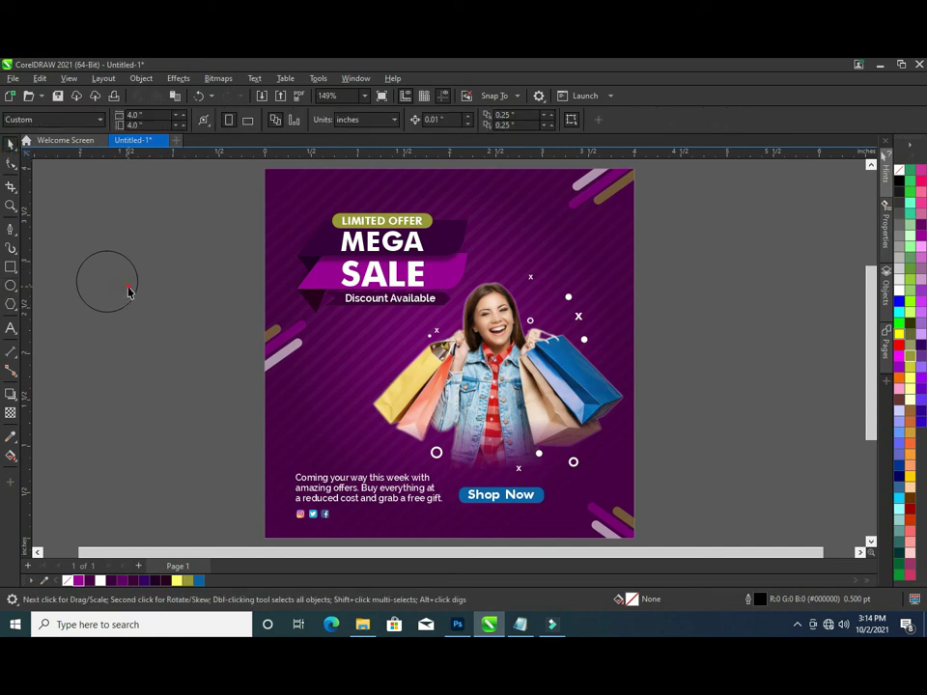
{"action": "left_click", "coordinate": [132, 298]}
{"action": "left_click_drag", "start_coordinate": [143, 320], "coordinate": [135, 314]}
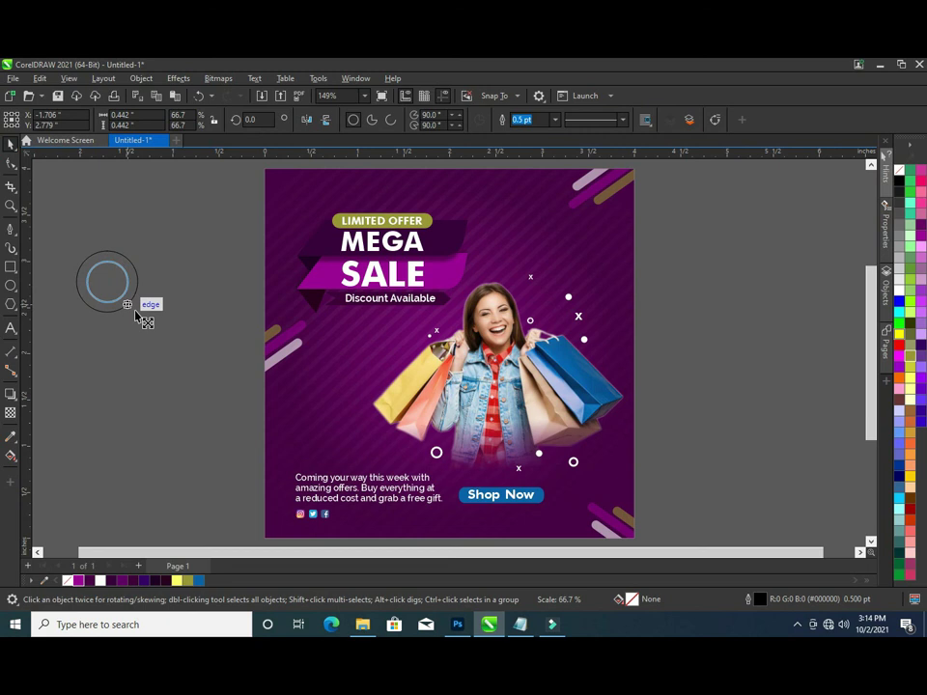
{"action": "left_click_drag", "start_coordinate": [135, 314], "coordinate": [137, 316]}
{"action": "right_click", "coordinate": [138, 312]}
{"action": "left_click", "coordinate": [157, 288]}
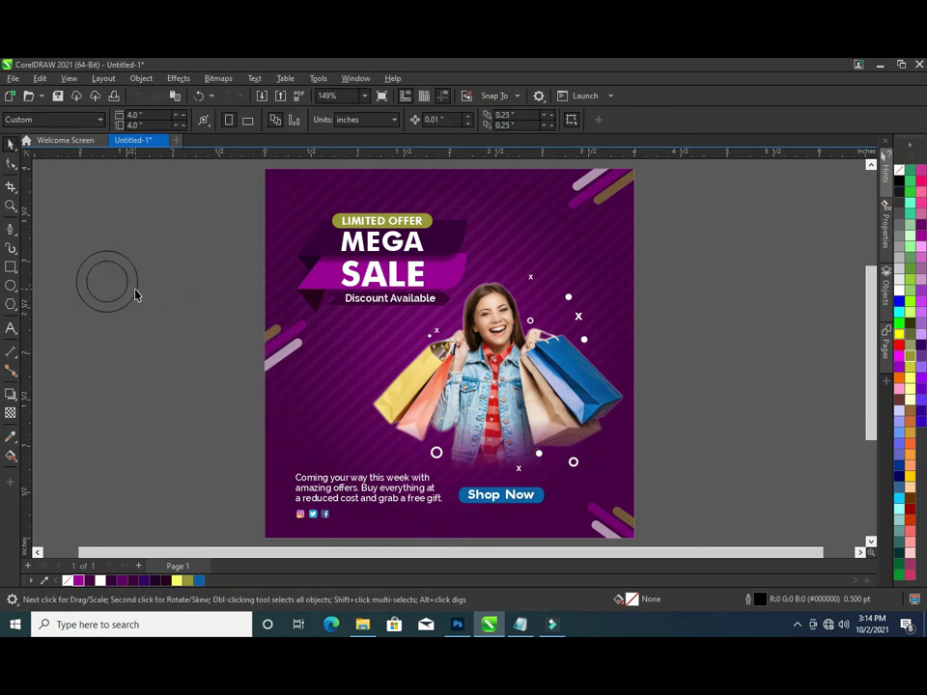
{"action": "left_click", "coordinate": [136, 289]}
{"action": "left_click", "coordinate": [98, 402]}
- Smart Fill the gap into a blue ring, move it aside, and delete the two outline circles
{"action": "left_click", "coordinate": [12, 466]}
{"action": "left_click", "coordinate": [60, 469]}
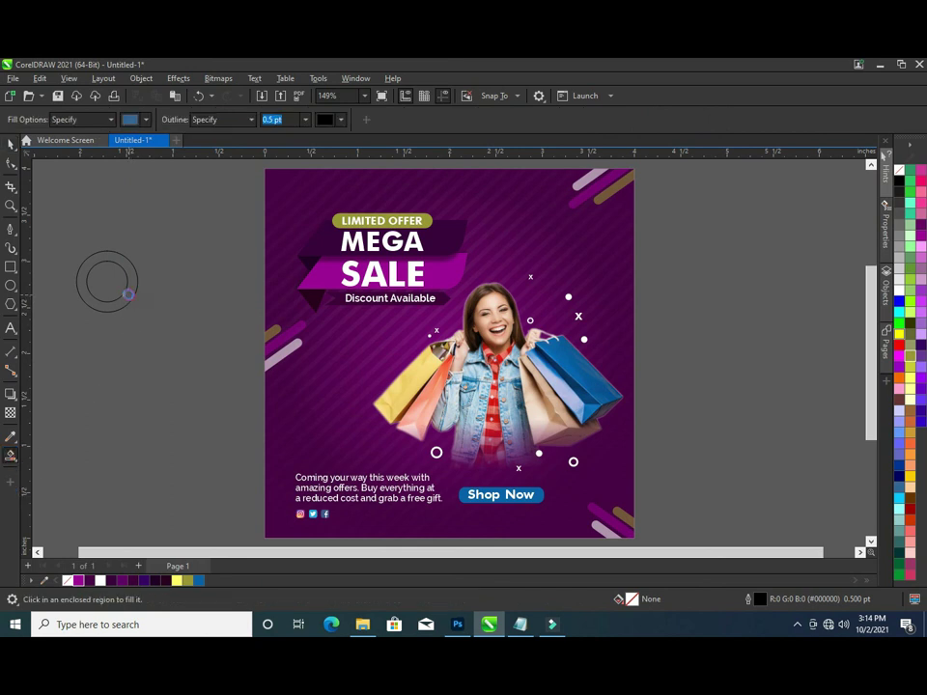
{"action": "left_click", "coordinate": [128, 295]}
{"action": "left_click", "coordinate": [12, 143]}
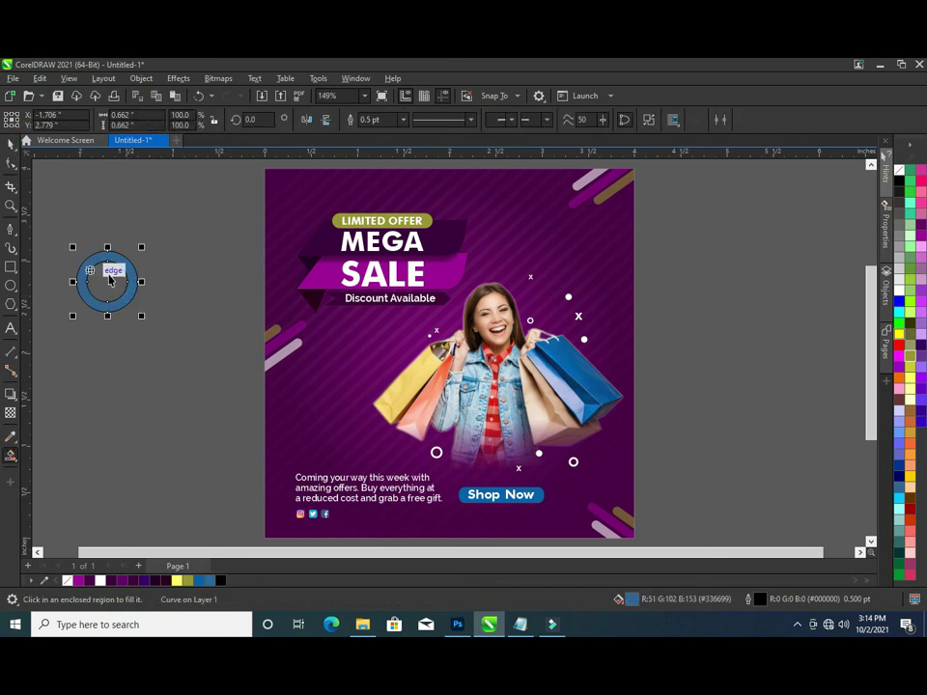
{"action": "left_click", "coordinate": [135, 271]}
{"action": "left_click_drag", "start_coordinate": [133, 293], "coordinate": [225, 369]}
{"action": "left_click_drag", "start_coordinate": [62, 246], "coordinate": [189, 353]}
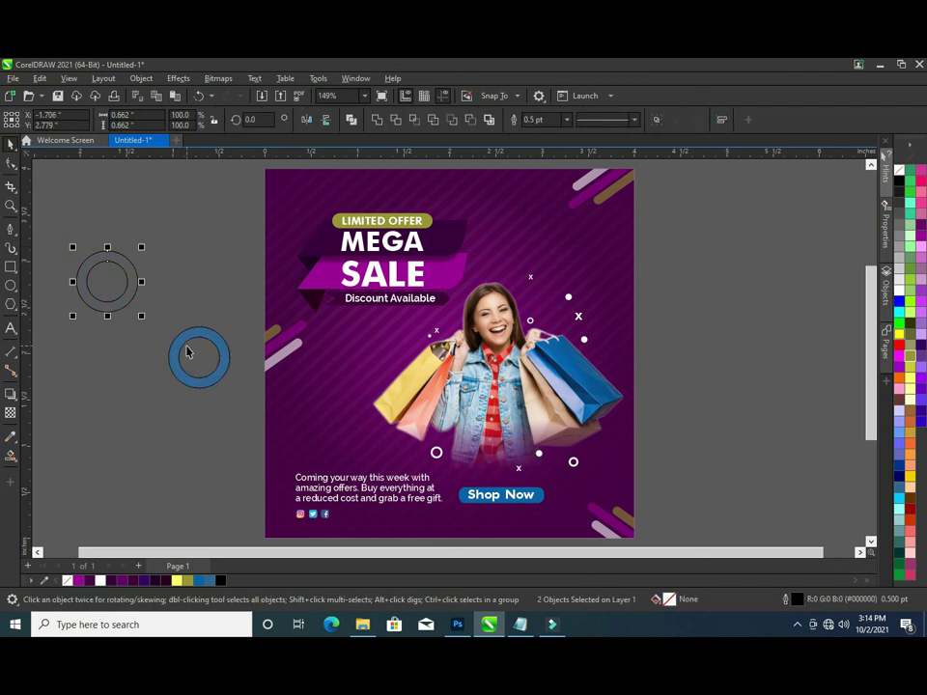
{"action": "key", "text": "Delete"}
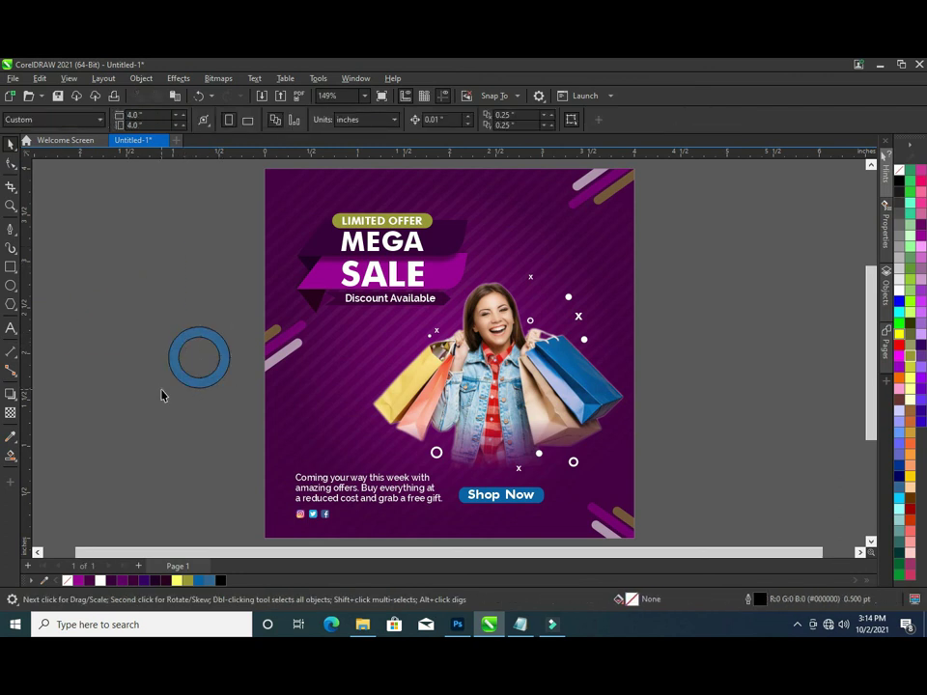
- Give the standalone ring a white fill with no outline, dismissing the document defaults prompt
{"action": "left_click", "coordinate": [79, 579]}
{"action": "left_click", "coordinate": [541, 426]}
{"action": "mouse_move", "coordinate": [139, 304]}
{"action": "left_mouse_down"}
{"action": "mouse_move", "coordinate": [252, 400]}
{"action": "mouse_move", "coordinate": [106, 311]}
{"action": "mouse_move", "coordinate": [261, 417]}
{"action": "left_mouse_up"}
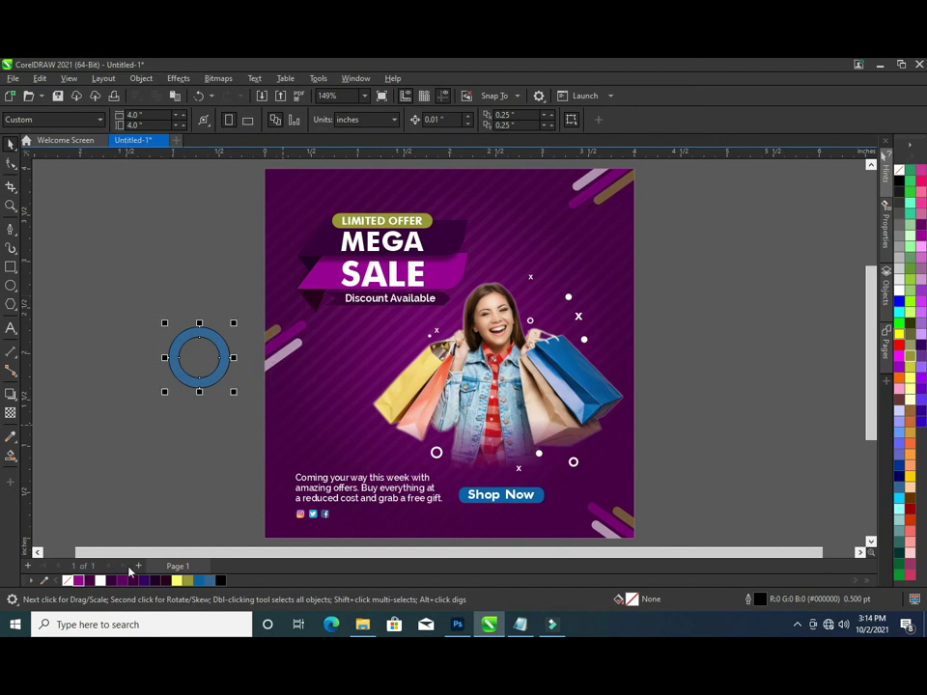
{"action": "left_click", "coordinate": [77, 580]}
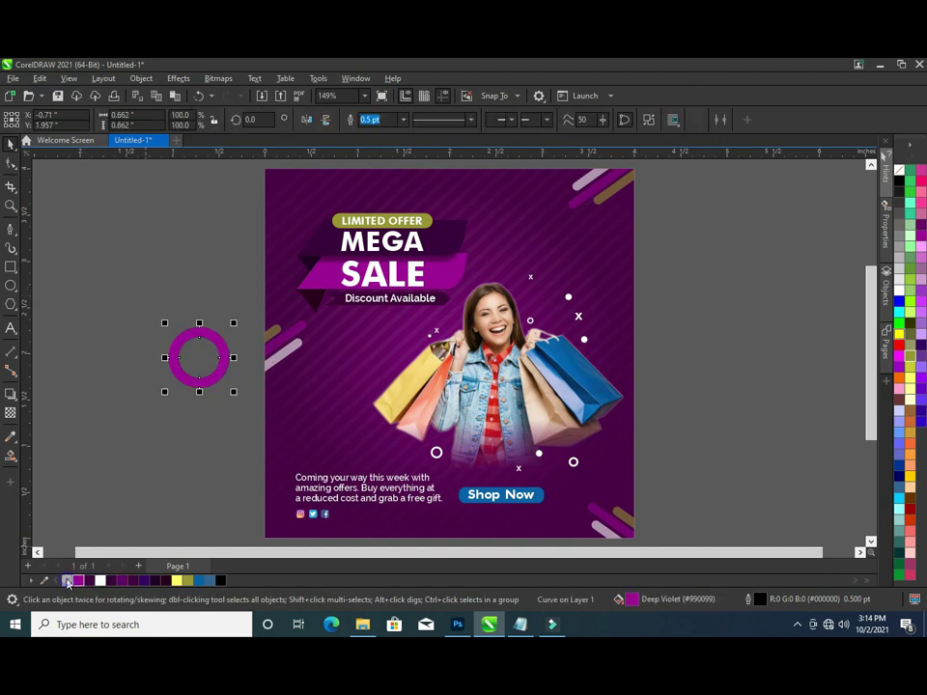
{"action": "left_click", "coordinate": [127, 442]}
{"action": "left_click", "coordinate": [203, 352]}
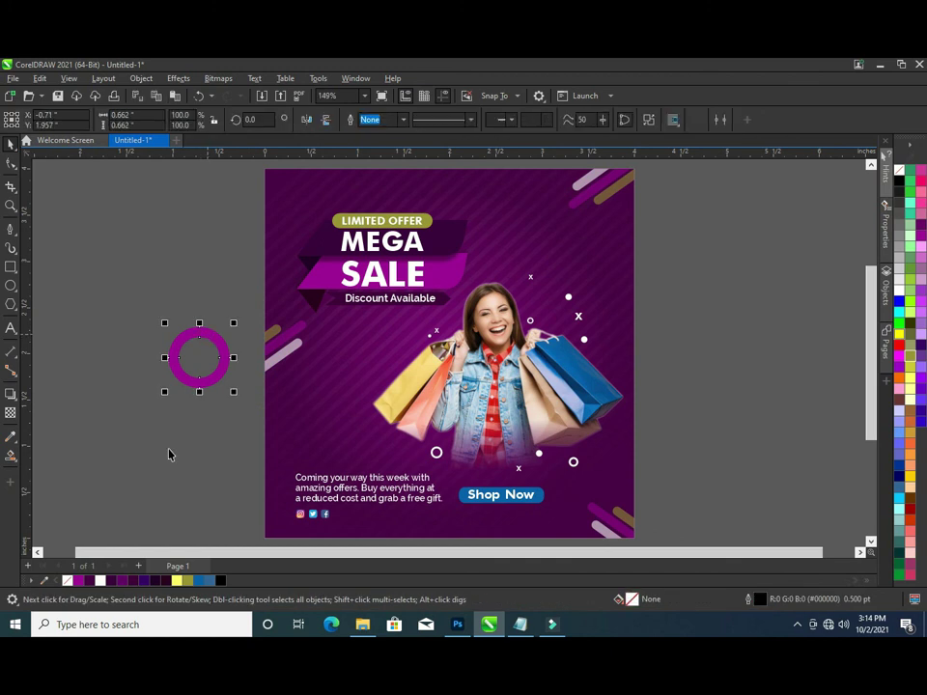
{"action": "right_click", "coordinate": [67, 580]}
{"action": "left_click", "coordinate": [99, 580]}
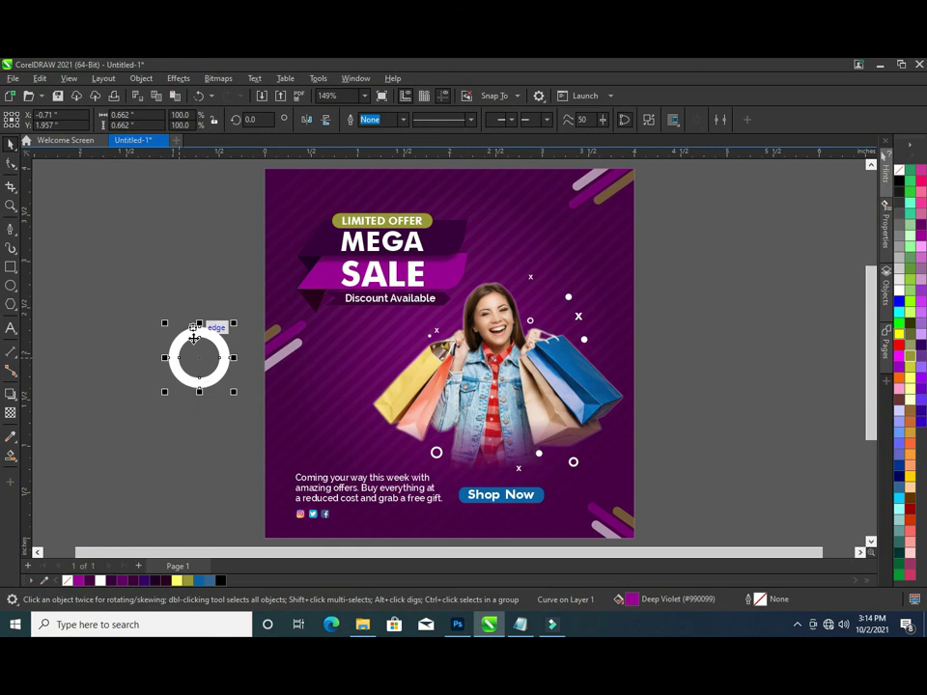
{"action": "left_click", "coordinate": [241, 309]}
{"action": "scroll", "coordinate": [275, 174], "scroll_direction": "up", "scroll_amount": 2}
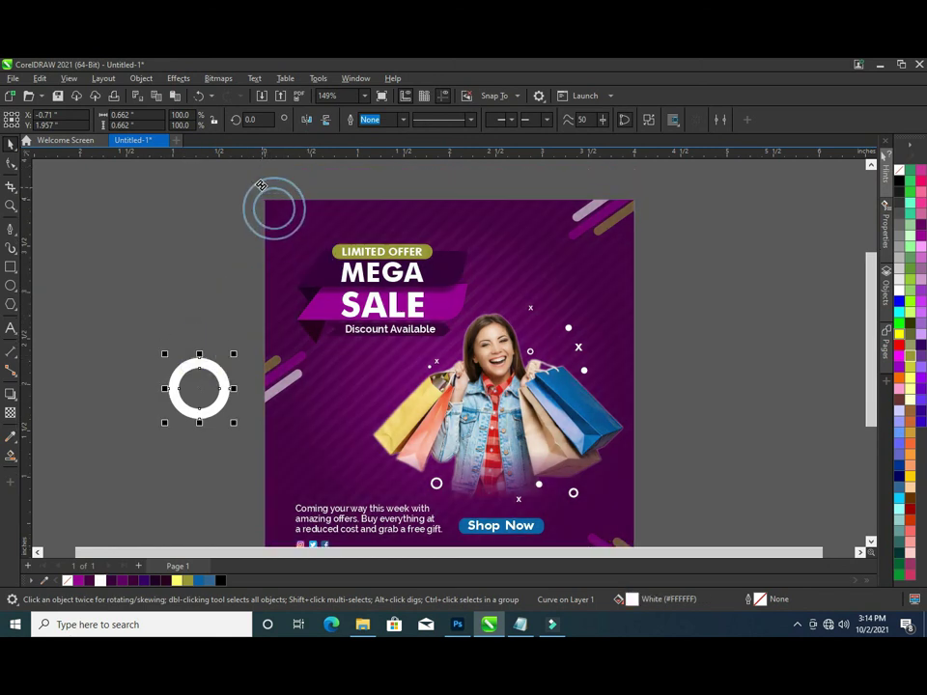
- Right-drag the white ring onto the poster's top-left corner, PowerClip it inside, and zoom out
{"action": "right_click", "coordinate": [259, 186]}
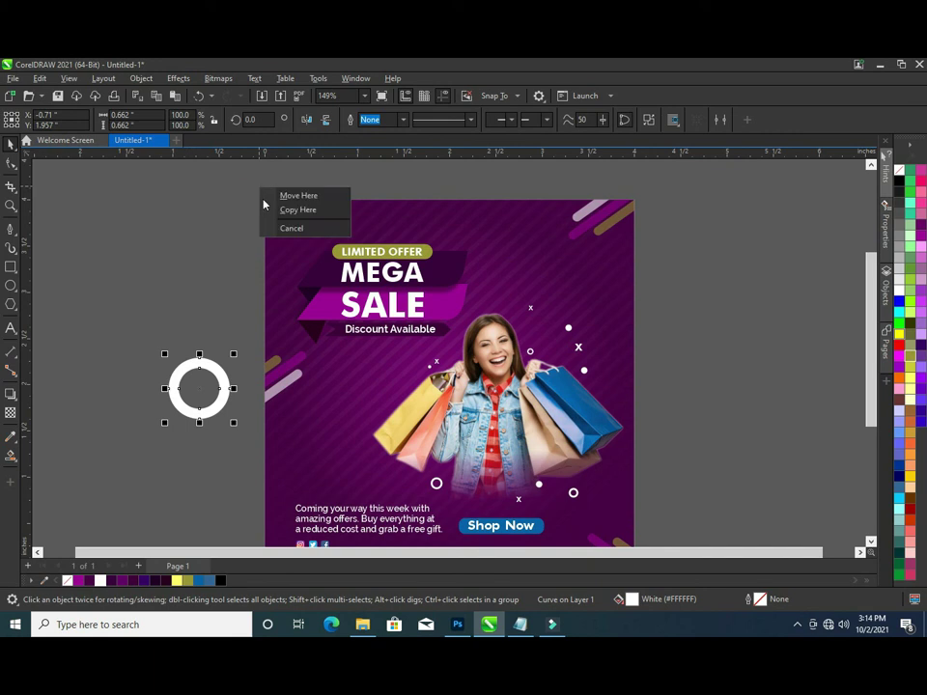
{"action": "left_click", "coordinate": [194, 361]}
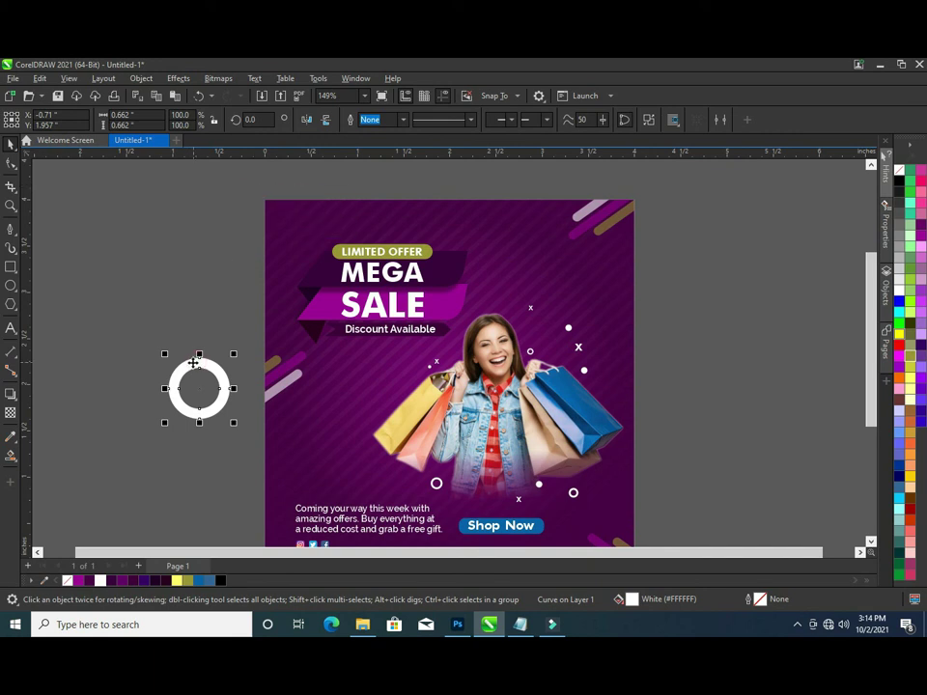
{"action": "left_click_drag", "start_coordinate": [220, 400], "coordinate": [287, 220]}
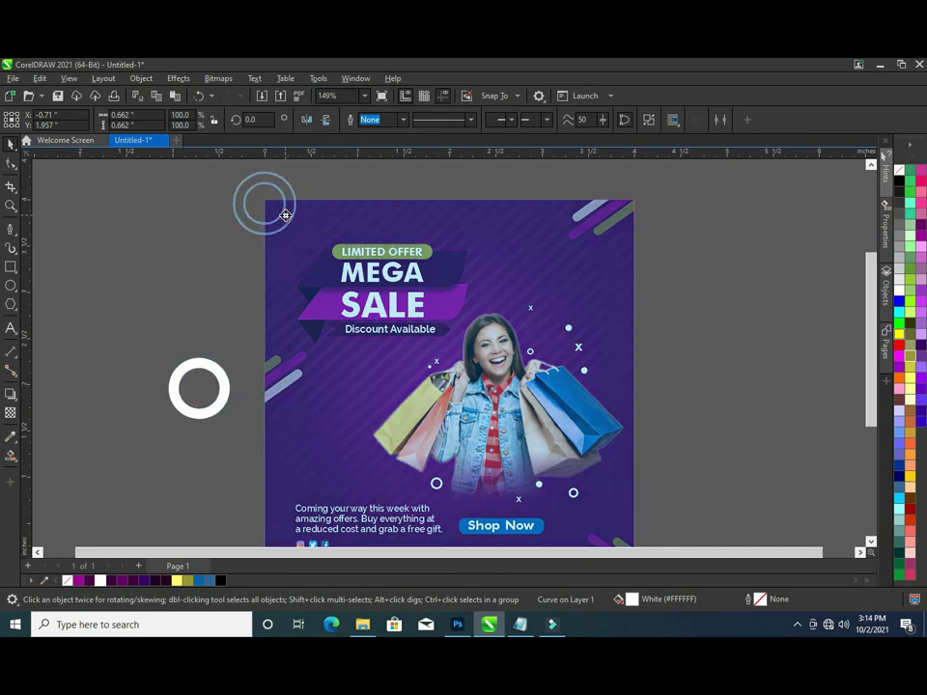
{"action": "left_click_drag", "start_coordinate": [288, 221], "coordinate": [290, 222]}
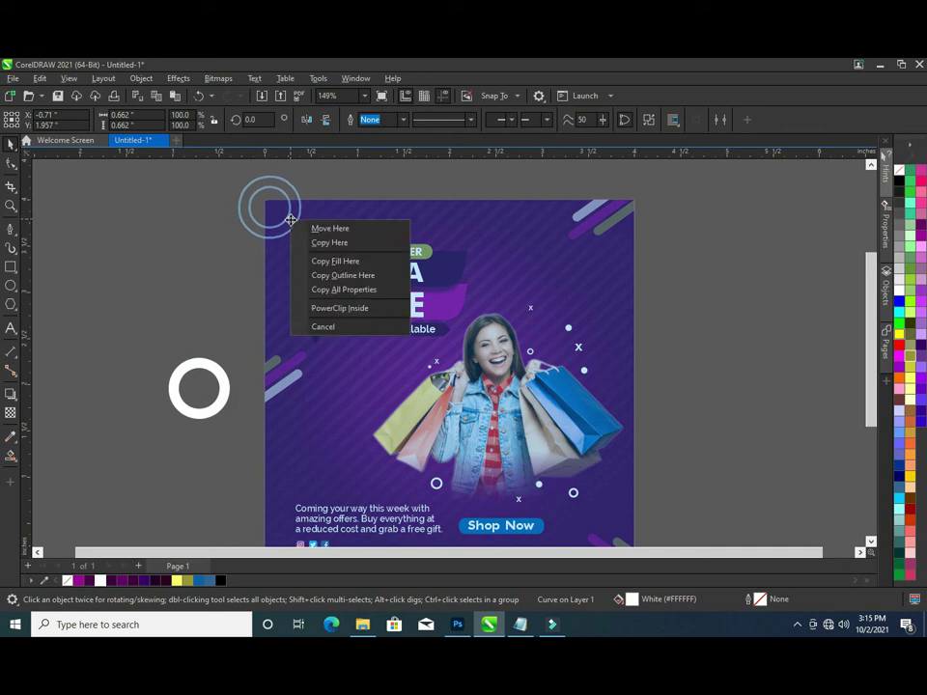
{"action": "left_click", "coordinate": [318, 307]}
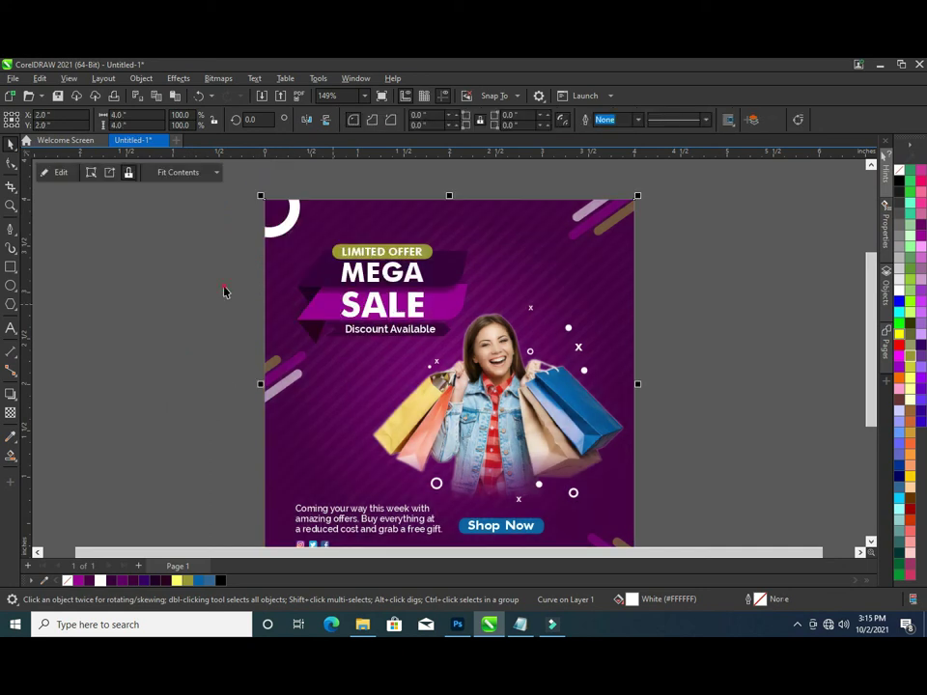
{"action": "key", "text": "Escape"}
{"action": "scroll", "coordinate": [425, 251], "scroll_direction": "down", "scroll_amount": 2}
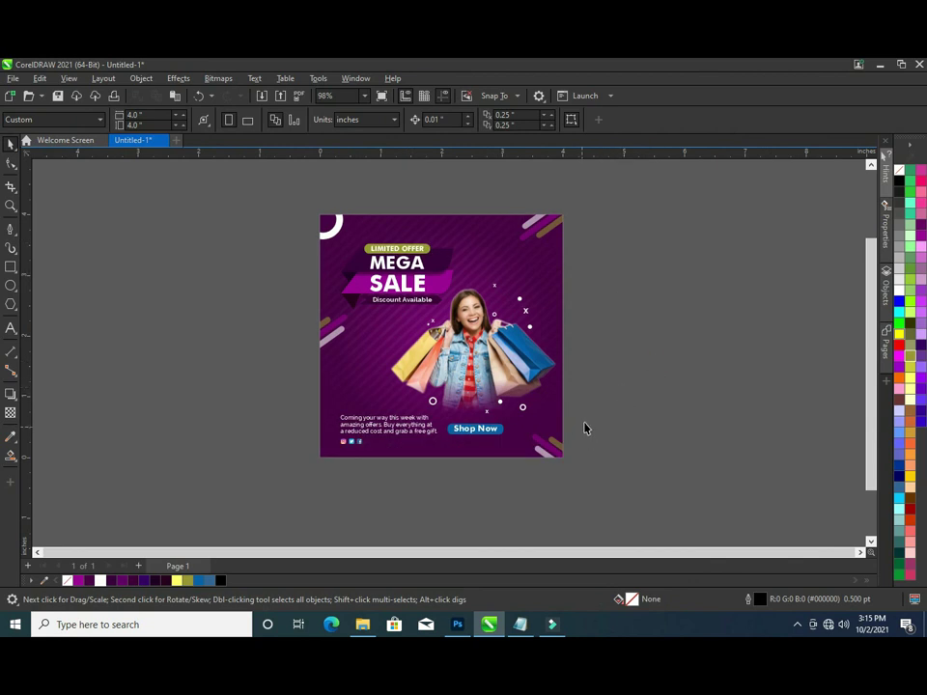
- In the poster's PowerClip, move the left diagonal stripes lower on the poster
{"action": "left_click", "coordinate": [349, 356]}
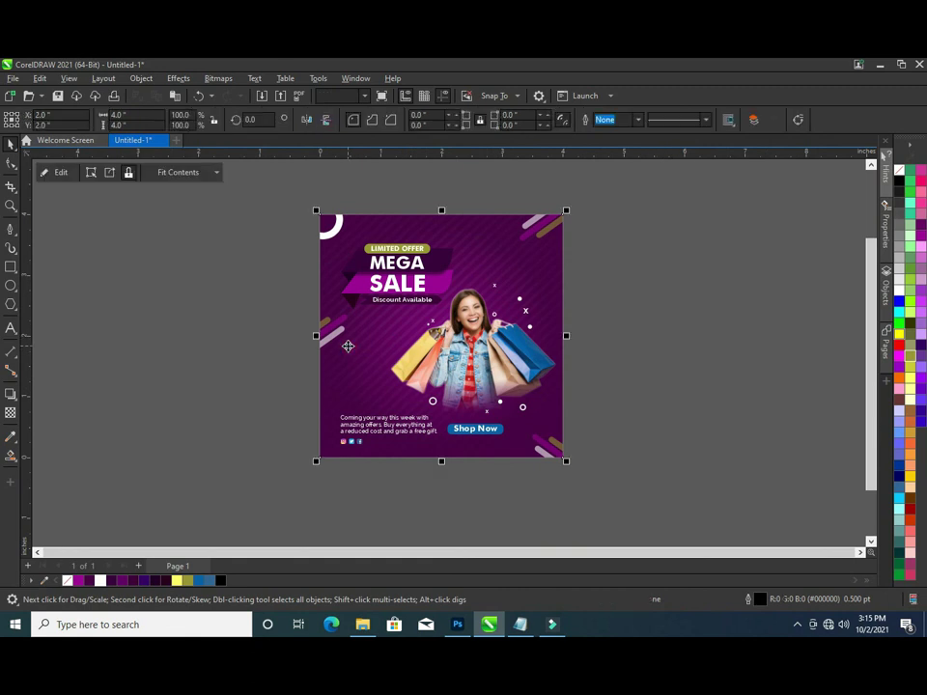
{"action": "left_click", "coordinate": [48, 174]}
{"action": "left_click_drag", "start_coordinate": [150, 282], "coordinate": [360, 401]}
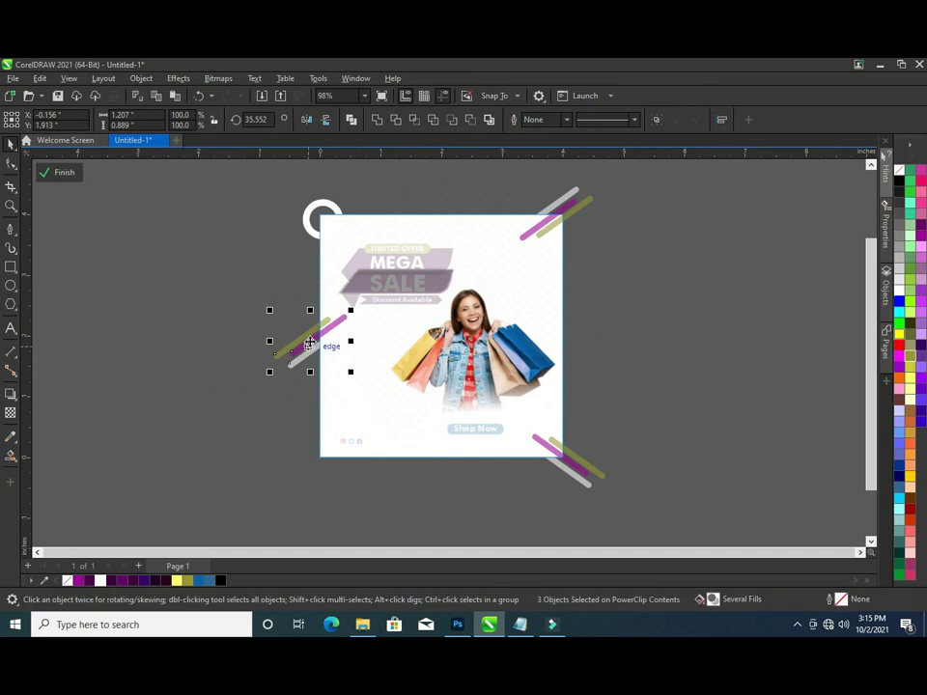
{"action": "mouse_move", "coordinate": [309, 338]}
{"action": "left_mouse_down"}
{"action": "mouse_move", "coordinate": [311, 400]}
{"action": "mouse_move", "coordinate": [307, 394]}
{"action": "left_mouse_up"}
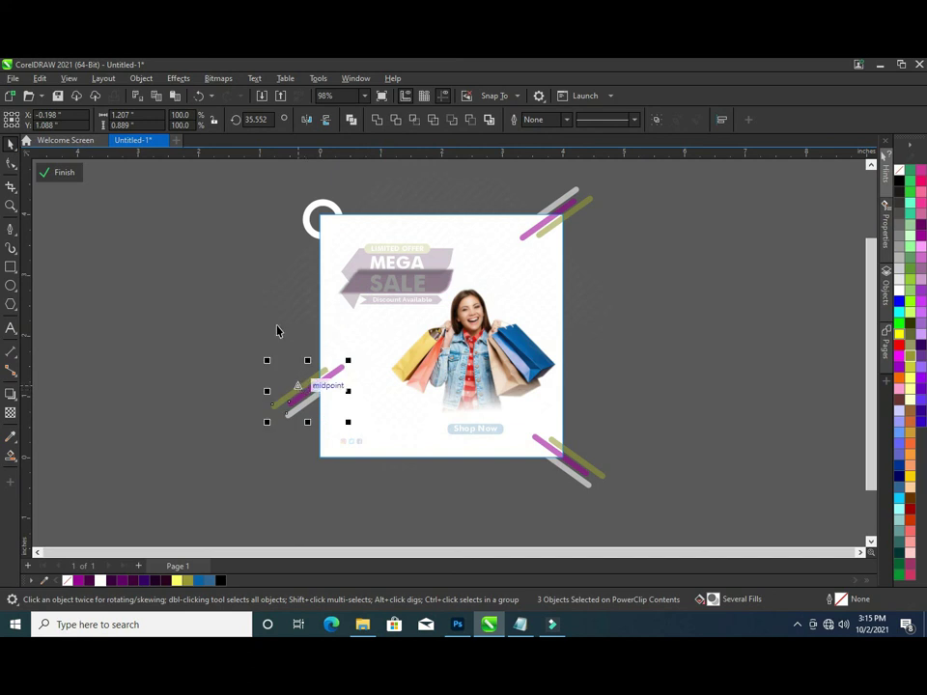
- Remove the lower-right diagonal stripes from the clipped contents
{"action": "left_click", "coordinate": [314, 202]}
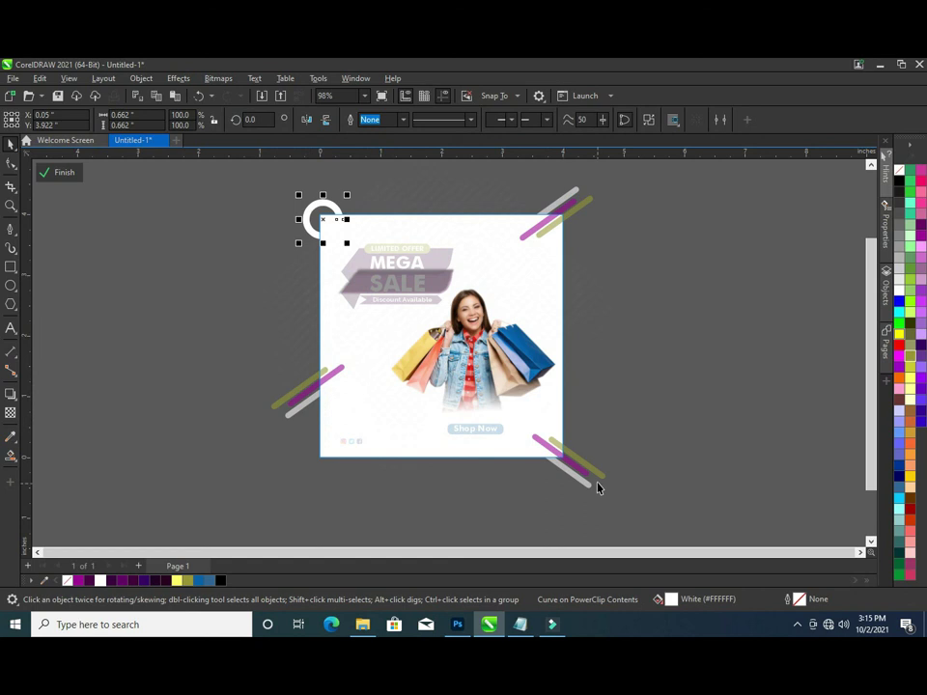
{"action": "left_click", "coordinate": [637, 509]}
{"action": "mouse_move", "coordinate": [683, 525]}
{"action": "left_mouse_down"}
{"action": "mouse_move", "coordinate": [538, 482]}
{"action": "mouse_move", "coordinate": [503, 409]}
{"action": "left_mouse_up"}
{"action": "key", "text": "Escape"}
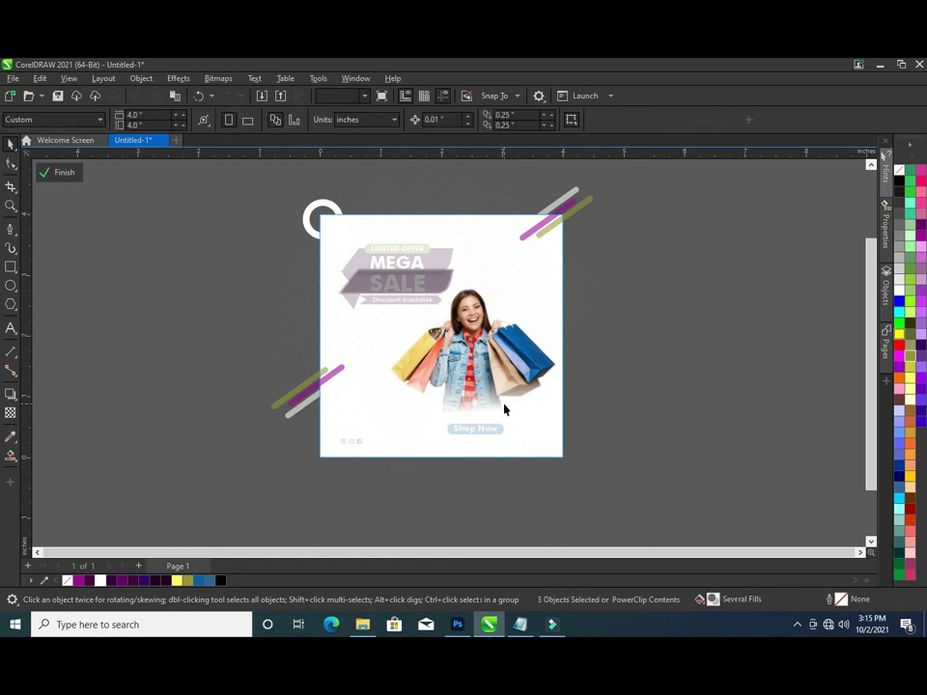
{"action": "left_click", "coordinate": [503, 410]}
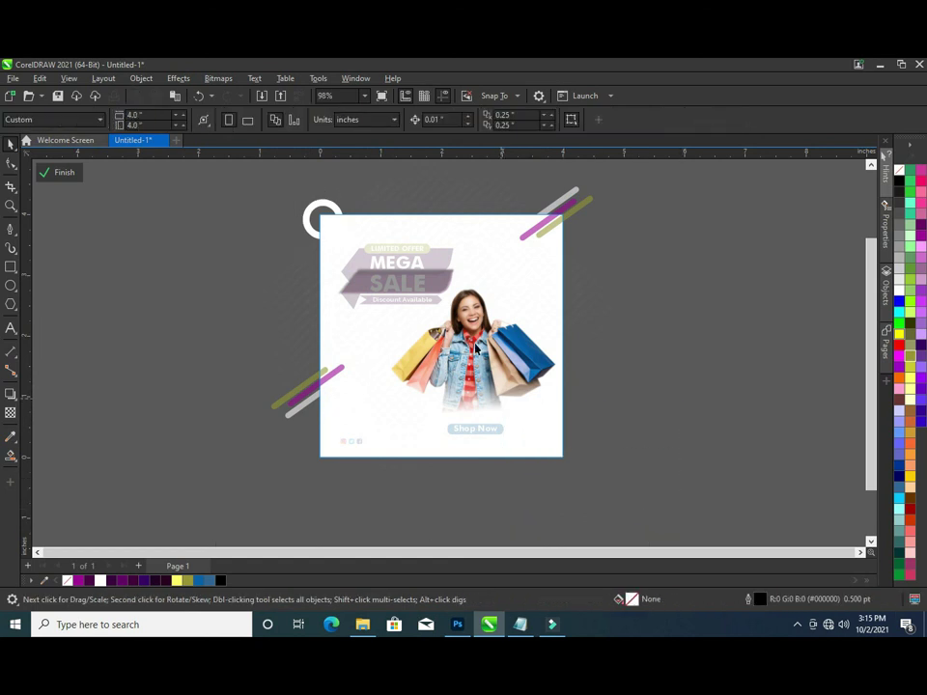
- Copy the white ring into the lower-right corner, colour it olive, and finish editing
{"action": "left_click", "coordinate": [308, 208]}
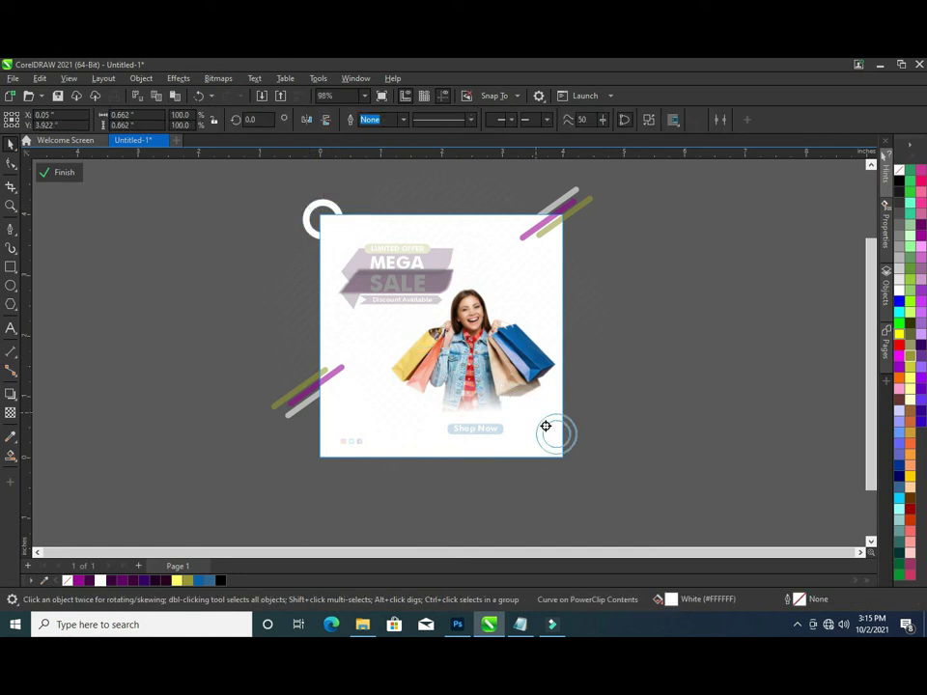
{"action": "left_click_drag", "start_coordinate": [550, 452], "coordinate": [546, 442]}
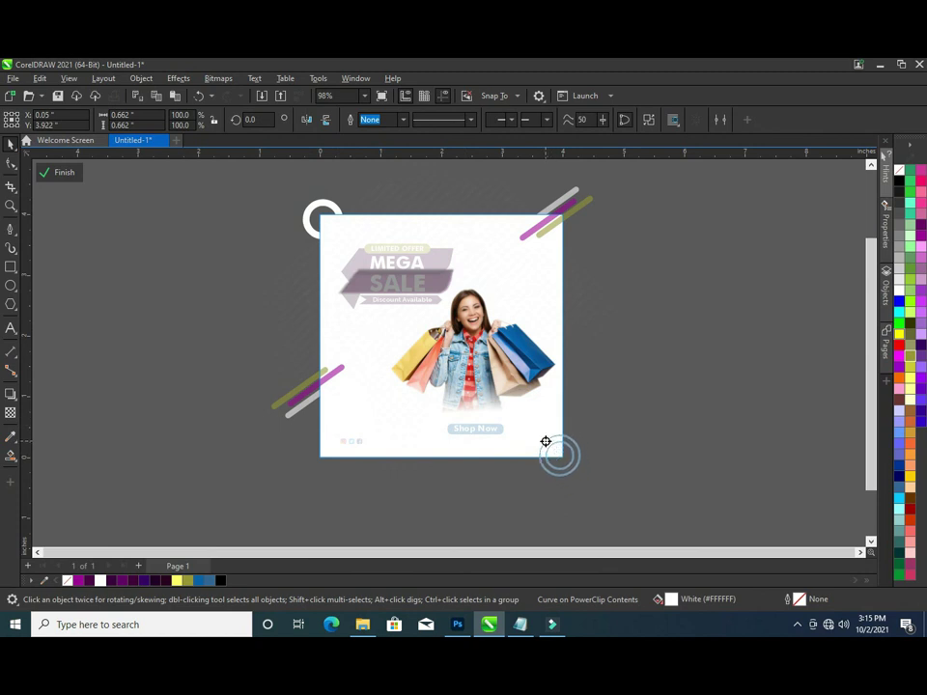
{"action": "left_click", "coordinate": [584, 464]}
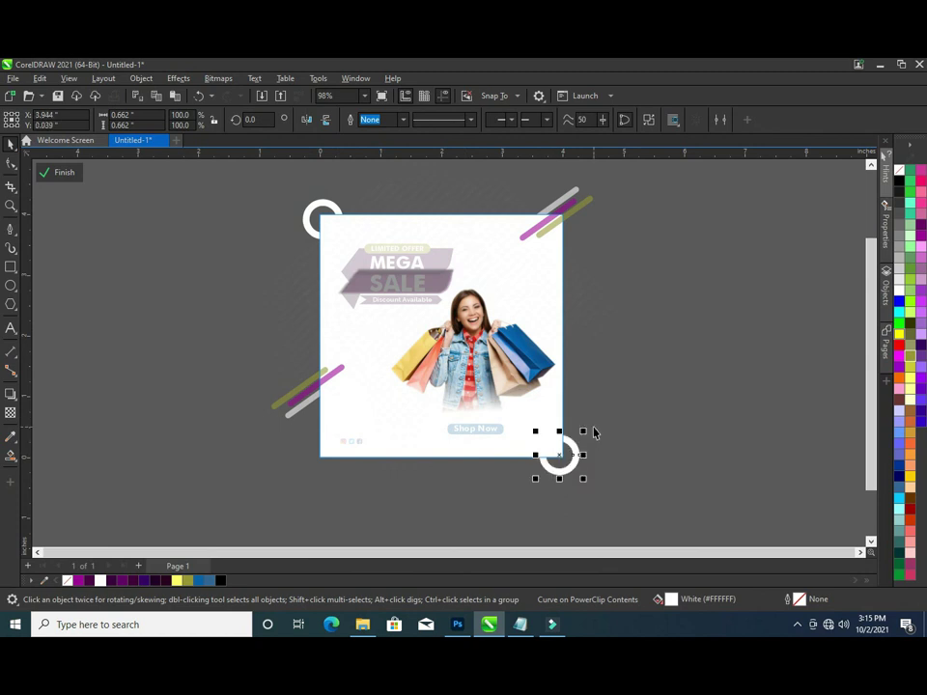
{"action": "left_click", "coordinate": [187, 580]}
{"action": "left_click", "coordinate": [652, 429], "text": "ctrl"}
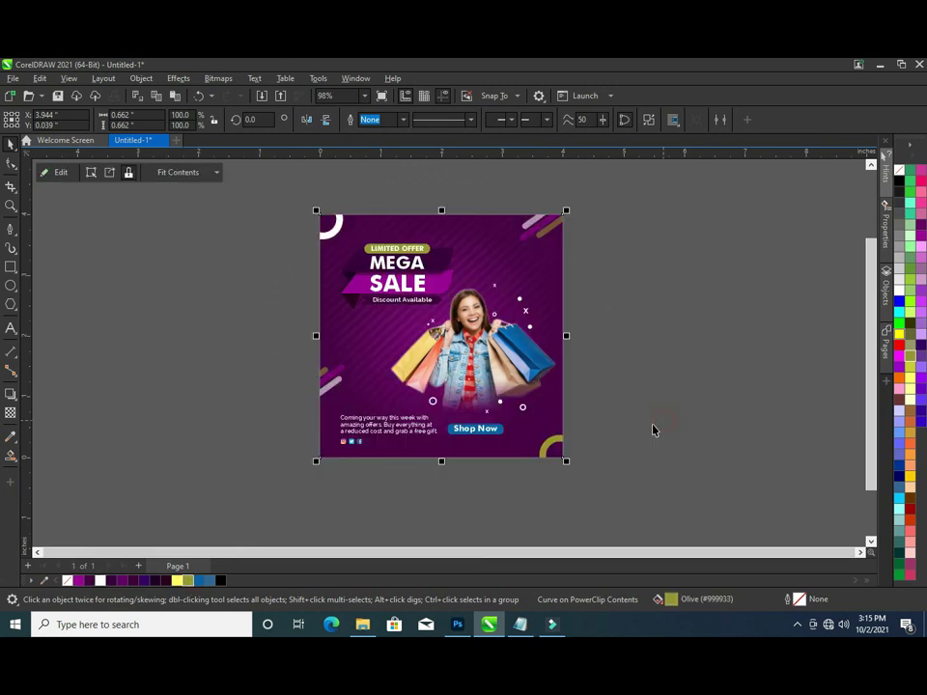
{"action": "left_click", "coordinate": [691, 375]}
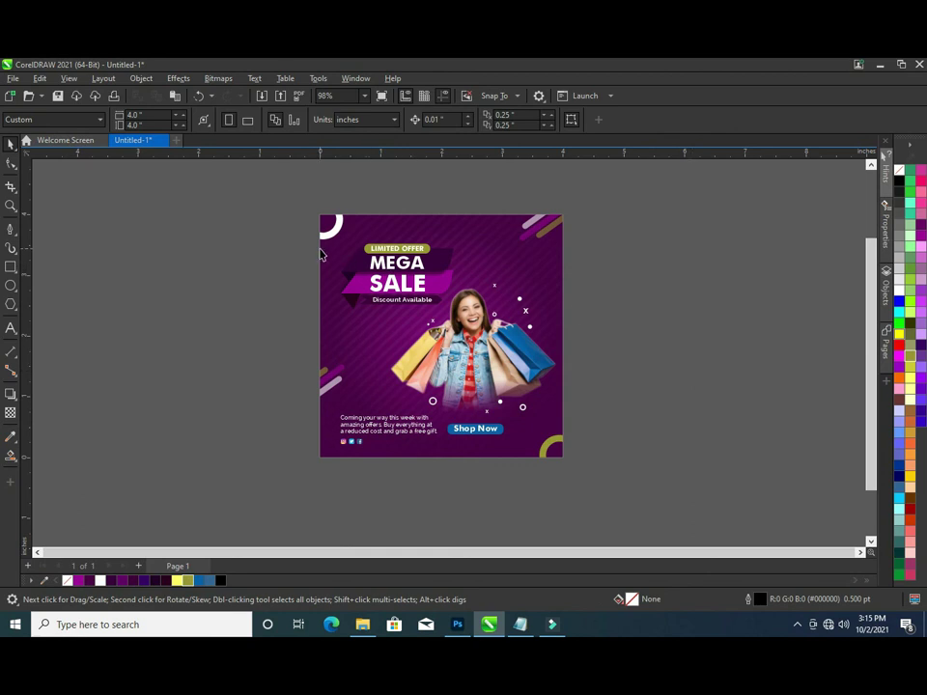
{"action": "left_click_drag", "start_coordinate": [264, 190], "coordinate": [628, 482]}
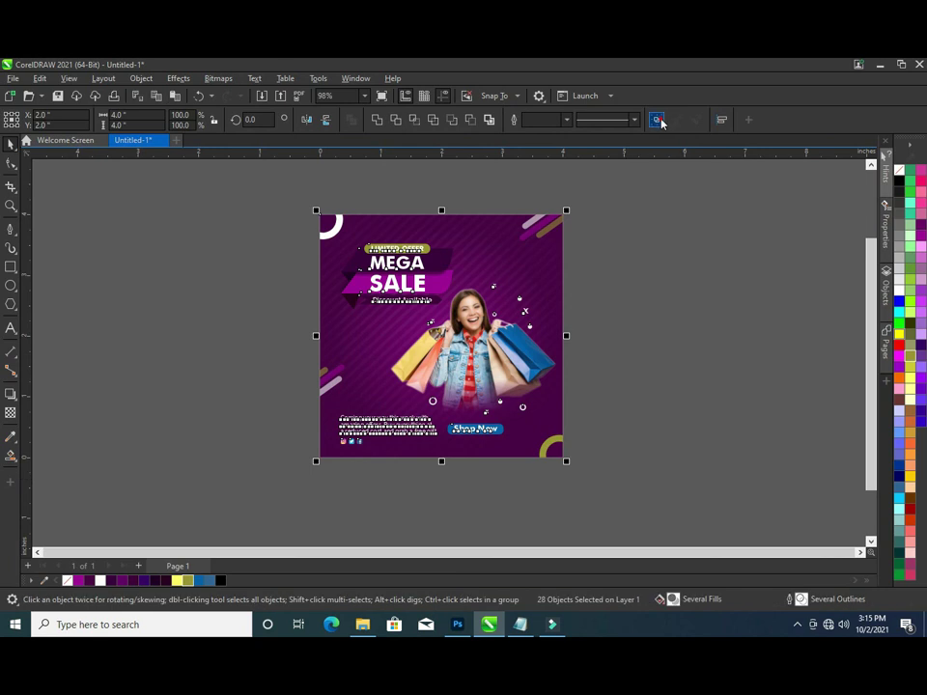
{"action": "left_click", "coordinate": [568, 268]}
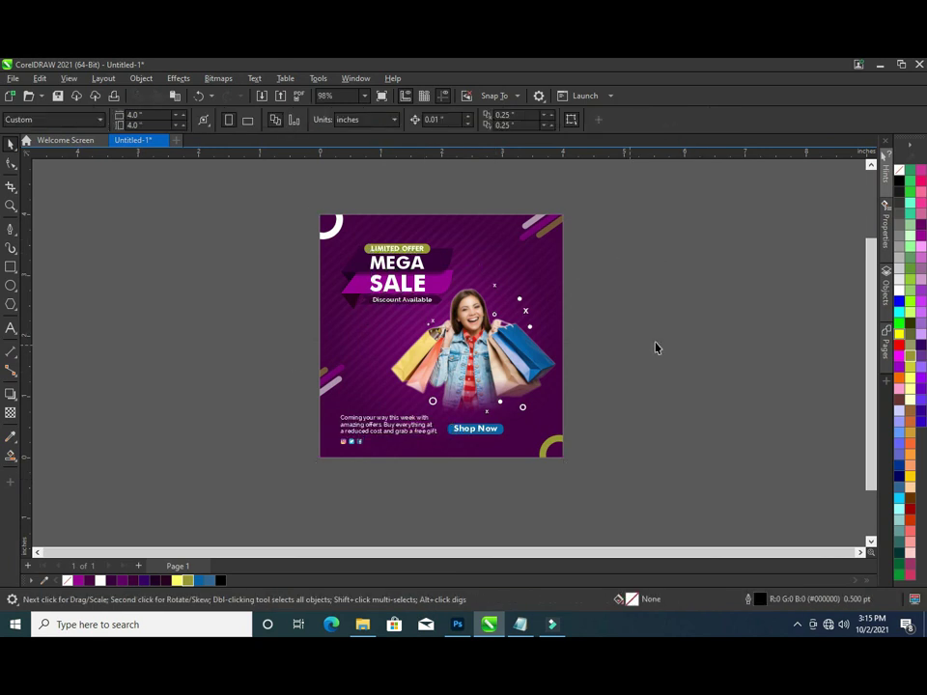